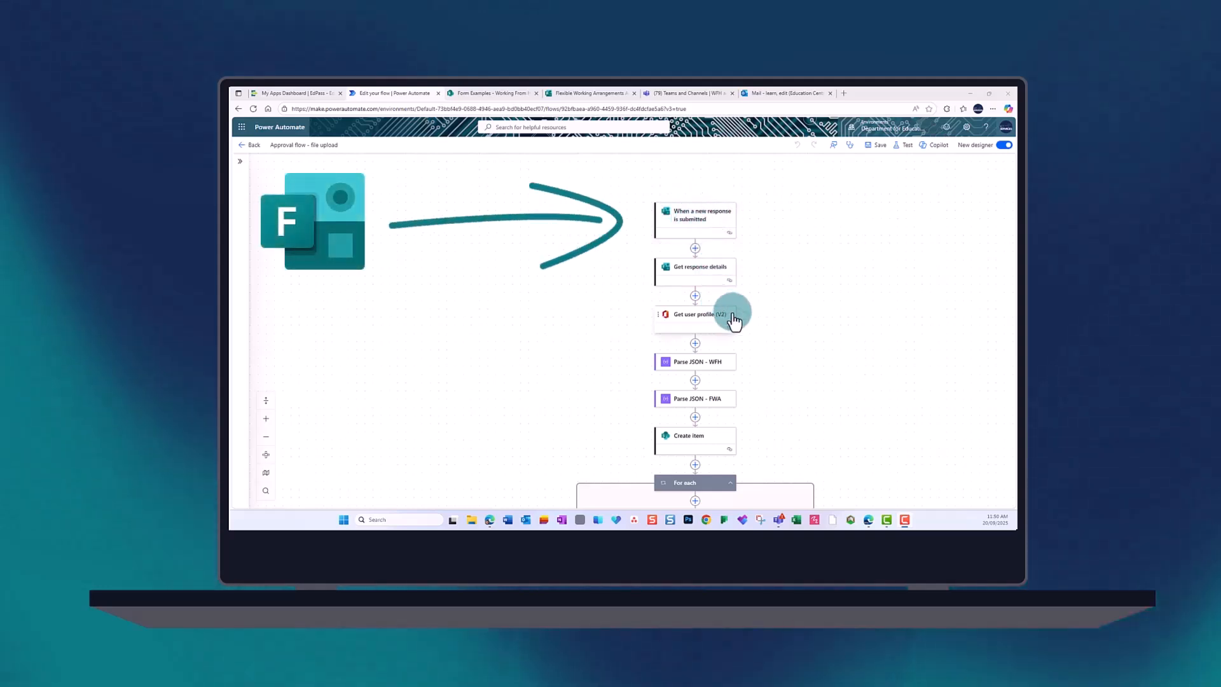
Scroll through the file upload approval flow's steps, then switch to the Flexible Working Arrangements form.
scroll(750, 320, "down", 1)
scroll(754, 321, "down", 1)
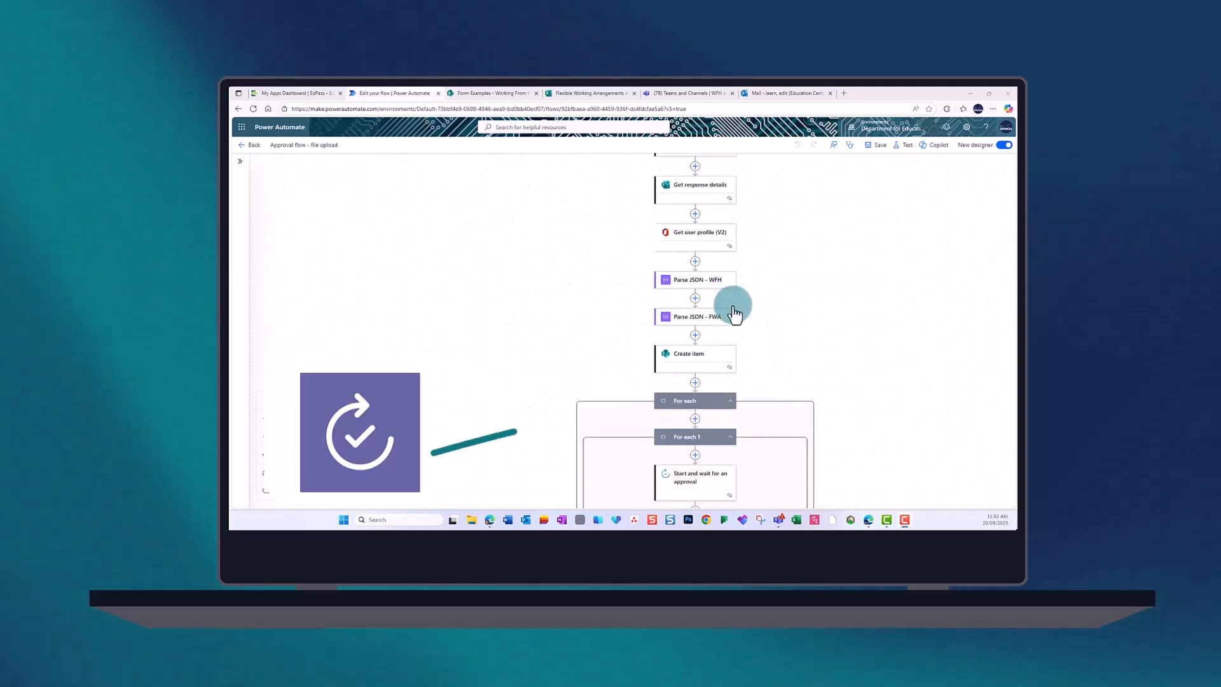
scroll(767, 318, "down", 1)
scroll(767, 318, "down", 1)
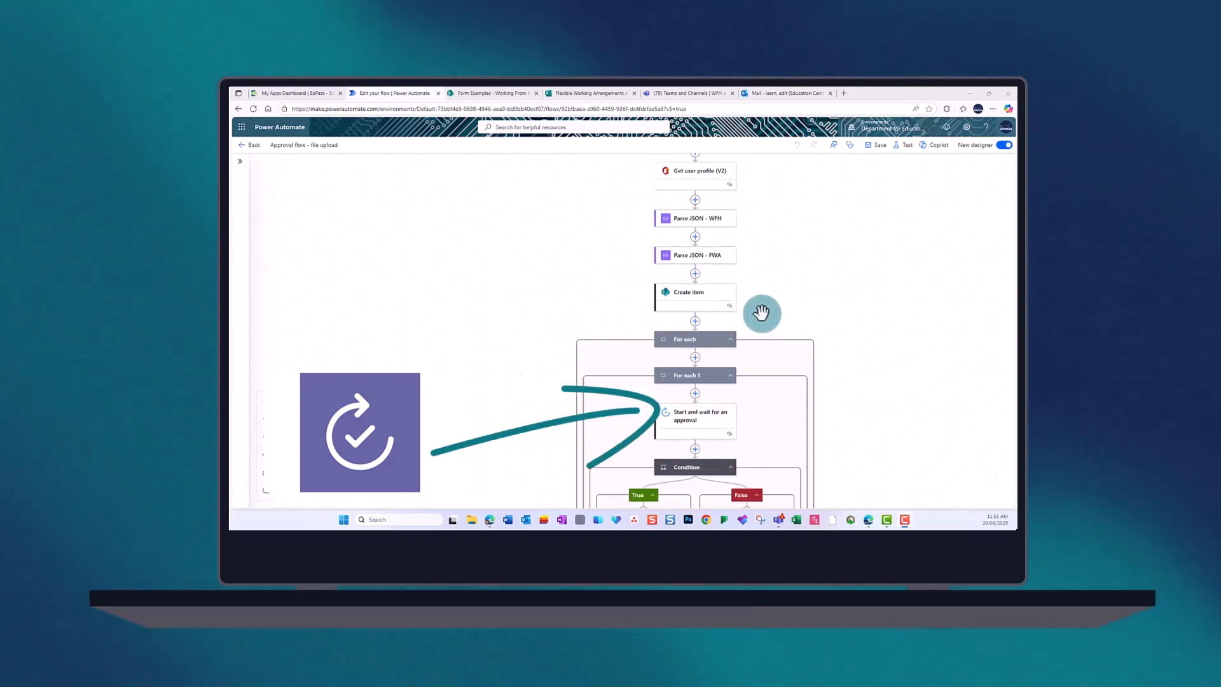
scroll(745, 301, "down", 3)
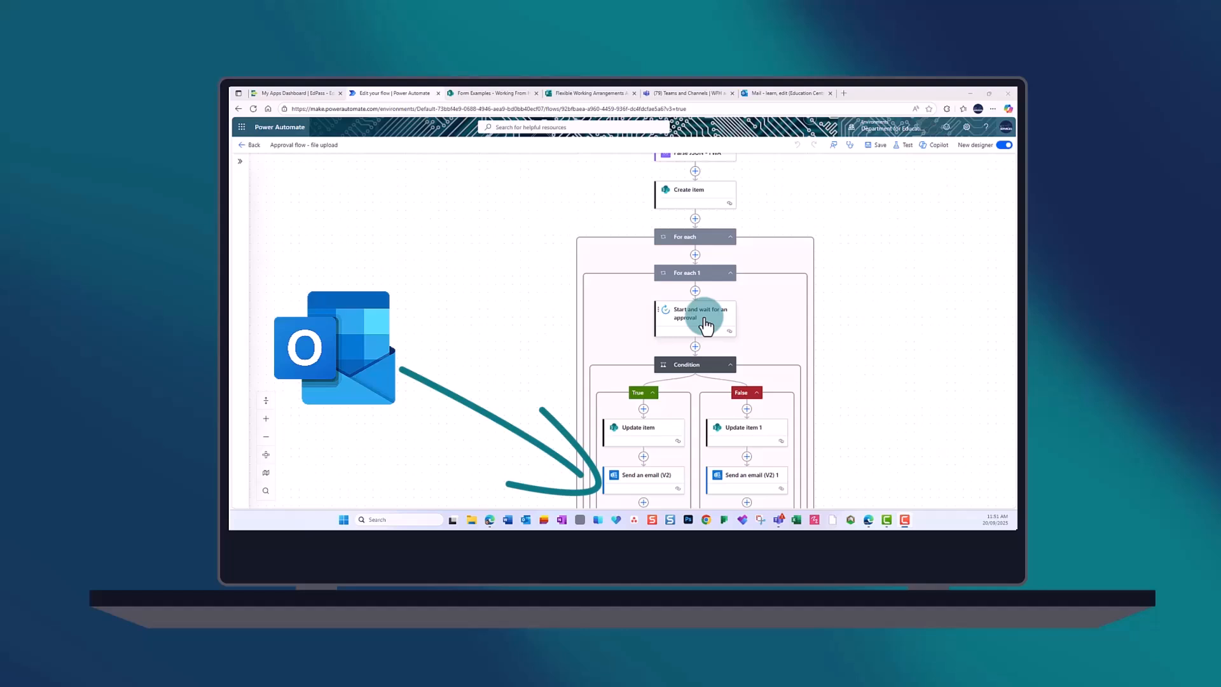
left_click(574, 94)
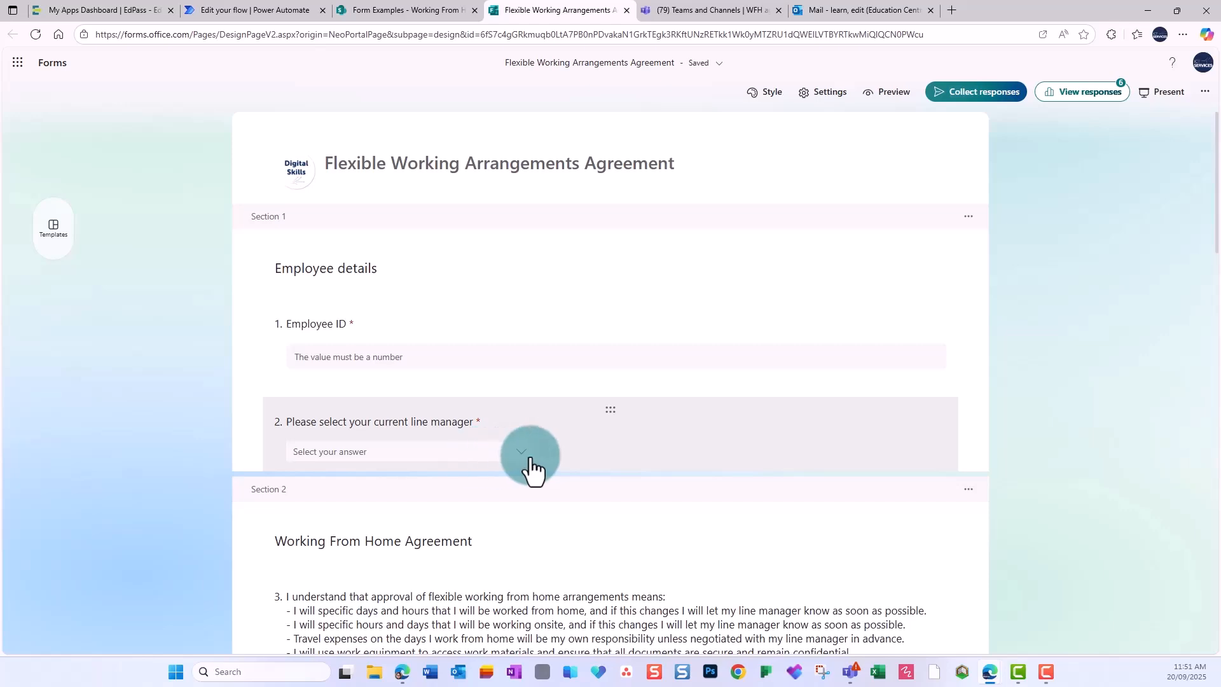
Inspect question 2's three line manager choices, then scroll through the rest of the agreement's questions.
left_click(573, 390)
scroll(581, 412, "down", 6)
scroll(581, 411, "down", 7)
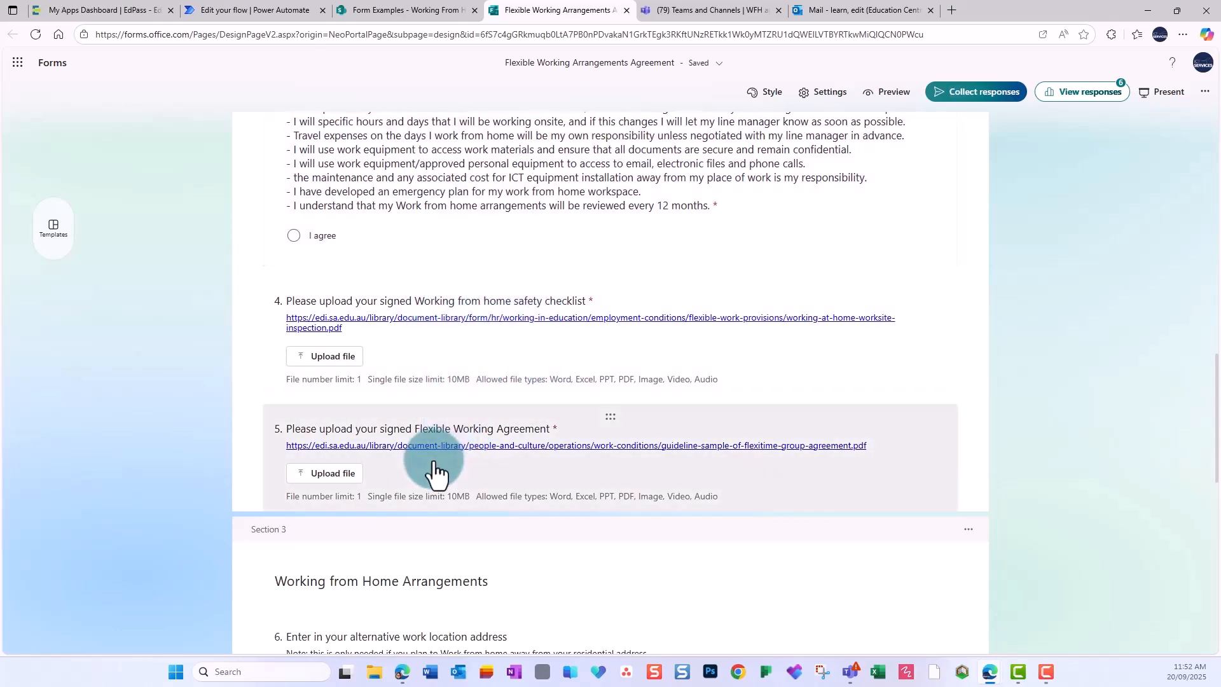
scroll(509, 452, "down", 7)
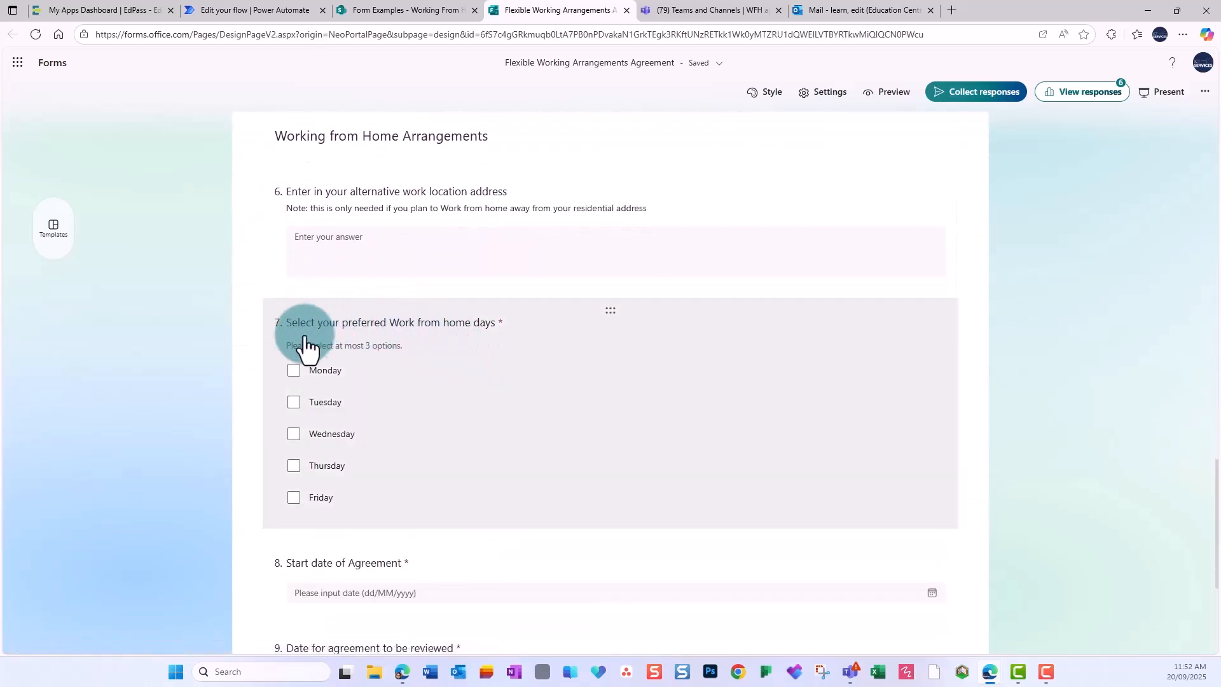
scroll(453, 461, "down", 3)
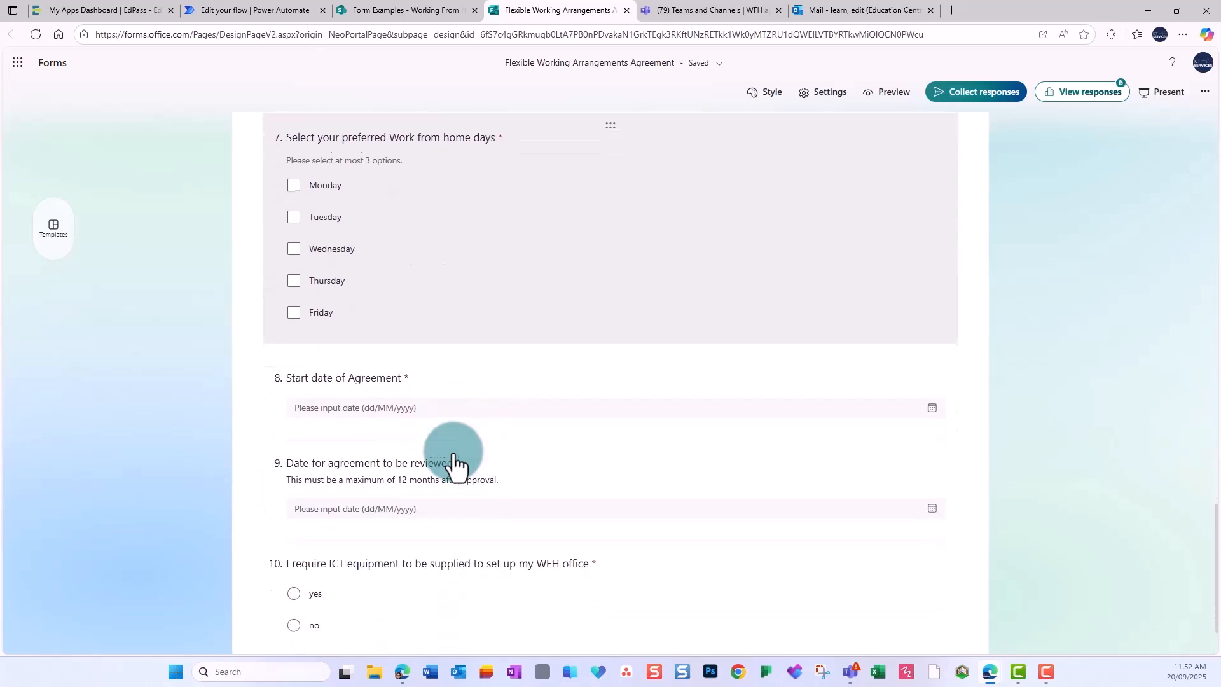
scroll(461, 490, "down", 1)
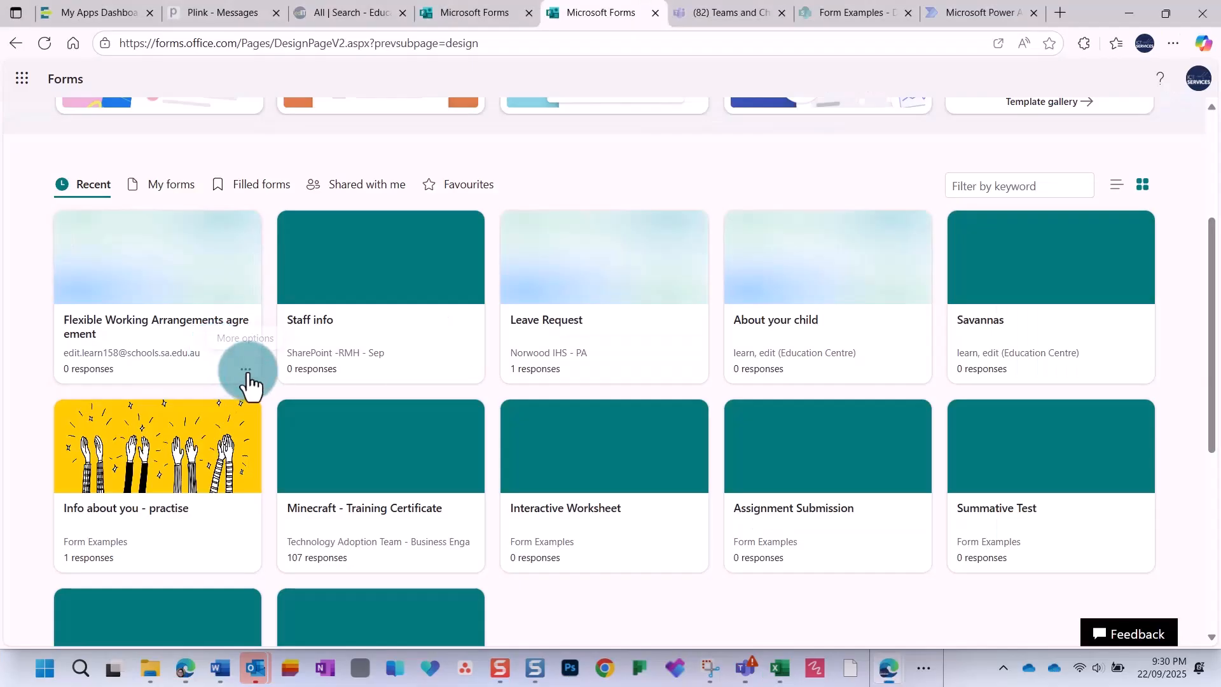
Move the Flexible Working form to the Form Examples group, then view the Working From Home agreements list.
left_click(246, 371)
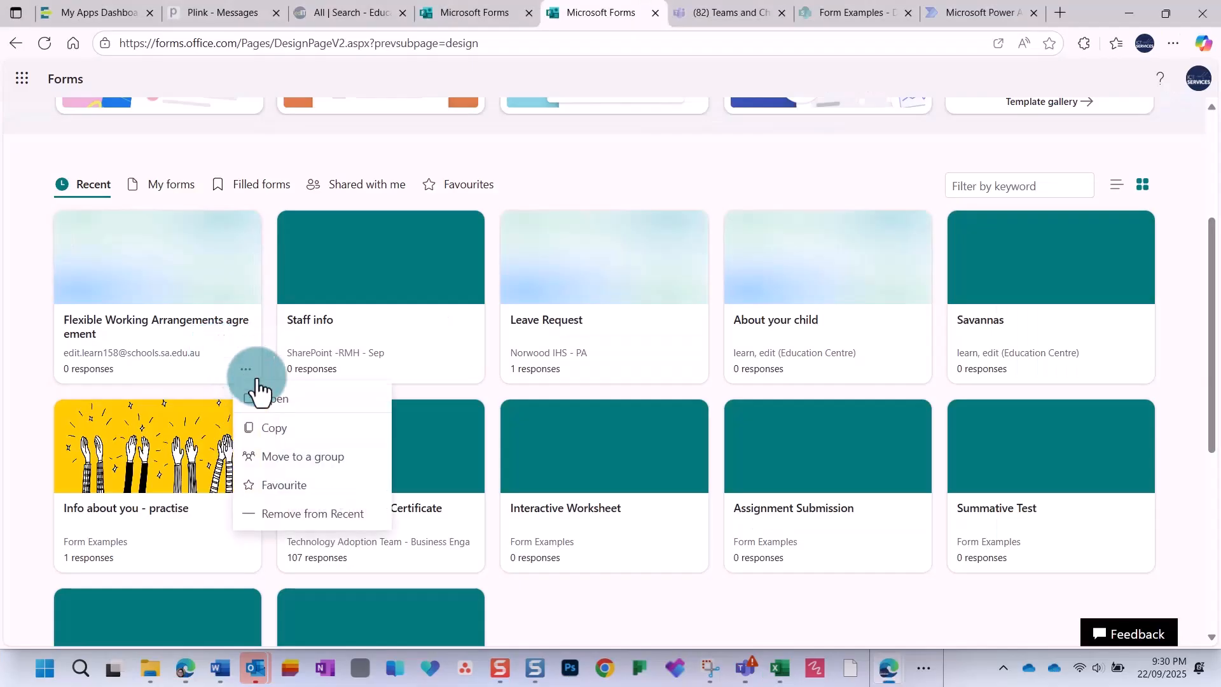
left_click(290, 457)
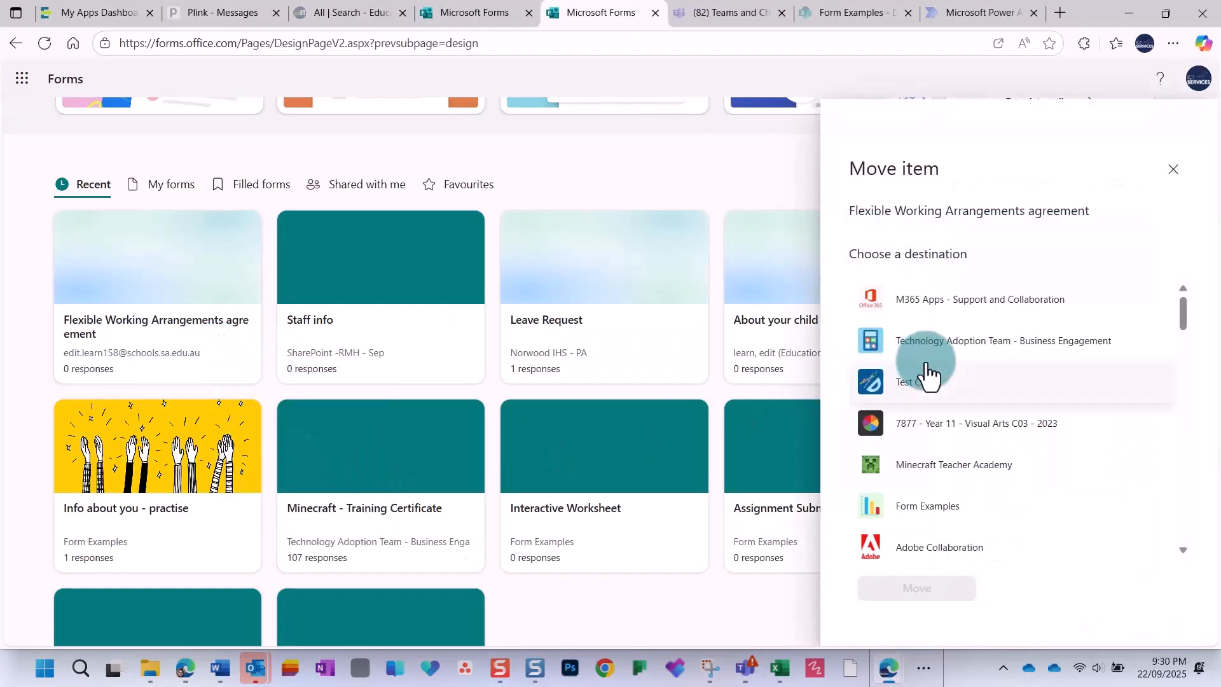
scroll(925, 381, "down", 1)
left_click(924, 439)
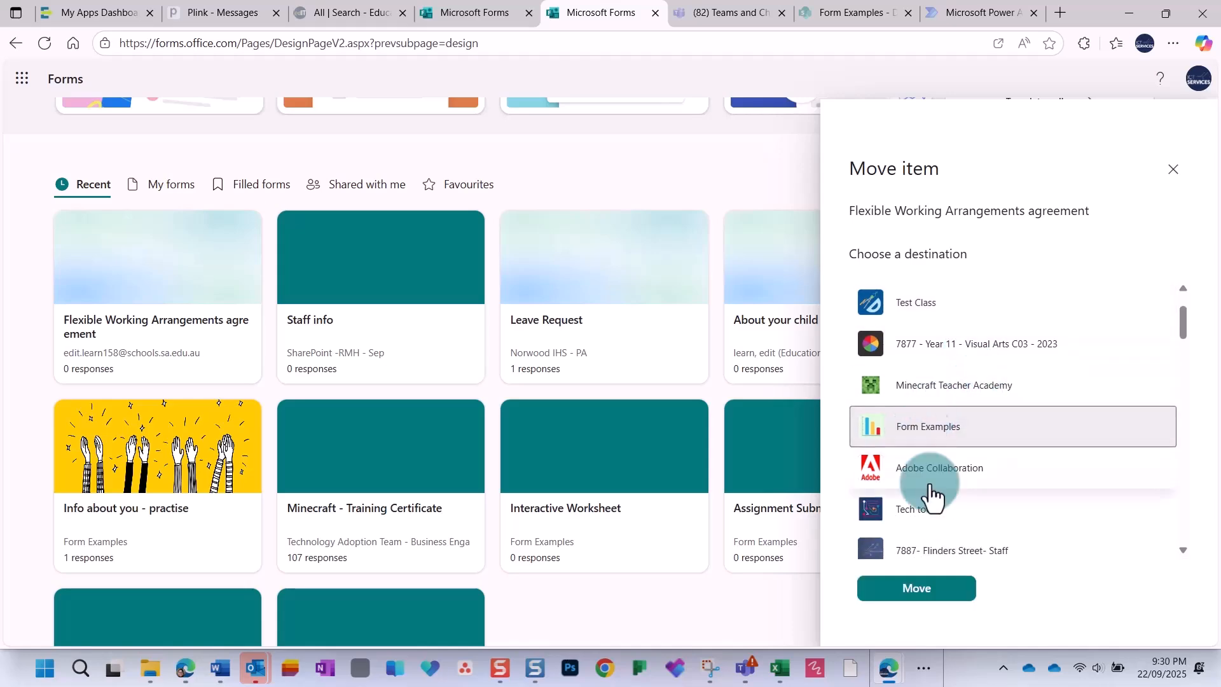
left_click(925, 595)
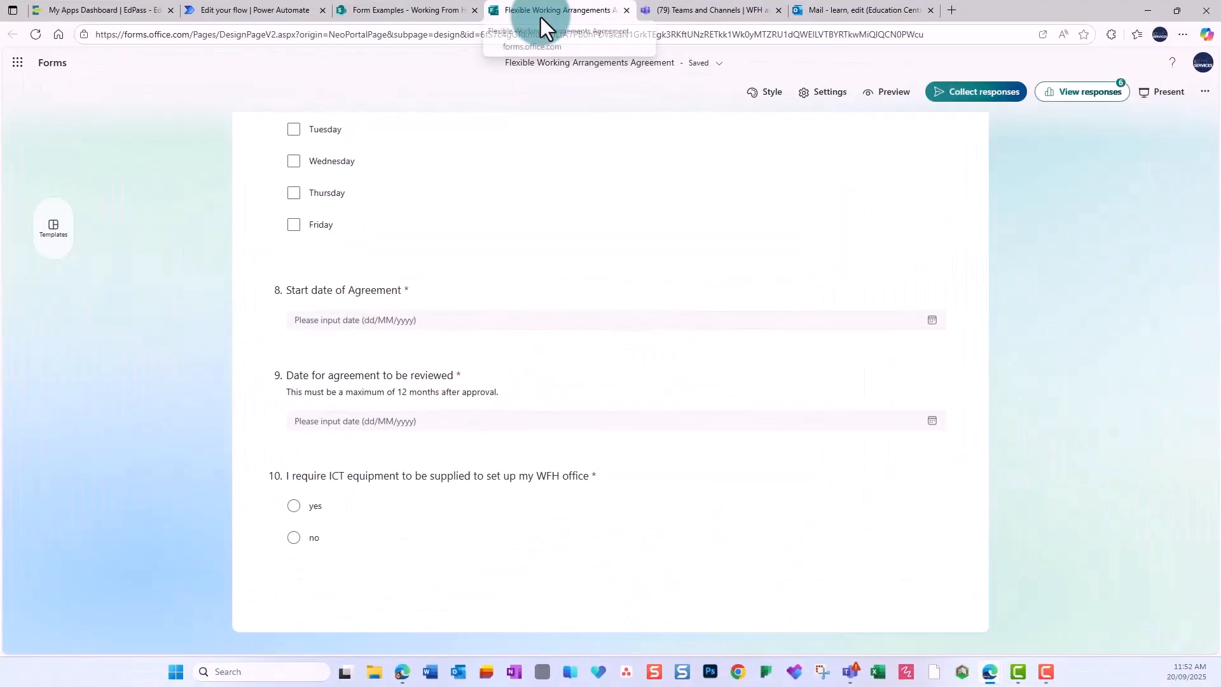
left_click(378, 10)
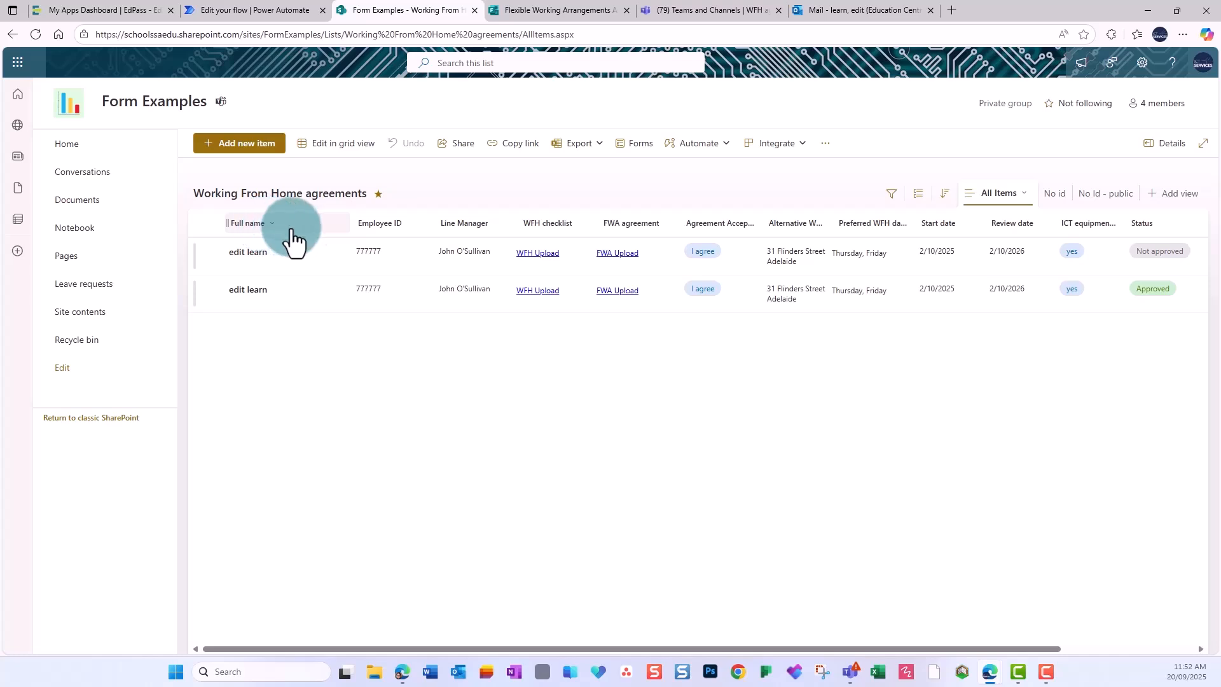
Look at the Full name column's options and close them unchanged.
left_click(273, 228)
mouse_move(303, 353)
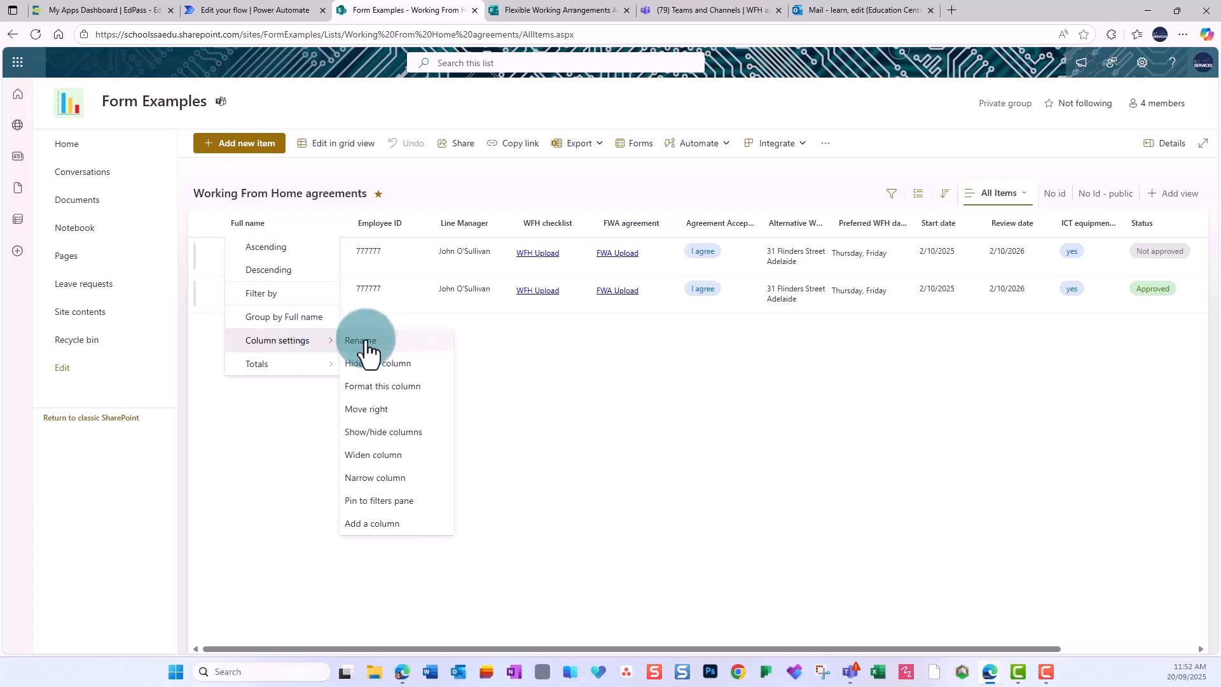
left_click(519, 375)
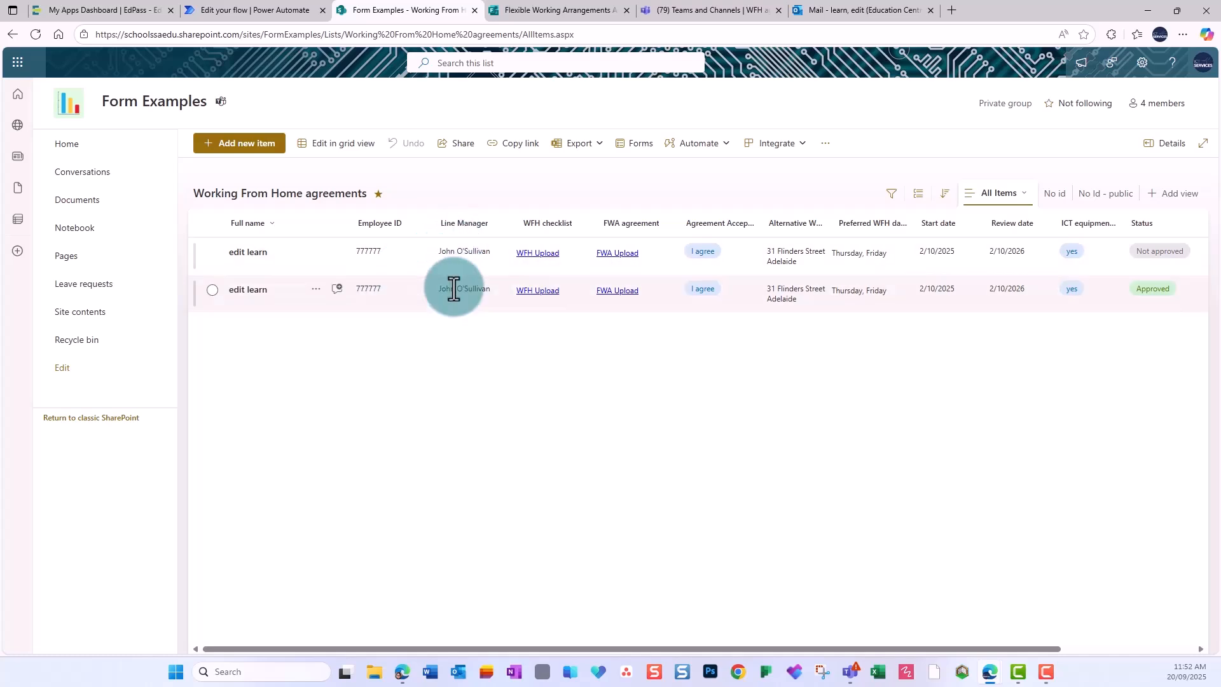
Open the uploaded WFH safety checklist and Flexitime Group Agreement PDFs from the list.
left_click(531, 257)
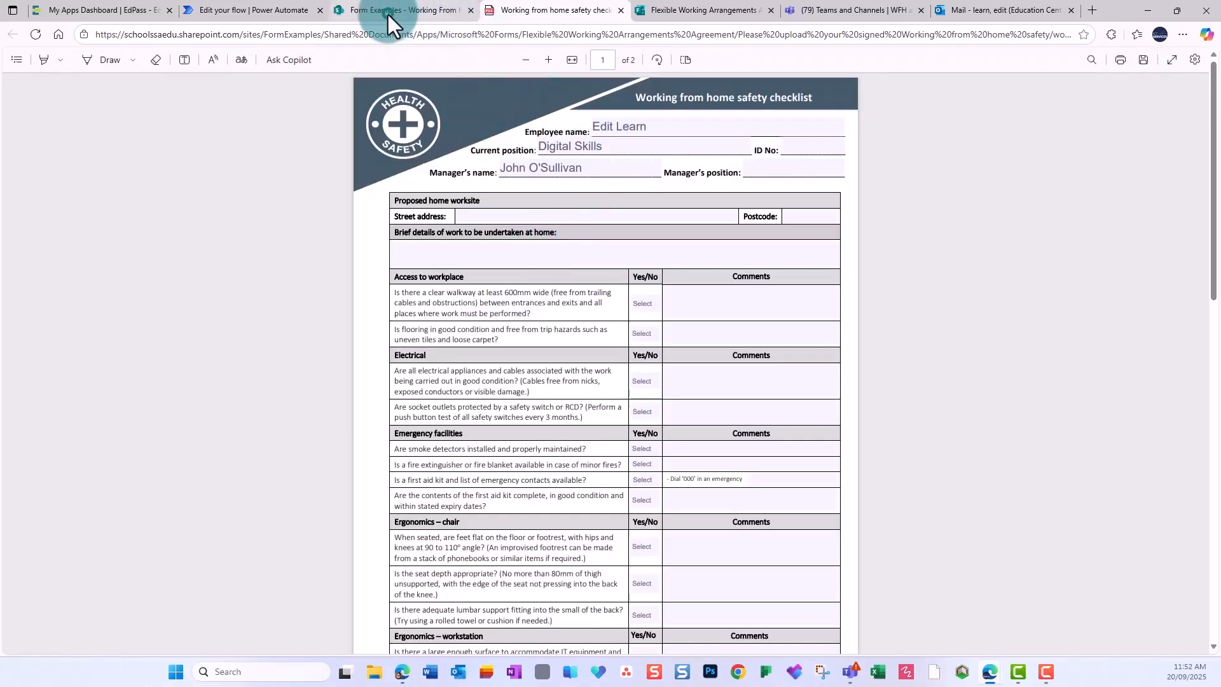
left_click(388, 14)
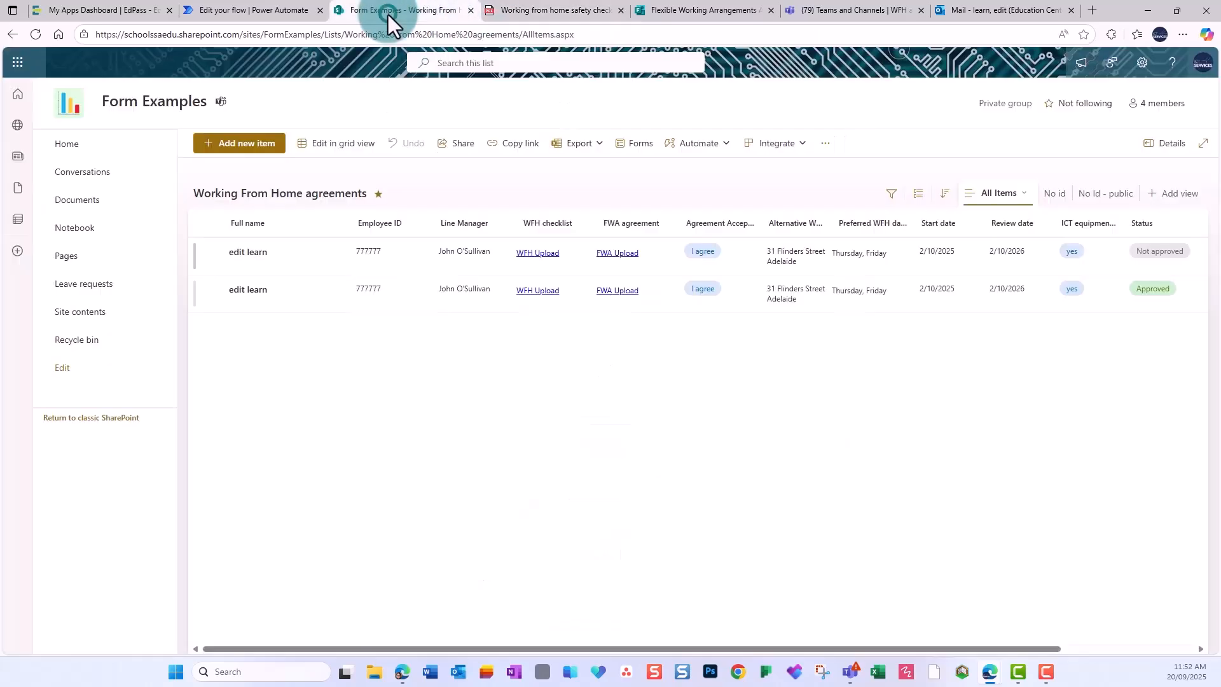
left_click(608, 272)
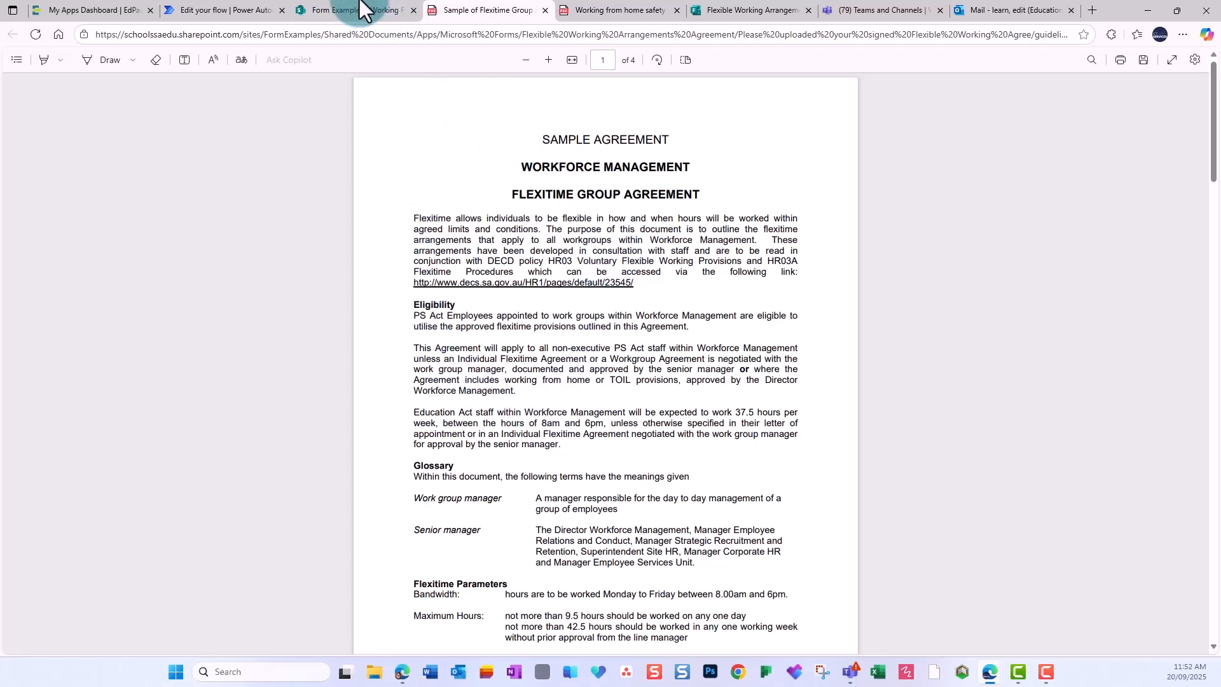
left_click(321, 10)
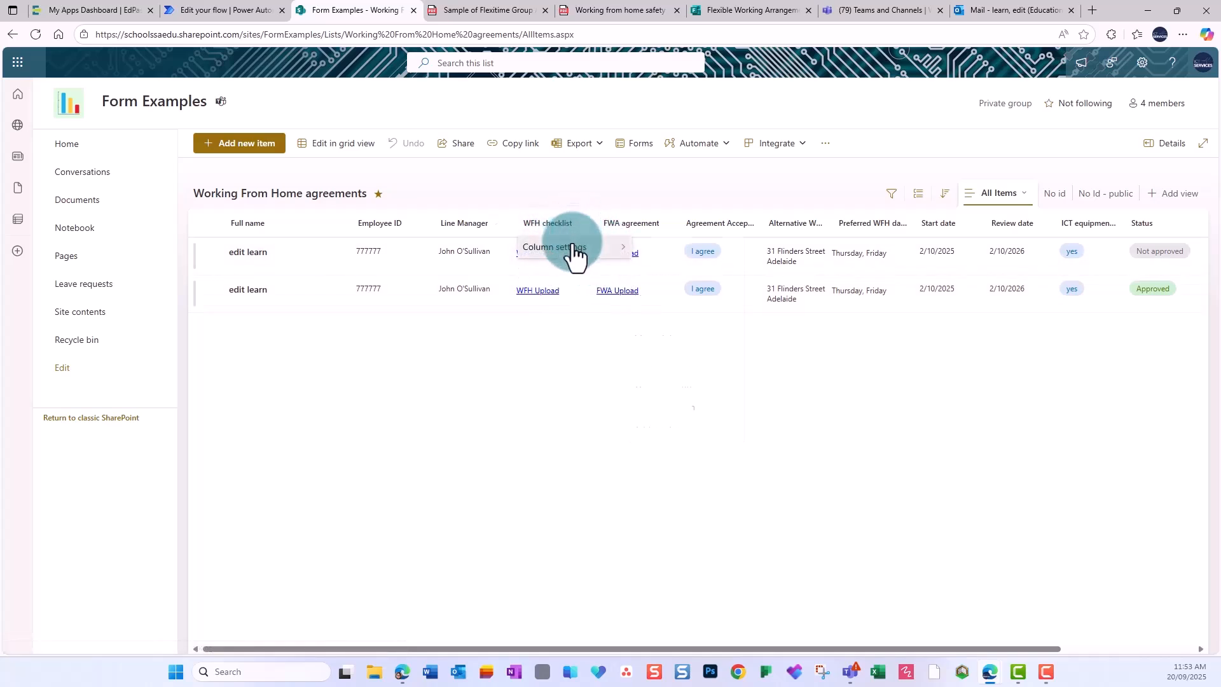
Review the WFH checklist column's JSON that displays 'WFH Upload' links, then cancel without saving.
mouse_move(578, 248)
left_click(675, 293)
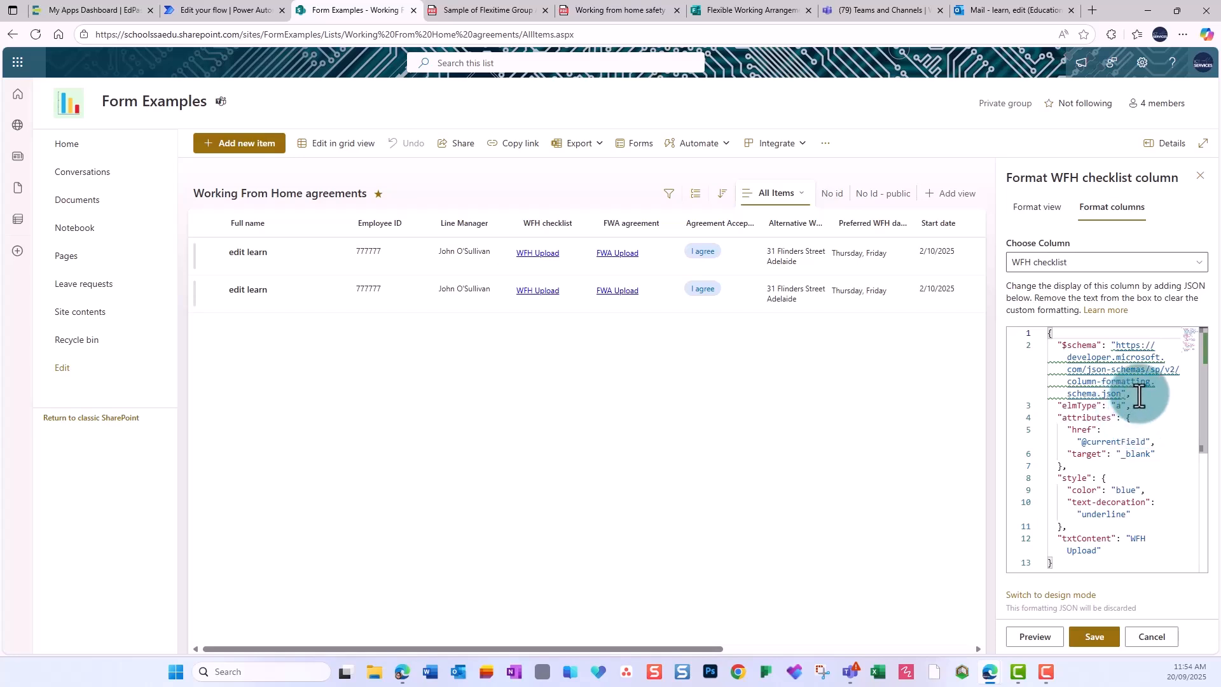
scroll(1144, 404, "down", 1)
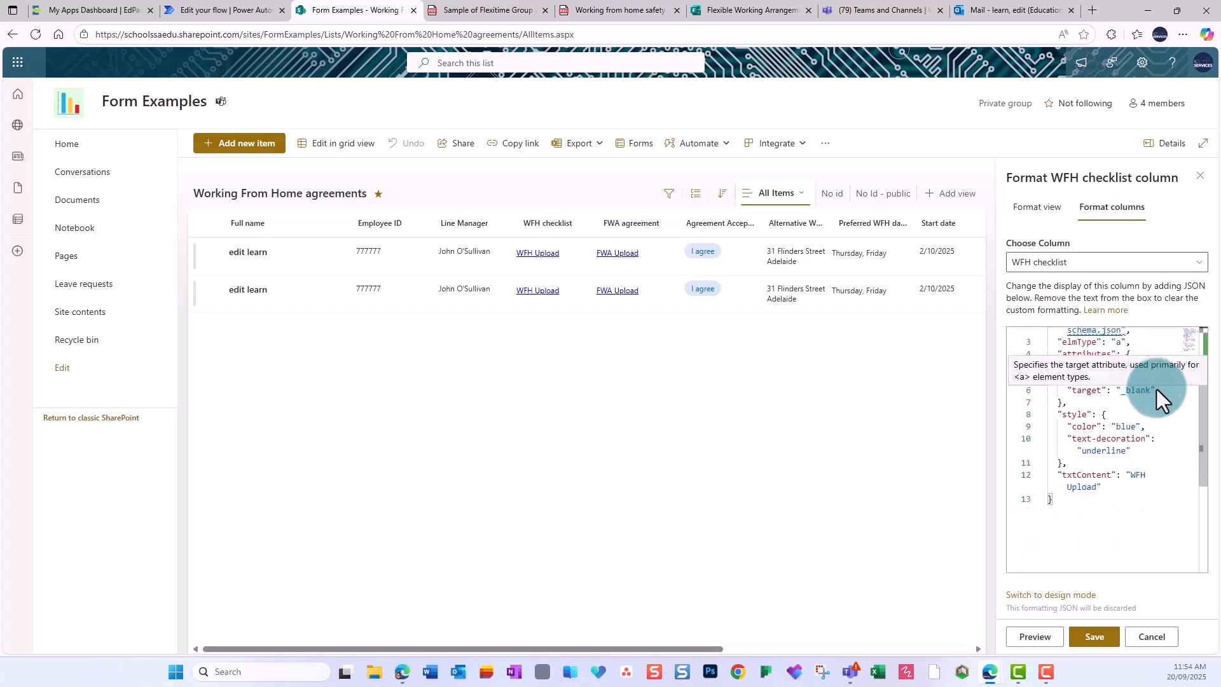
scroll(1161, 498, "down", 1)
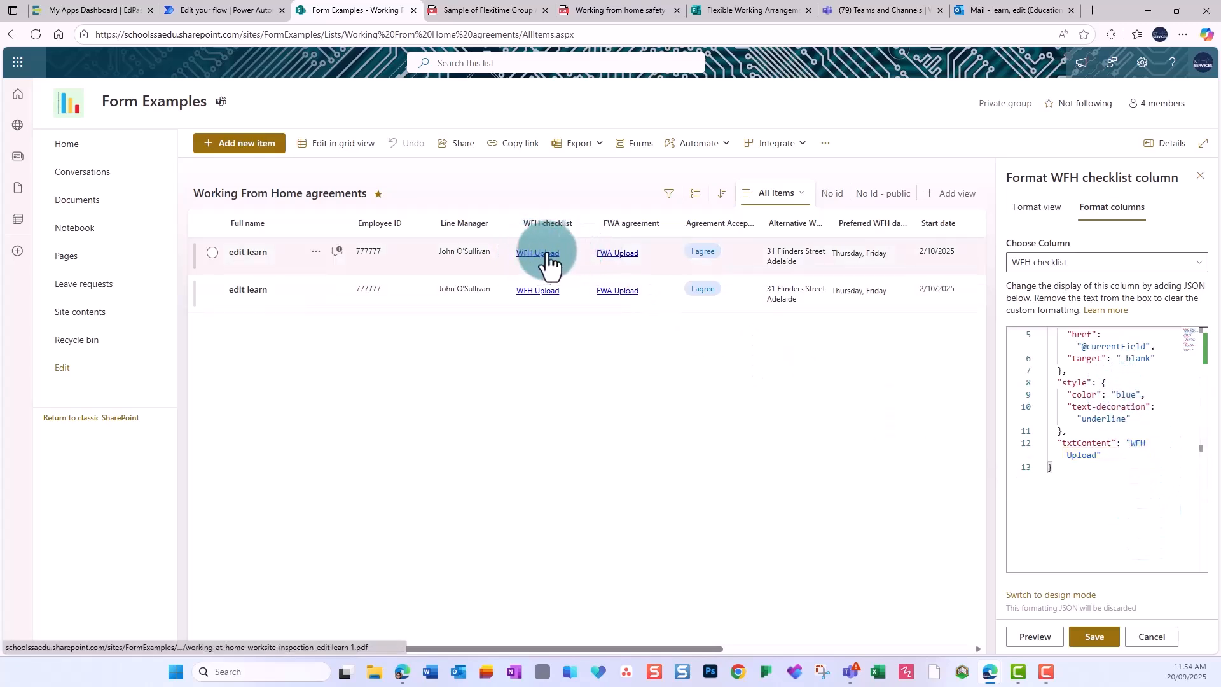
left_click(1152, 637)
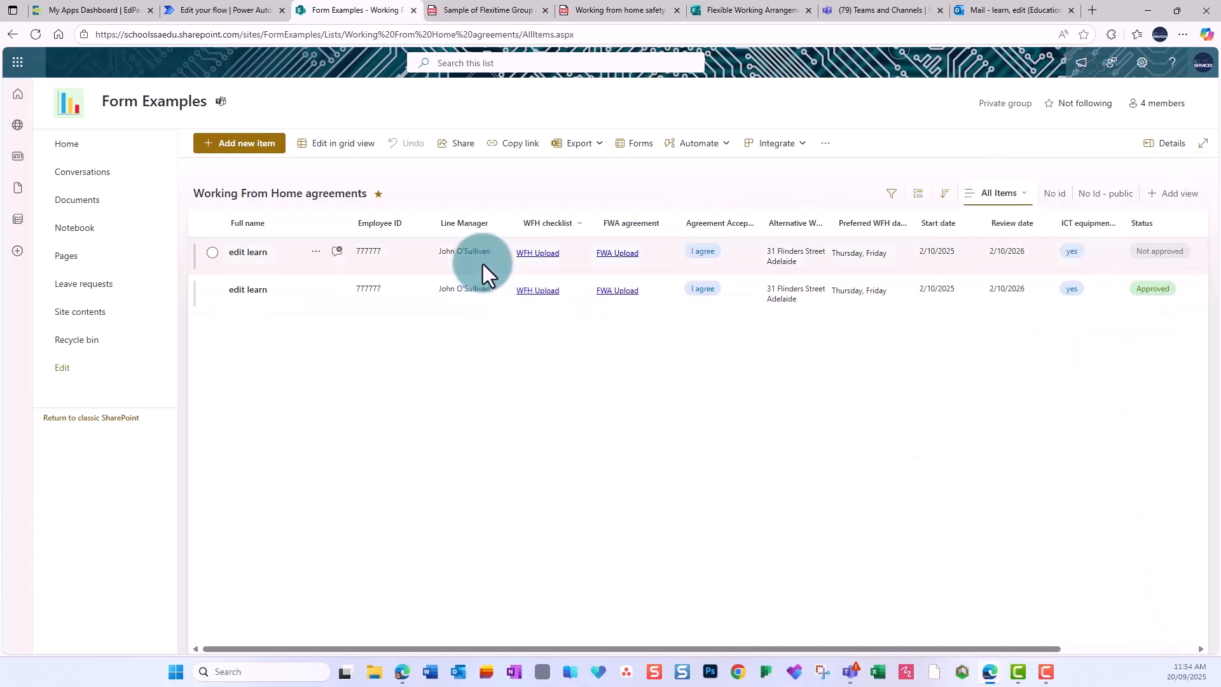
left_click(492, 224)
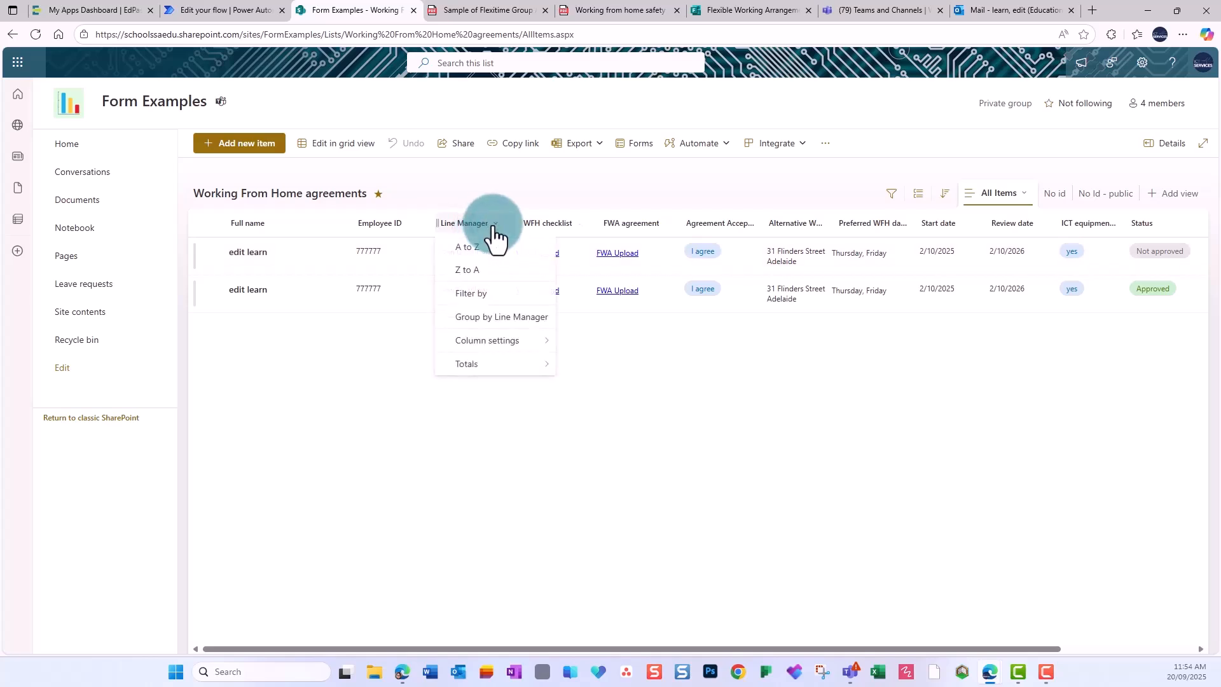
left_click(494, 340)
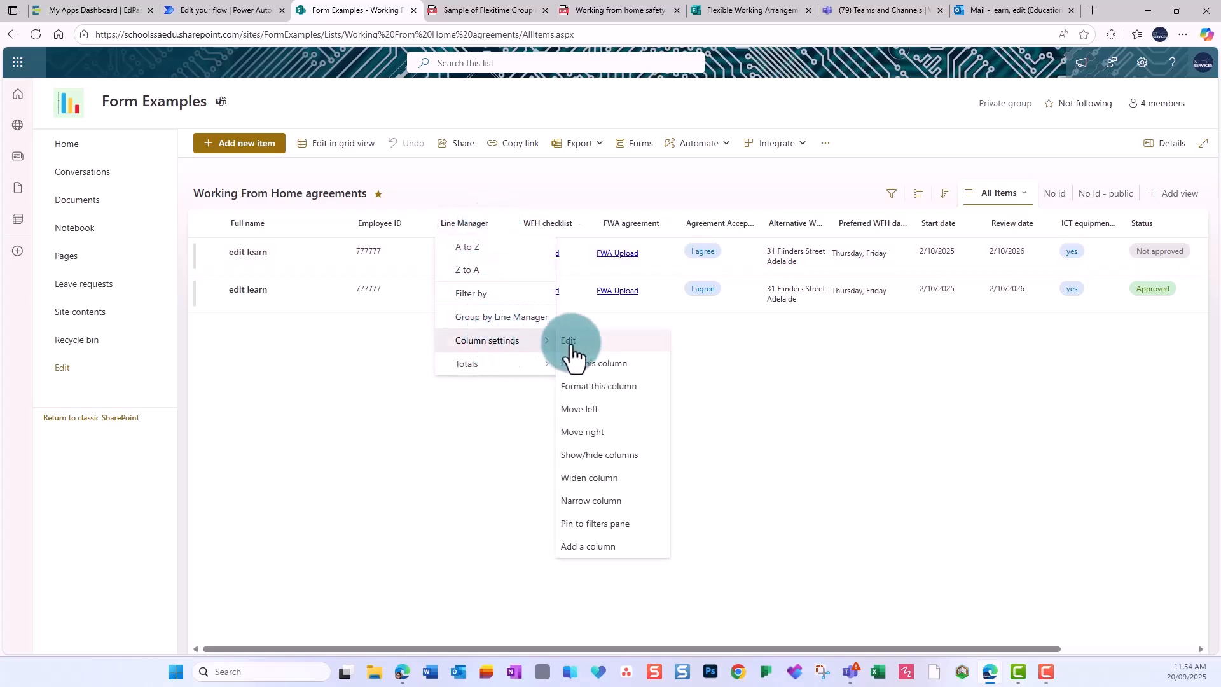
left_click(607, 388)
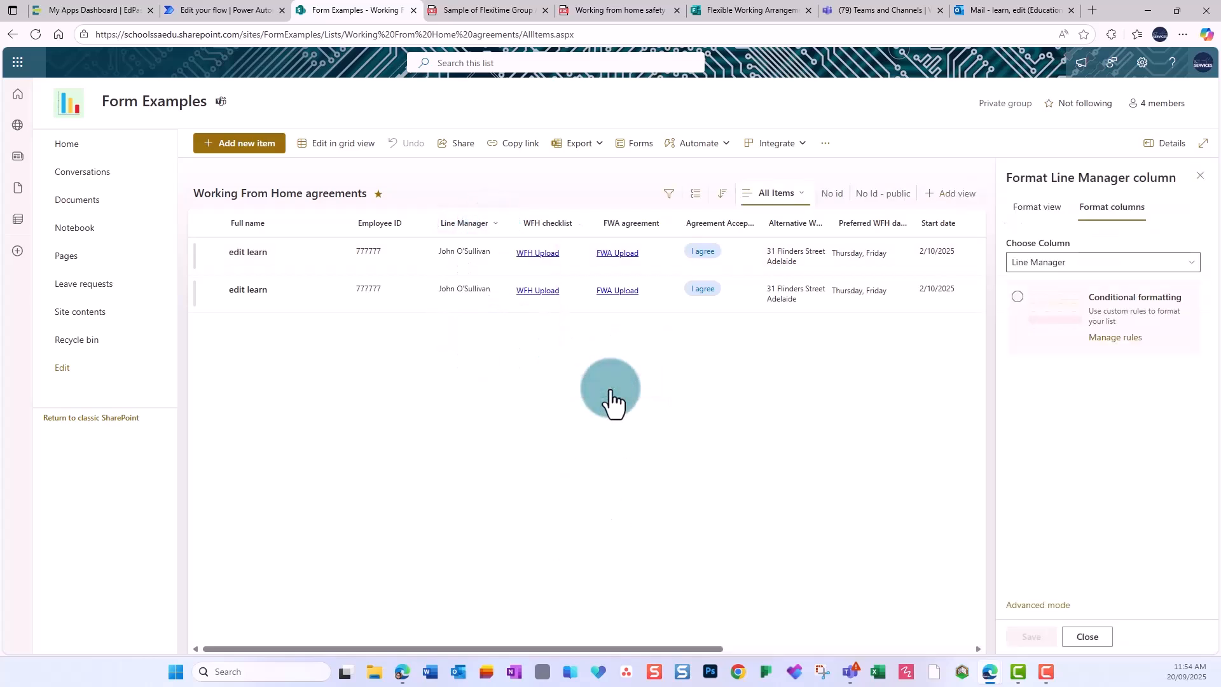
left_click(1038, 606)
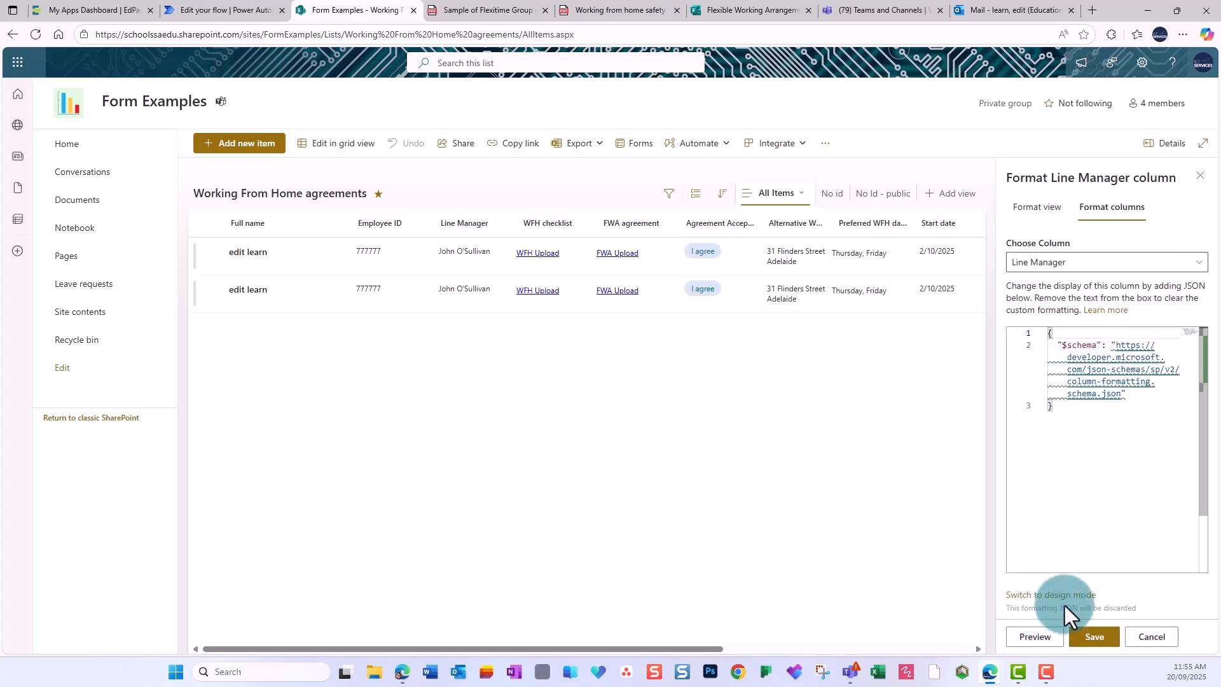
left_click(1153, 638)
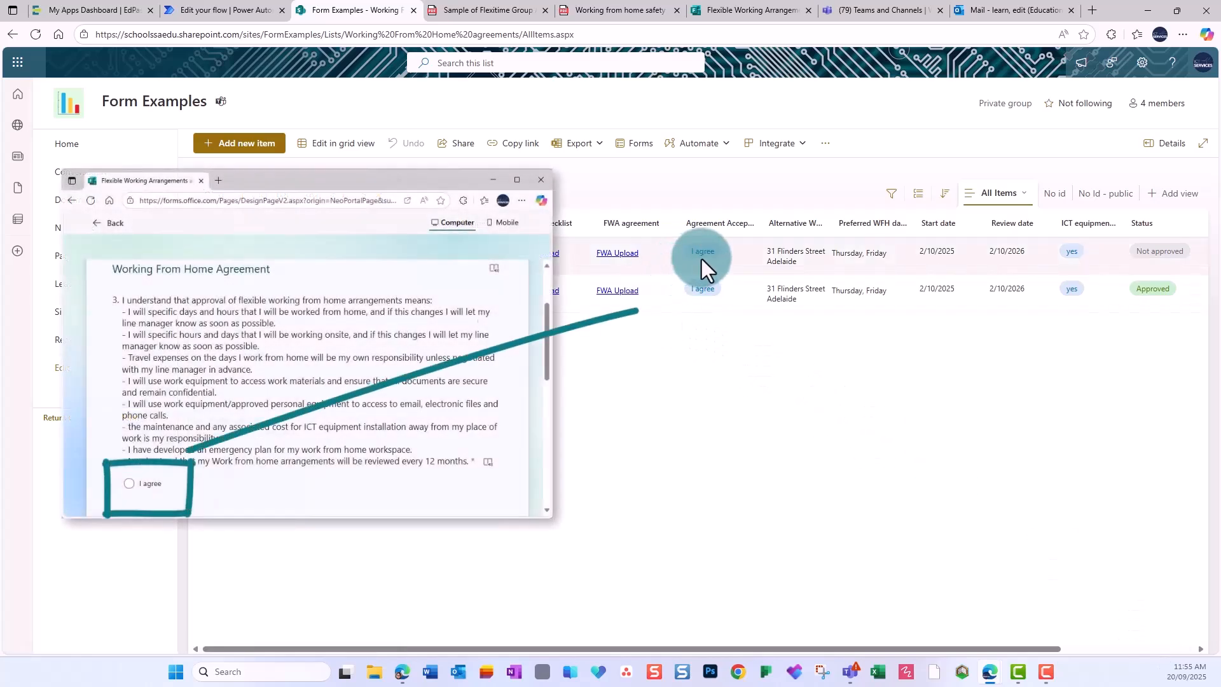
left_click(752, 230)
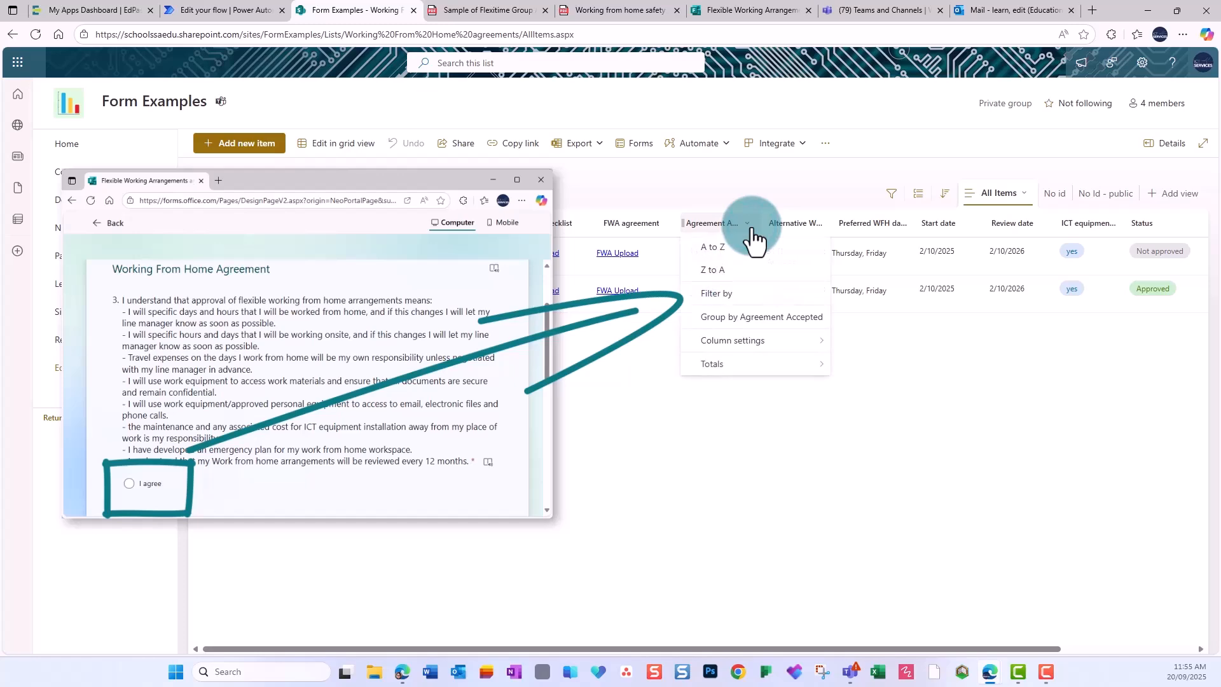
mouse_move(786, 344)
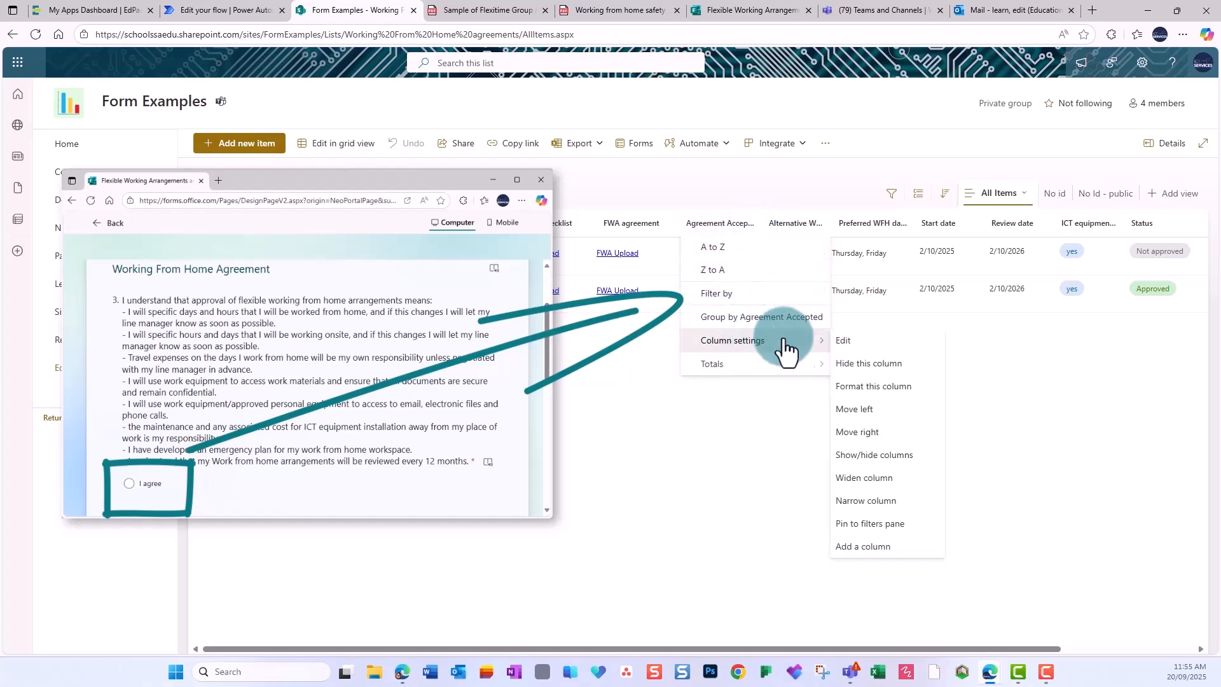
left_click(842, 341)
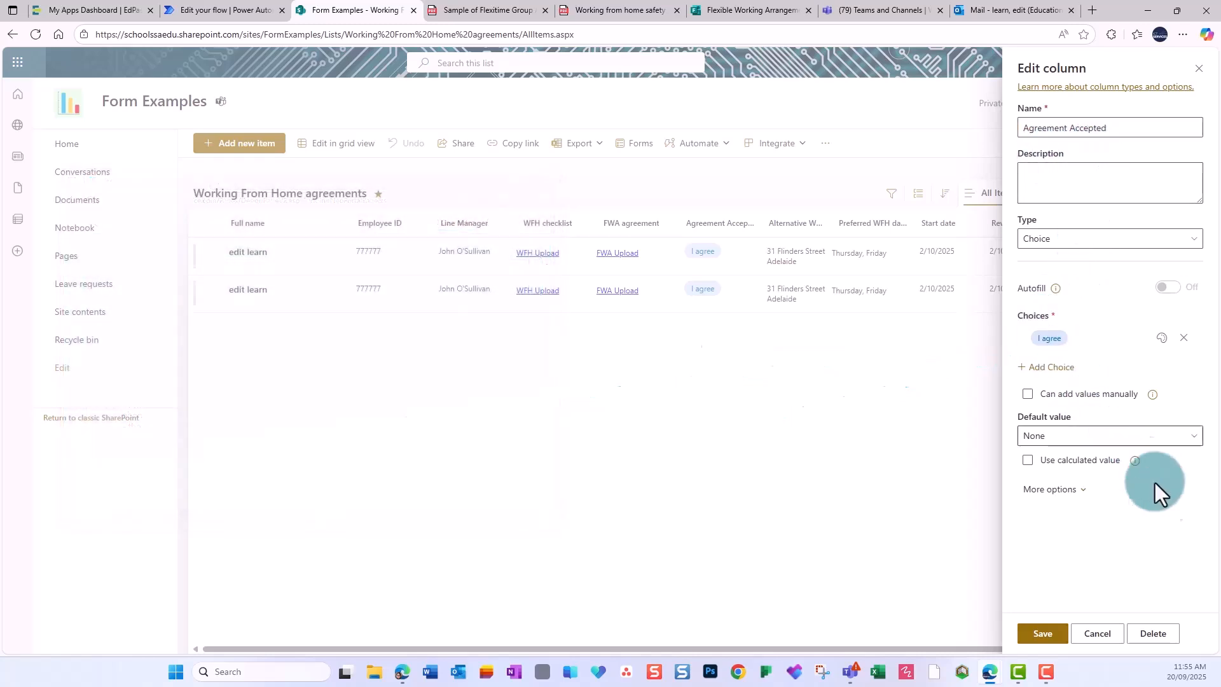
left_click(1098, 633)
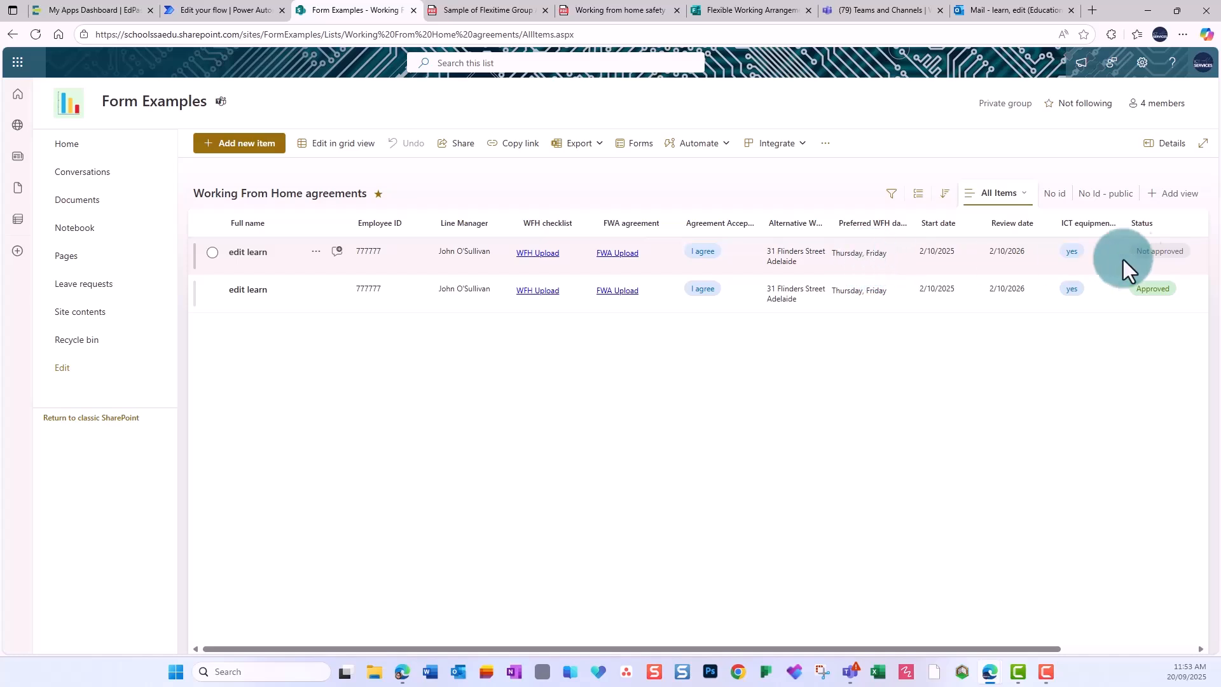
left_click_drag(941, 649, 1077, 649)
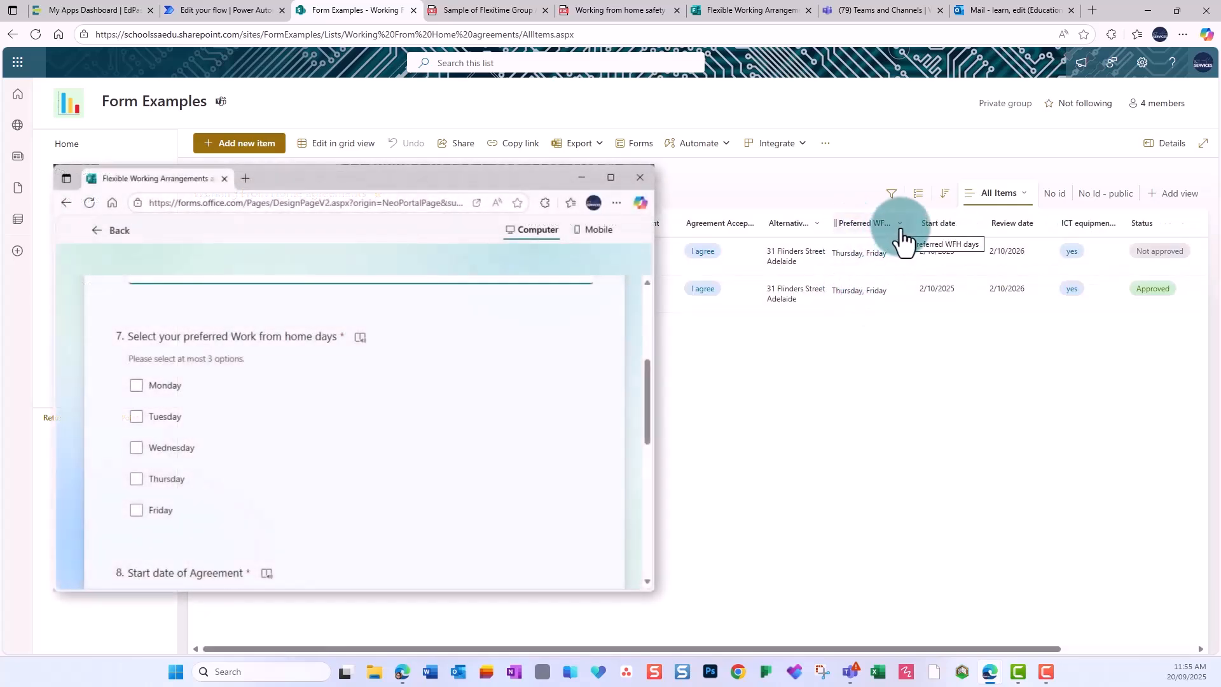
left_click(903, 240)
left_click(906, 347)
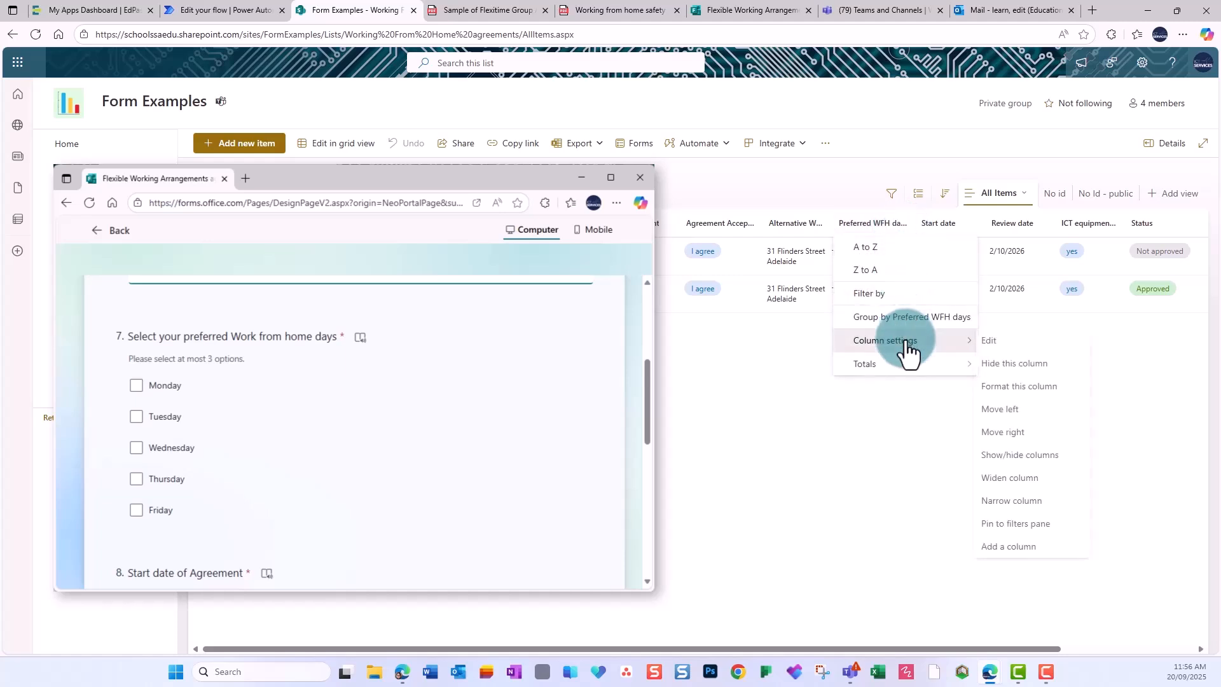
left_click(1023, 387)
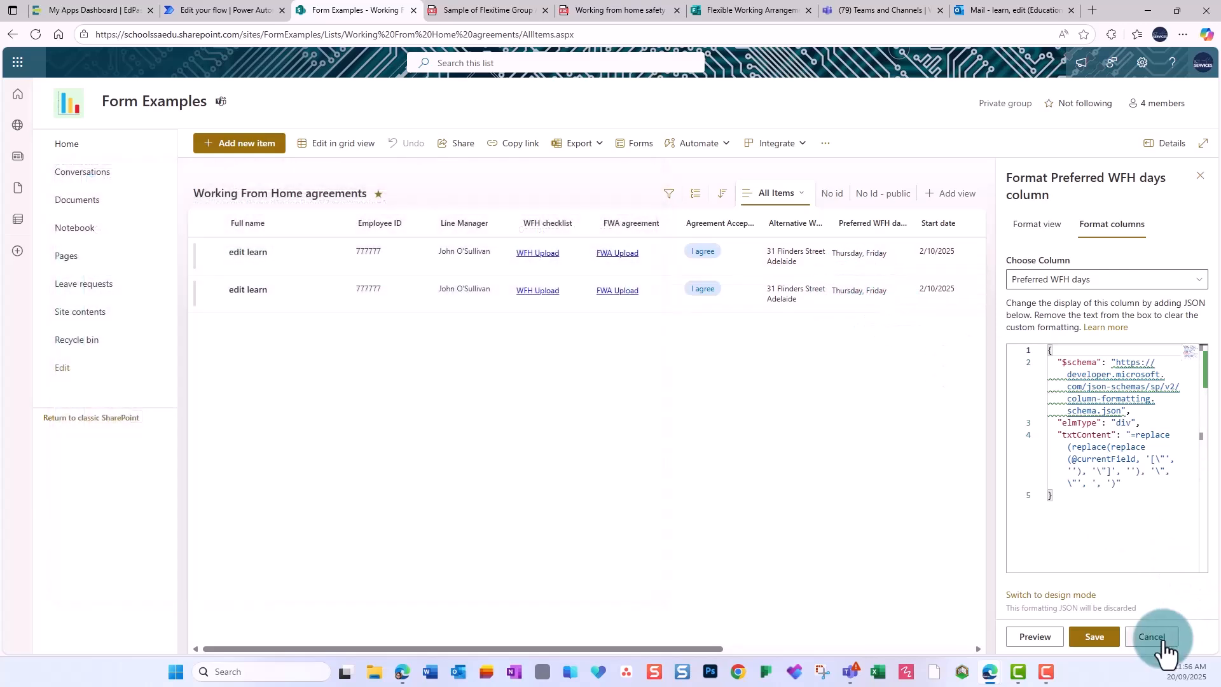
left_click(1163, 641)
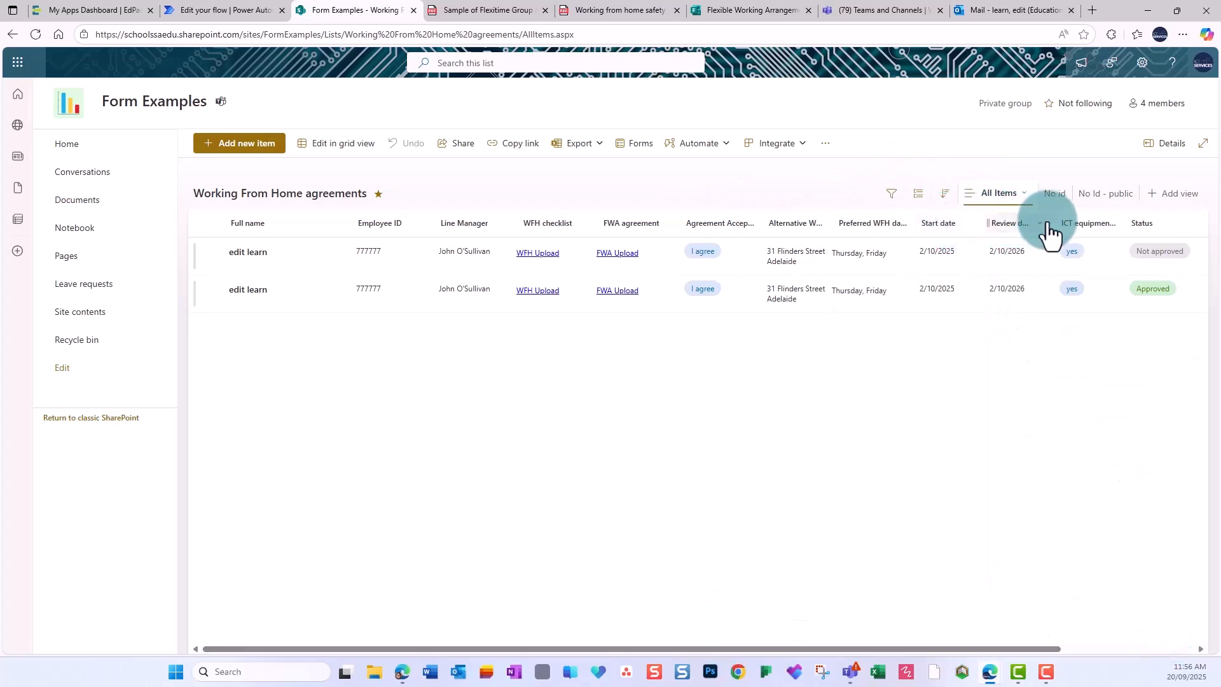
Review the Start date column's settings and cancel without changes.
left_click(959, 229)
mouse_move(989, 353)
left_click(1044, 343)
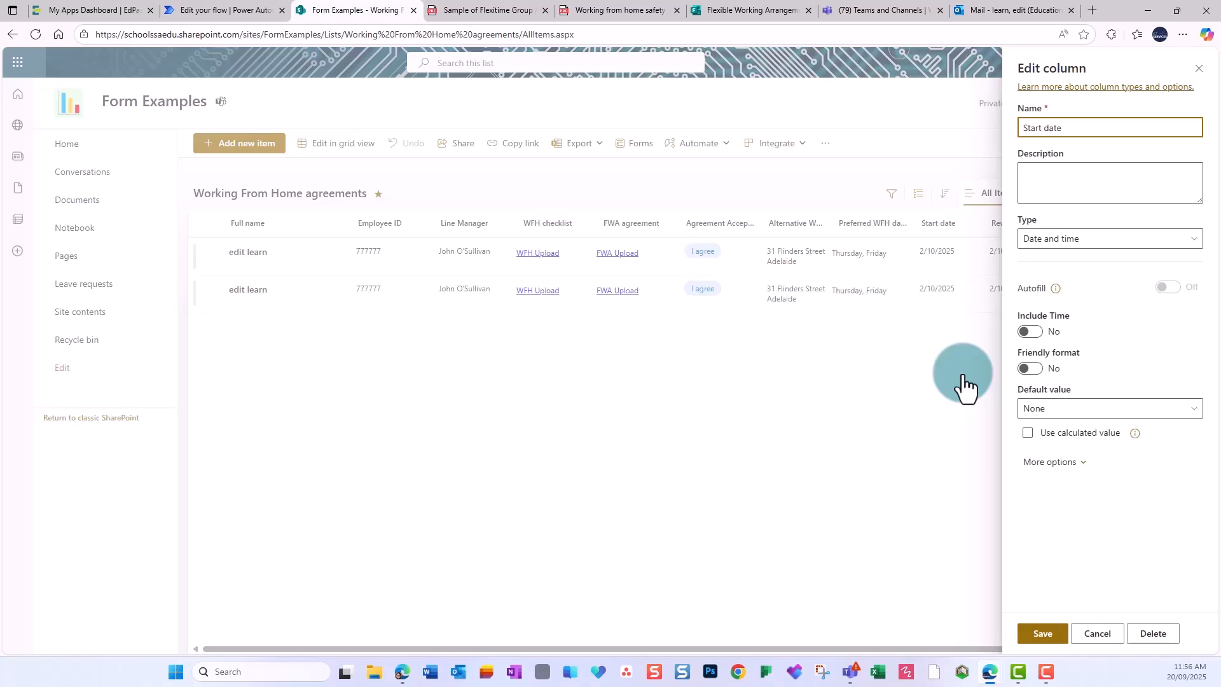
left_click(1094, 634)
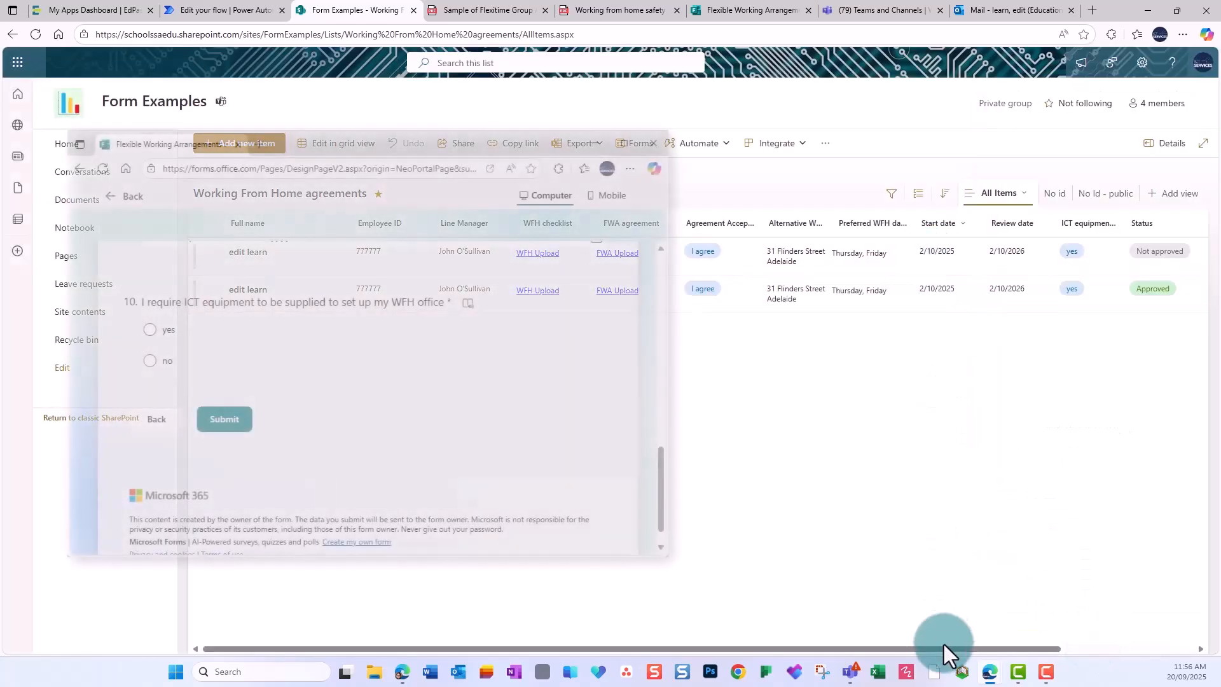
left_click_drag(944, 640, 1074, 644)
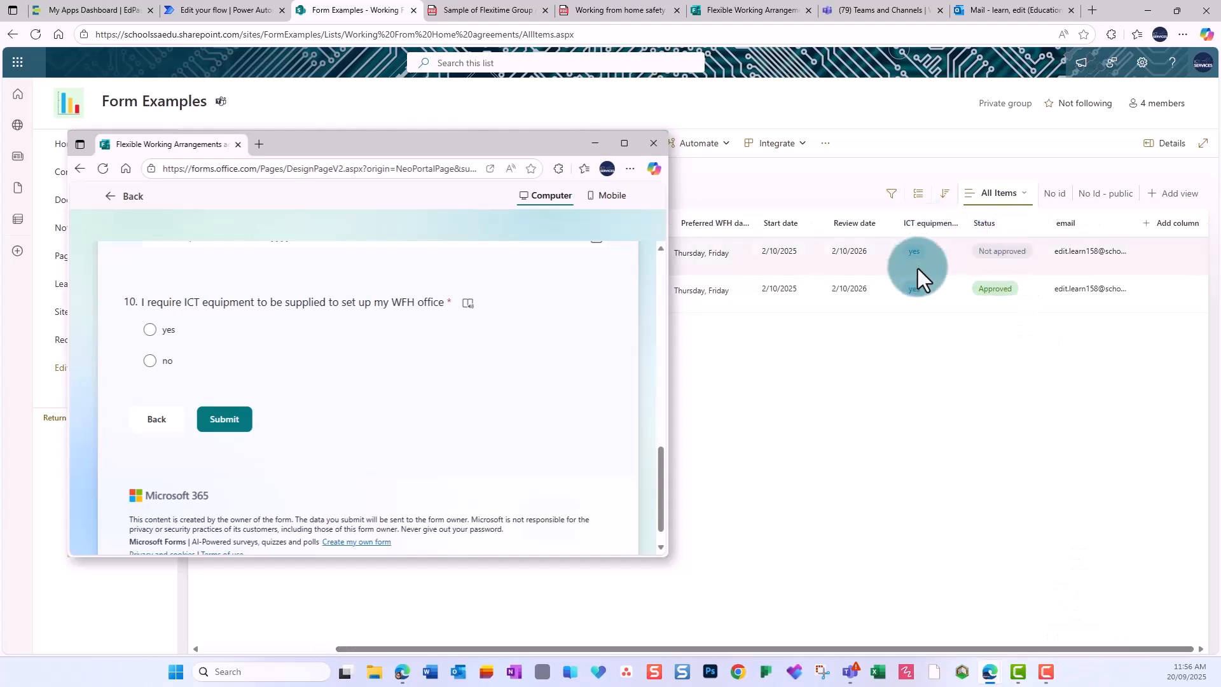
Review the ICT equipment required column's settings and cancel without changes.
left_click(954, 222)
mouse_move(992, 343)
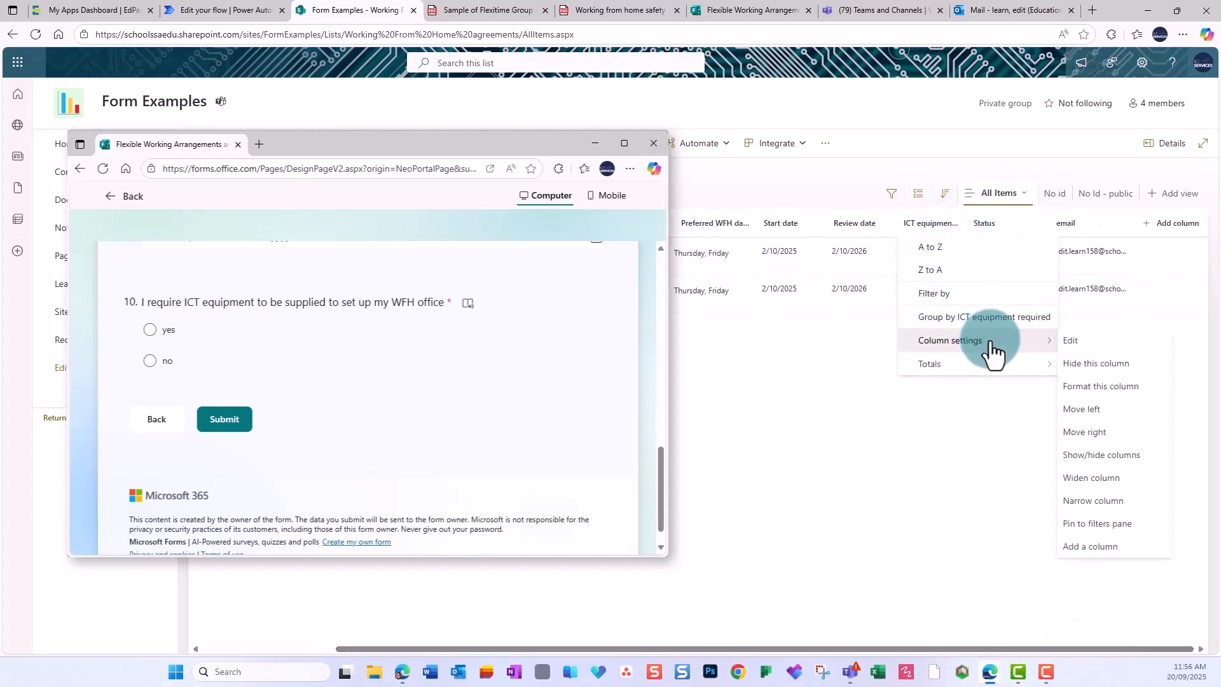
left_click(1084, 340)
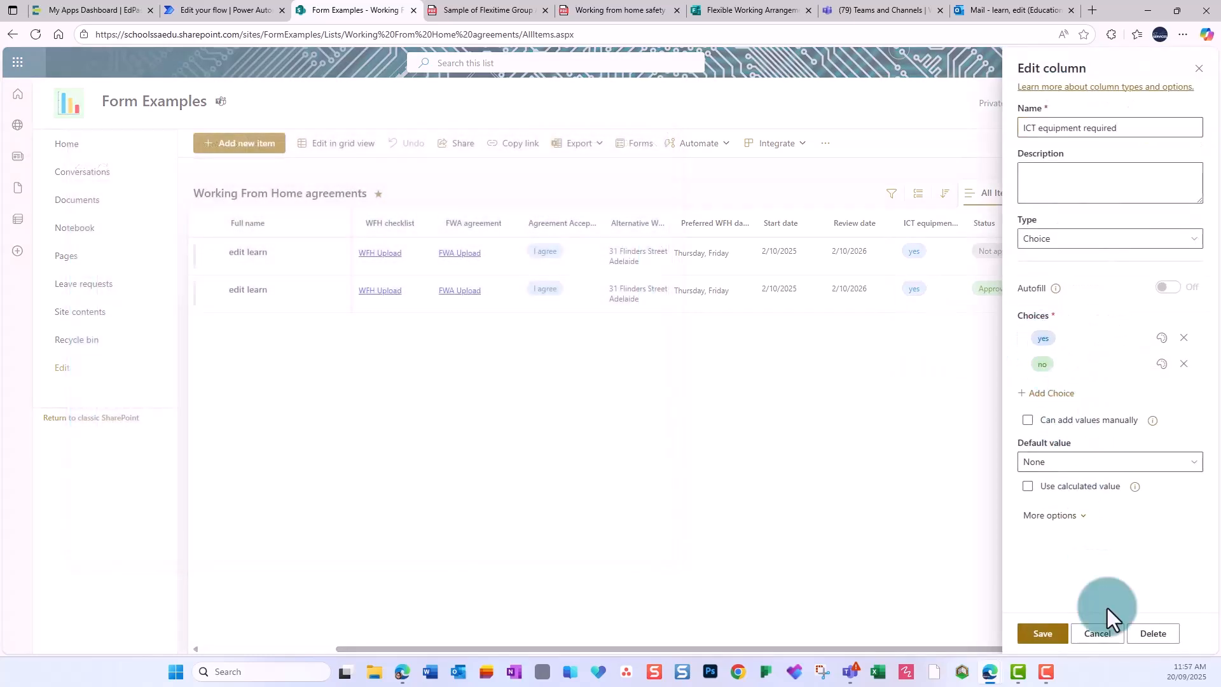
left_click(1099, 632)
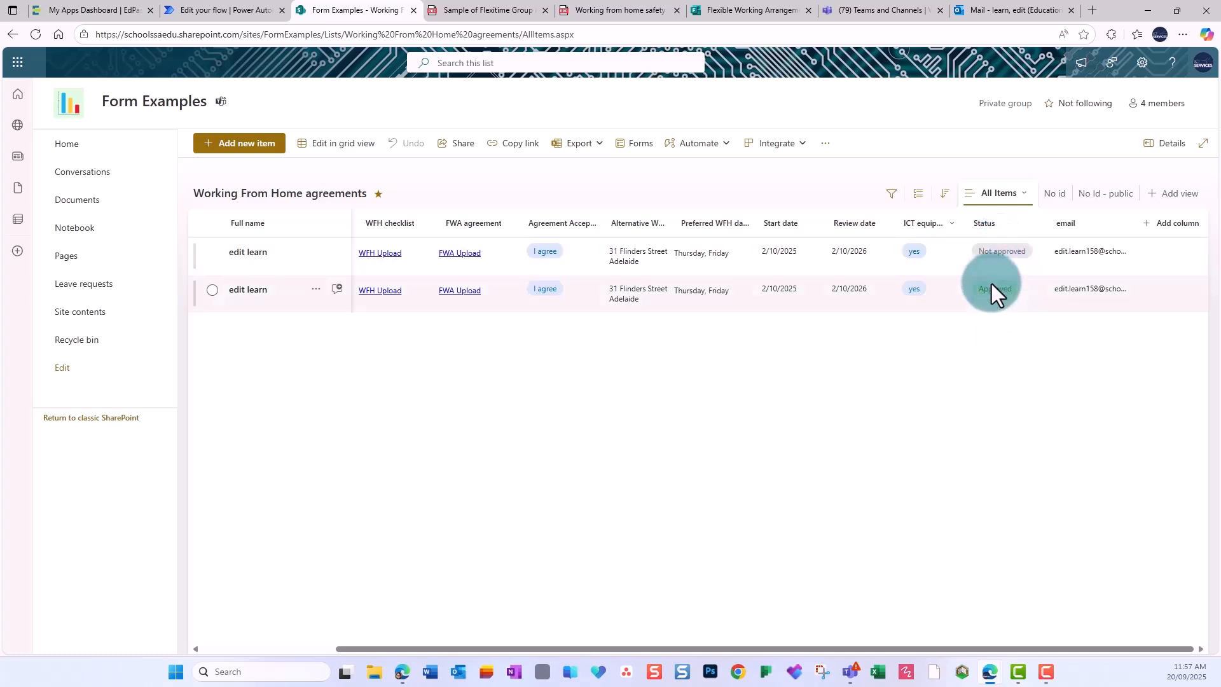
Check the Status column's choices, cancel, and return to the Flexible Working Arrangements form.
left_click(1003, 234)
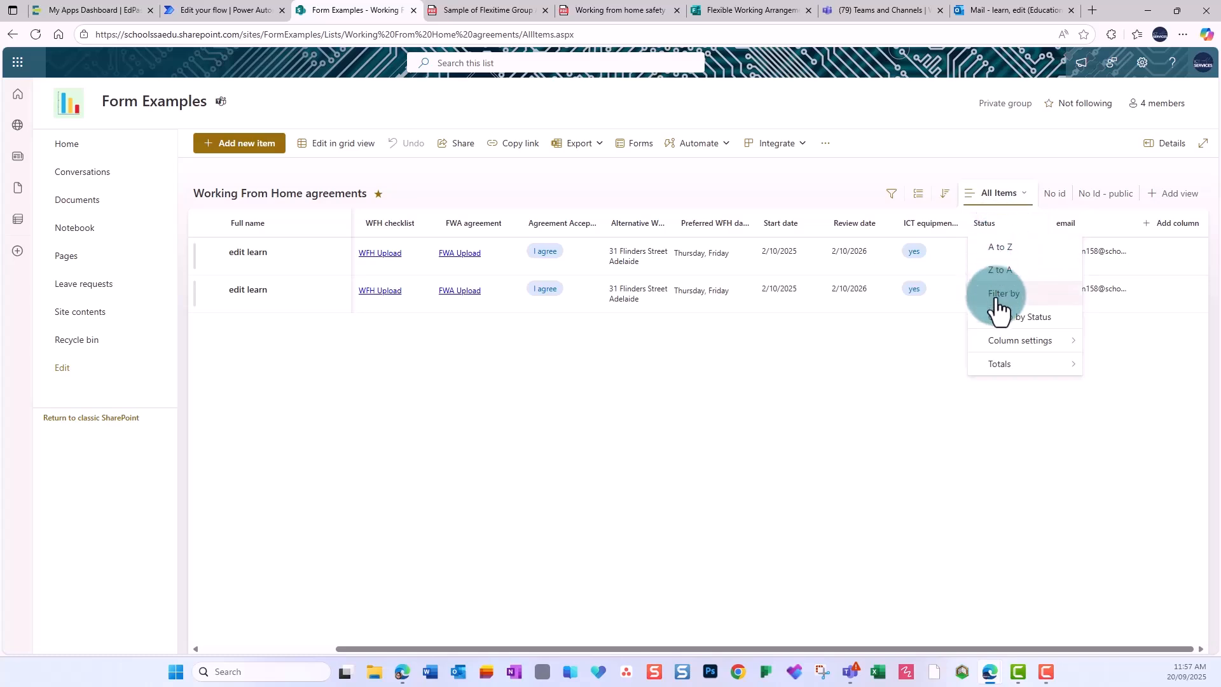
mouse_move(1055, 344)
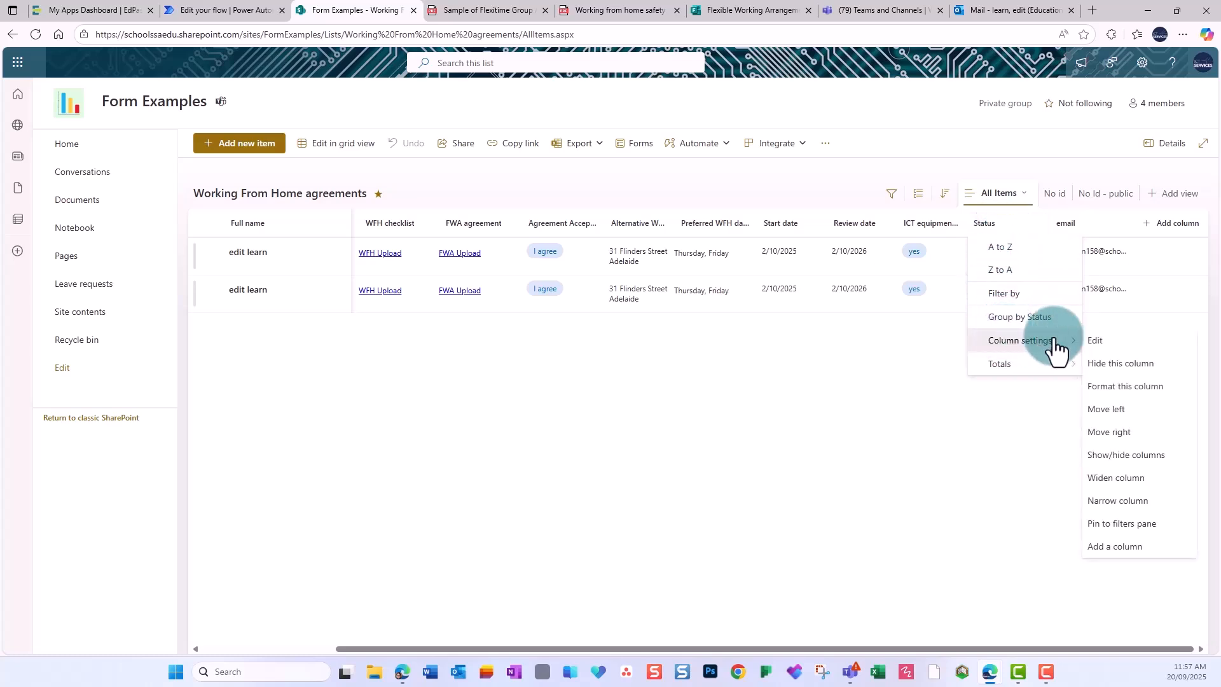
left_click(1097, 342)
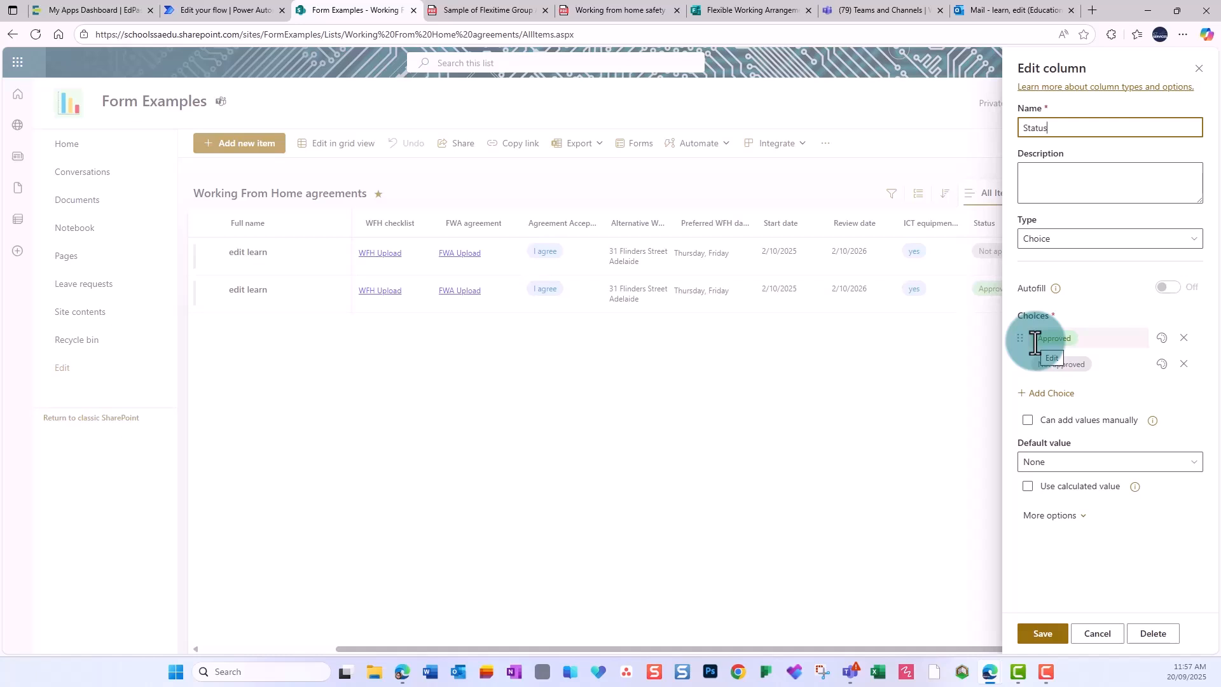
left_click(1037, 633)
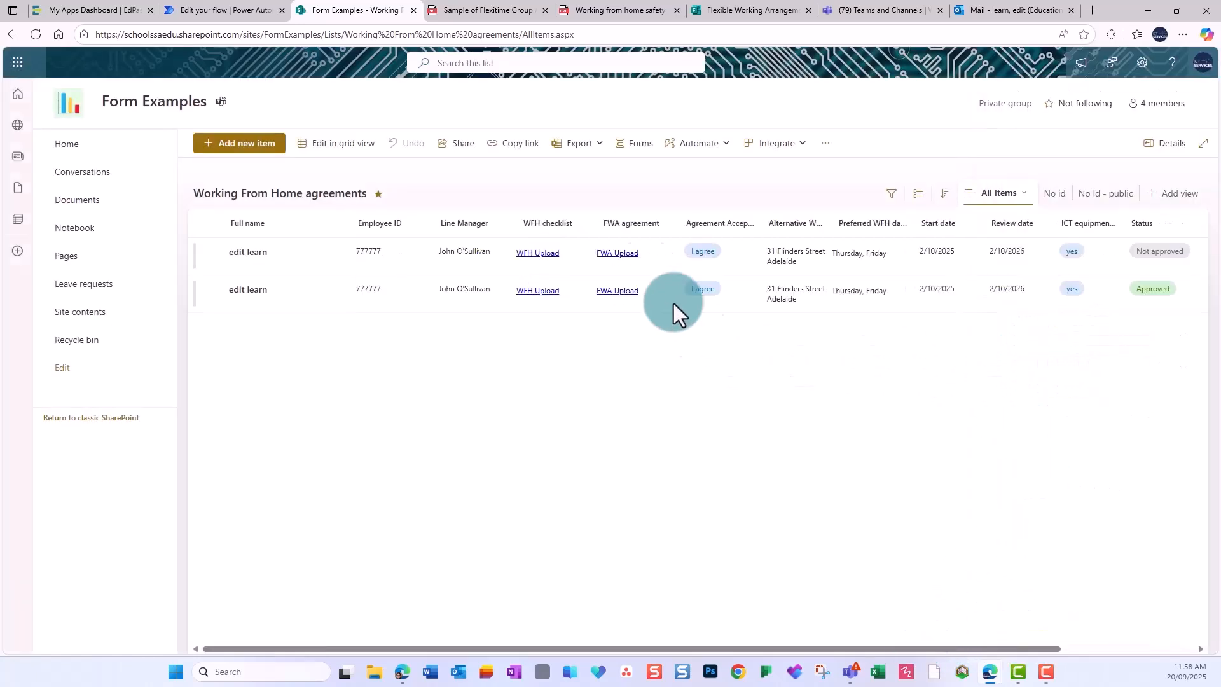
left_click(765, 14)
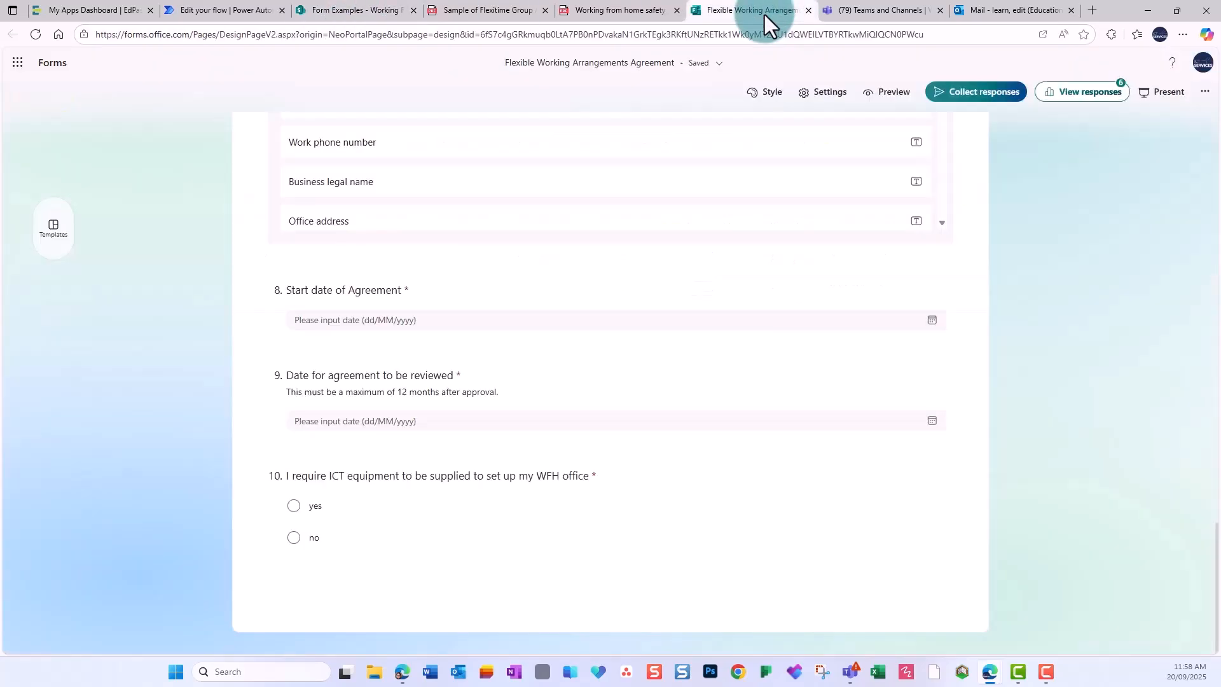
Switch over to the Power Automate home page.
left_click(227, 8)
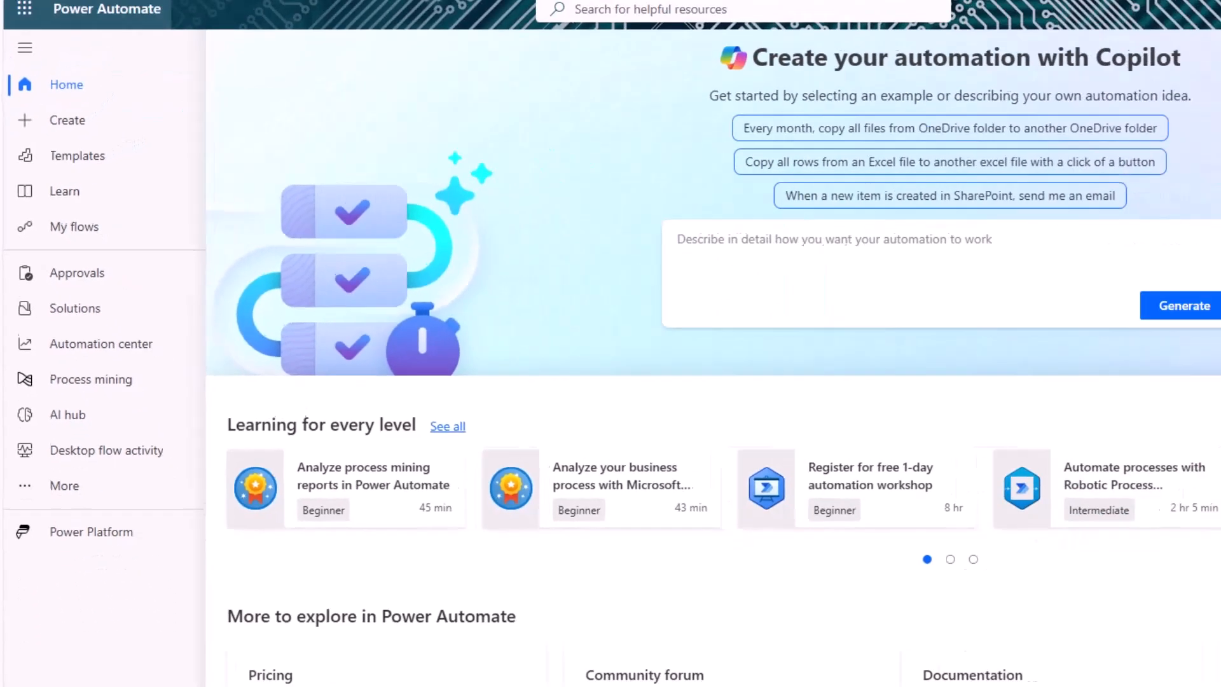
Create automated cloud flow 'Form-Approval-File Upload' with the 'When a new response is submitted' trigger.
left_click(96, 99)
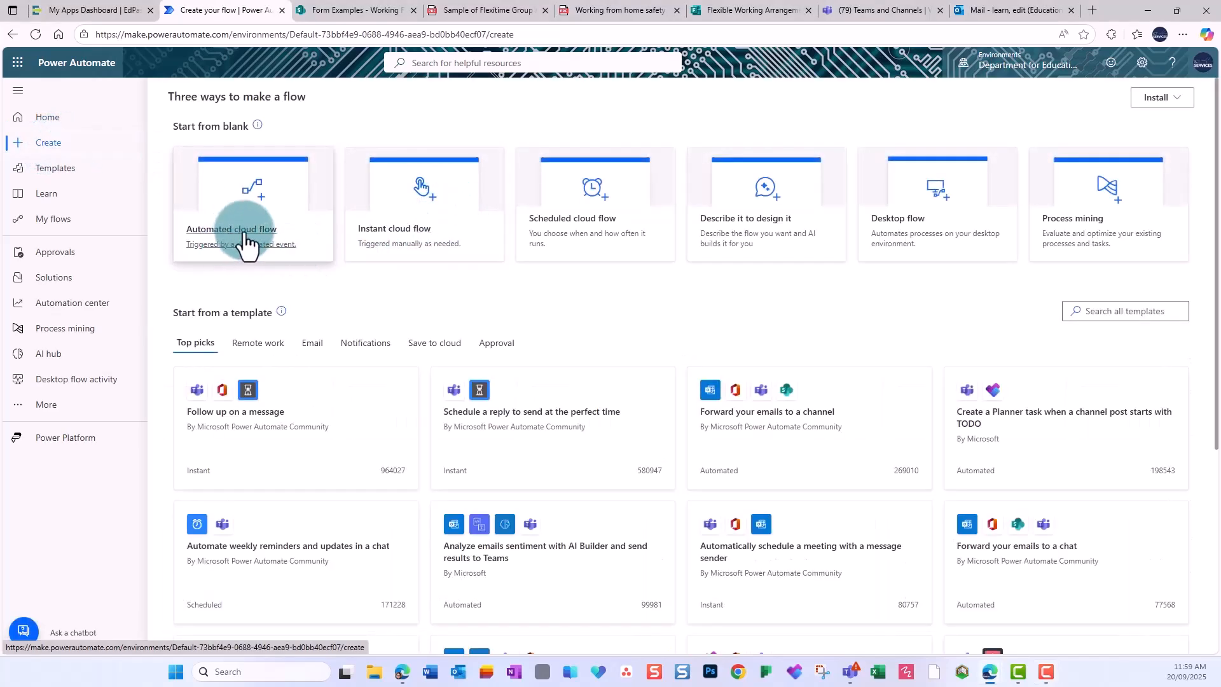
left_click(246, 244)
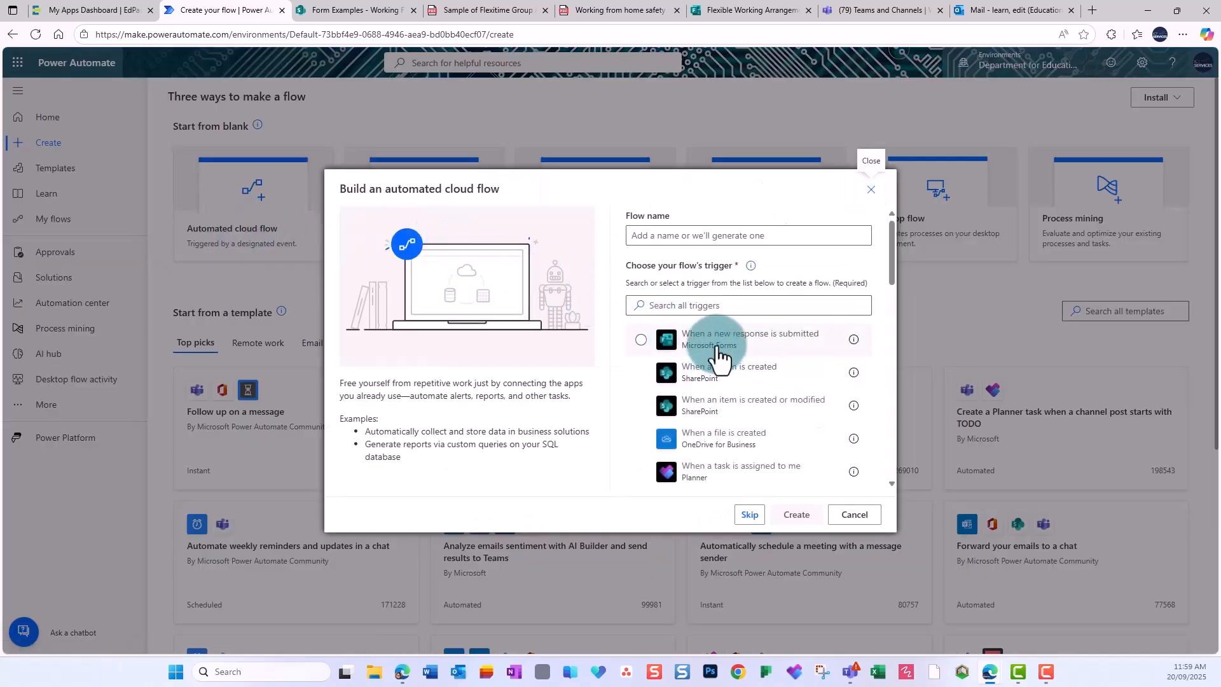
left_click(642, 340)
left_click(660, 236)
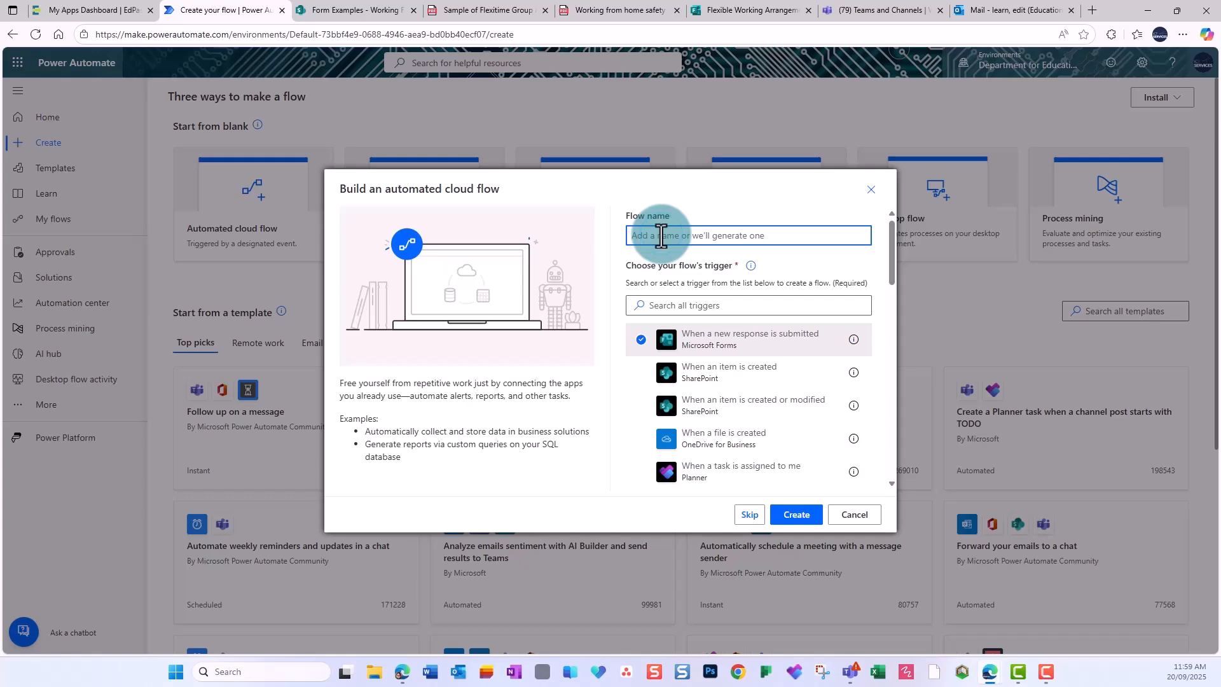
type("Form-Approval-File Upload")
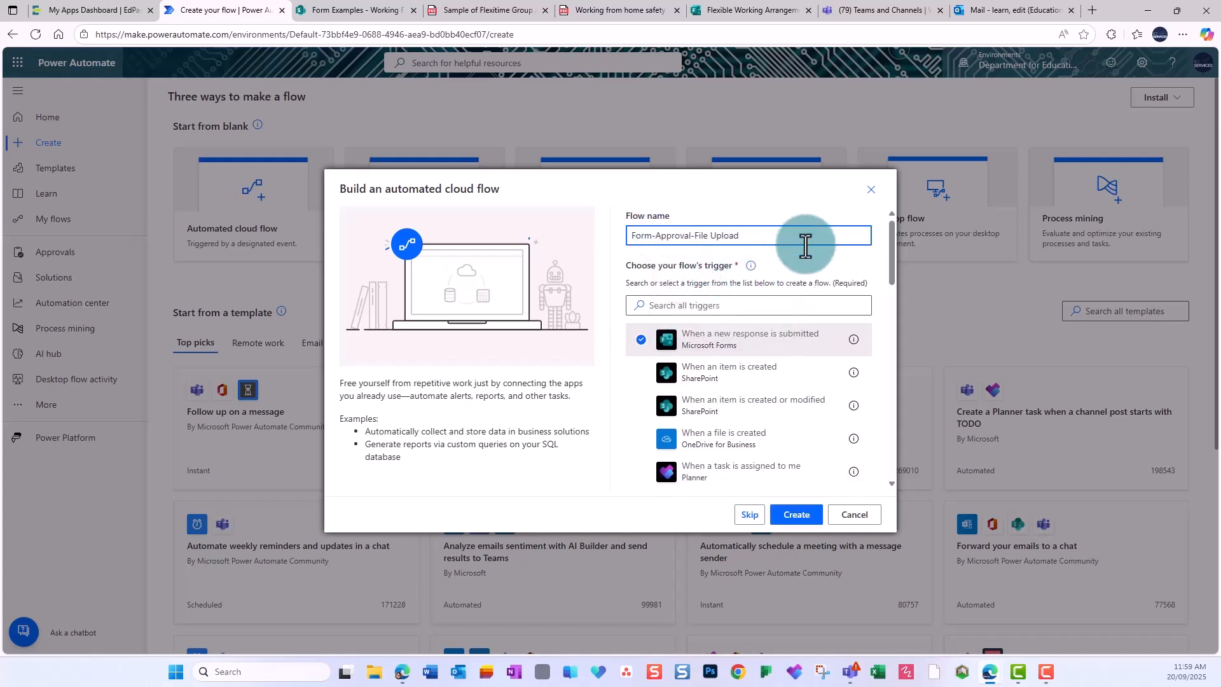
left_click(797, 515)
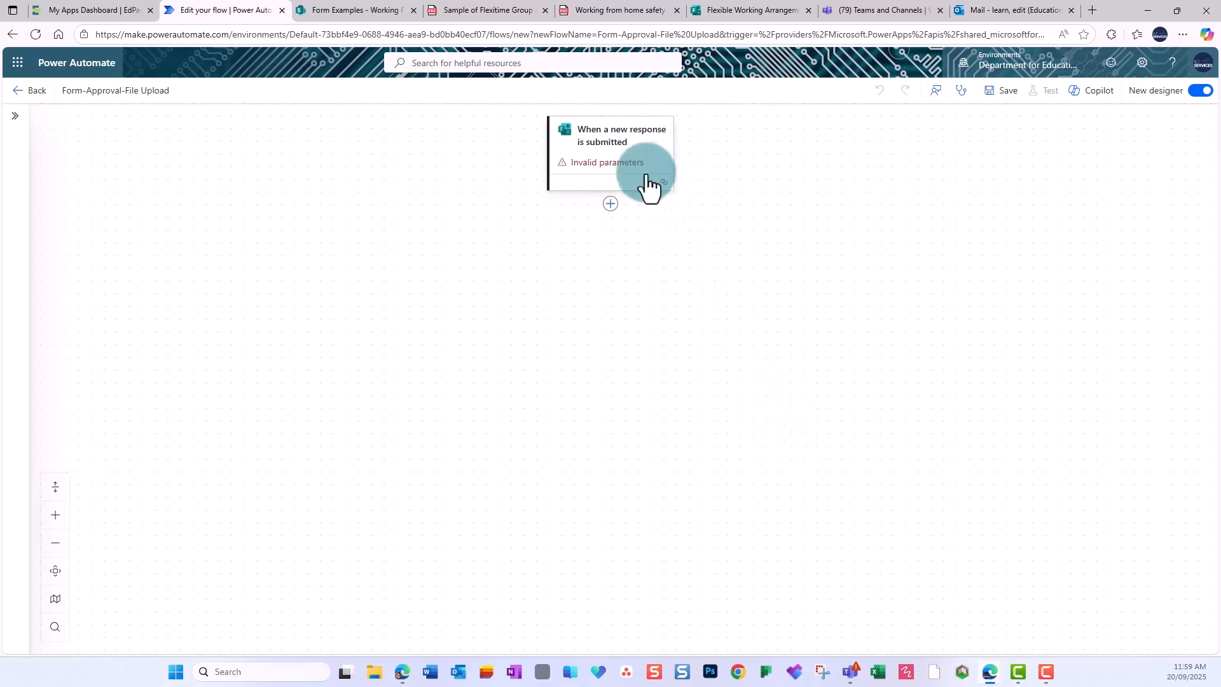
Check the trigger's Form Id dropdown for available forms, then go to Microsoft Forms.
left_click(614, 153)
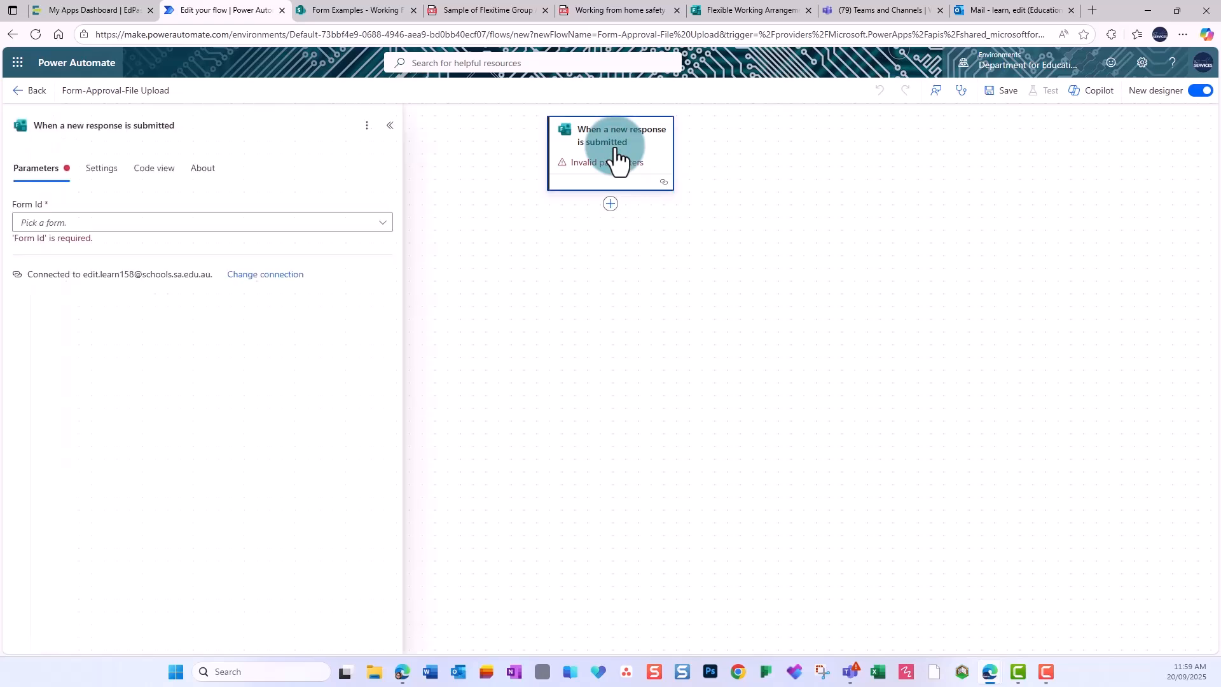
left_click(381, 224)
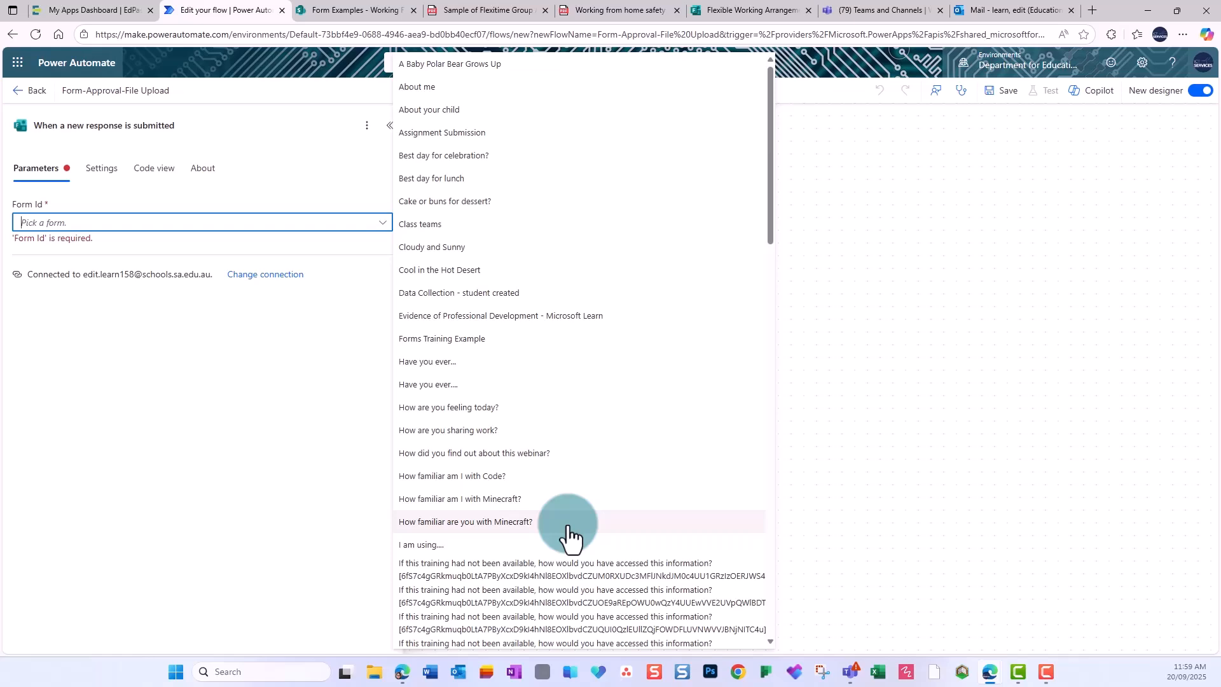
left_click(744, 11)
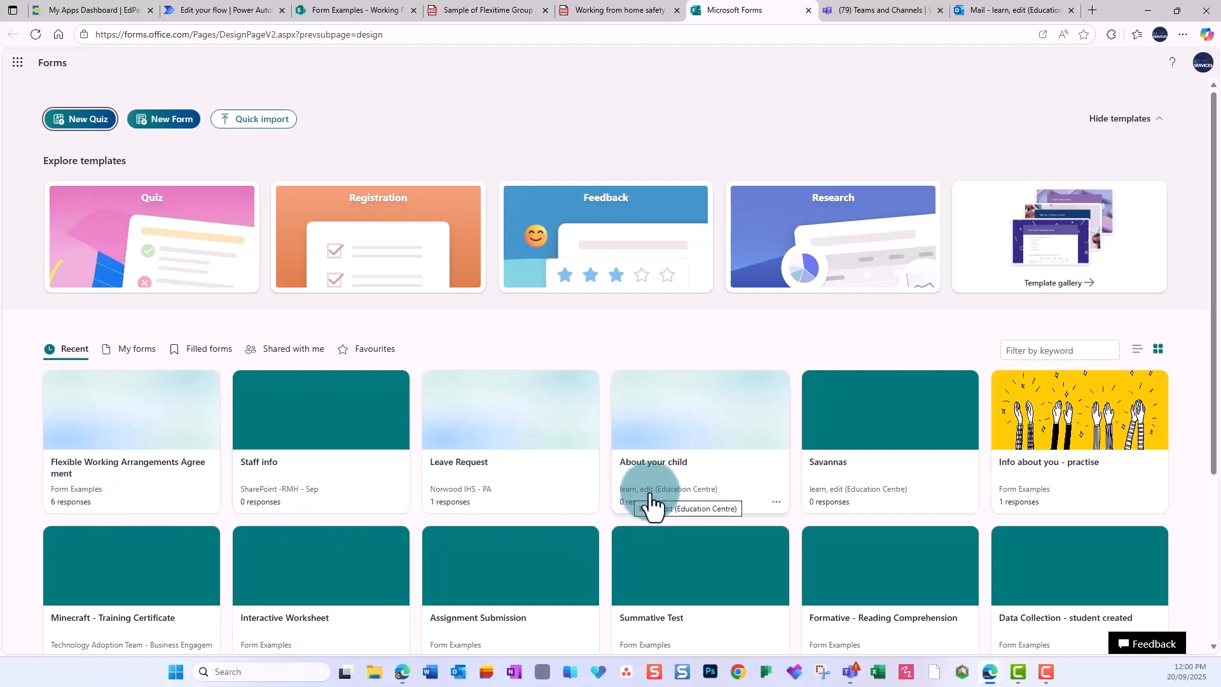
Open the Flexible Working Arrangements Agreement form and copy its id from the URL.
left_click(68, 468)
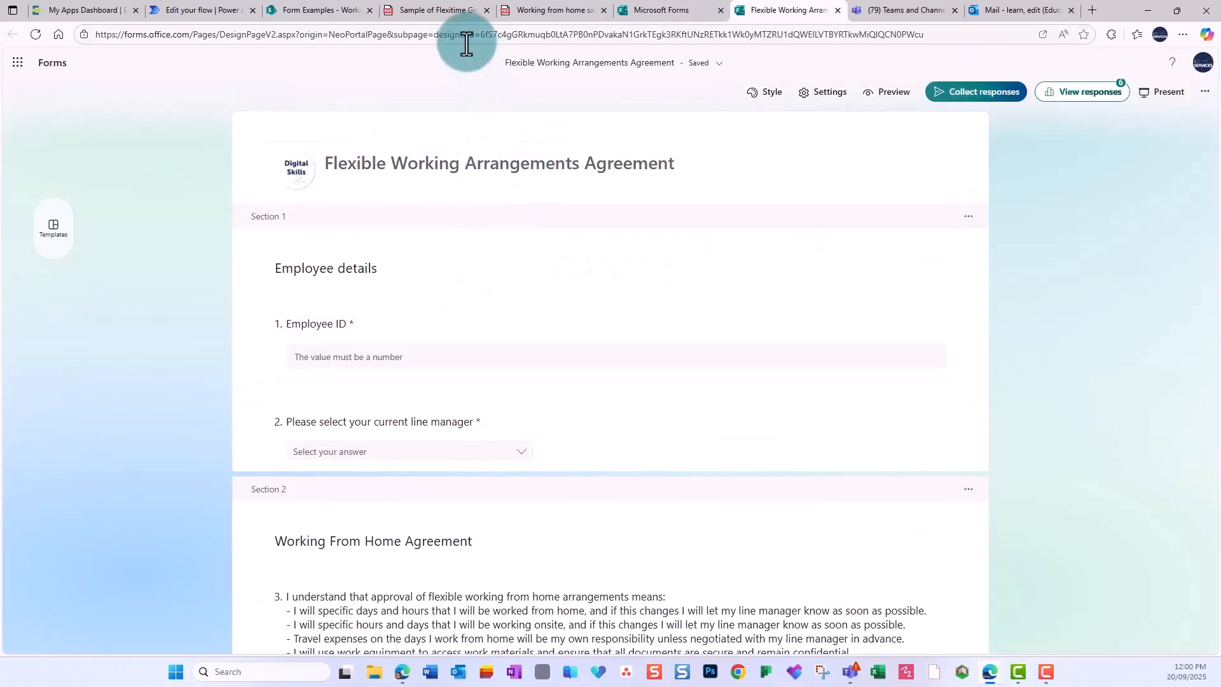
left_click_drag(479, 34, 1056, 27)
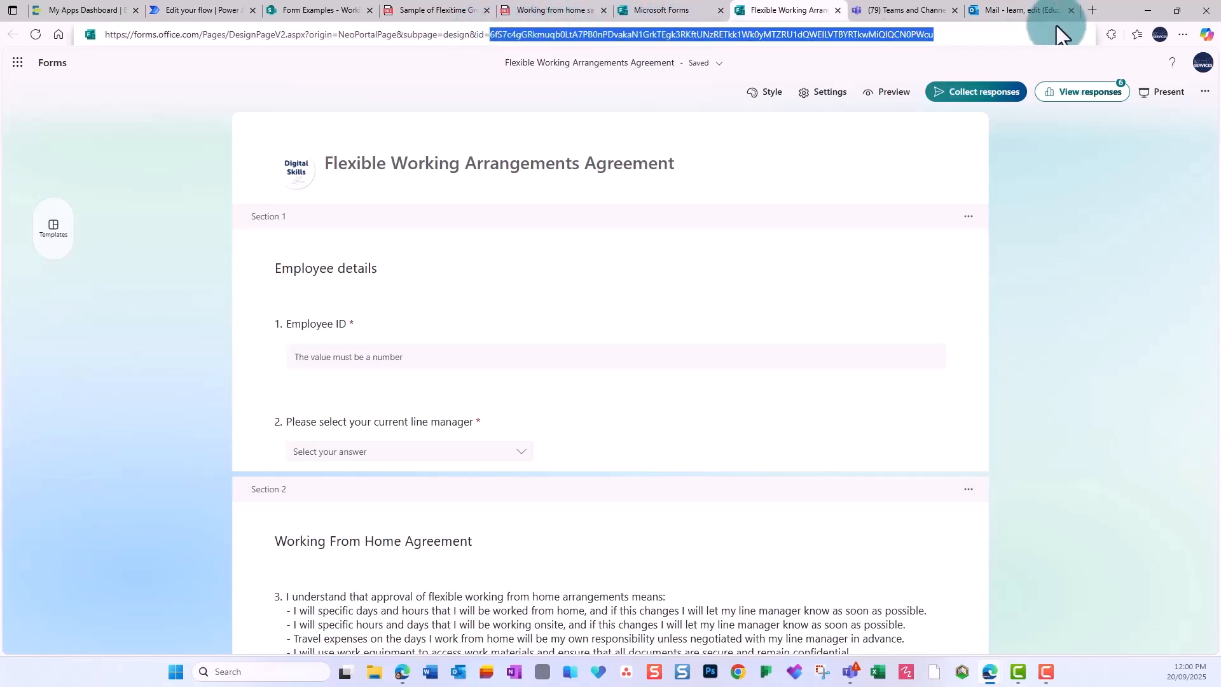
left_click(204, 9)
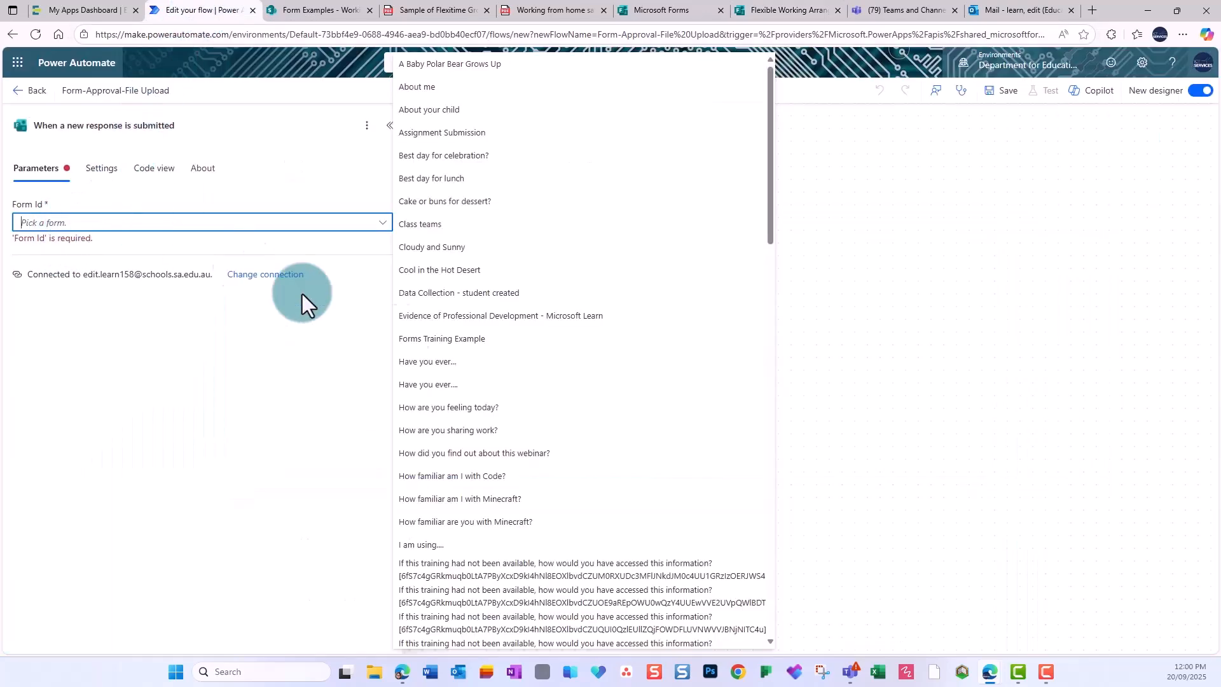
Paste the copied form ID into the new-response trigger's Form Id field.
left_click_drag(770, 188, 750, 627)
left_click(437, 650)
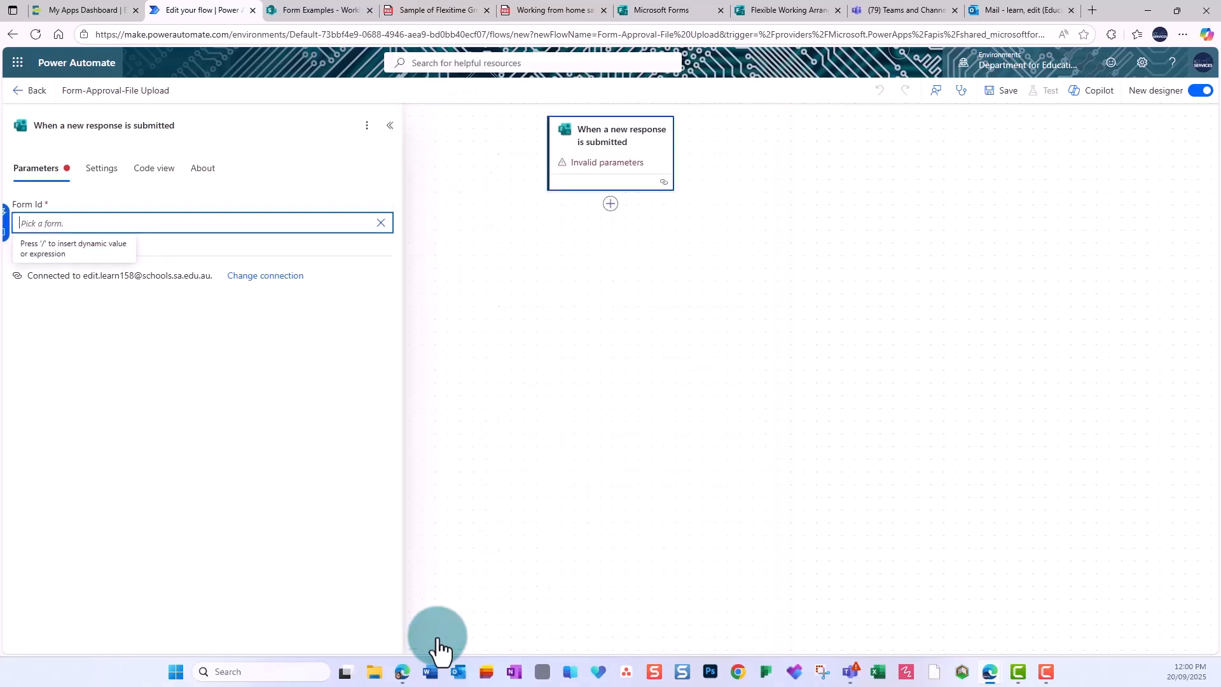
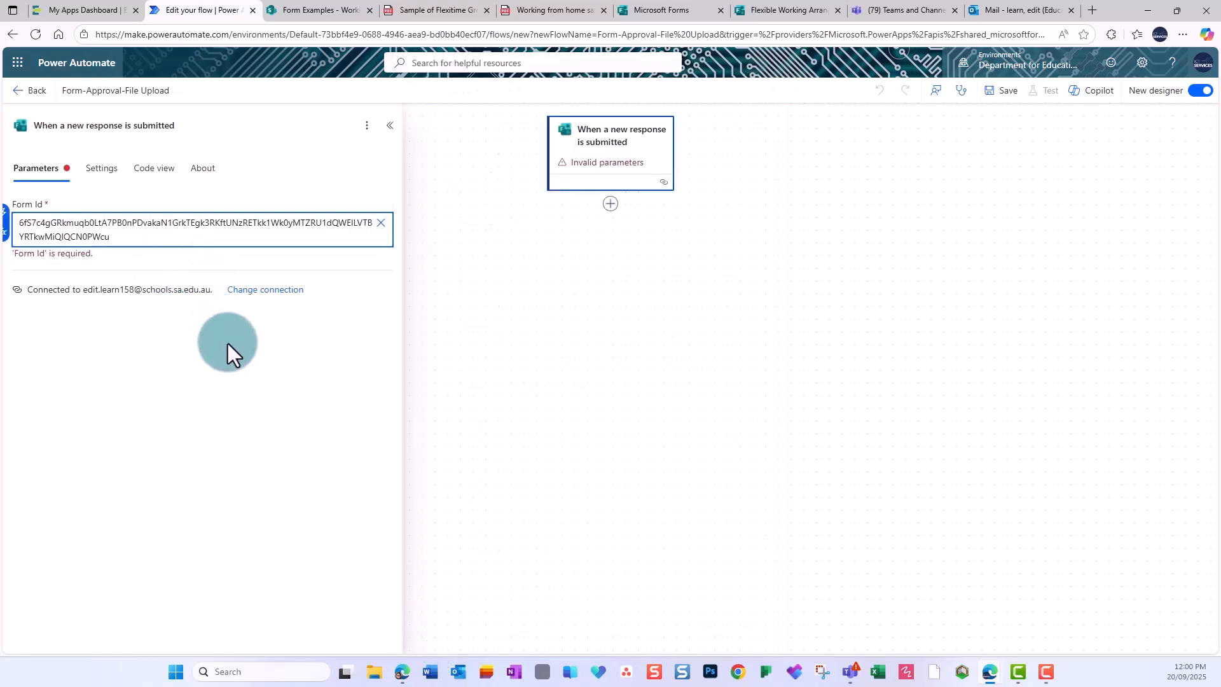
left_click(230, 349)
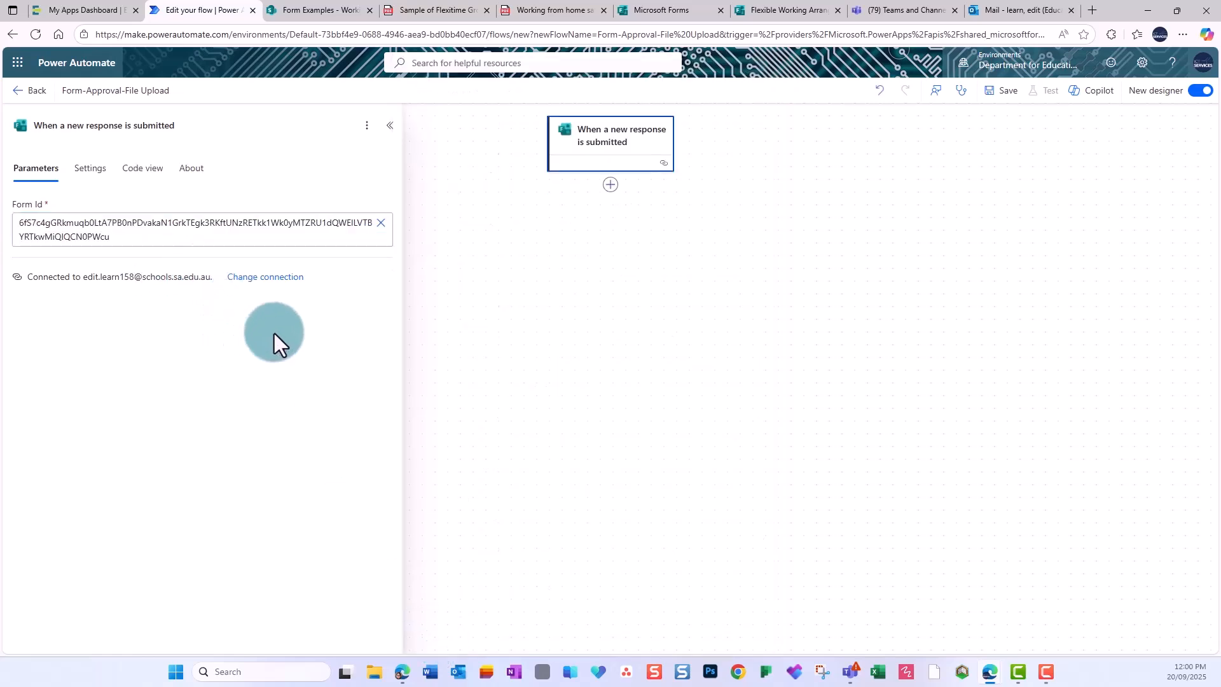
Add the Forms 'Get response details' action below the trigger.
left_click(611, 186)
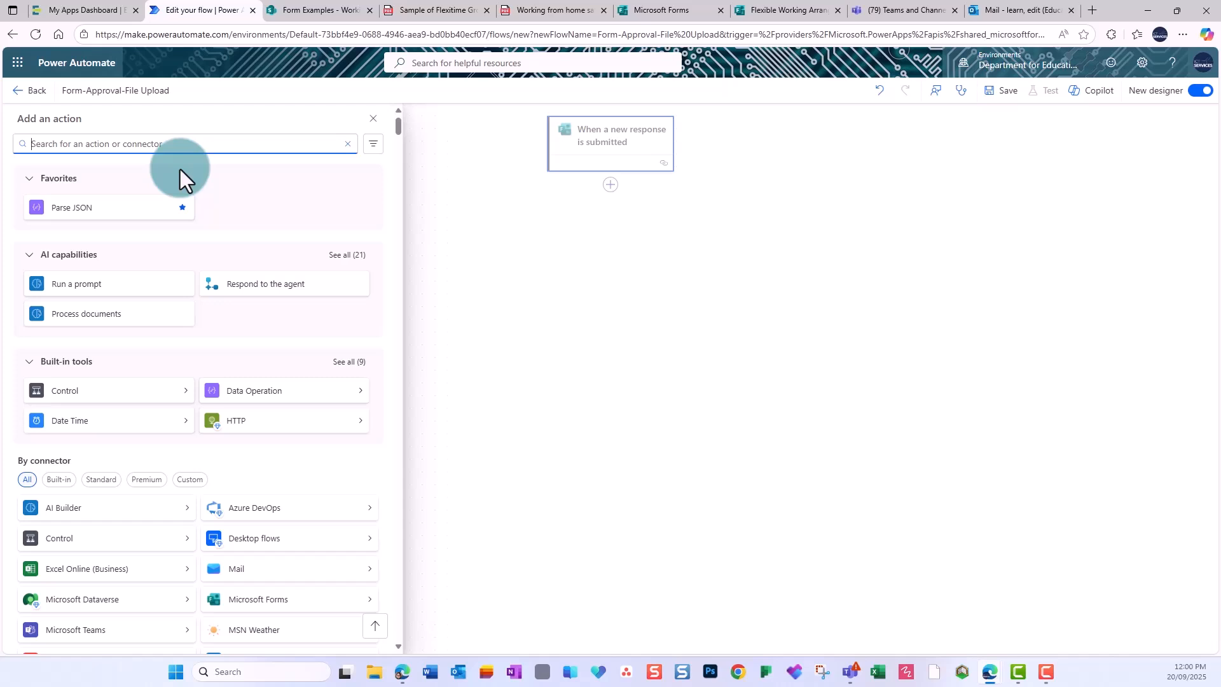
type("get respons")
left_click(184, 235)
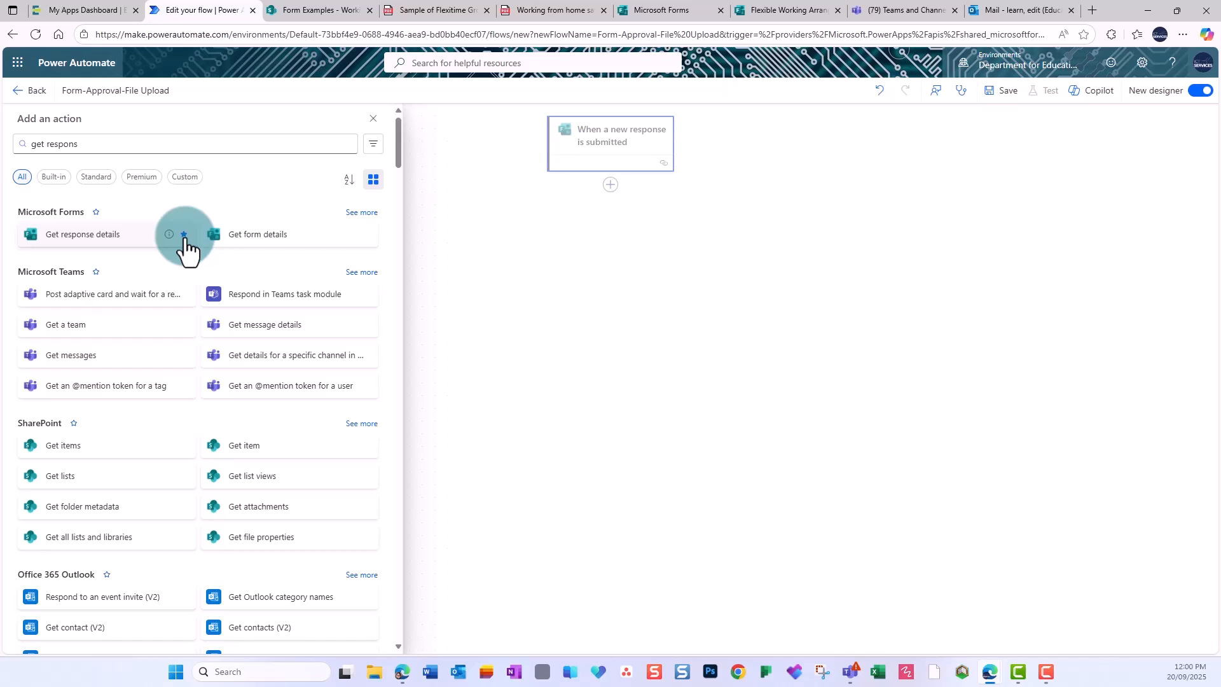
left_click(116, 242)
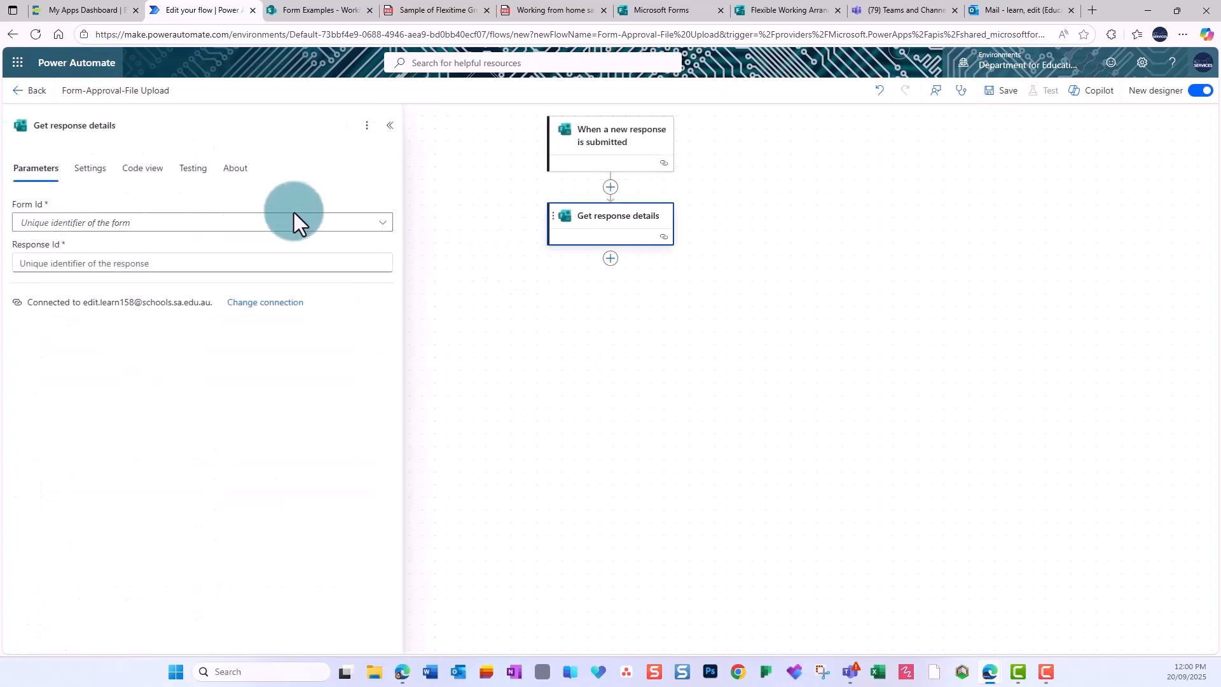
Set its Form Id to the pasted custom form ID and Response Id to the trigger's Response Id.
left_click(370, 228)
scroll(758, 199, "down", 15)
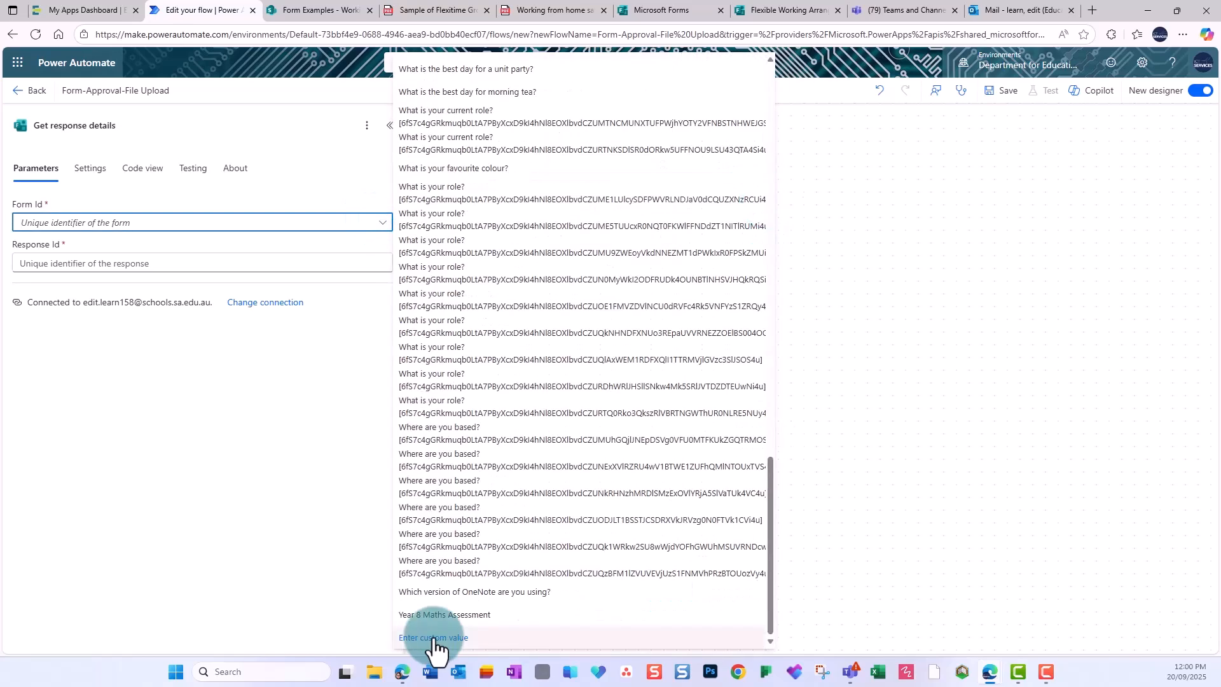
left_click(436, 648)
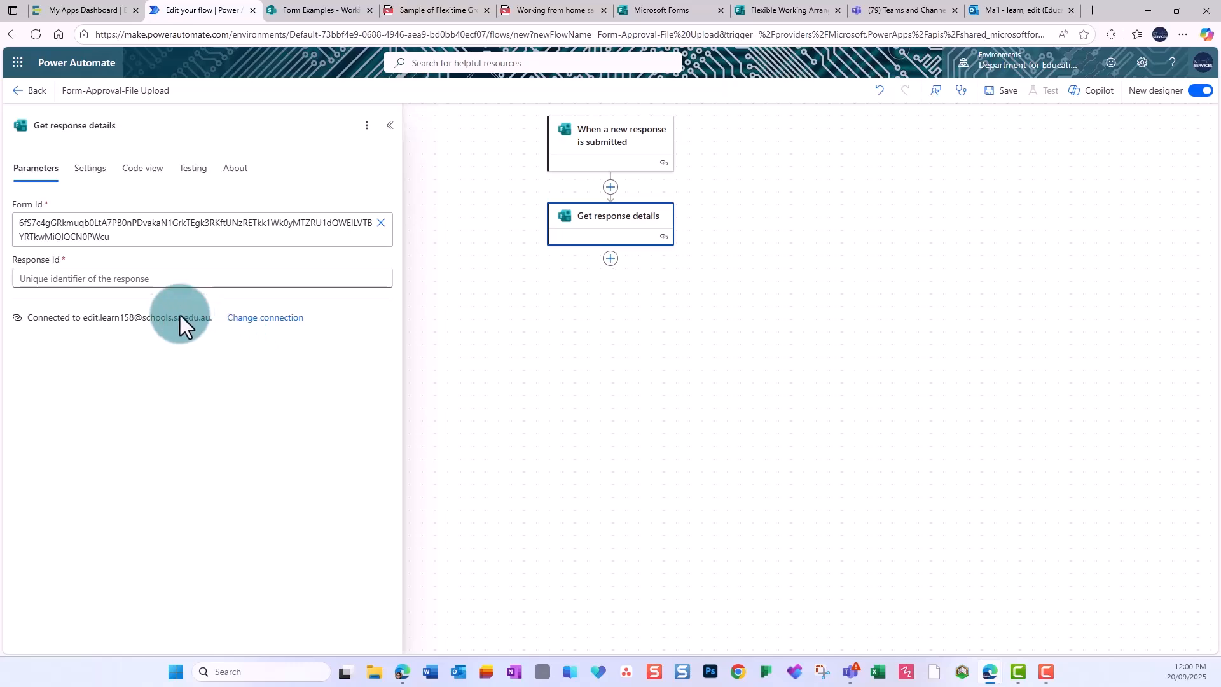
left_click(110, 280)
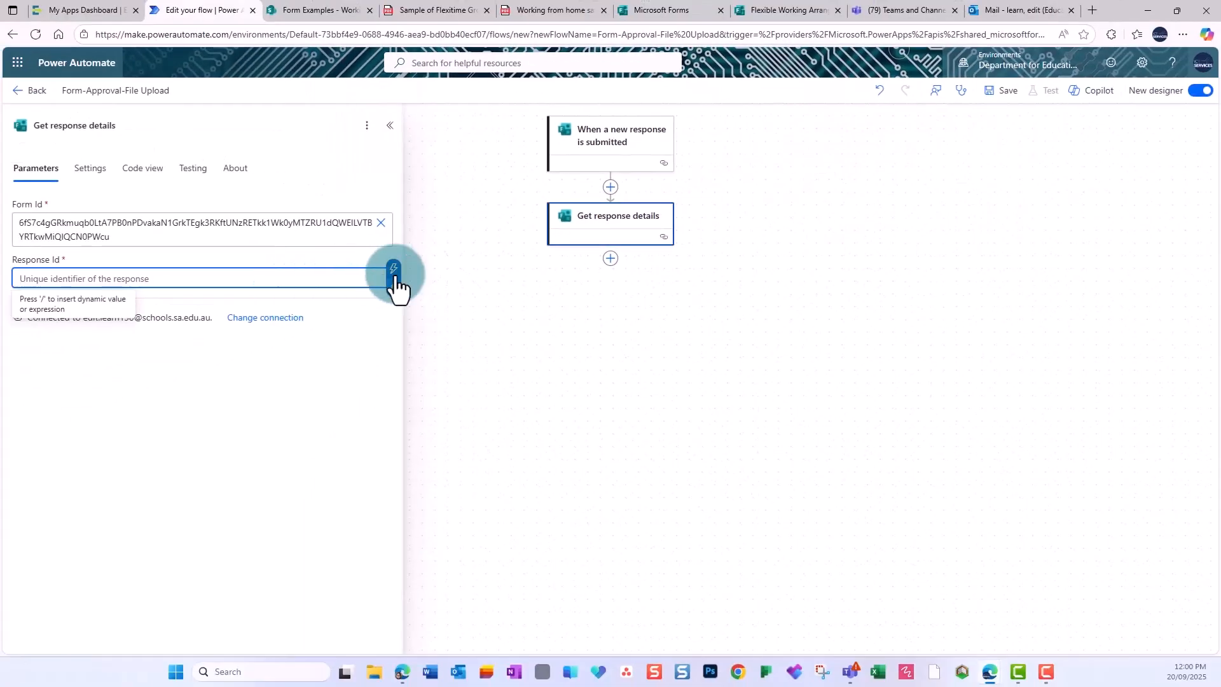
left_click(394, 272)
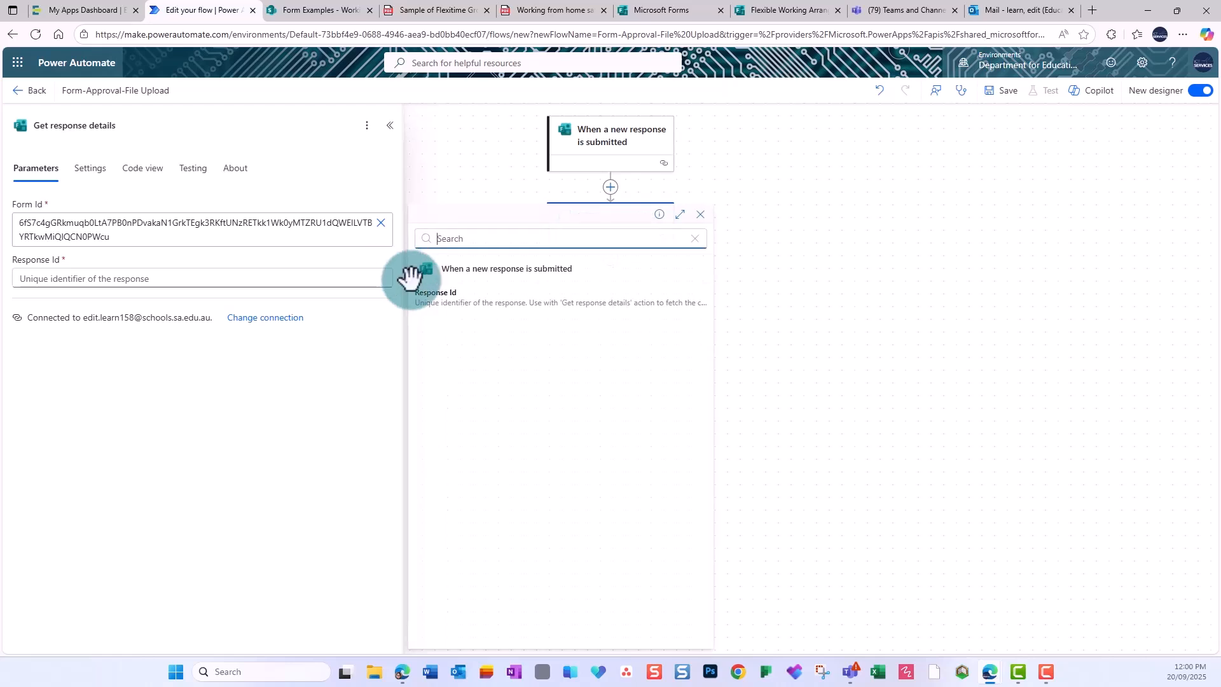
left_click(434, 299)
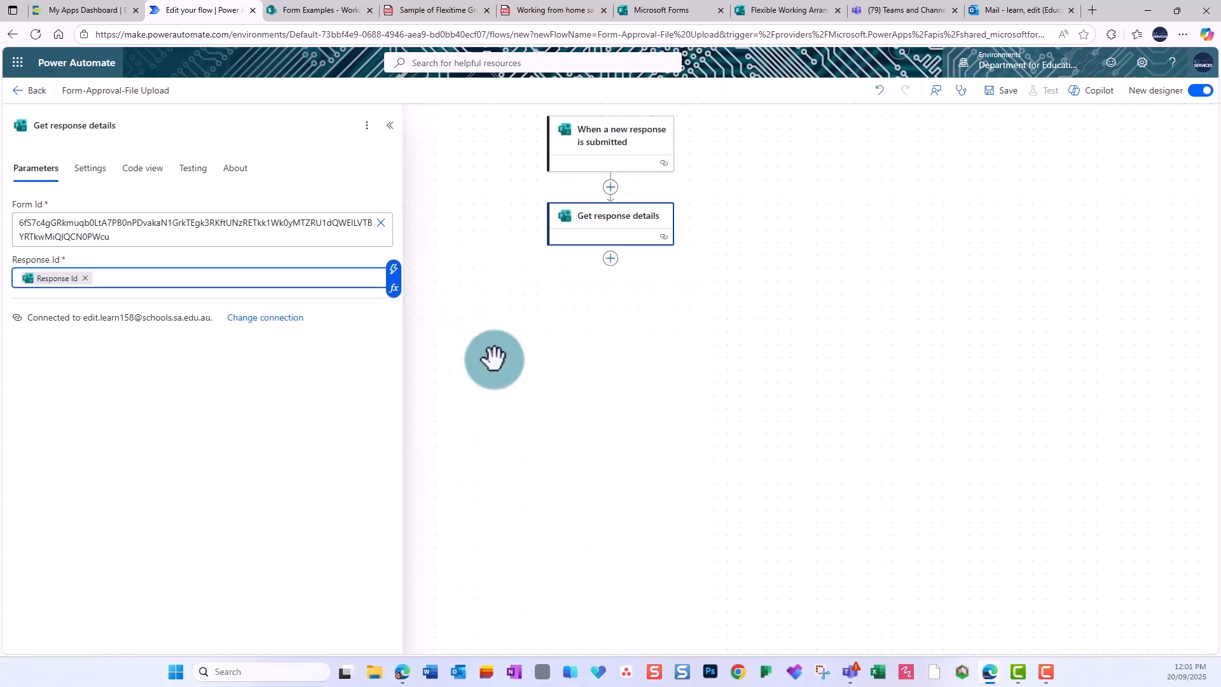
left_click(516, 351)
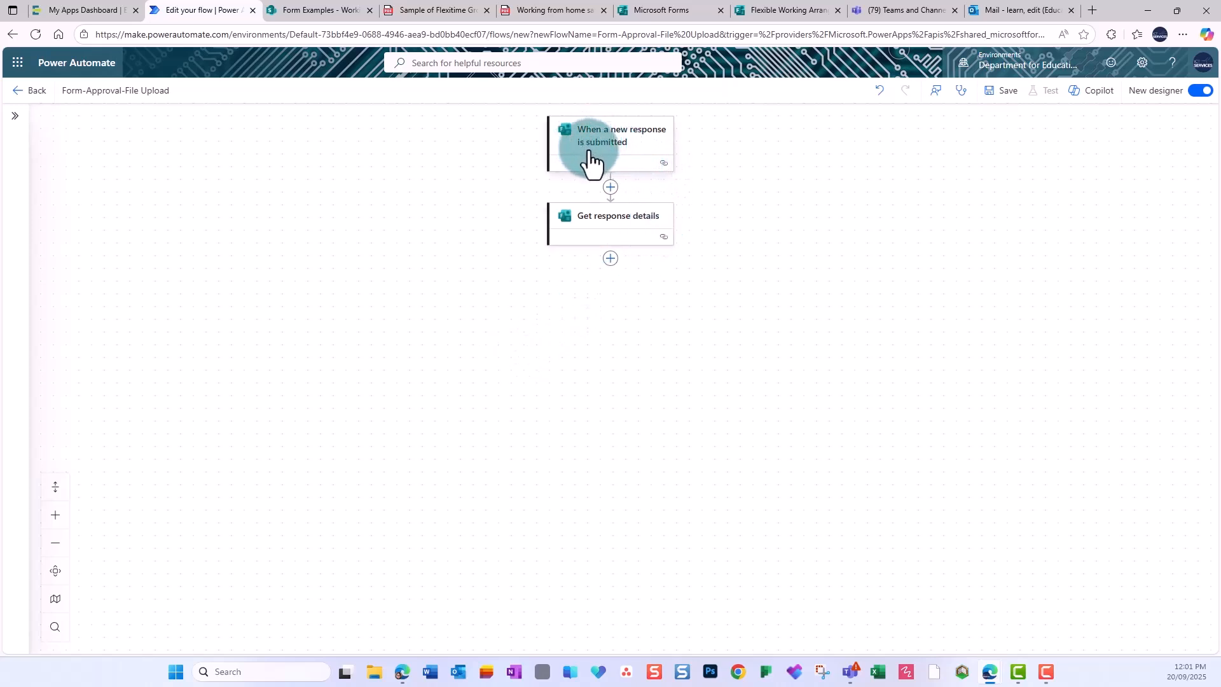
Add the Office 365 Users 'Get user profile (V2)' action below Get response details.
left_click(610, 258)
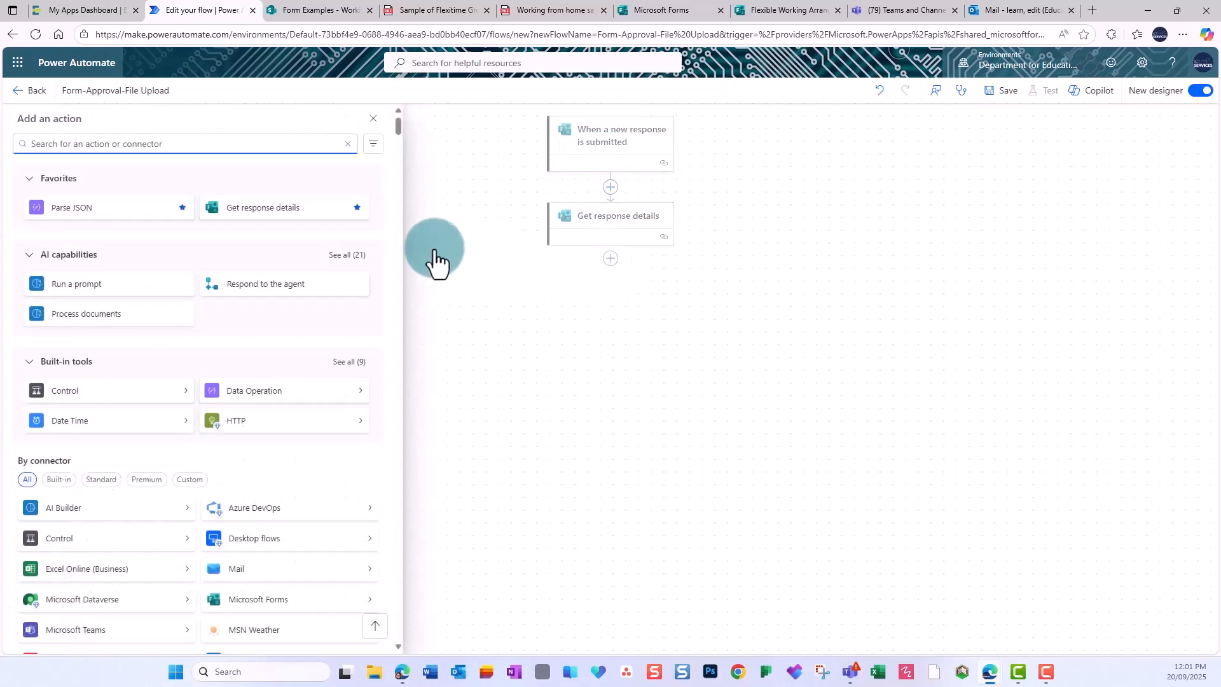
type("get user pro")
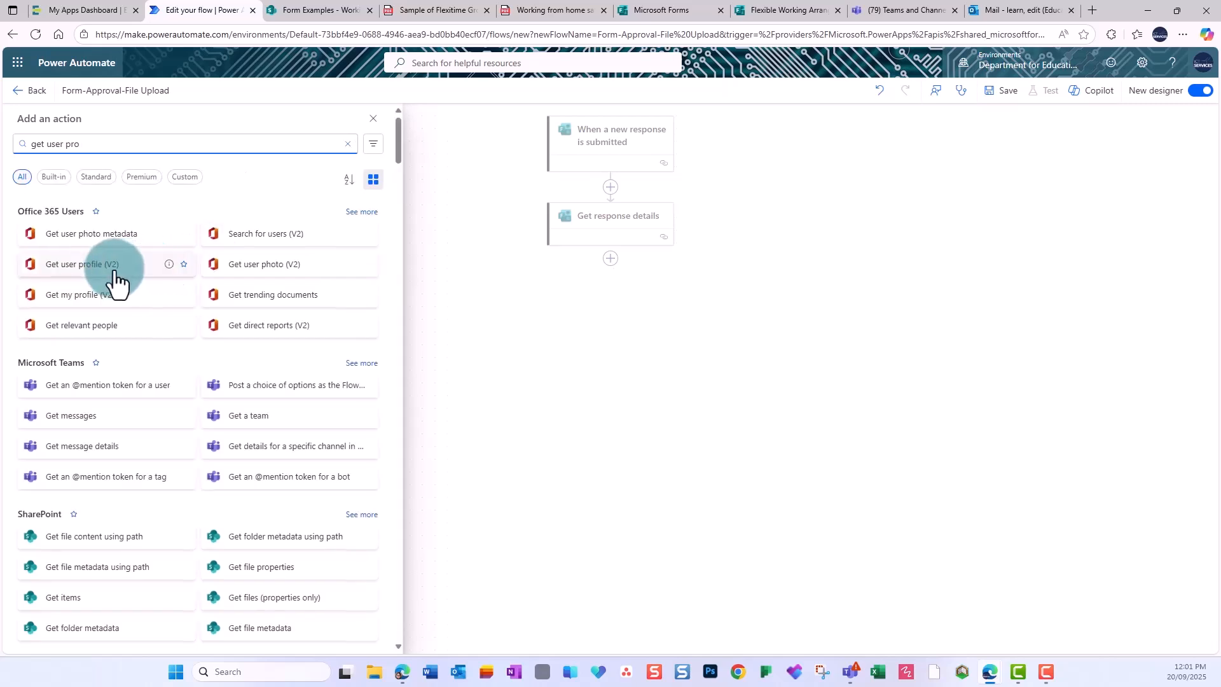
left_click(184, 265)
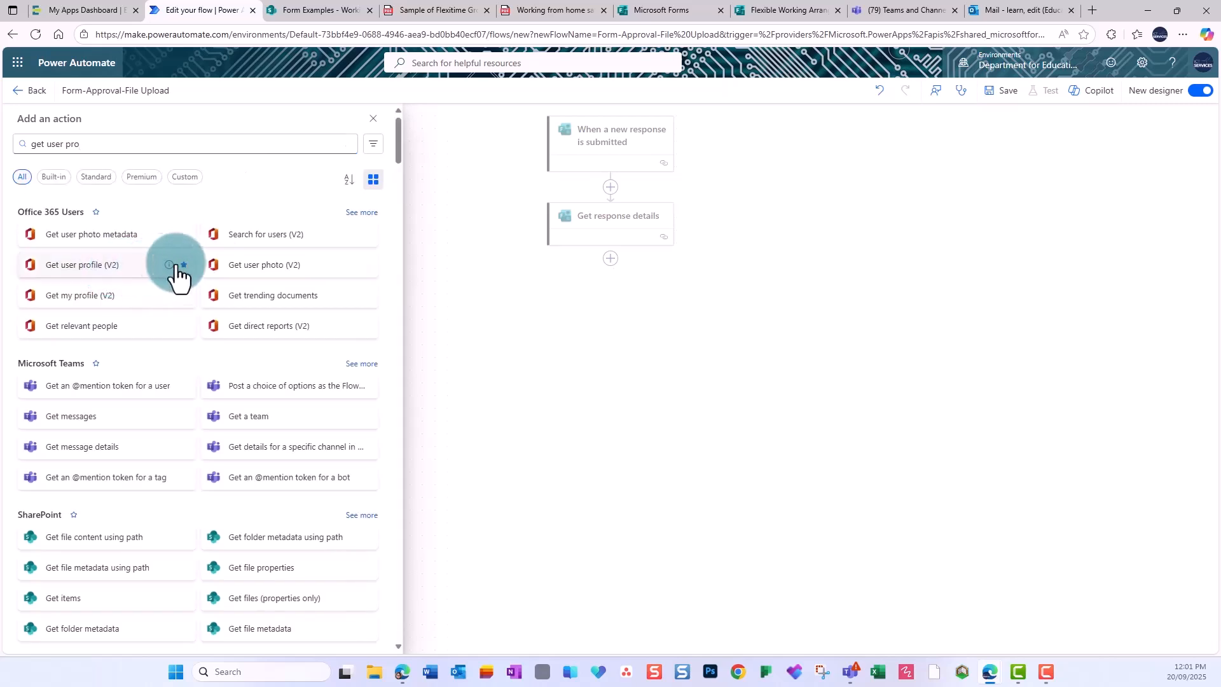
left_click(96, 265)
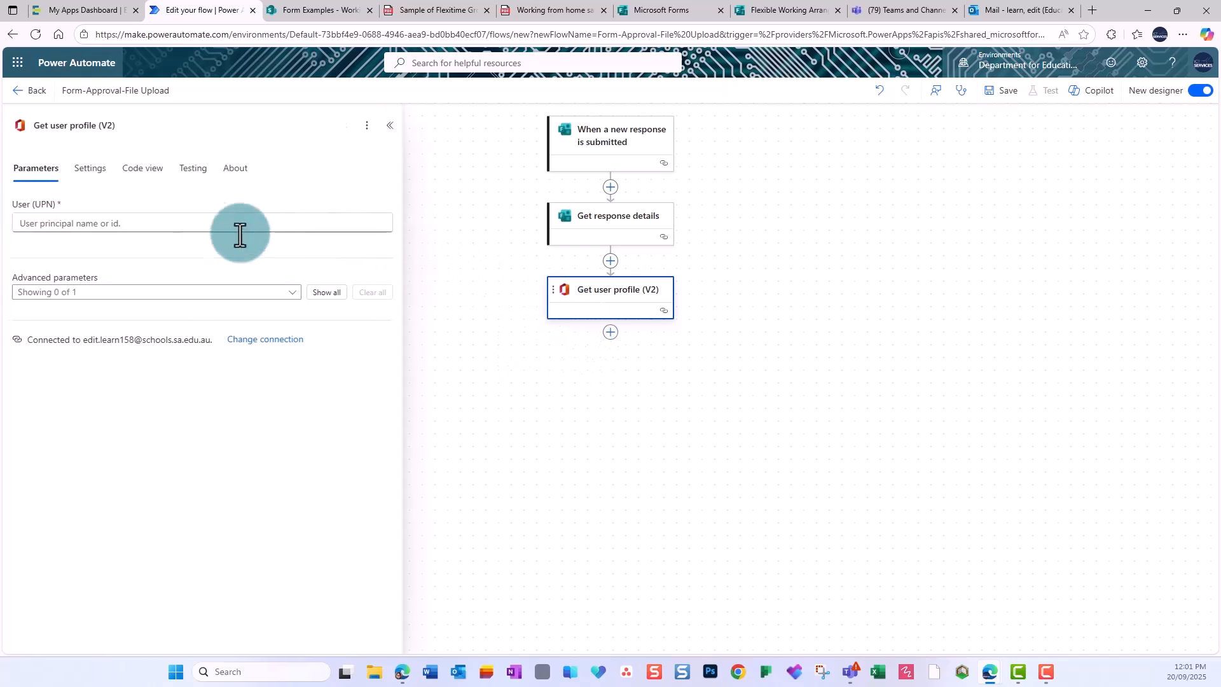
Fill its User (UPN) field with the form's Responders' Email.
left_click(190, 228)
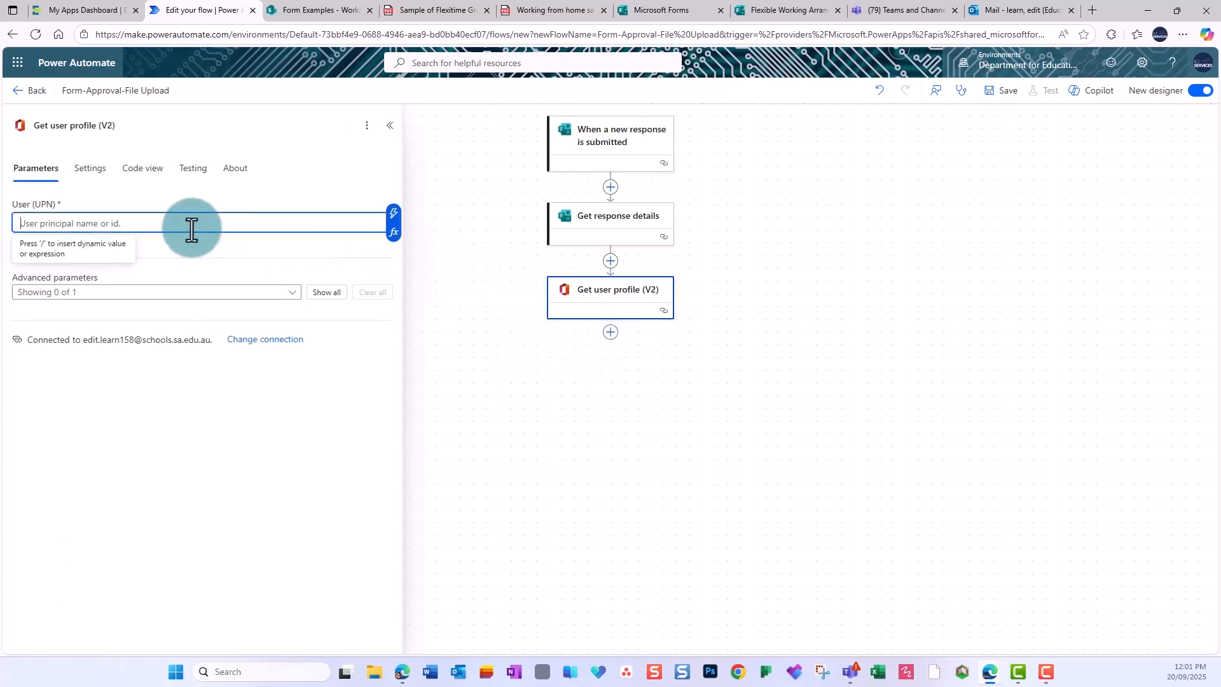
left_click(395, 216)
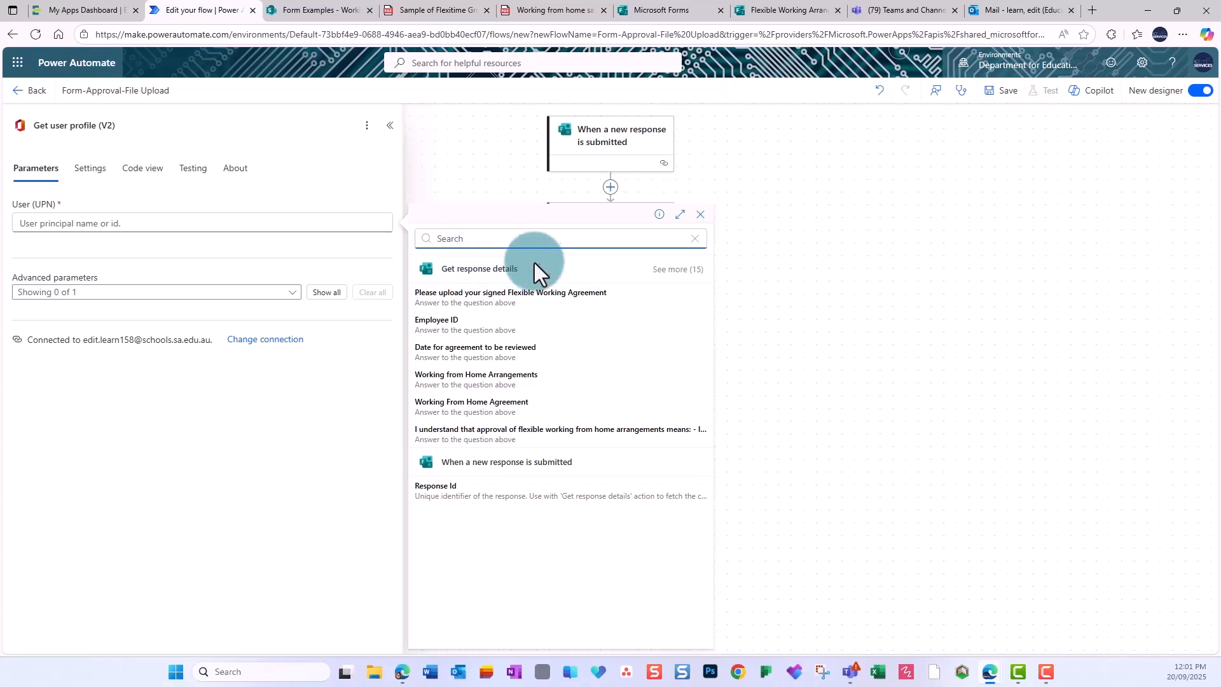
type("respon")
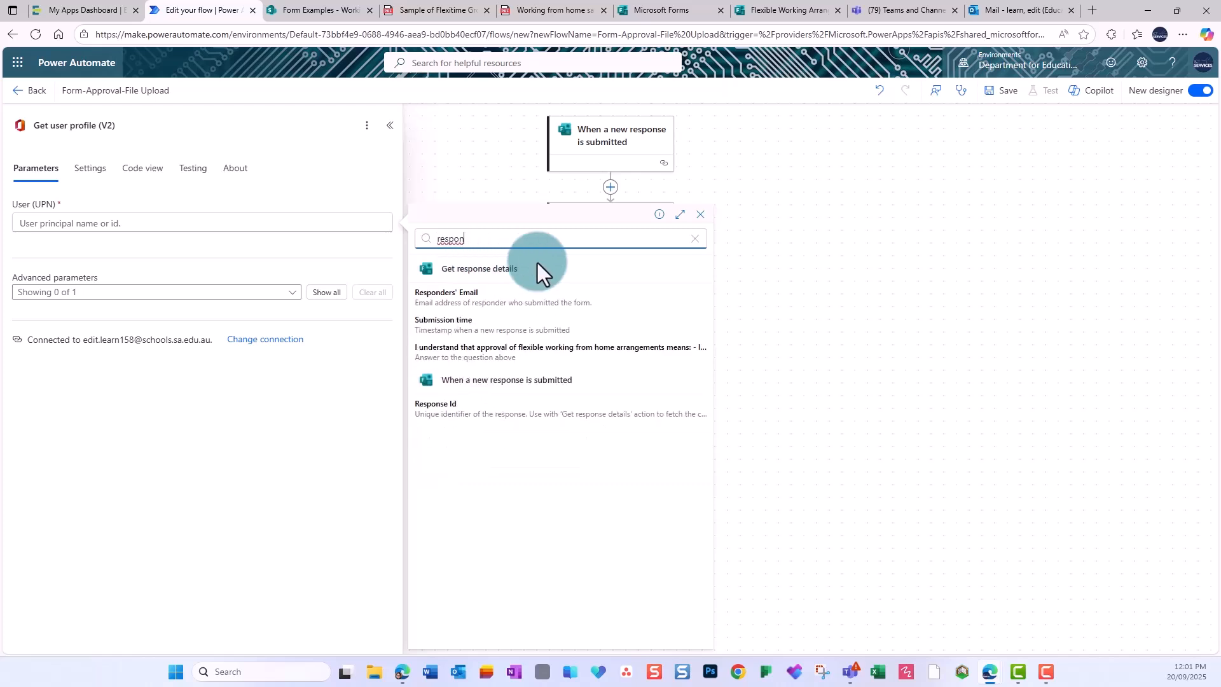
left_click(456, 299)
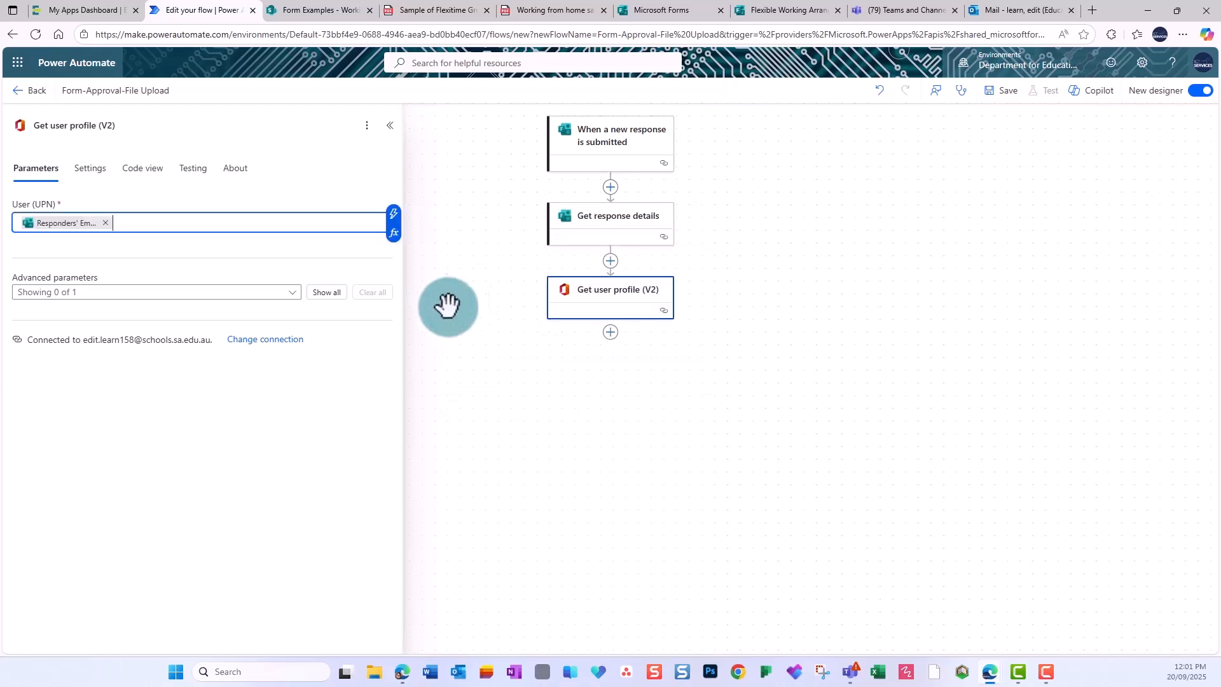
left_click(495, 372)
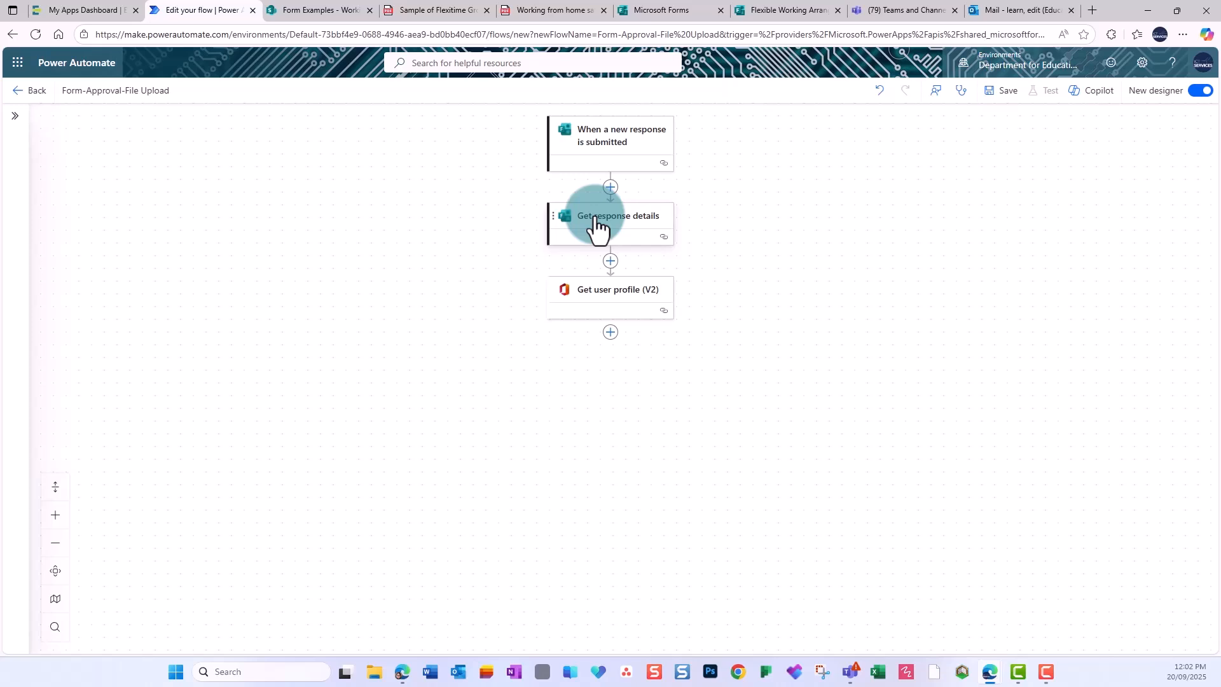
Add a Parse JSON step below Get user profile (V2) and name it 'Parse JSON - WFH'.
left_click(609, 331)
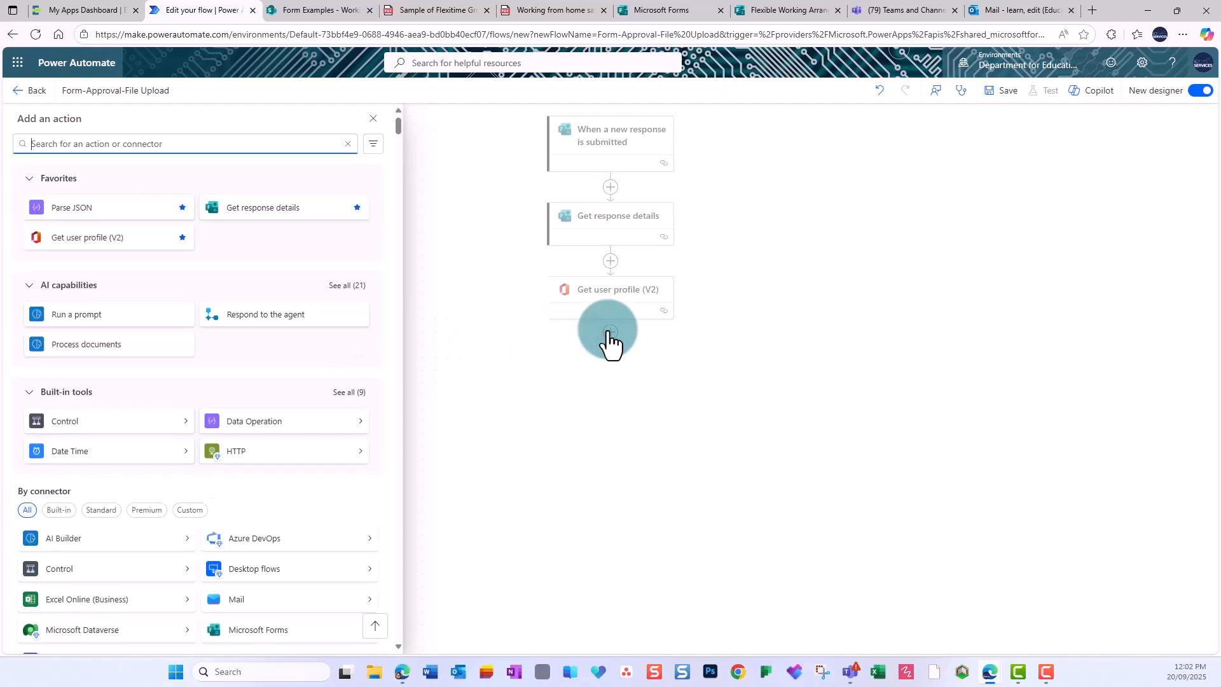
left_click(157, 136)
type("parse json")
left_click(92, 234)
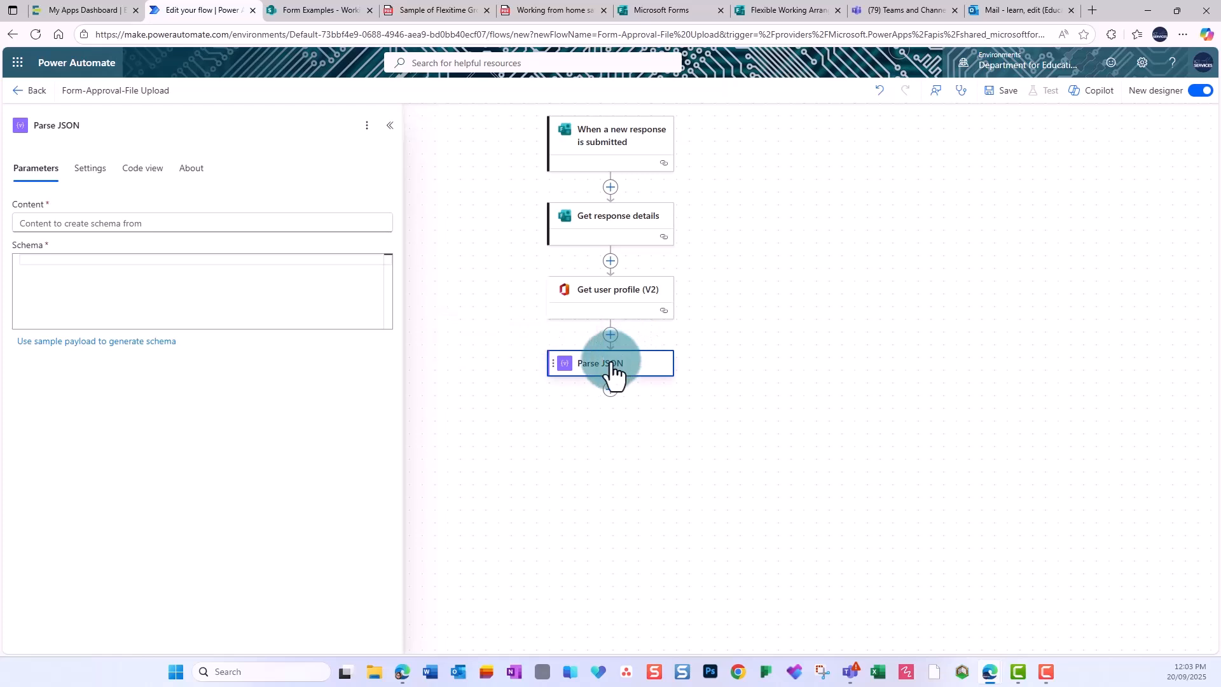
left_click(160, 124)
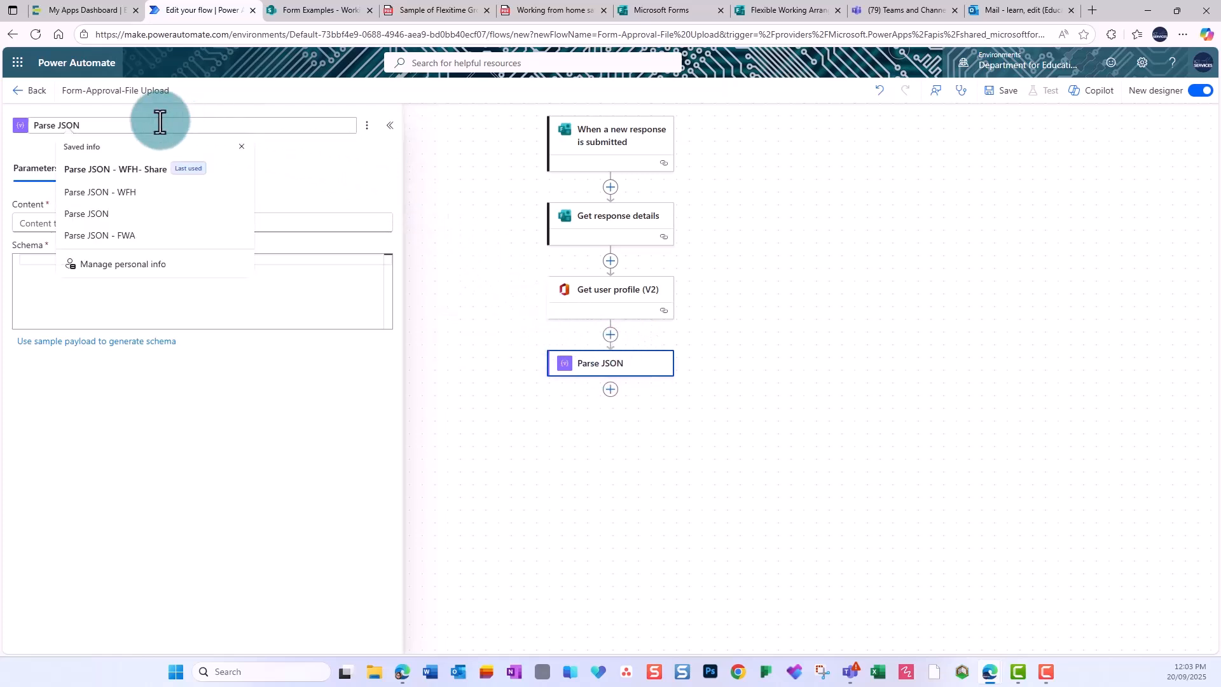
left_click(125, 190)
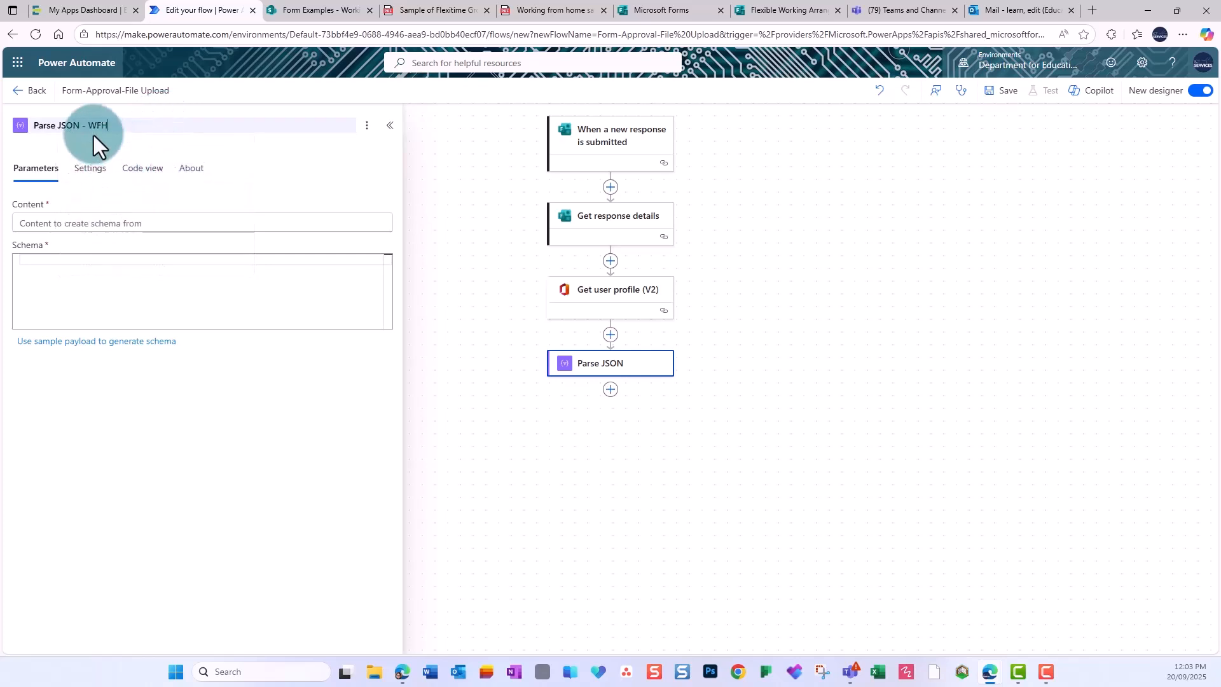
Set its Content to the safety checklist upload answer and paste in the file-upload JSON schema.
left_click(105, 224)
left_click(394, 215)
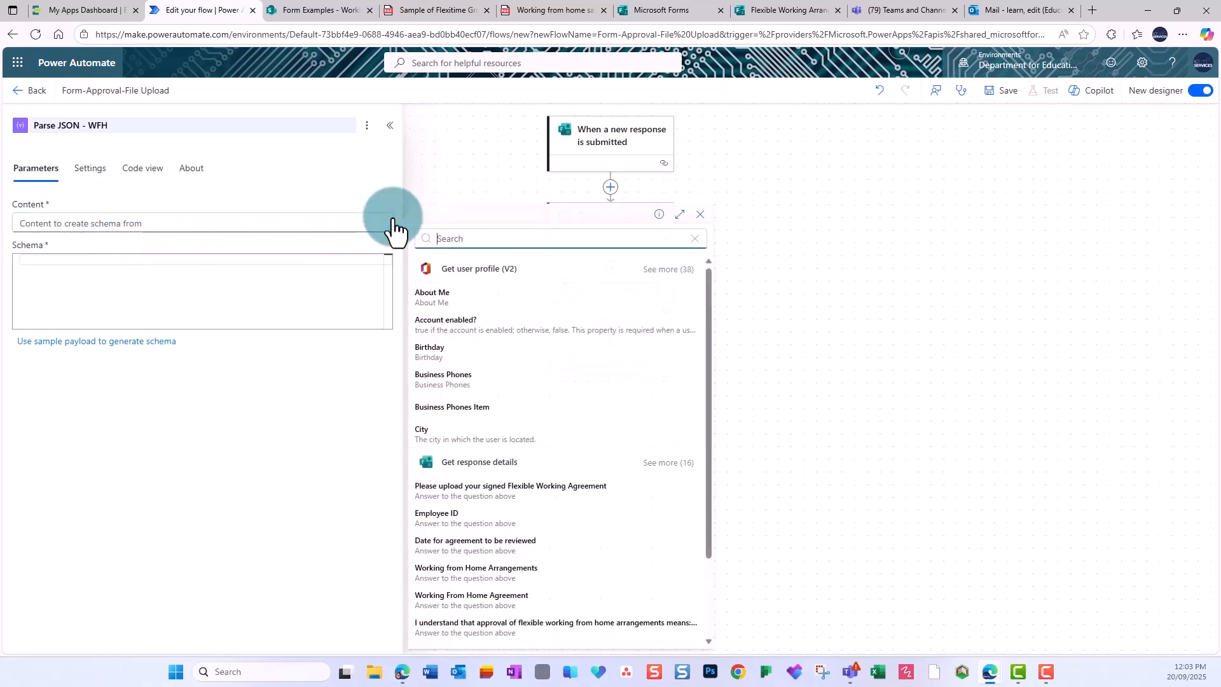
type("upload")
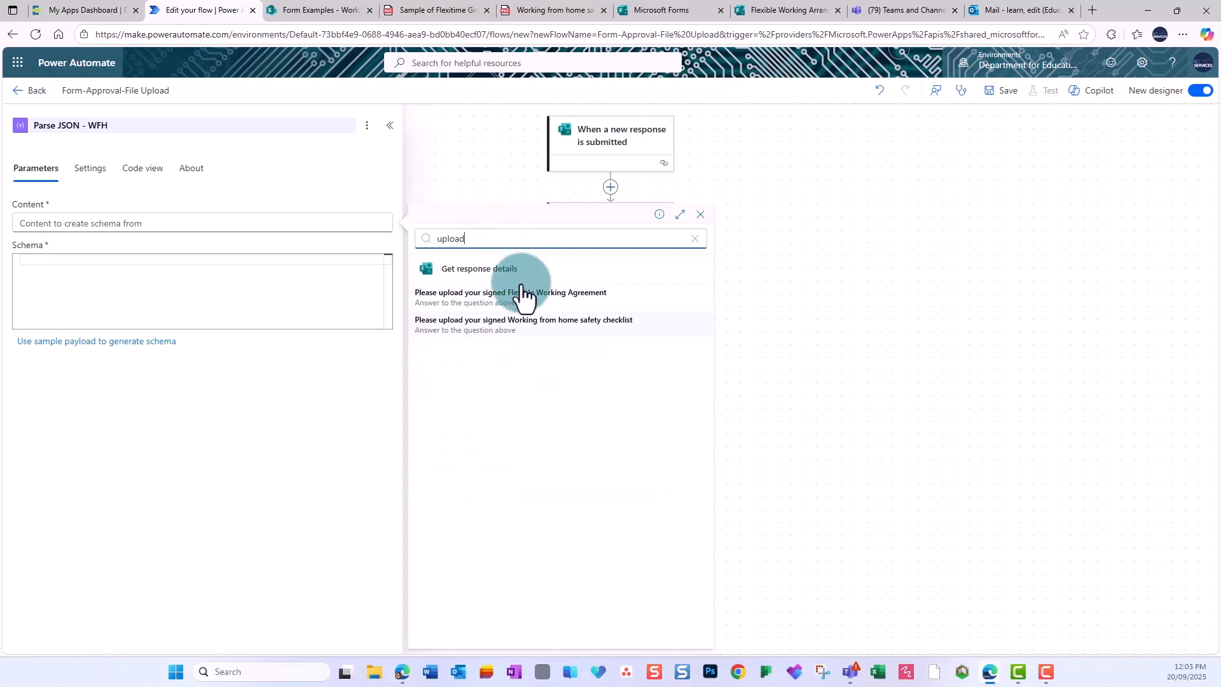
left_click(611, 328)
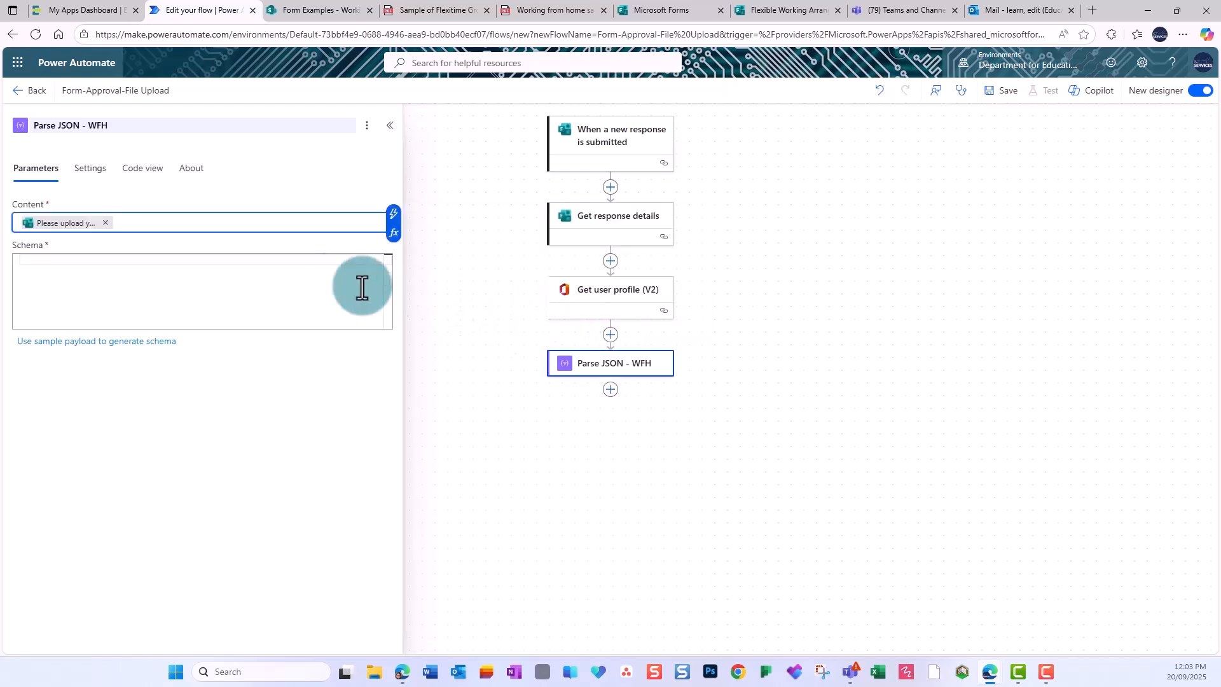
left_click(243, 261)
key("ctrl+v")
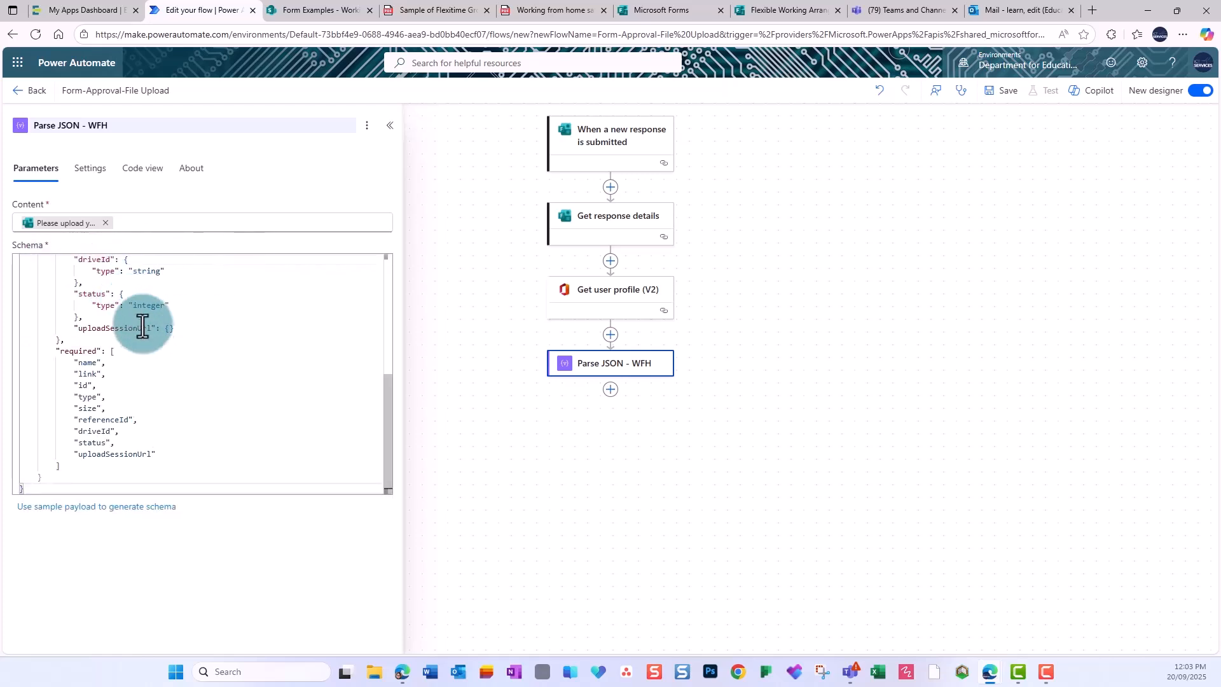
scroll(164, 376, "up", 10)
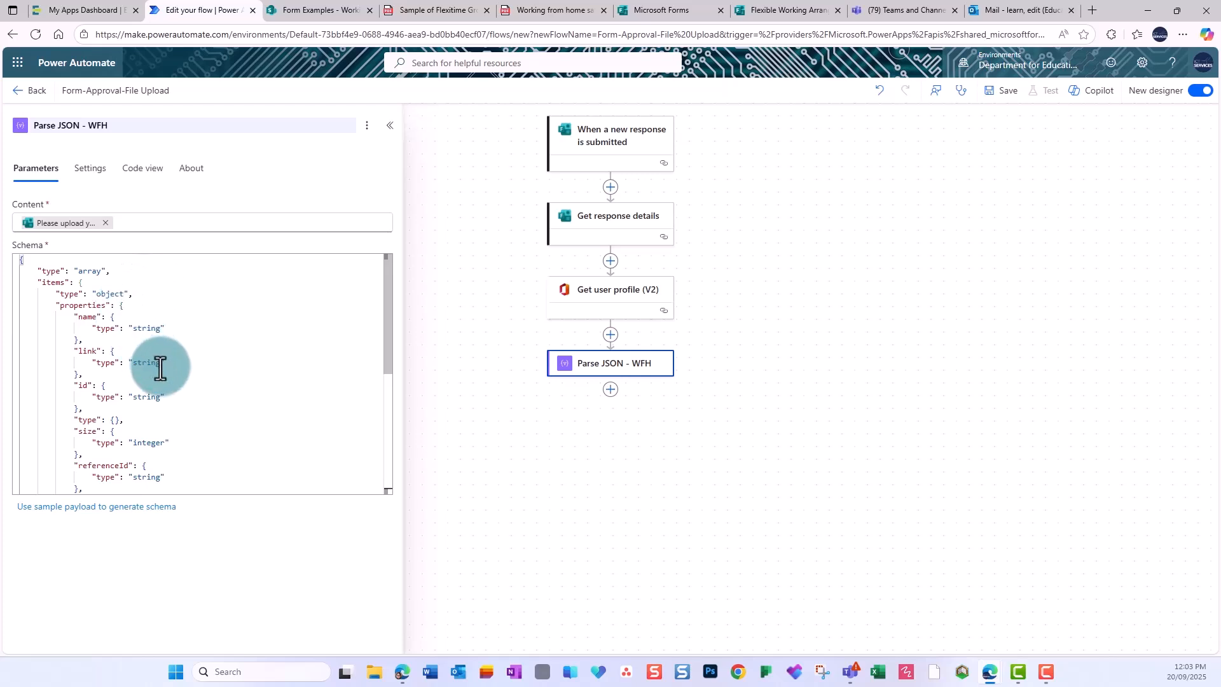
scroll(162, 370, "down", 4)
scroll(169, 375, "down", 5)
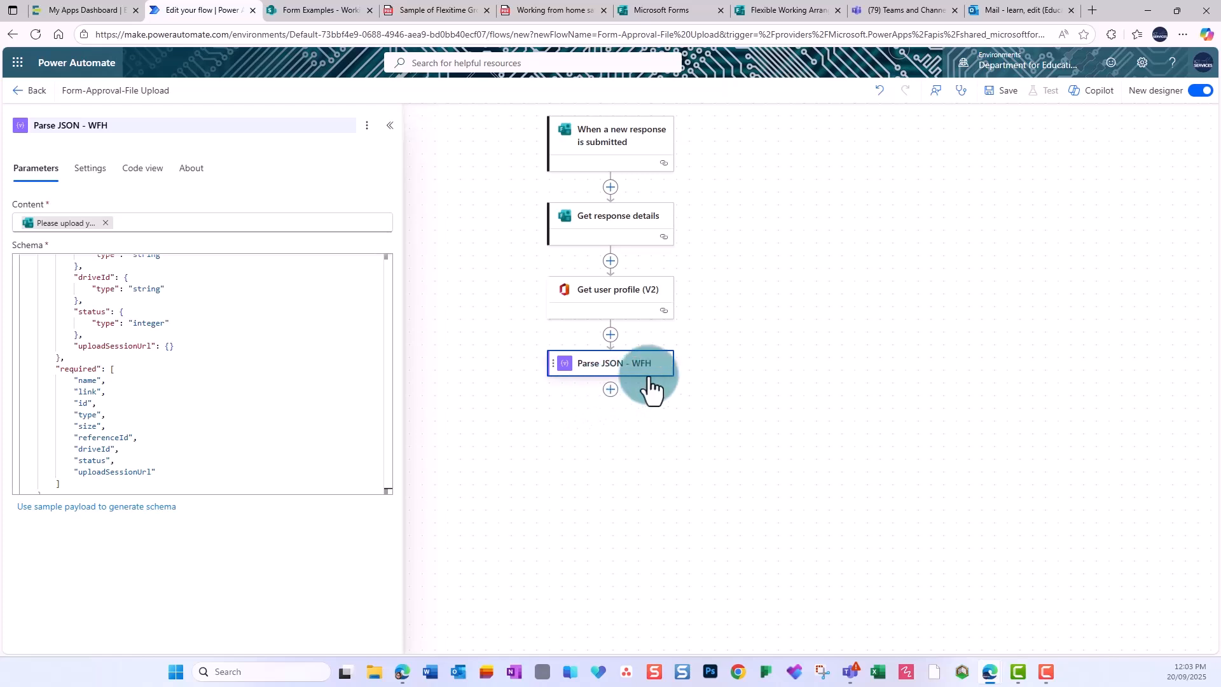
Add another Parse JSON step using the Flexible Working Agreement upload answer and the same schema.
left_click(612, 390)
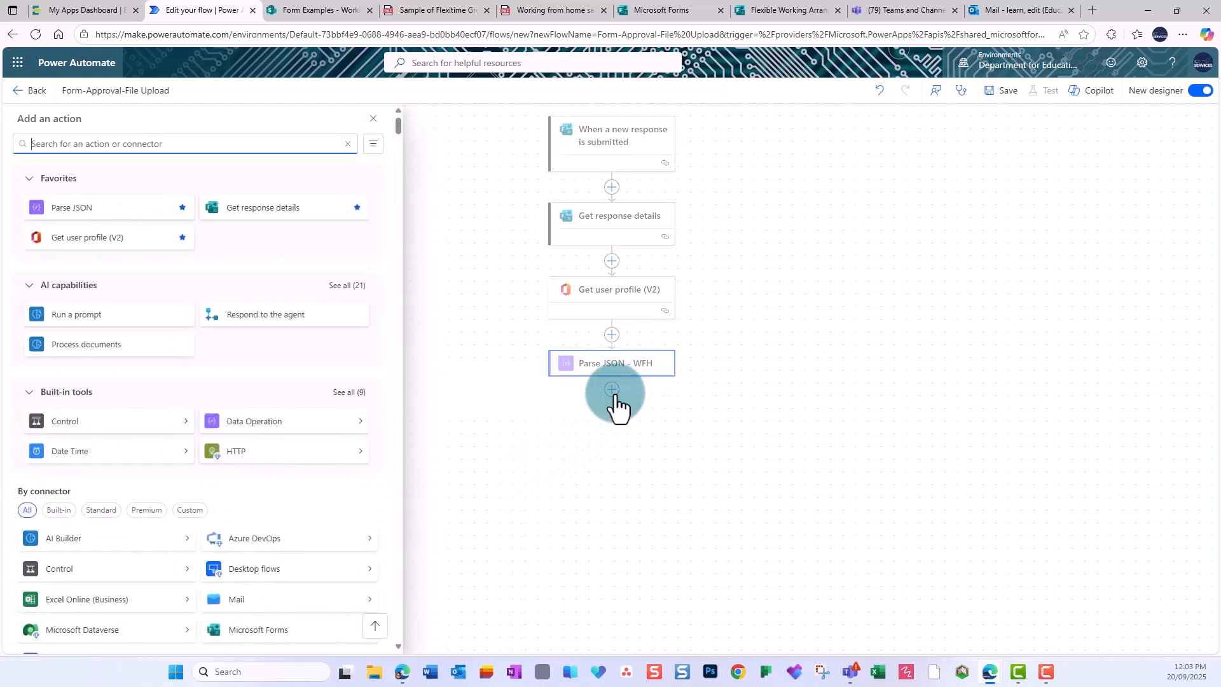
left_click(81, 209)
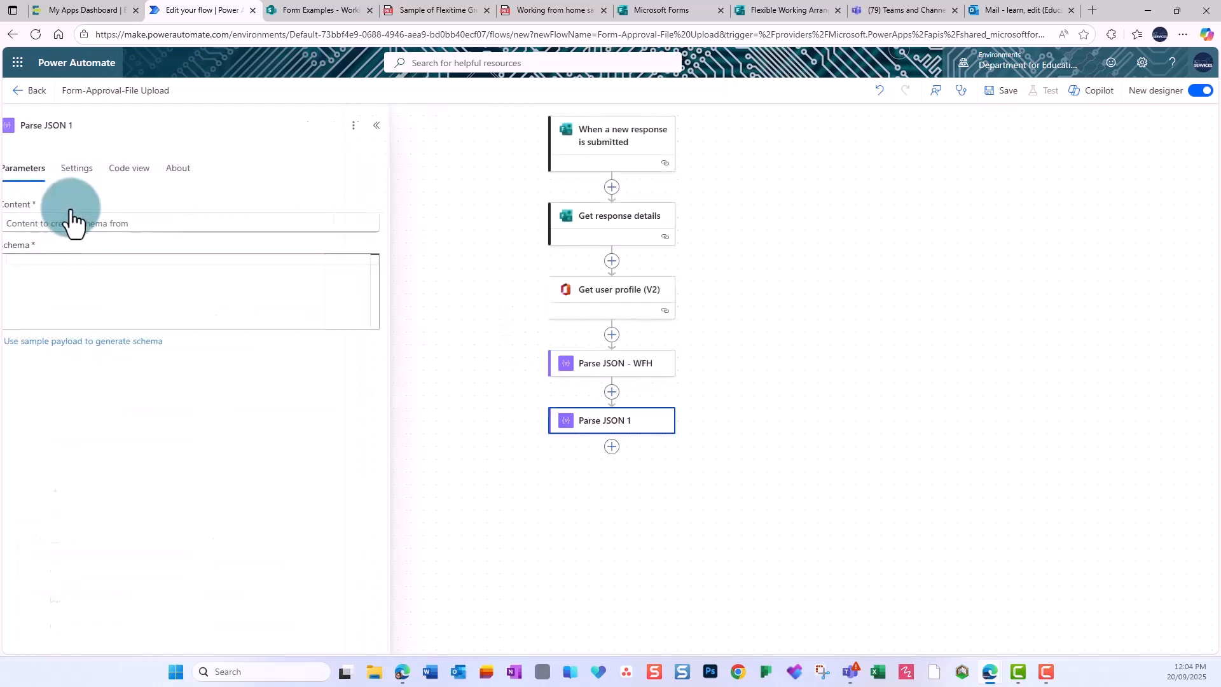
left_click(59, 219)
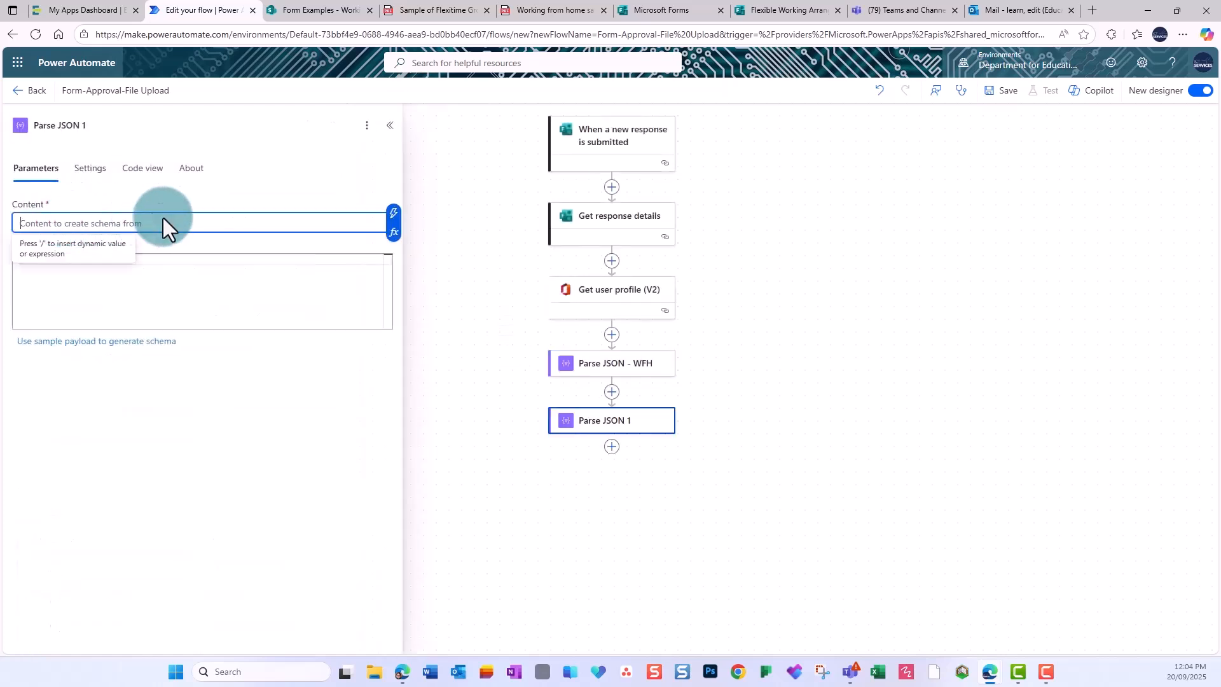
left_click(391, 218)
type("upload")
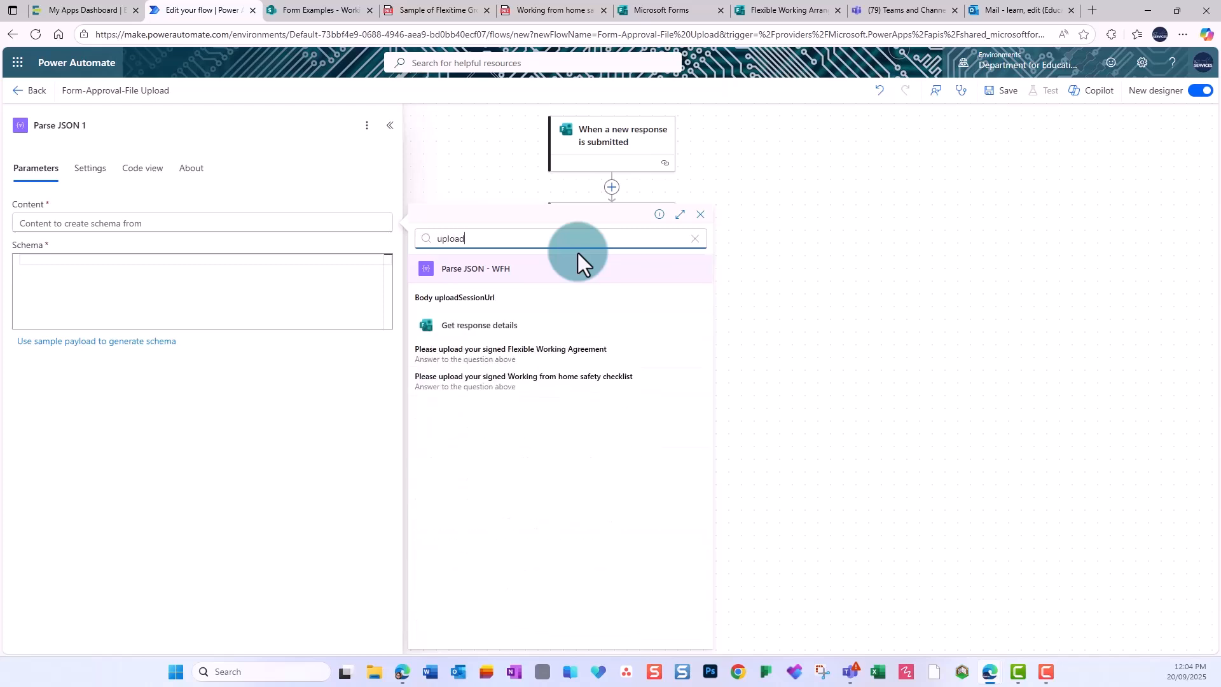
left_click(551, 355)
left_click(128, 264)
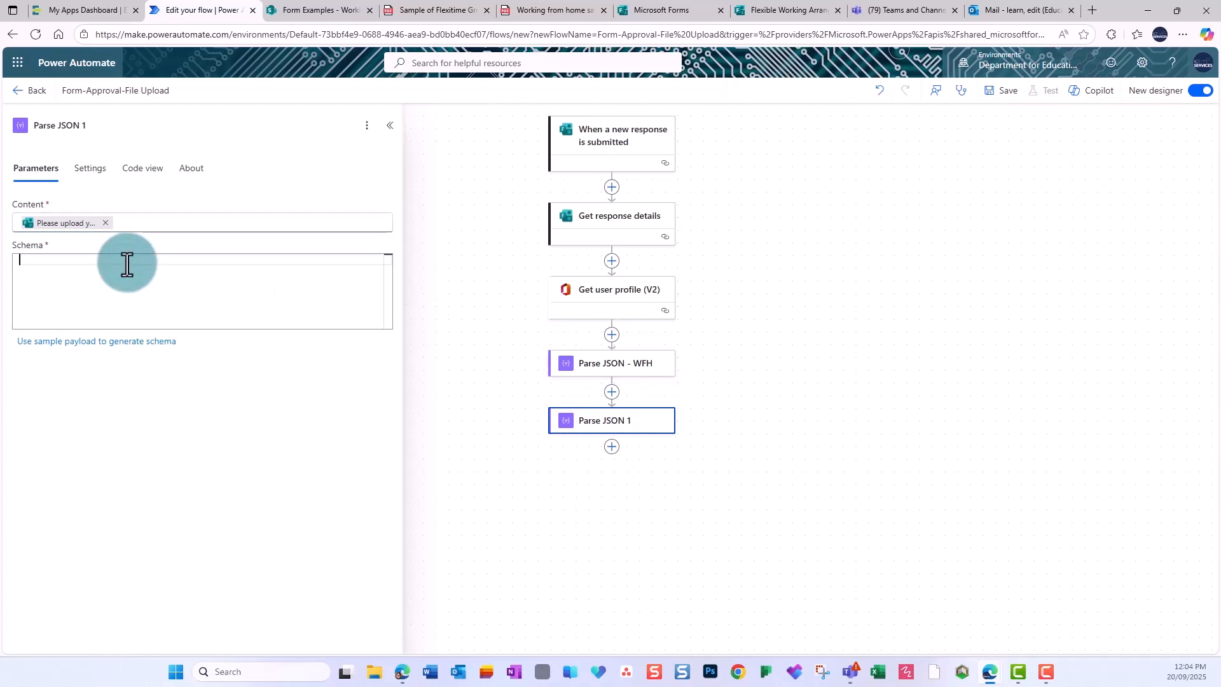
key("ctrl+v")
Rename the new step to 'Parse JSON -FWA'.
left_click(118, 127)
key("BackSpace")
type("-")
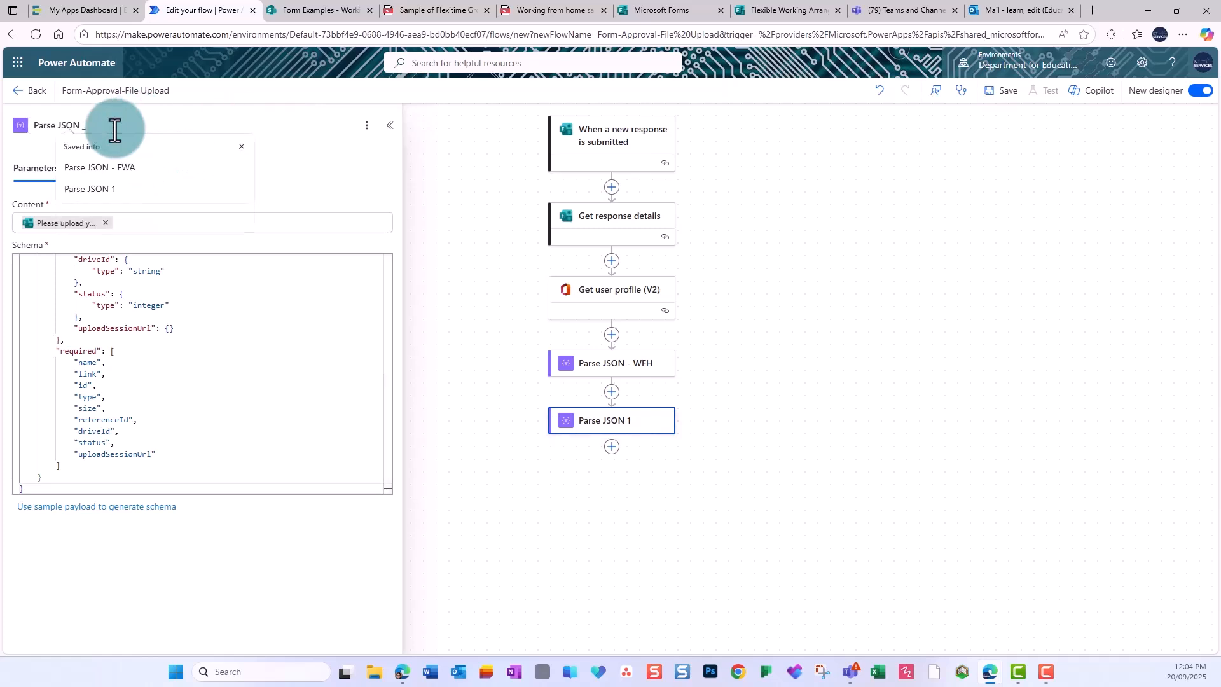
type("FWA")
left_click(443, 190)
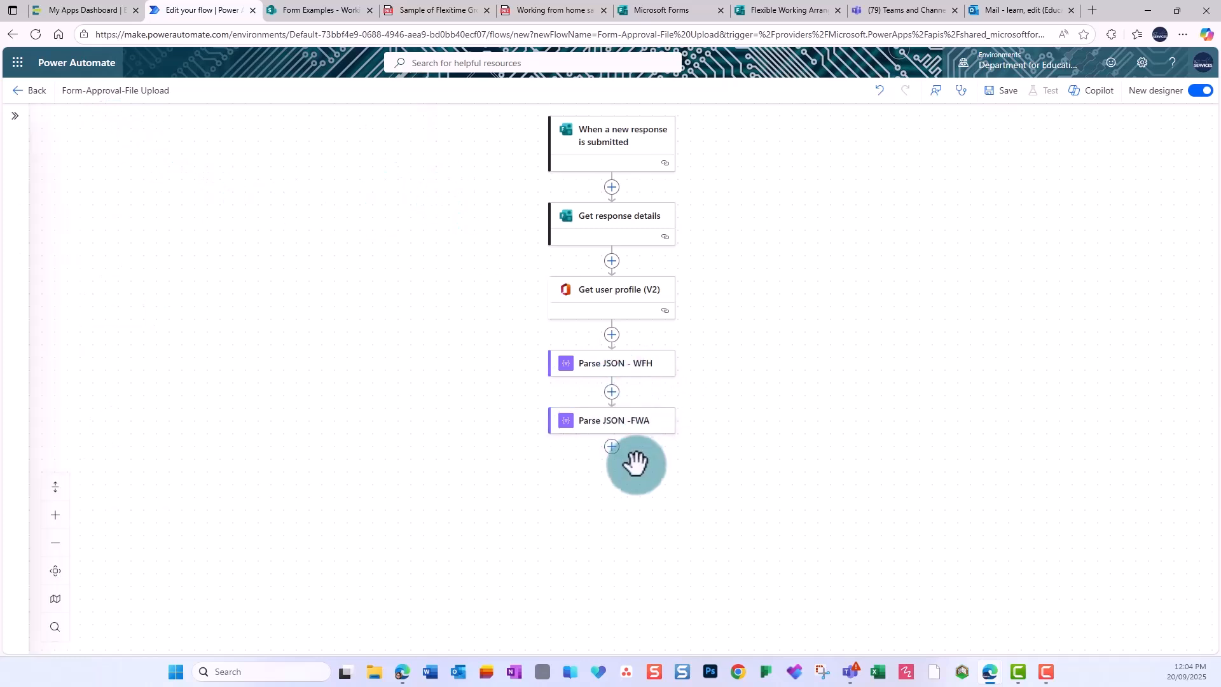
left_click(612, 448)
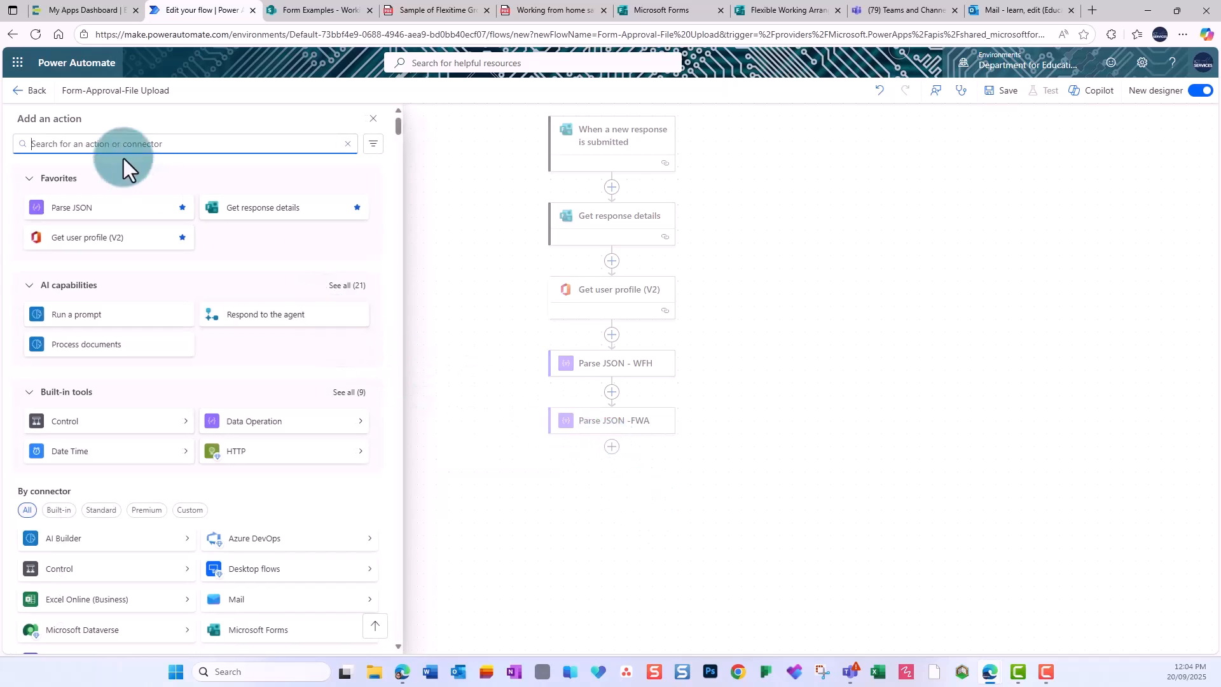
Add a SharePoint 'Create item' step below Parse JSON -FWA.
type("Share")
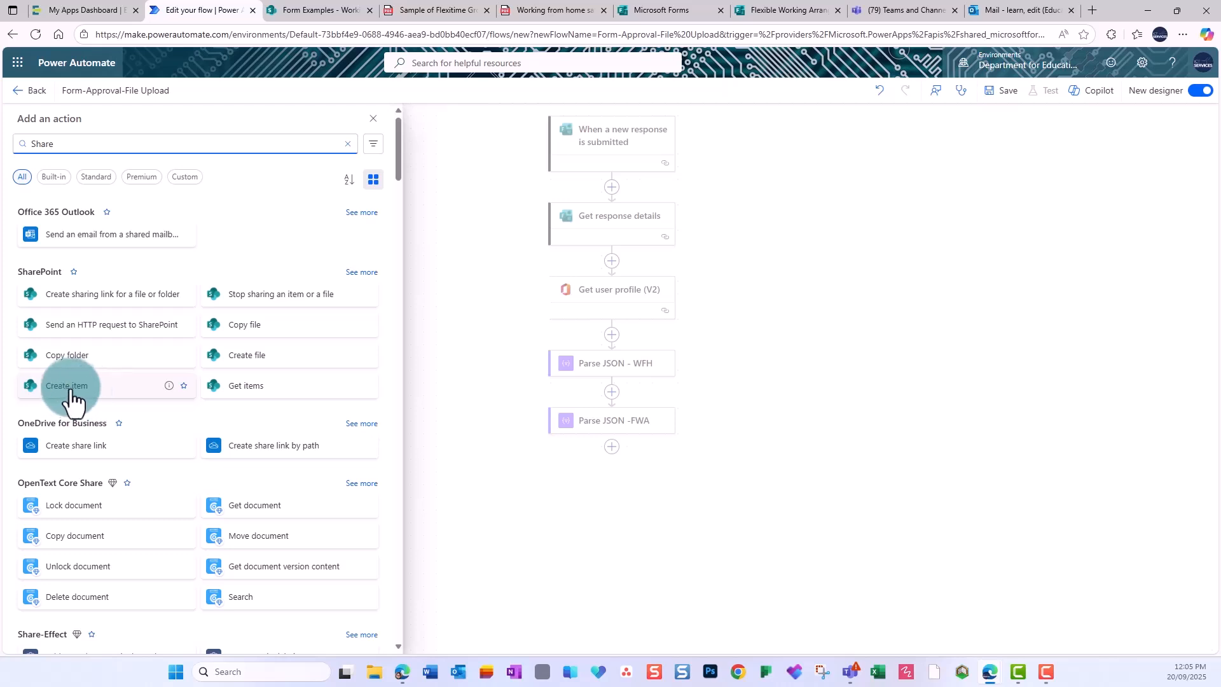
left_click(184, 385)
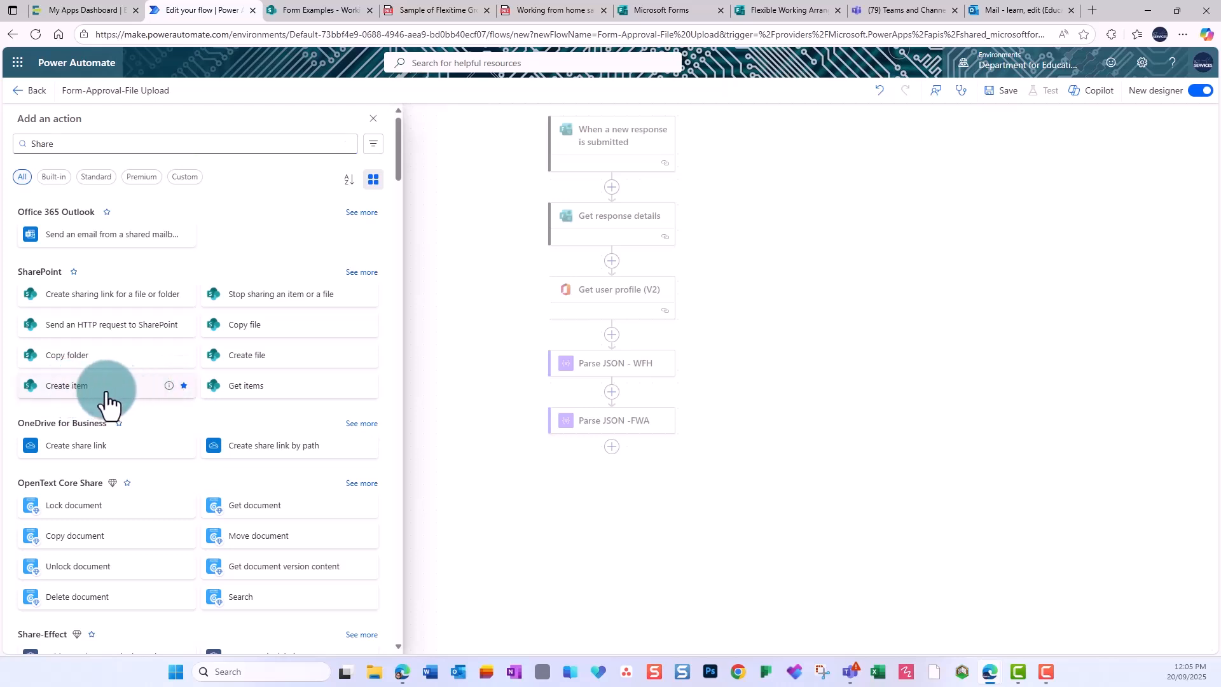
left_click(99, 391)
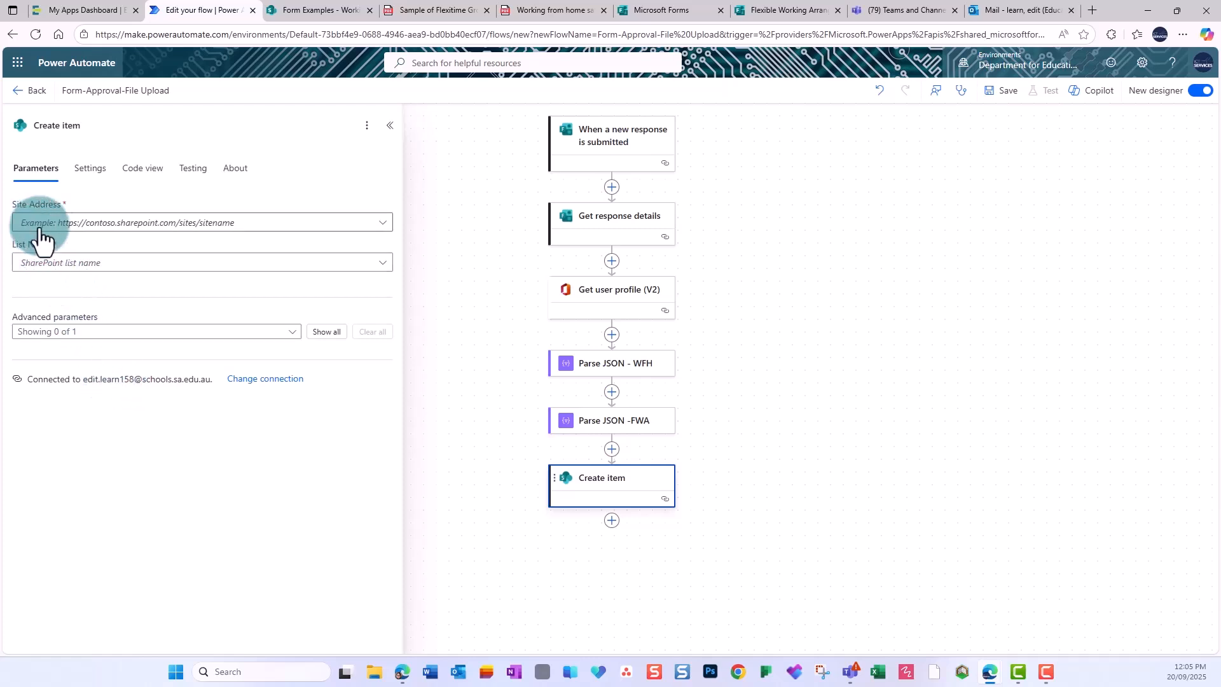
Target the Form Examples site's 'Working From Home agreements' list and show all 15 column fields.
left_click(385, 229)
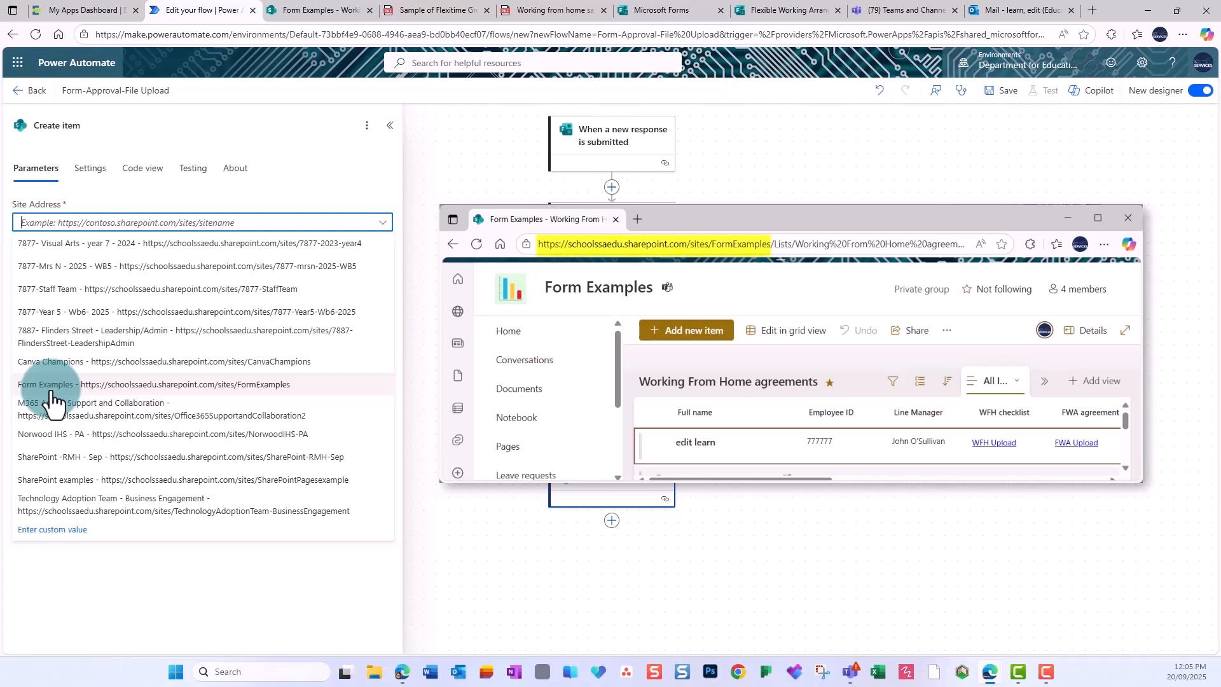
left_click(52, 389)
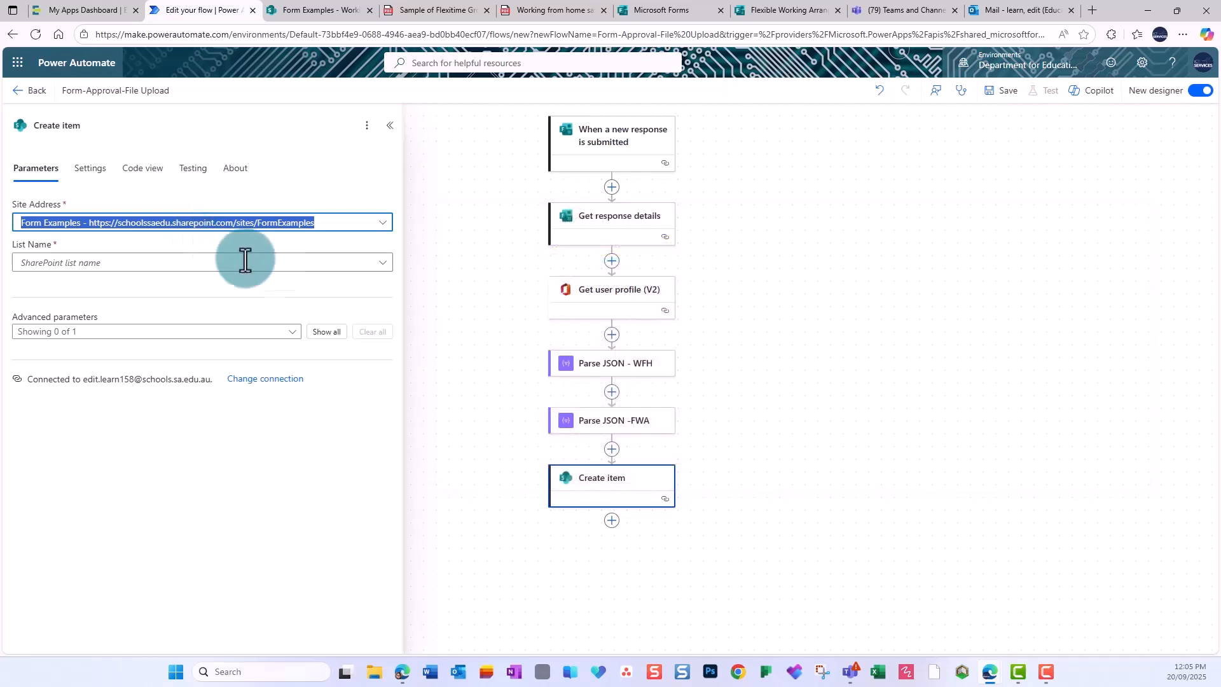
left_click(387, 264)
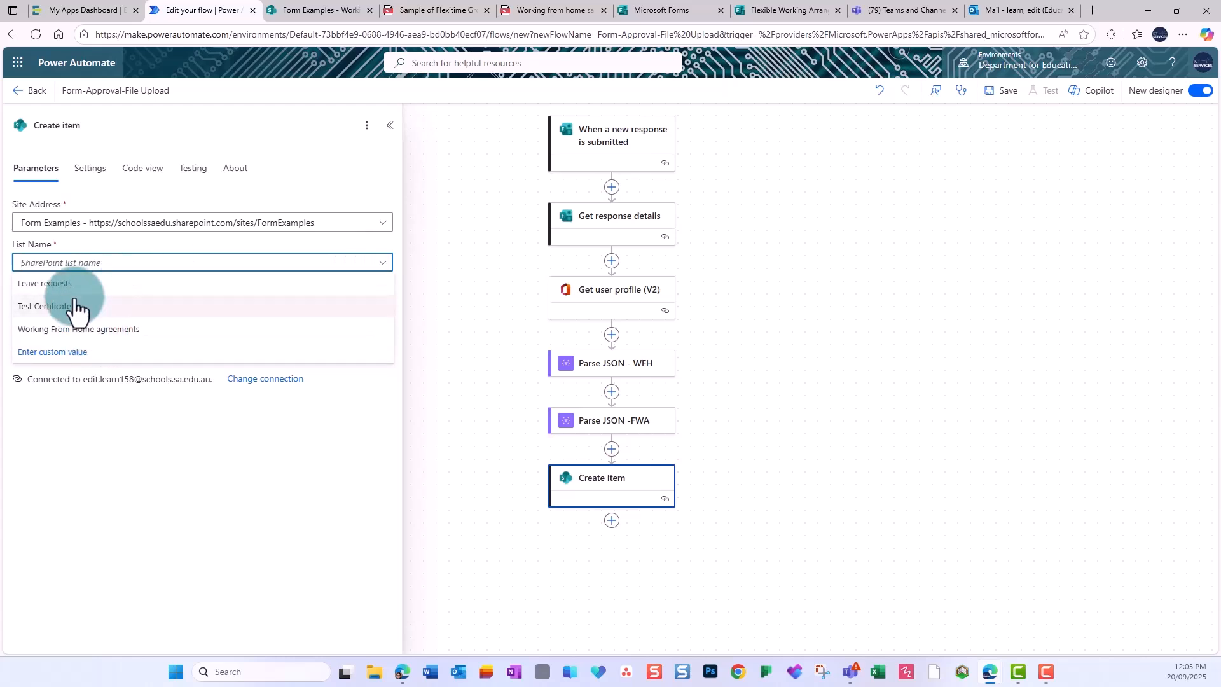
left_click(92, 328)
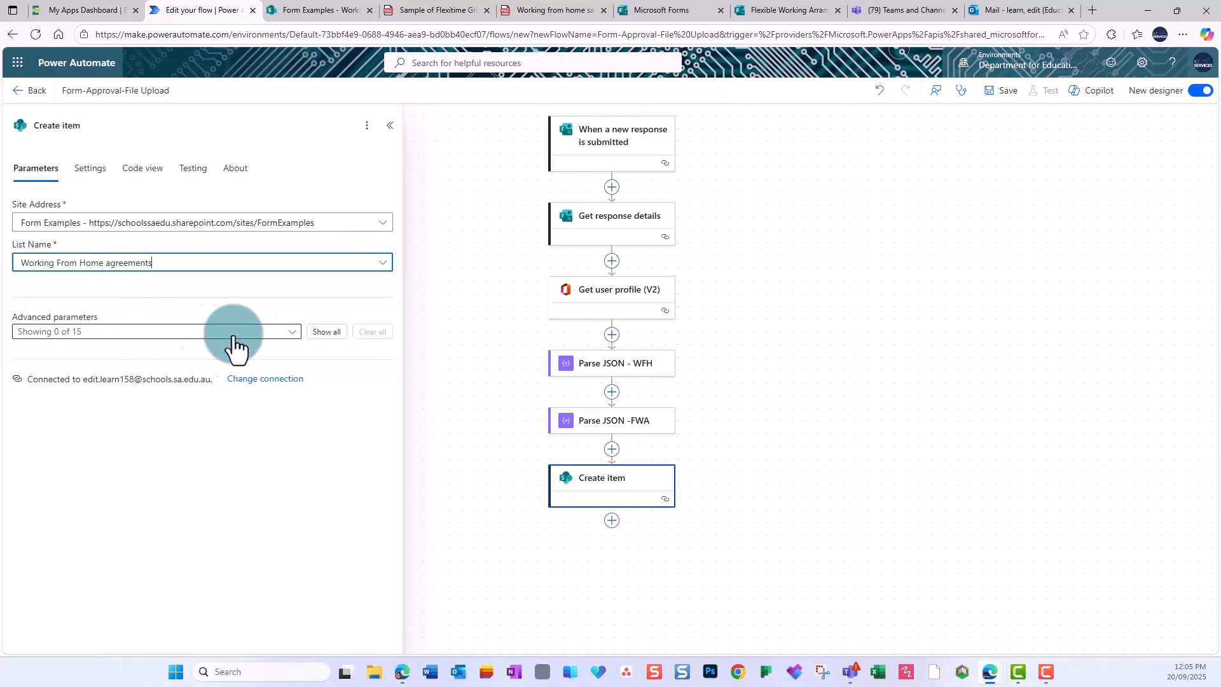
left_click(335, 332)
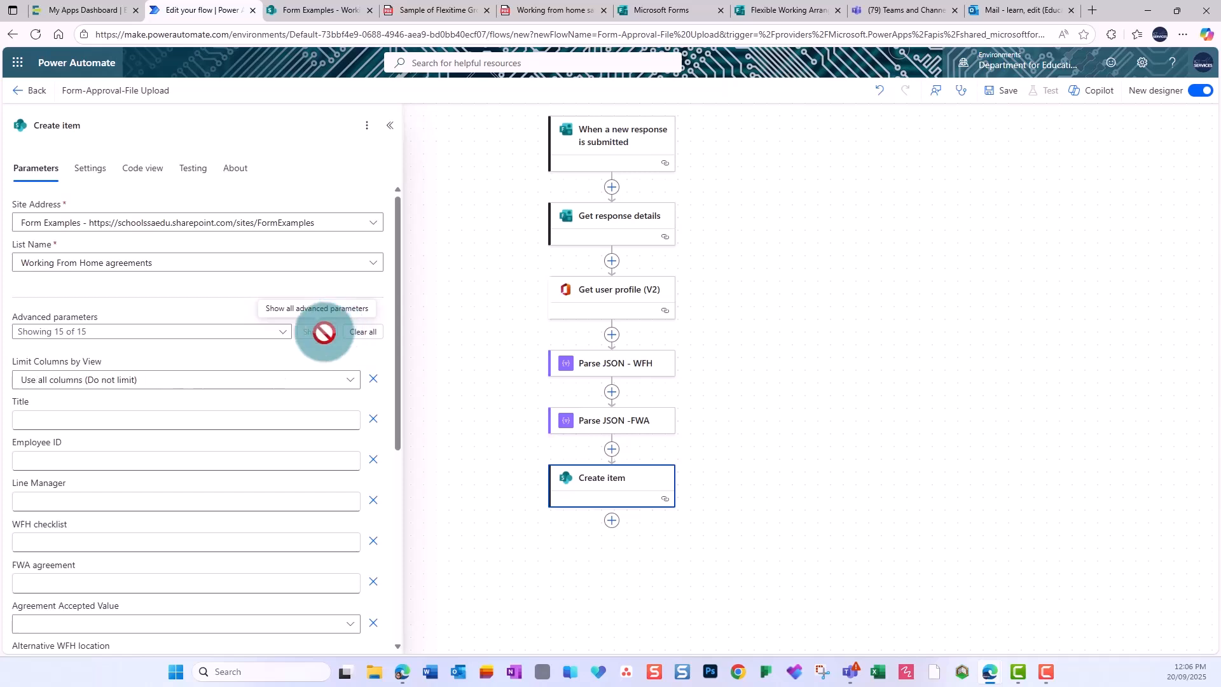
Fill the Create item Title with the user profile's Given Name followed by Surname.
left_click(111, 418)
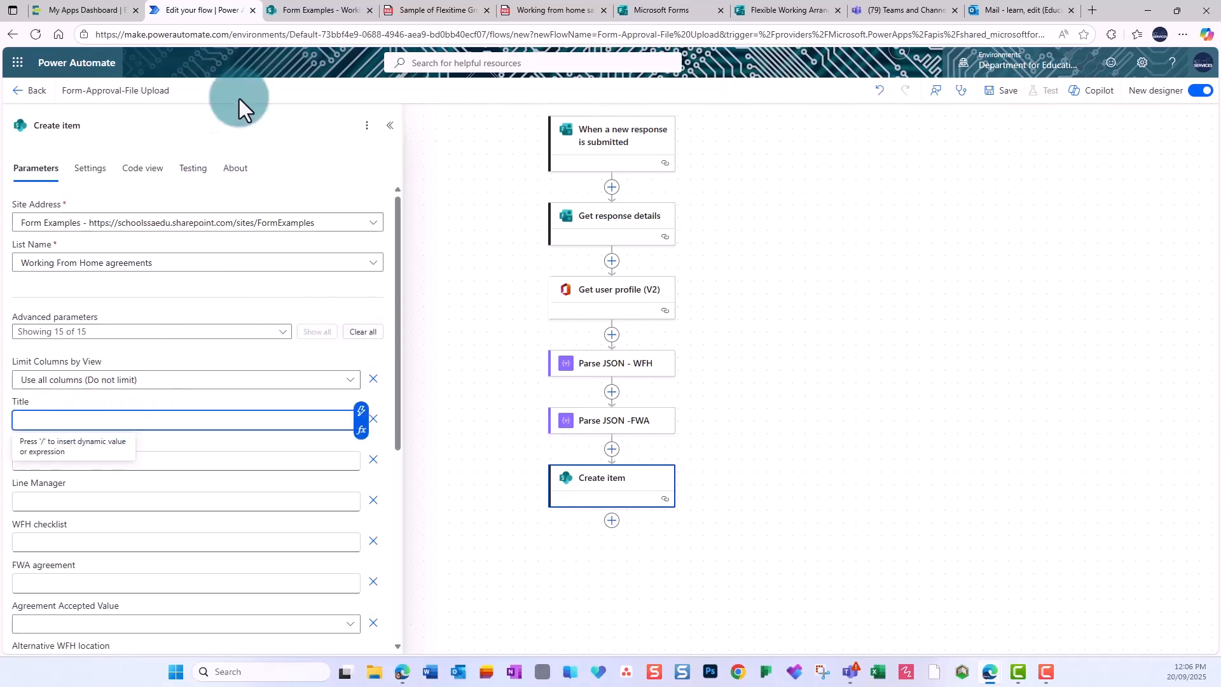
left_click(294, 12)
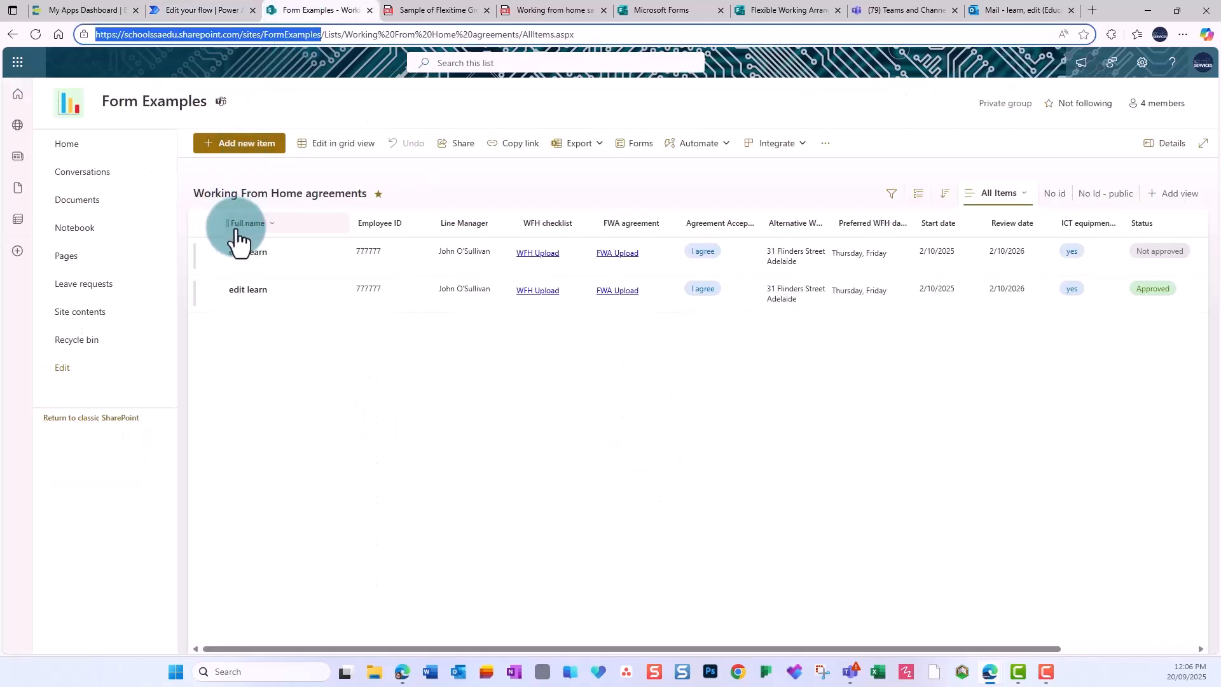
left_click(181, 7)
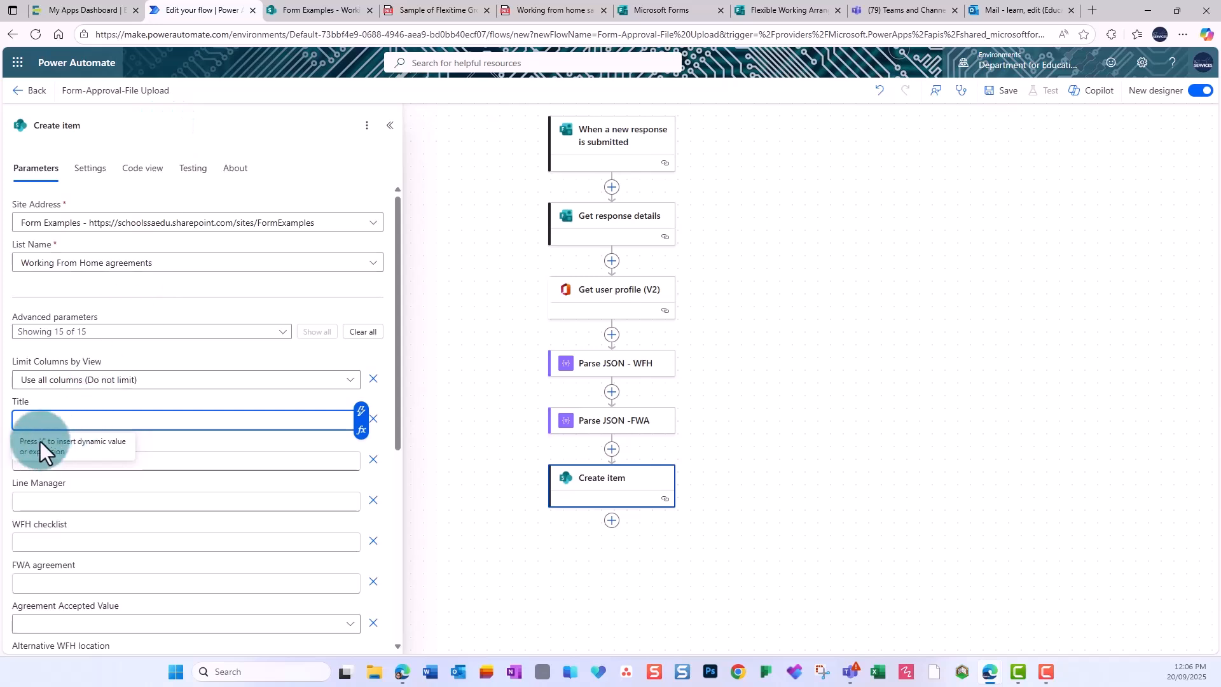
left_click(361, 413)
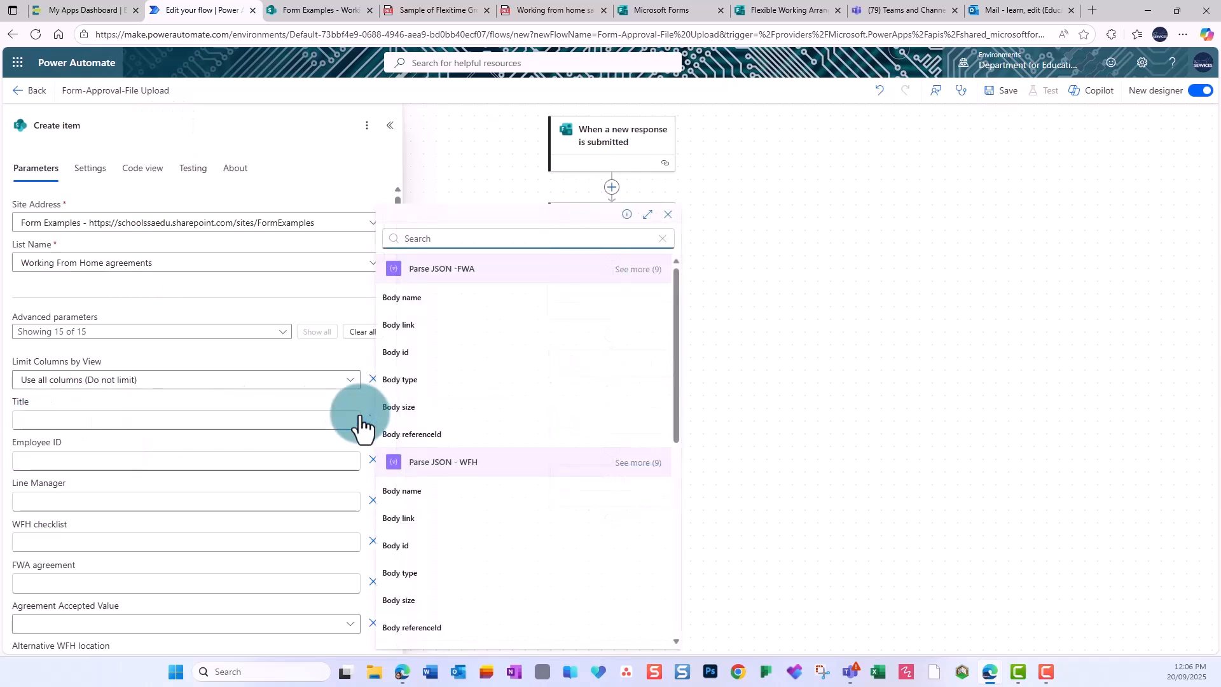
type("given")
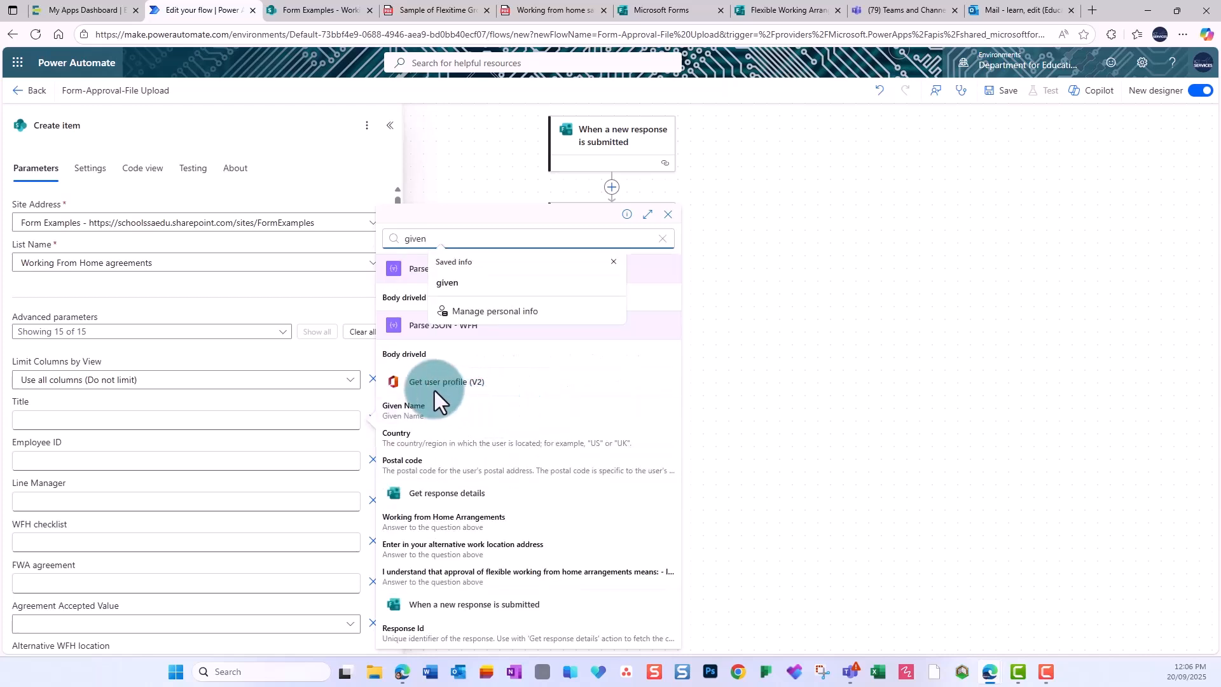
left_click(613, 262)
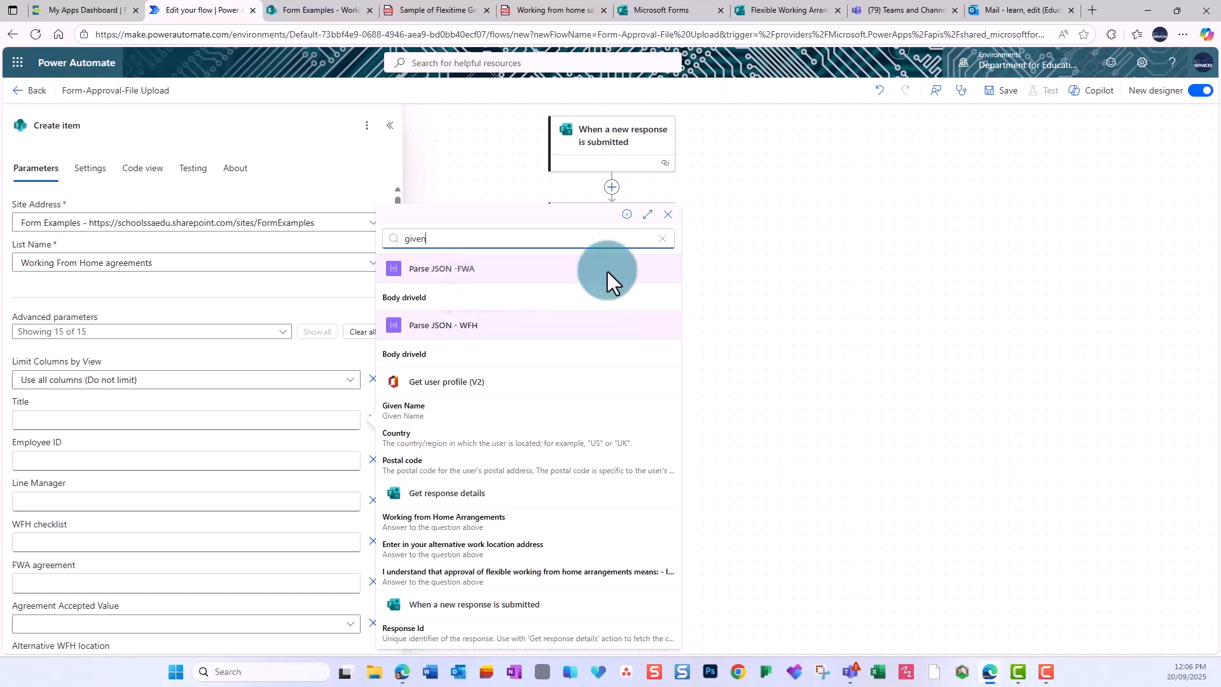
left_click(410, 410)
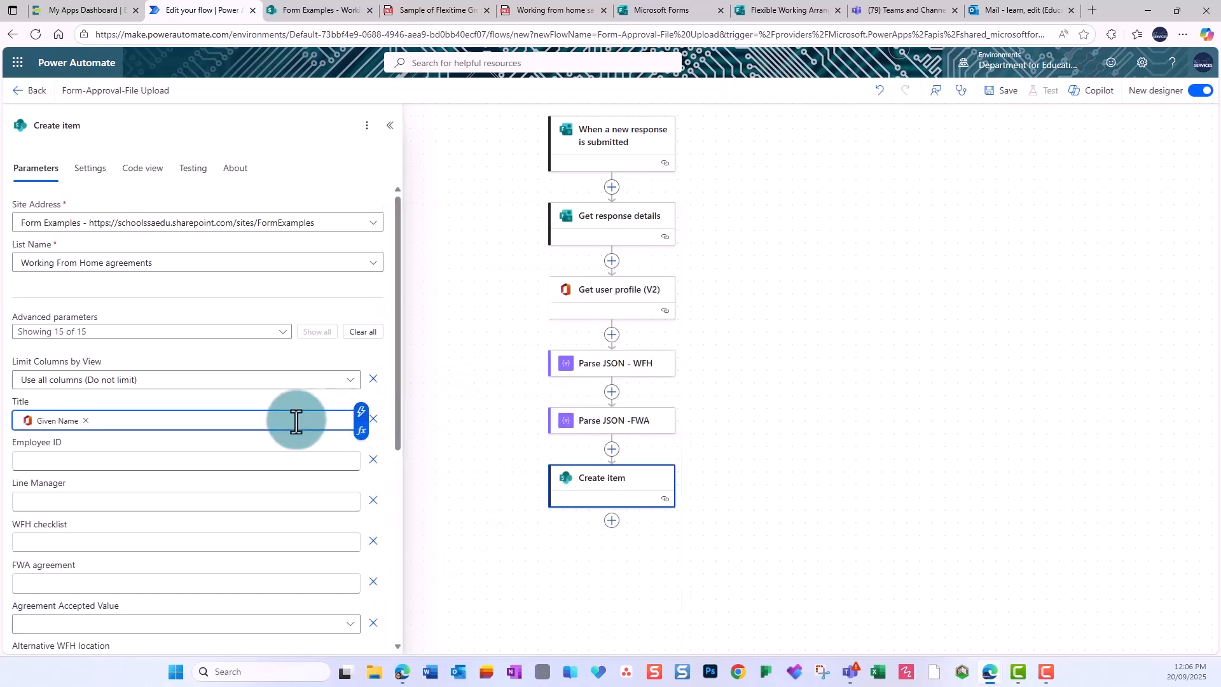
left_click(361, 411)
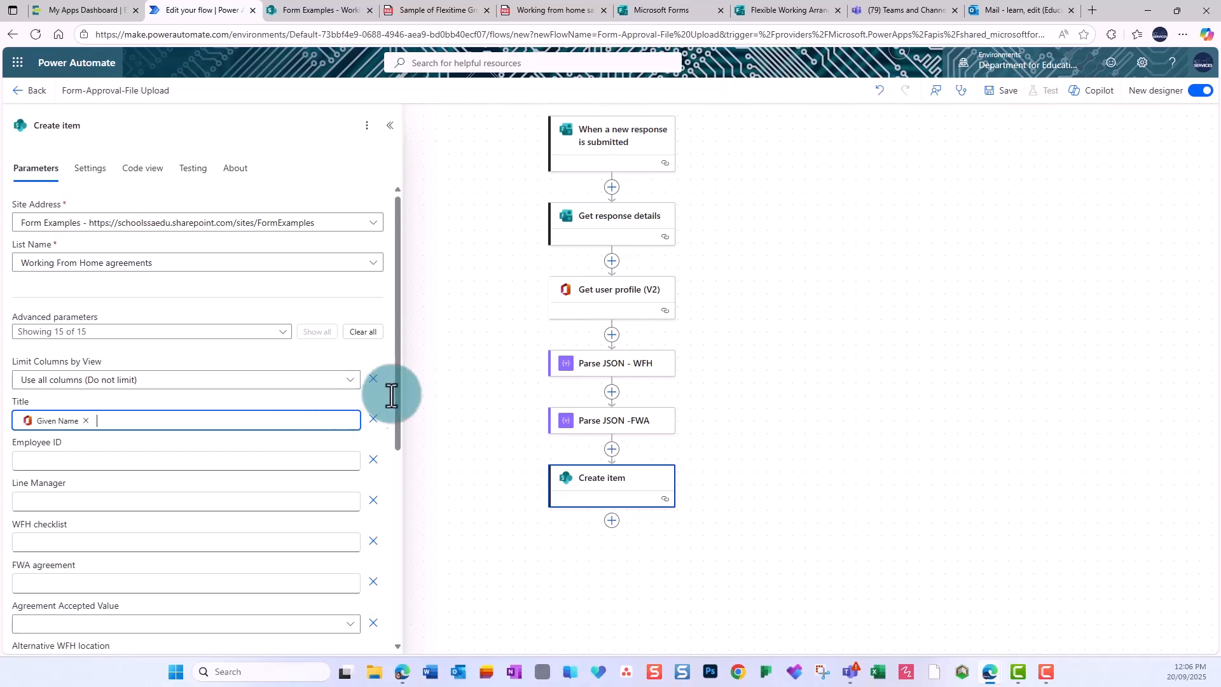
type("sure")
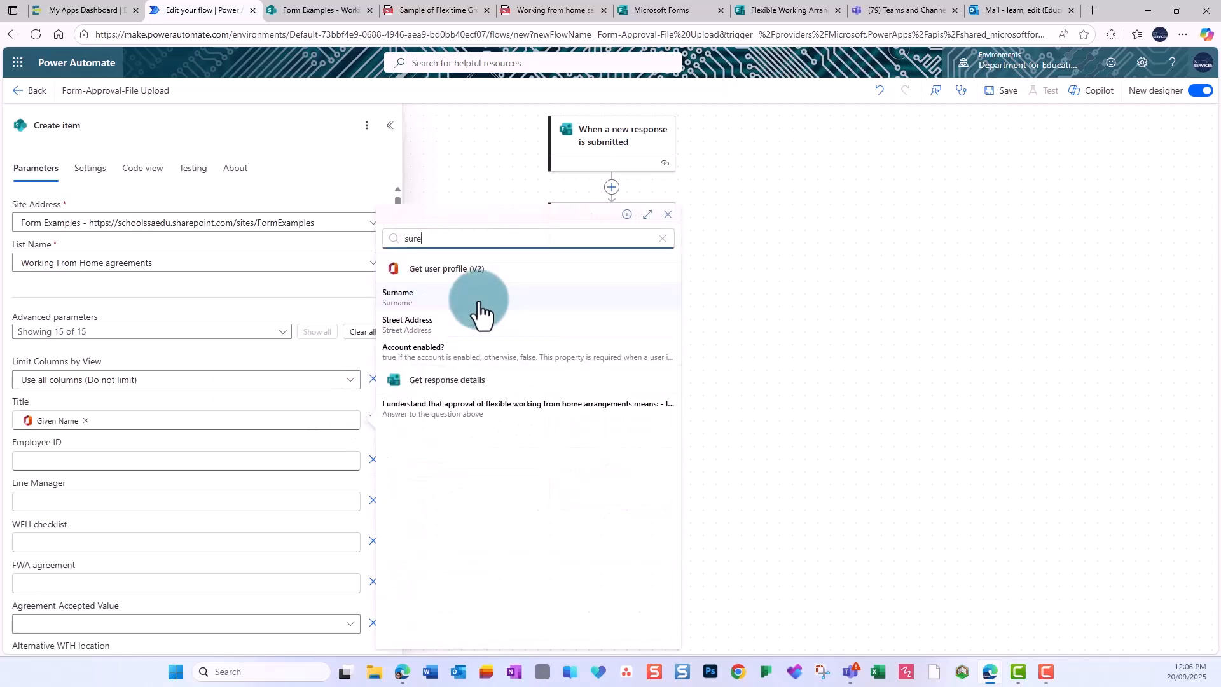
left_click(398, 297)
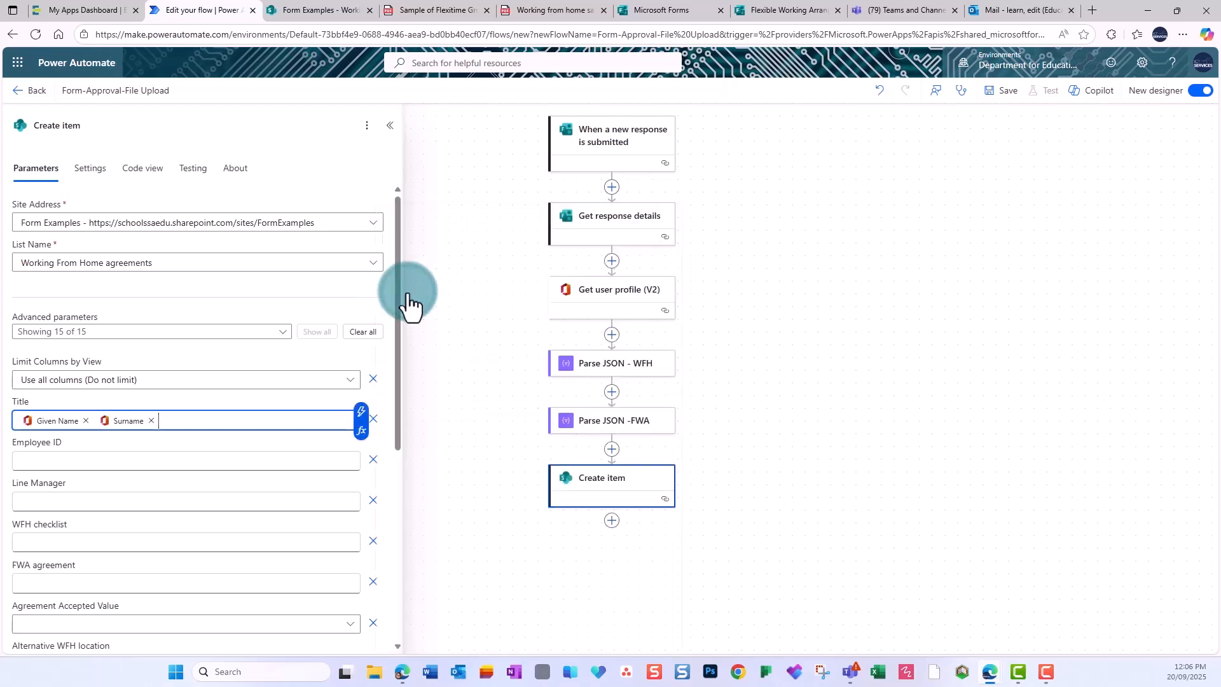
left_click(216, 459)
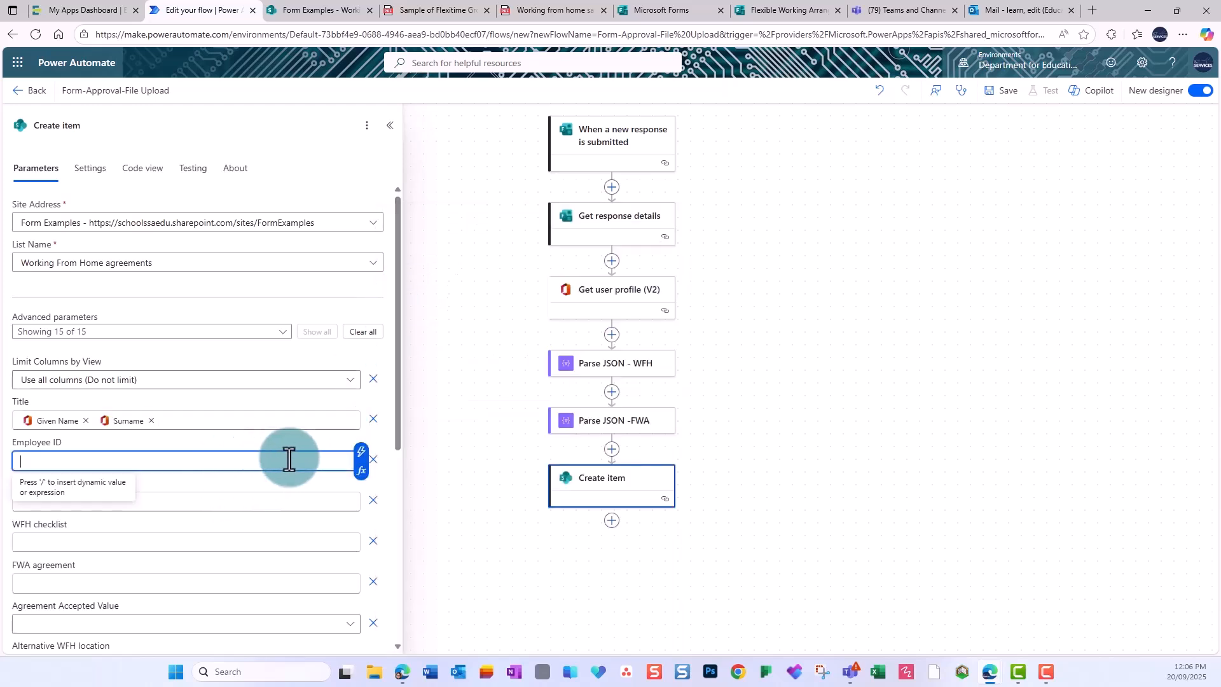
Map Employee ID to the form's Employee ID answer.
left_click(360, 454)
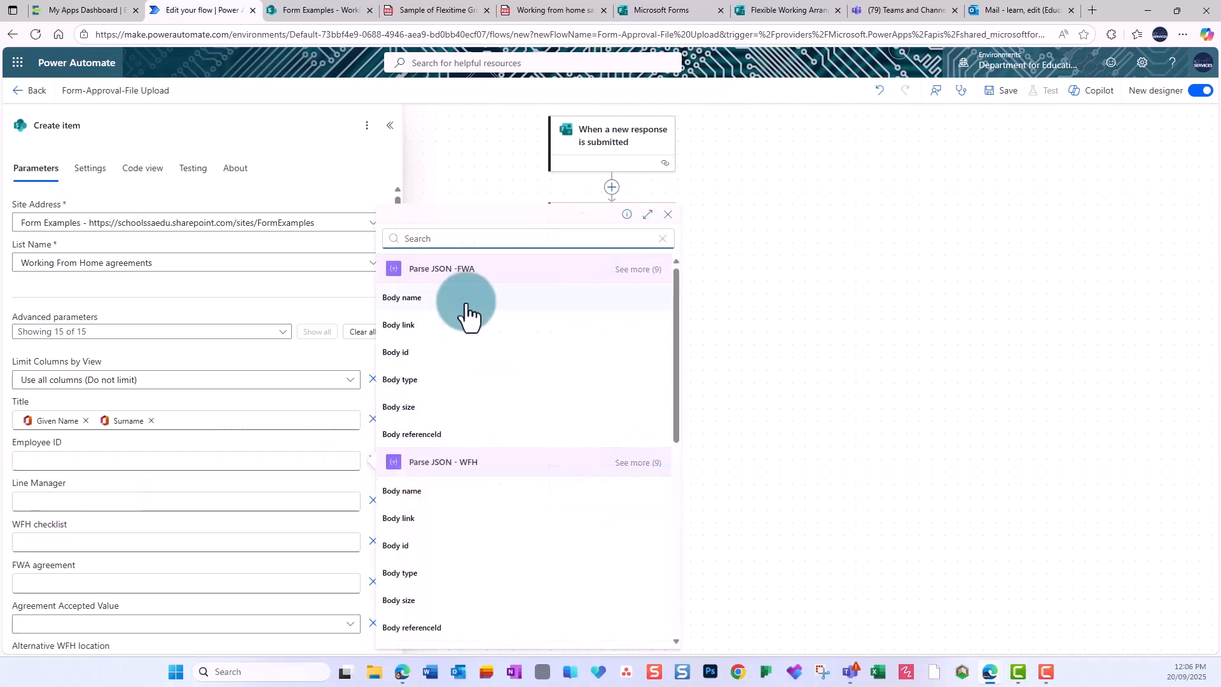
type("emply")
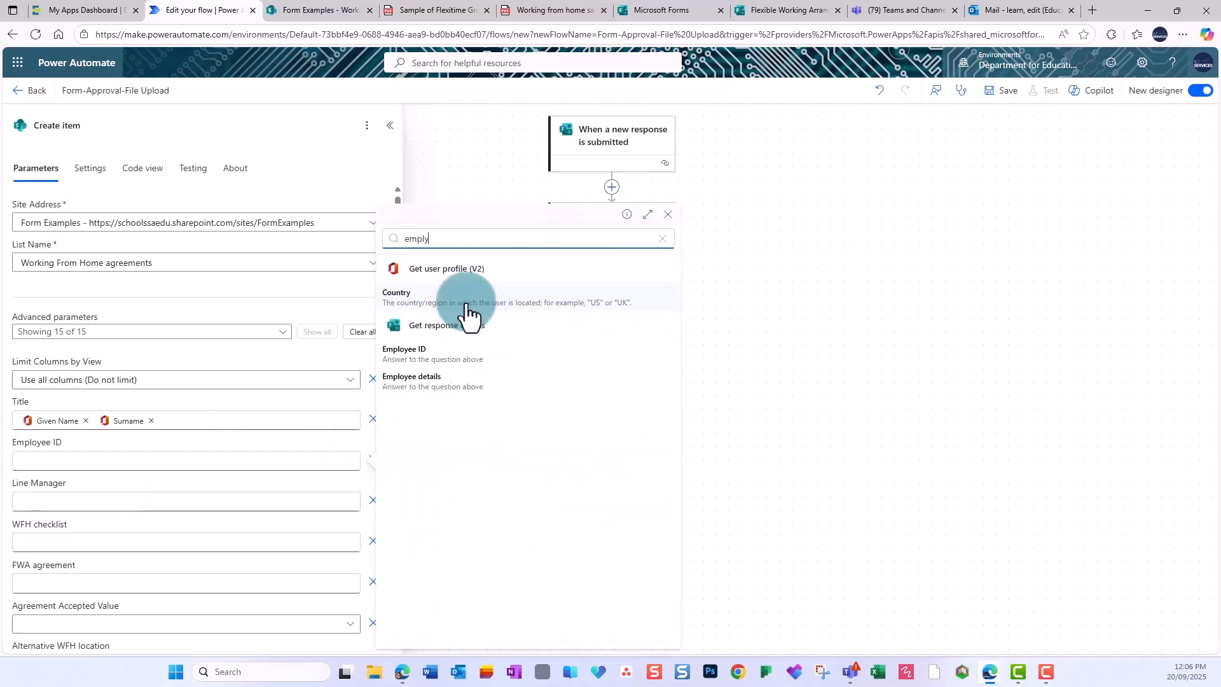
left_click(438, 354)
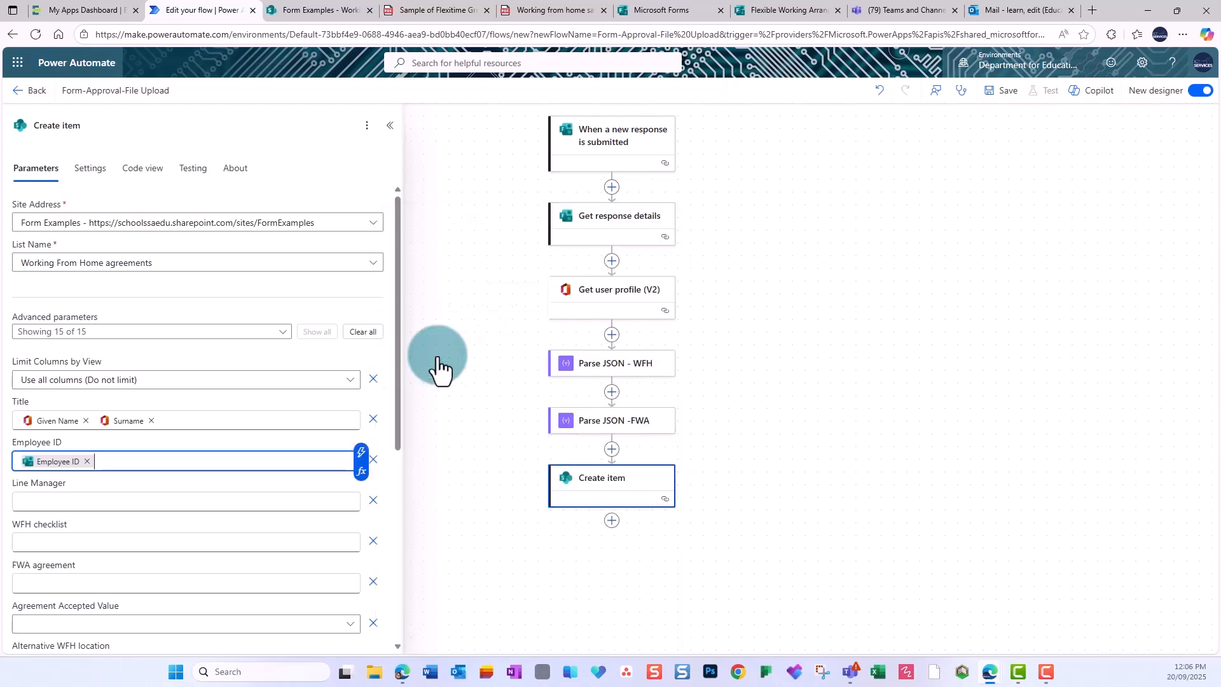
Set Line Manager to a Copilot-built split() expression keeping the name before ' - '.
left_click(180, 505)
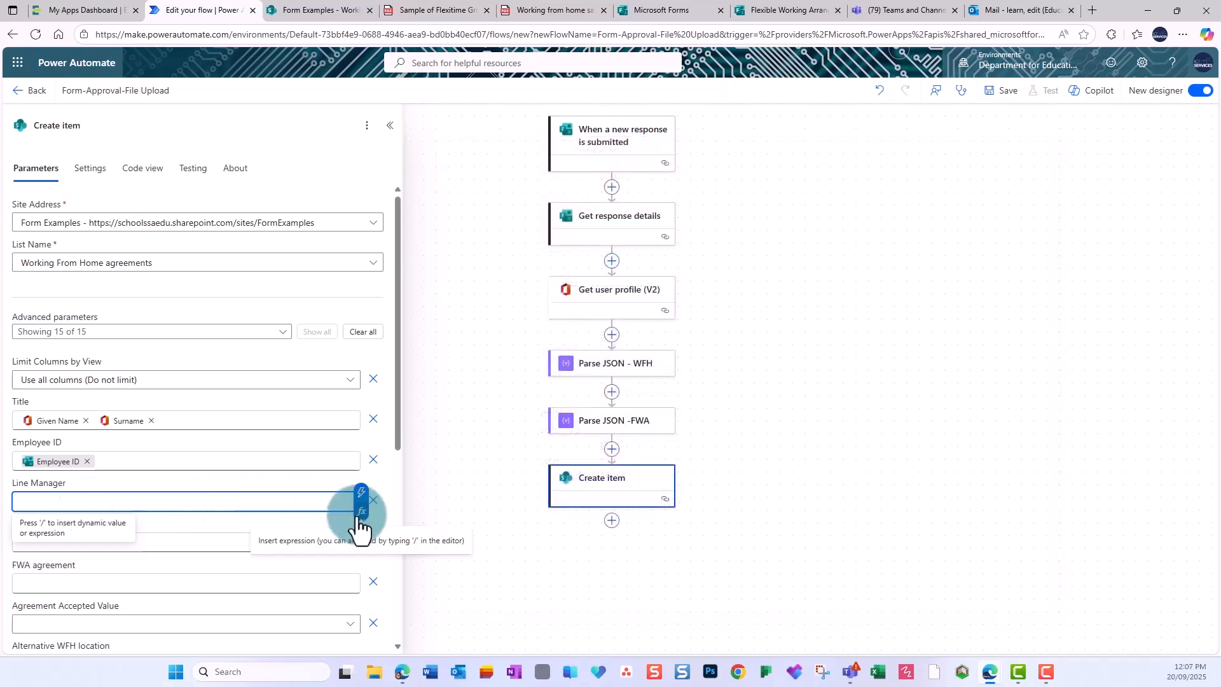
left_click(361, 511)
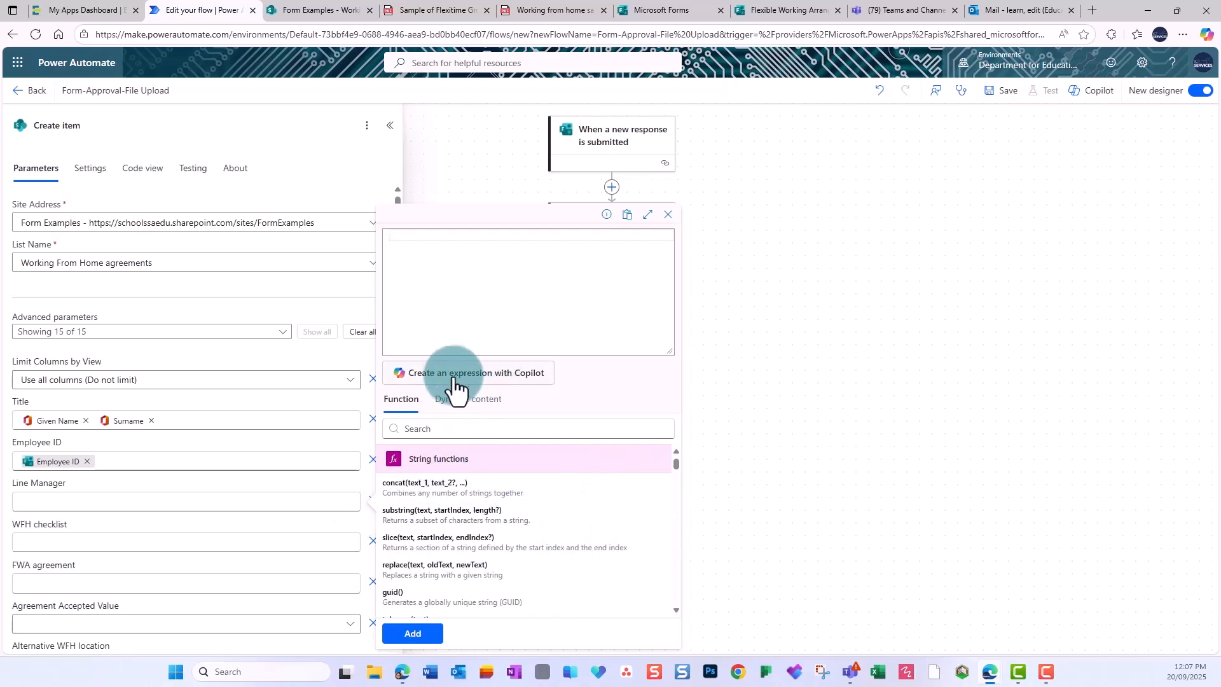
left_click(470, 401)
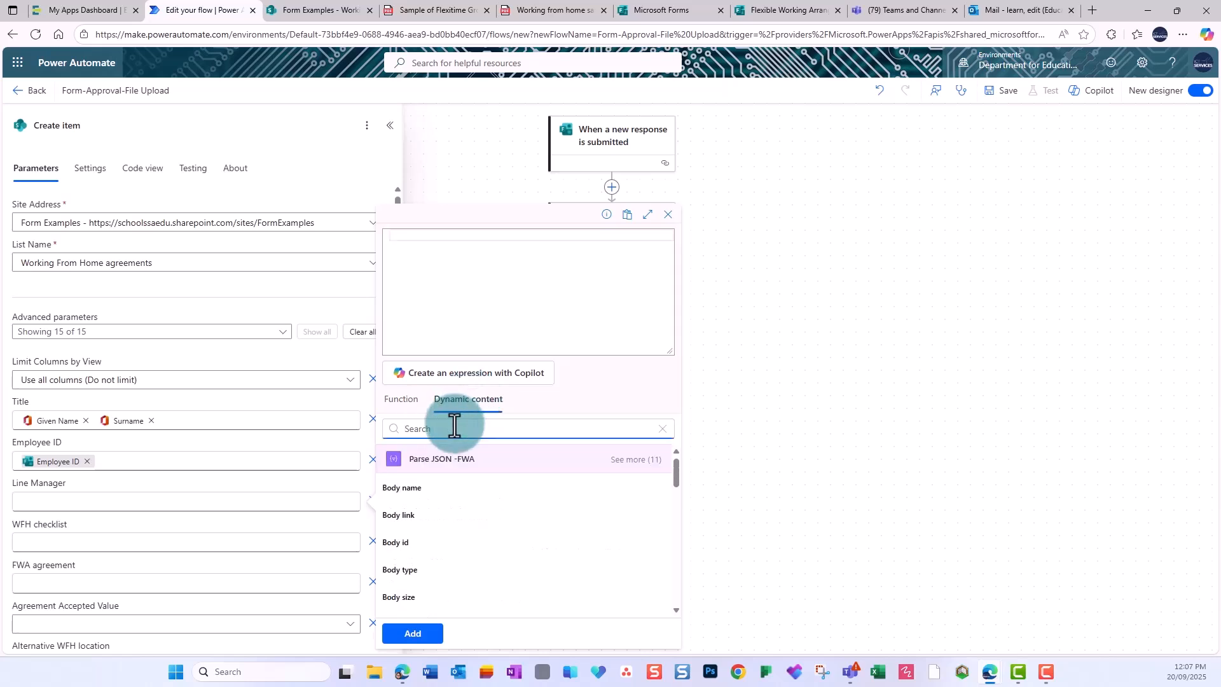
type("line man")
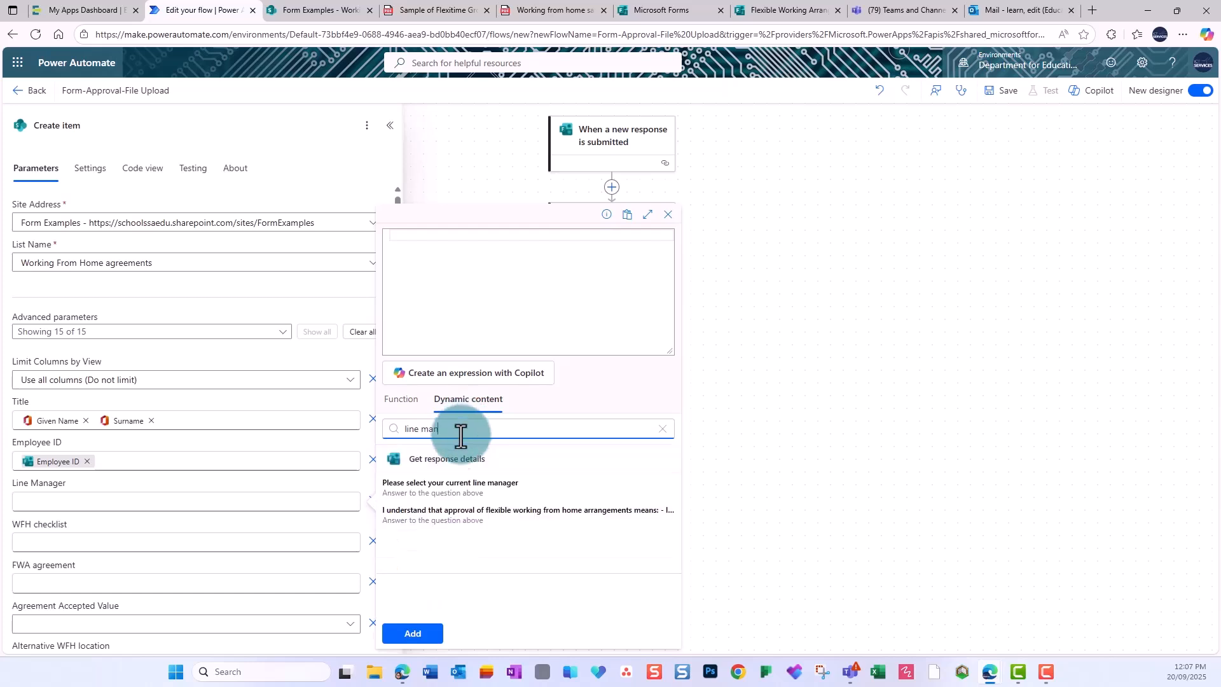
left_click(444, 490)
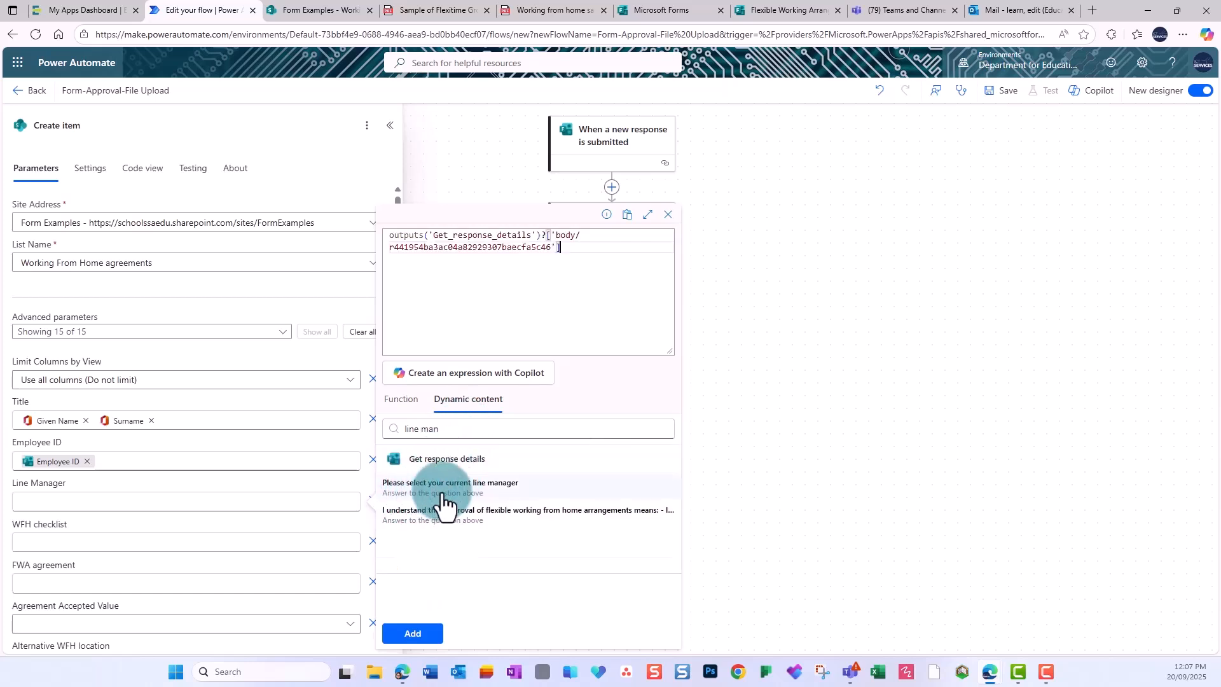
left_click(471, 380)
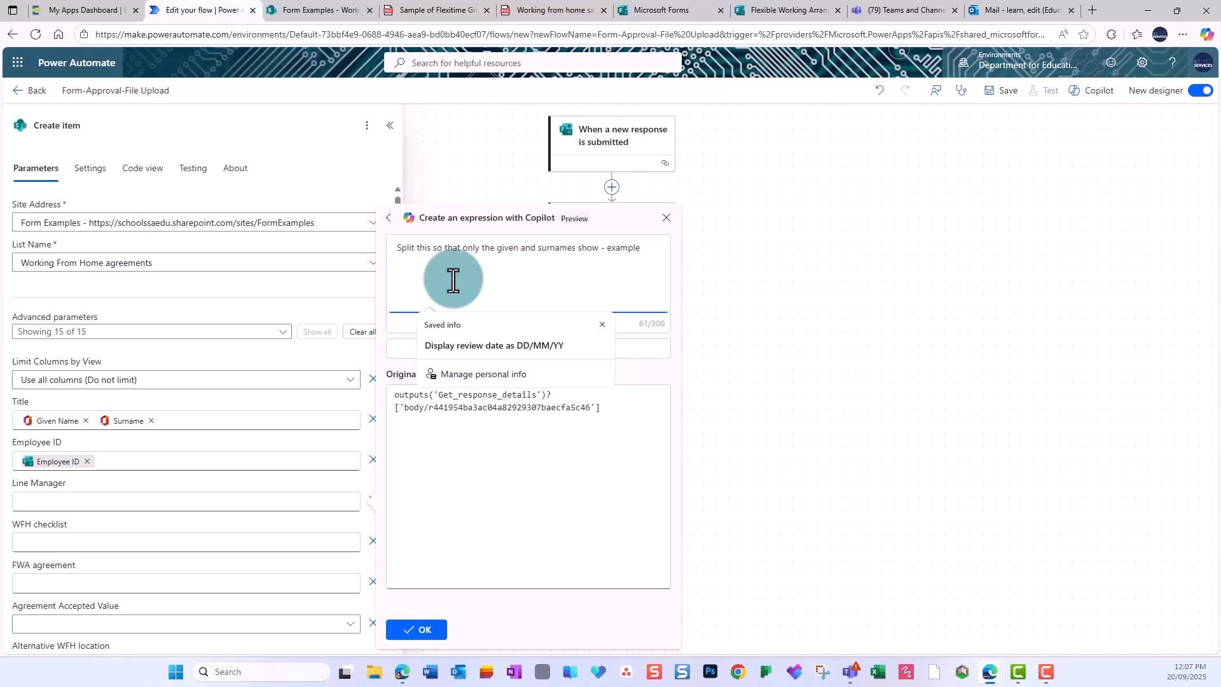
left_click(602, 324)
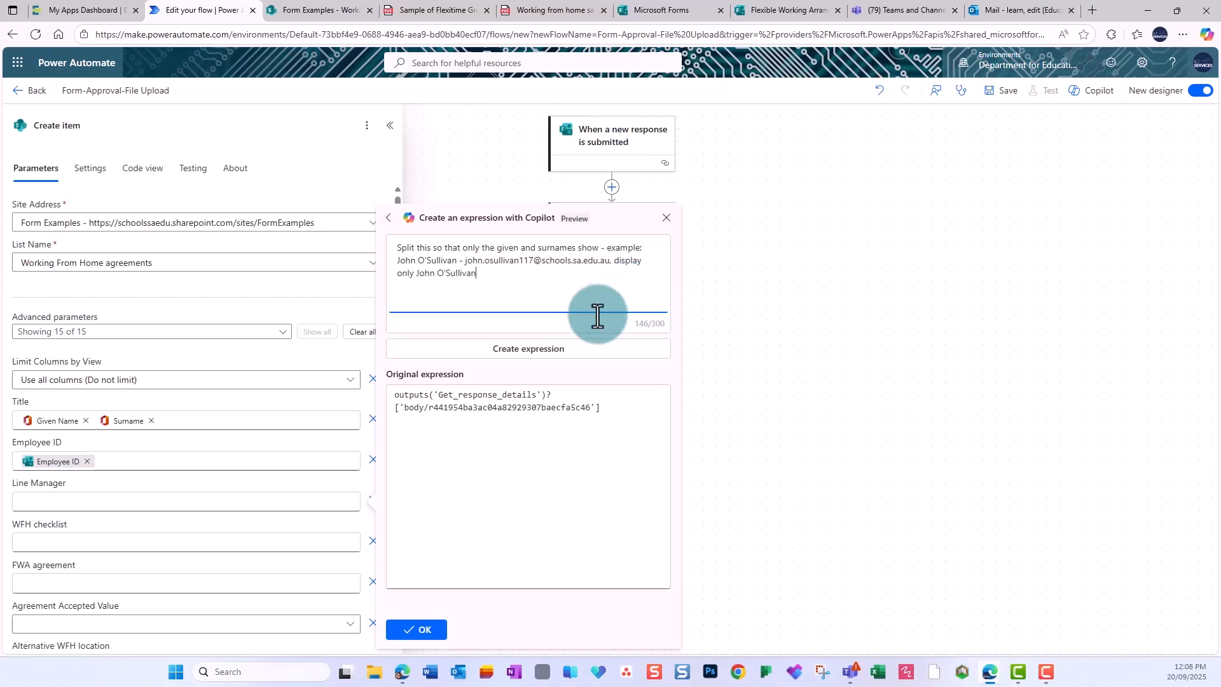
left_click(536, 353)
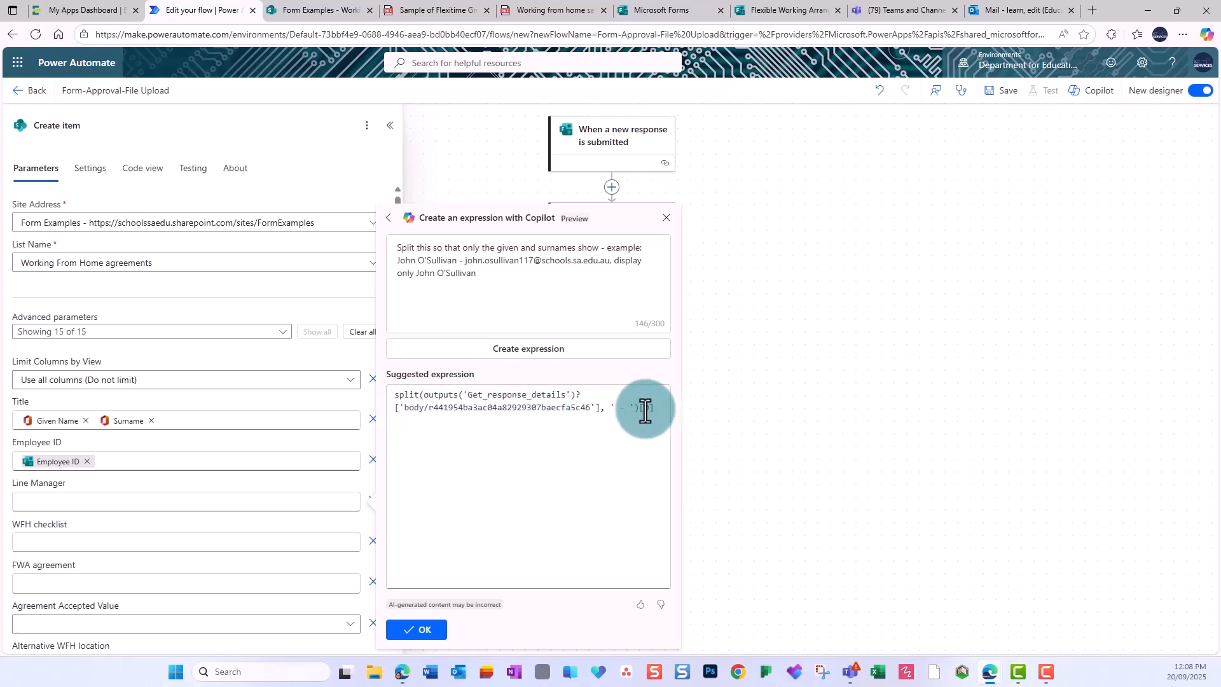
left_click(423, 630)
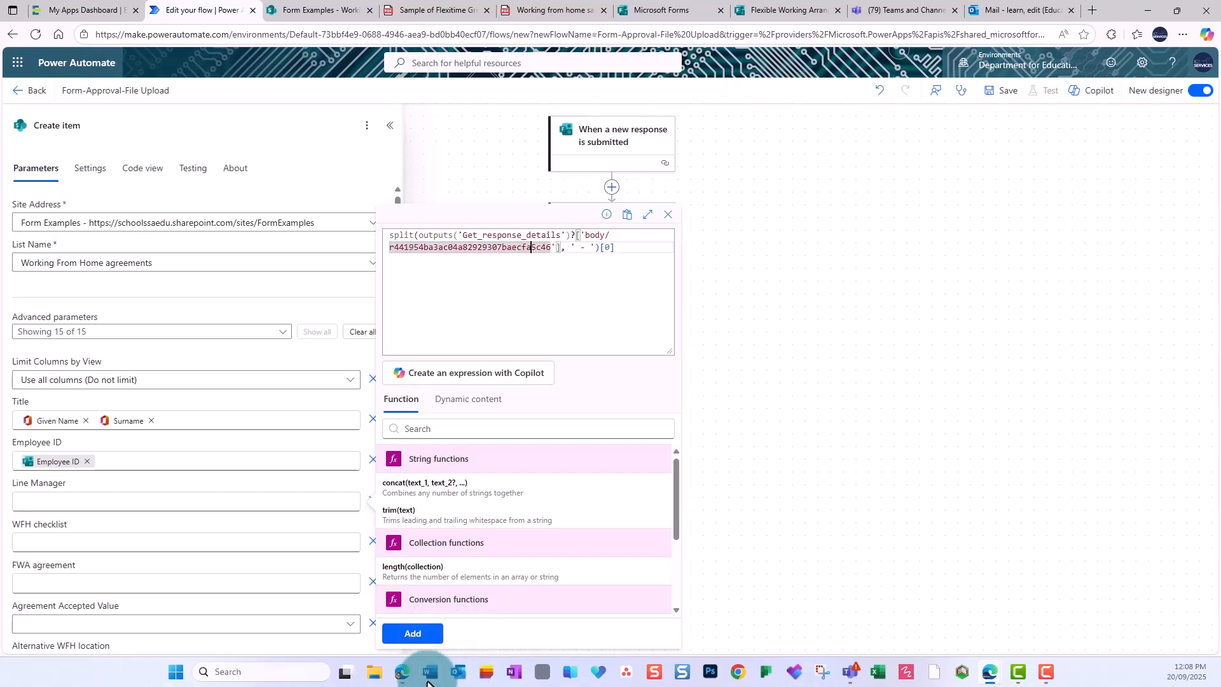
left_click(414, 634)
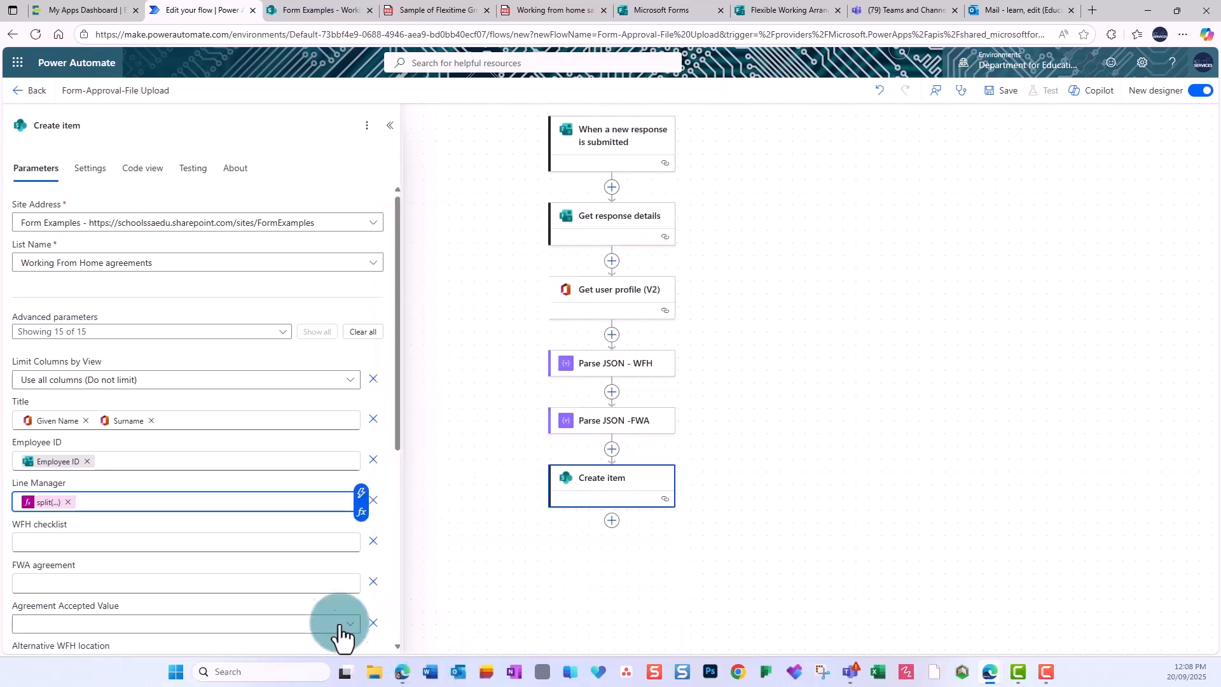
Set Agreement Accepted Value to the form's agreement acknowledgement answer as a custom value.
scroll(235, 557, "down", 2)
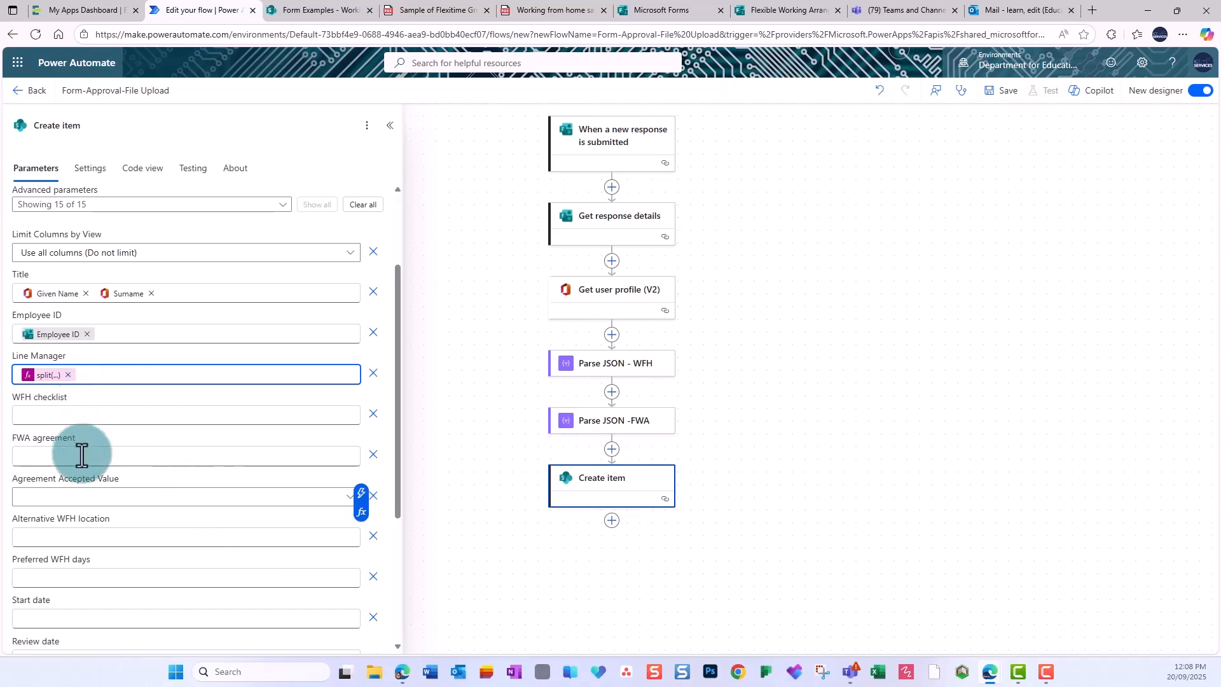
left_click(106, 498)
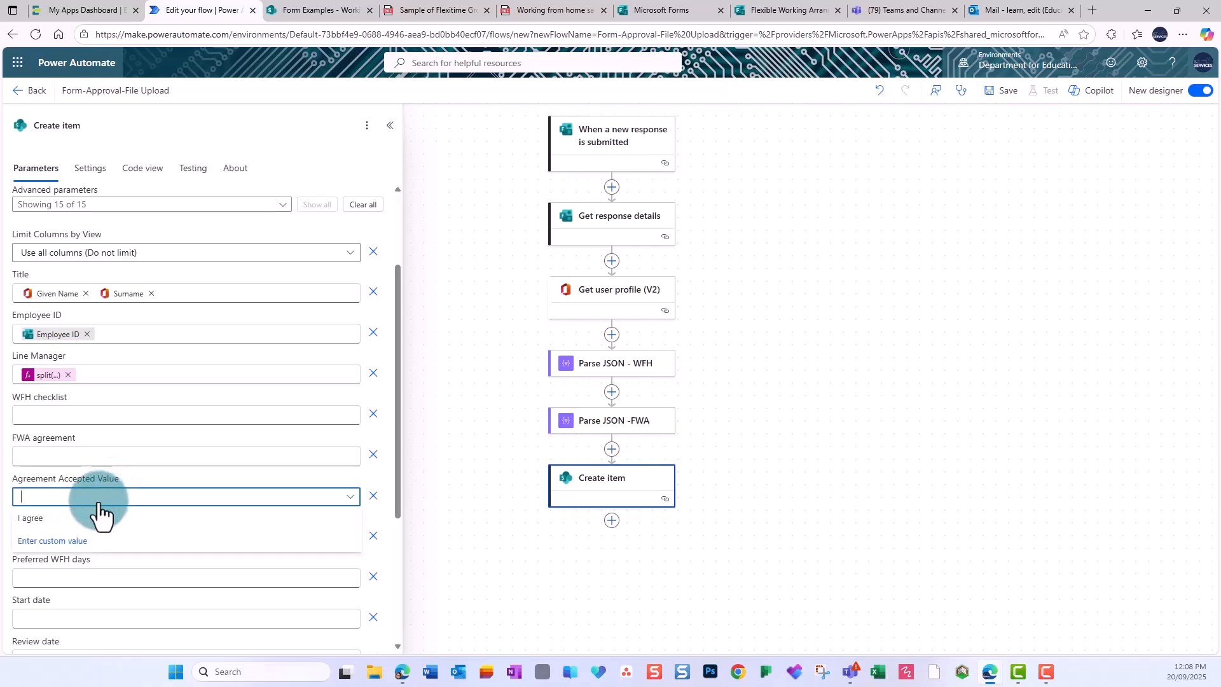
left_click(50, 540)
left_click(8, 491)
type("I under")
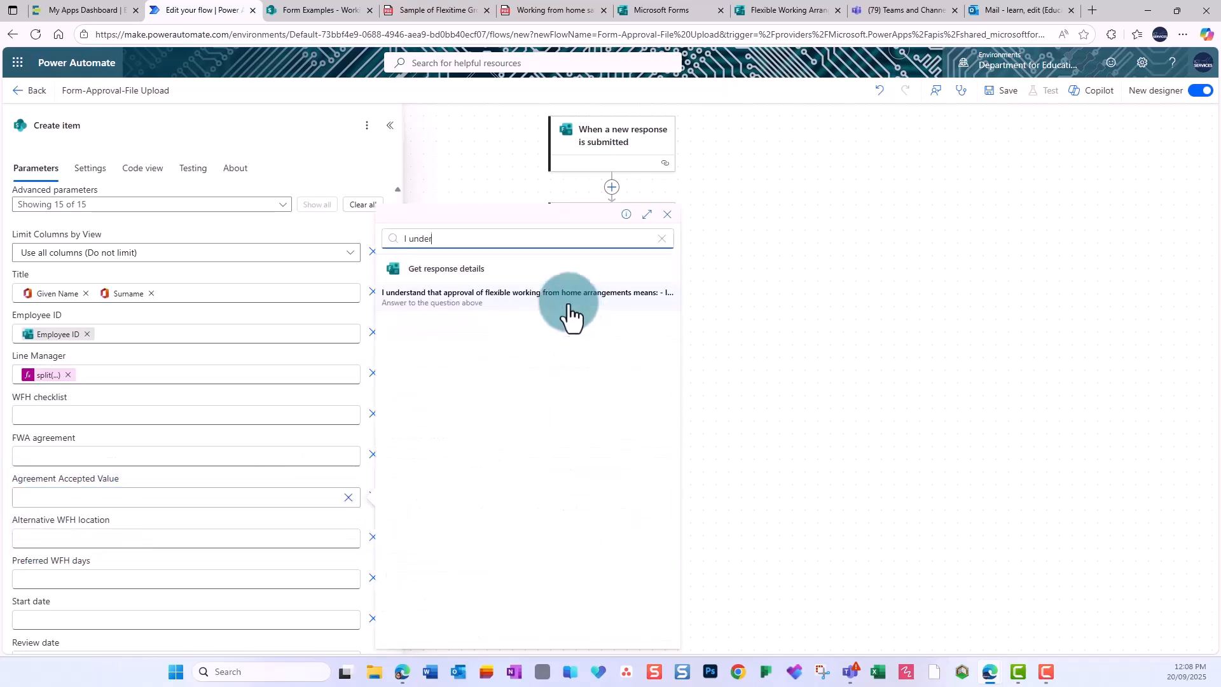
left_click(575, 308)
Map Alternative WFH location and Preferred WFH days to their form answers.
scroll(184, 566, "down", 2)
left_click(142, 411)
left_click(365, 402)
type("loca")
scroll(489, 419, "down", 2)
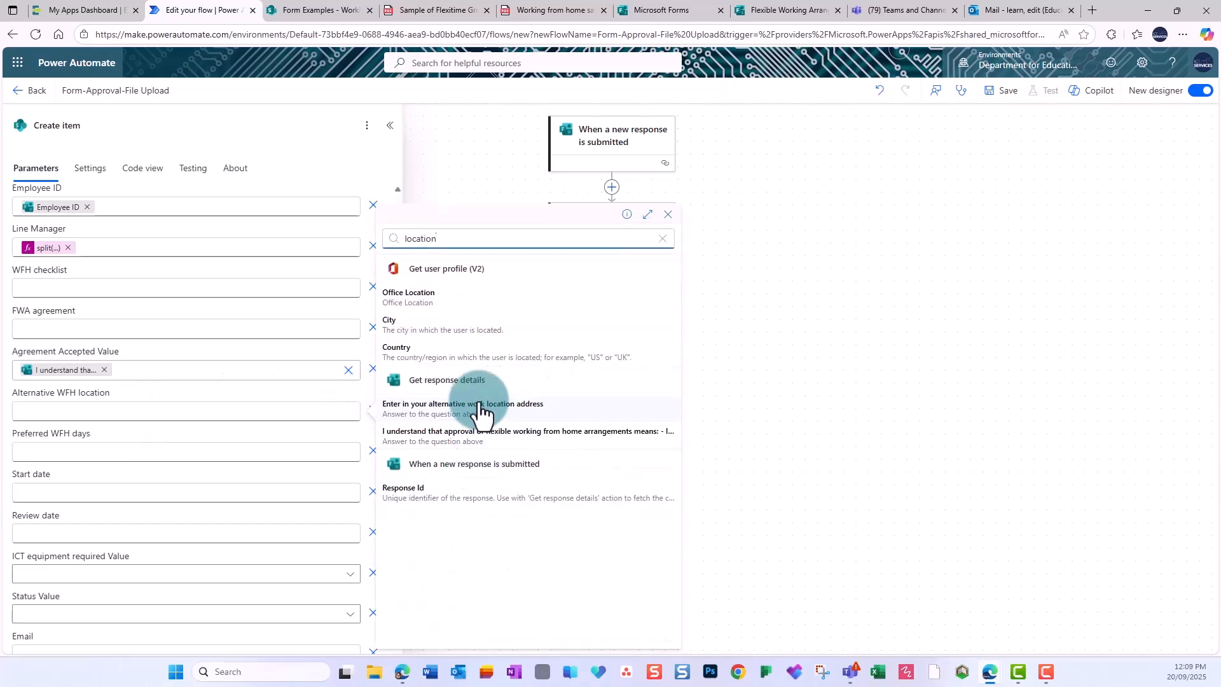
left_click(474, 420)
left_click(204, 450)
left_click(360, 442)
type("days")
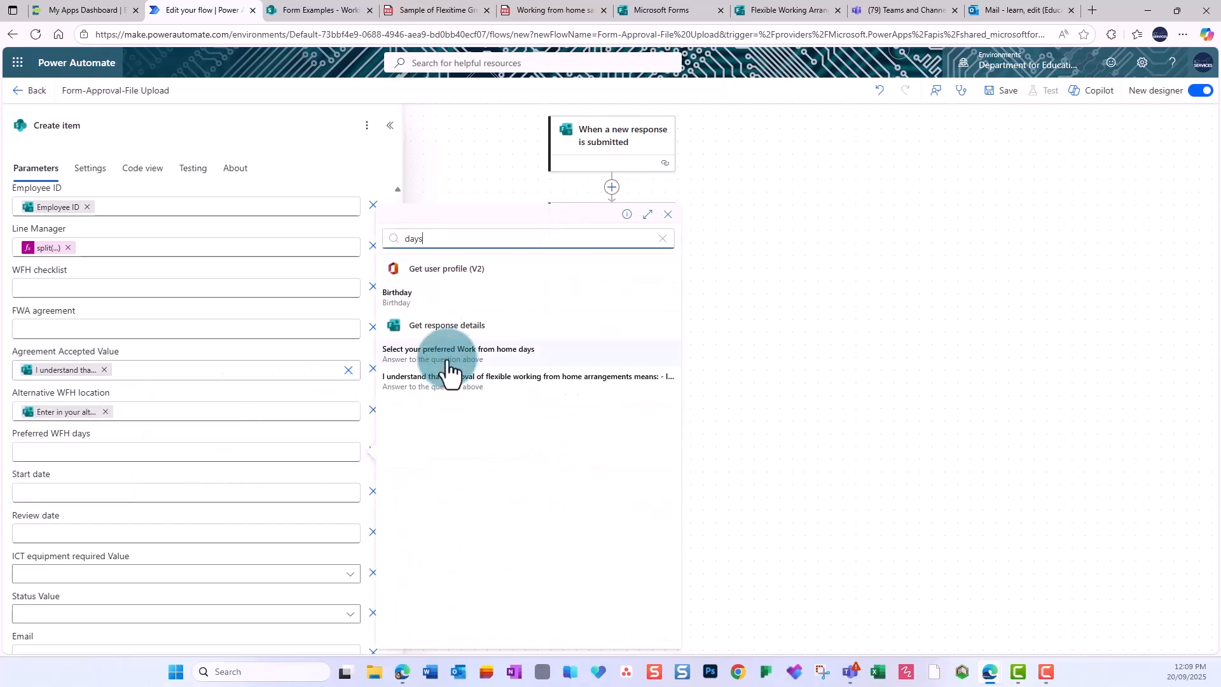
left_click(450, 363)
Map Start date and Review date to the agreement start and review date answers.
left_click(267, 492)
left_click(360, 484)
type("date")
left_click(412, 499)
left_click(224, 531)
left_click(360, 524)
type("review")
left_click(457, 300)
Set ICT equipment required to the form's ICT equipment answer as a custom value.
scroll(140, 476, "down", 2)
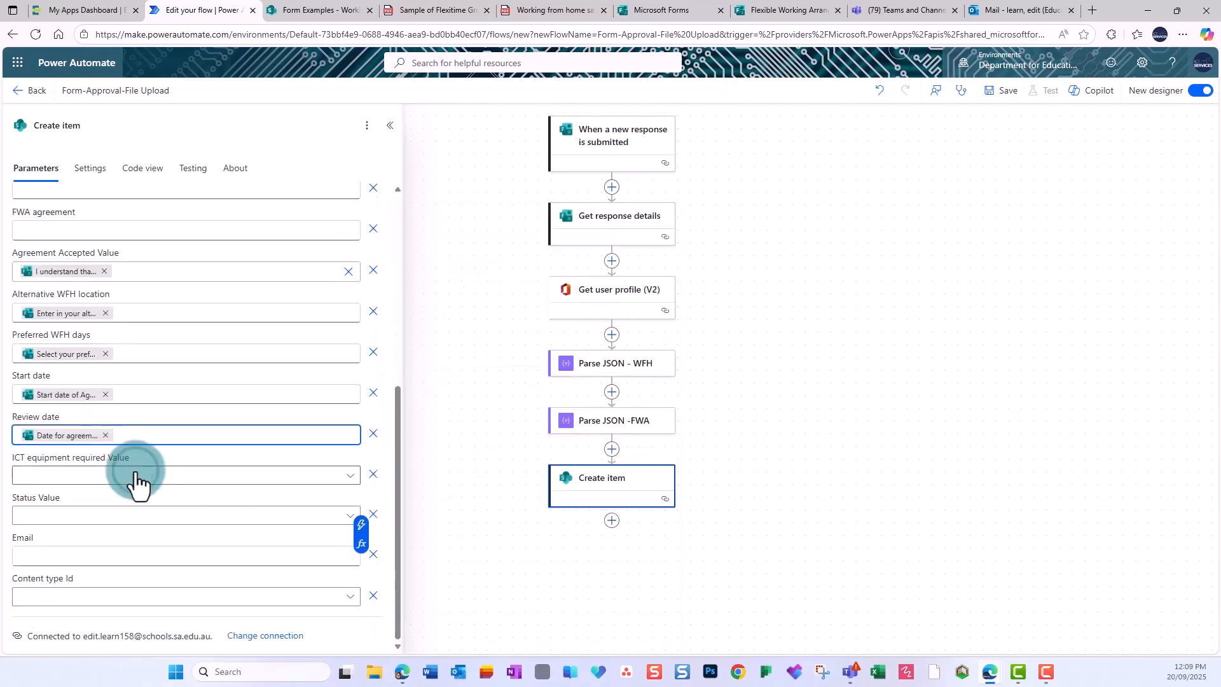
left_click(141, 483)
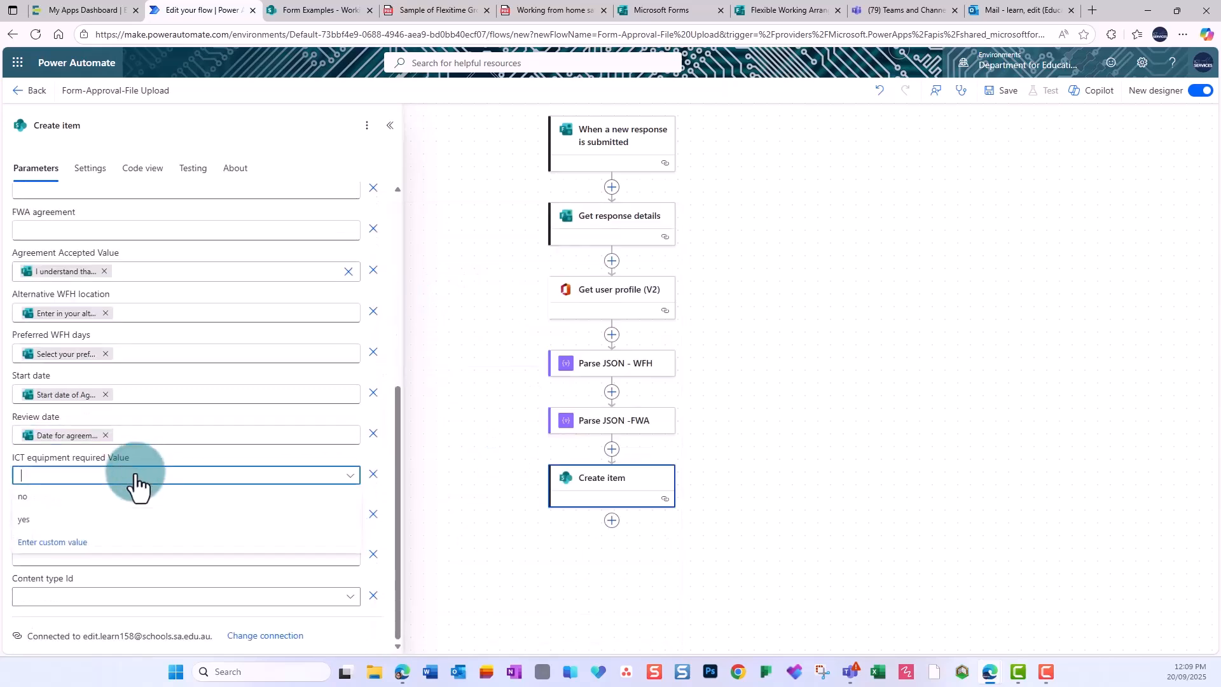
left_click(42, 542)
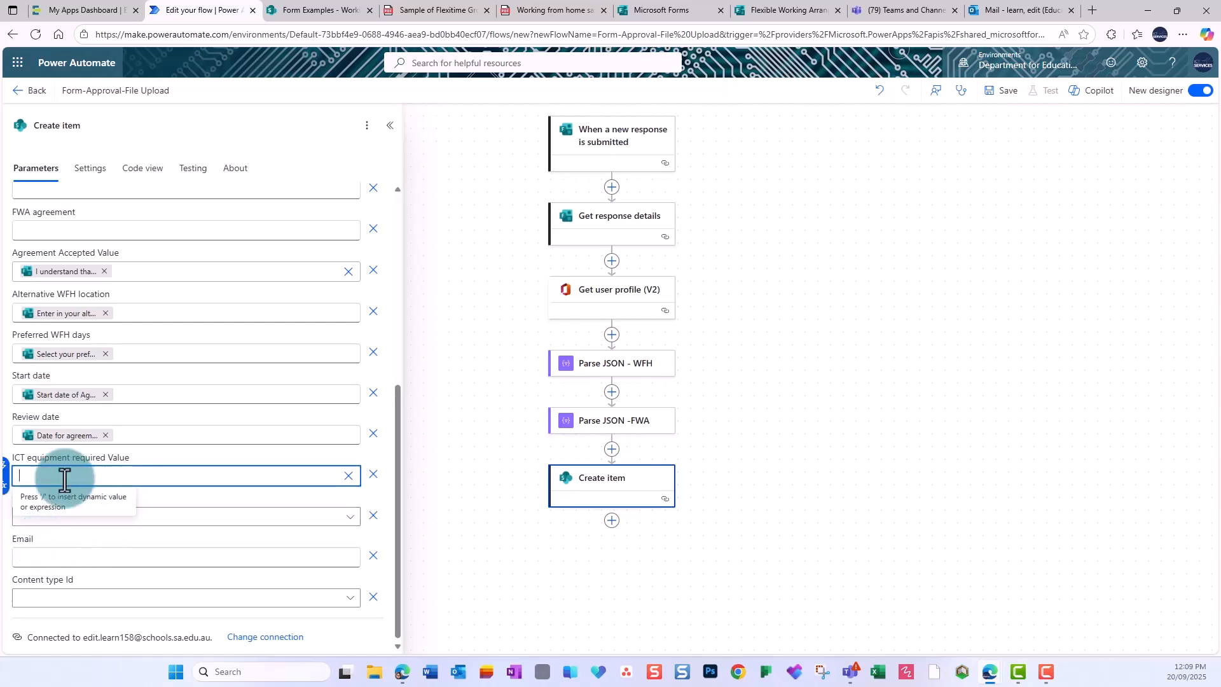
left_click(12, 471)
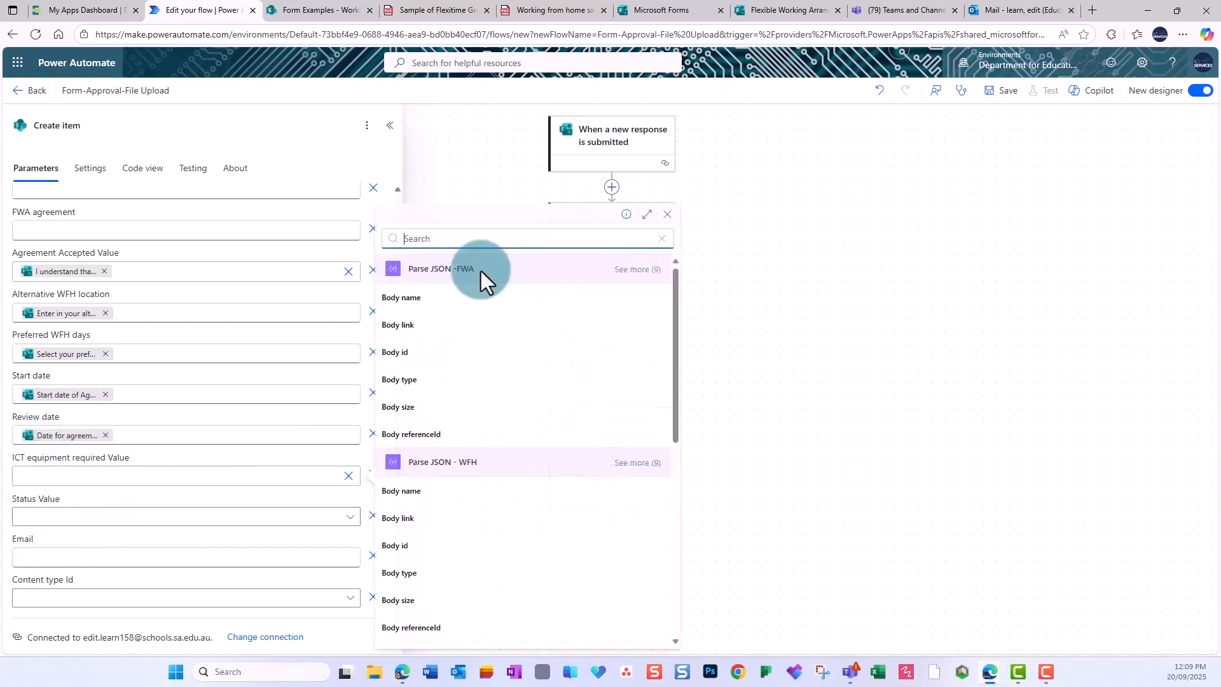
type("ict")
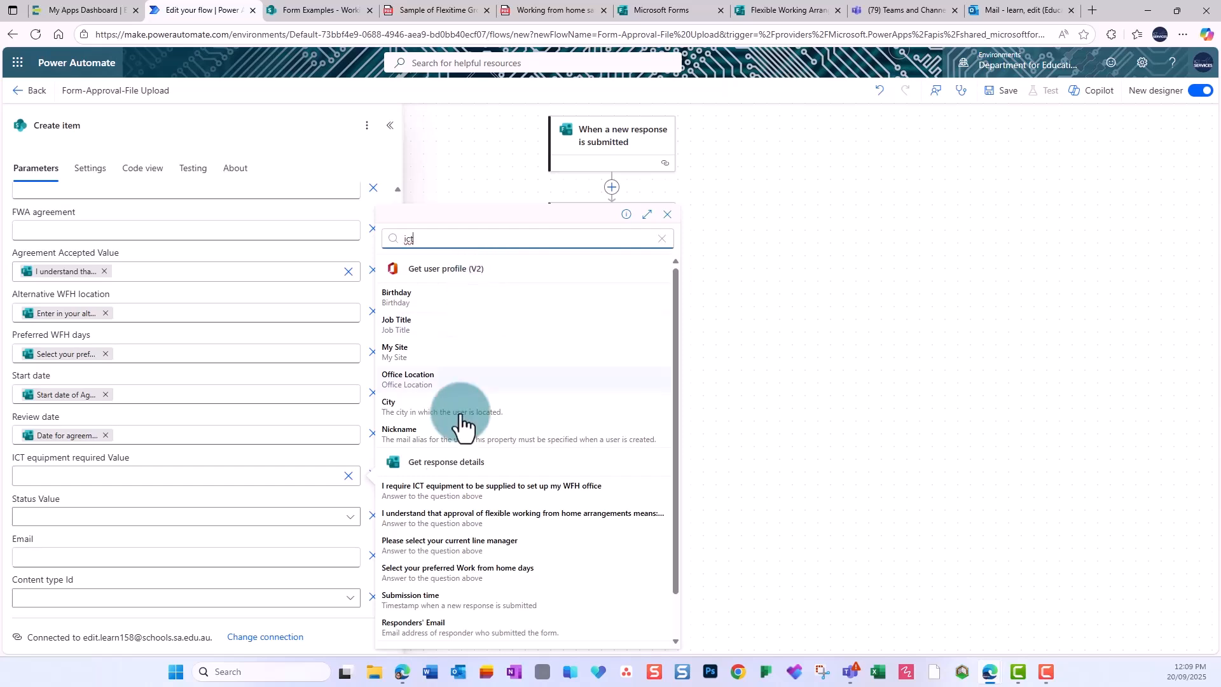
left_click(415, 489)
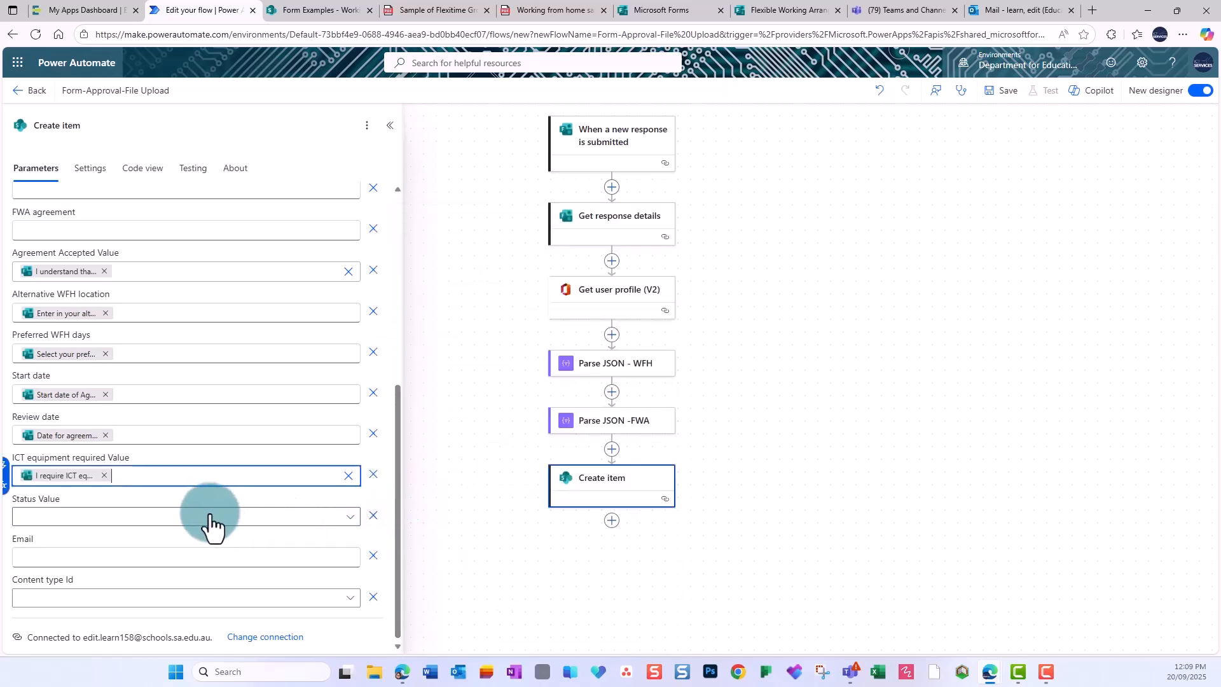
Fill the Email field with the responder's email address.
left_click(125, 556)
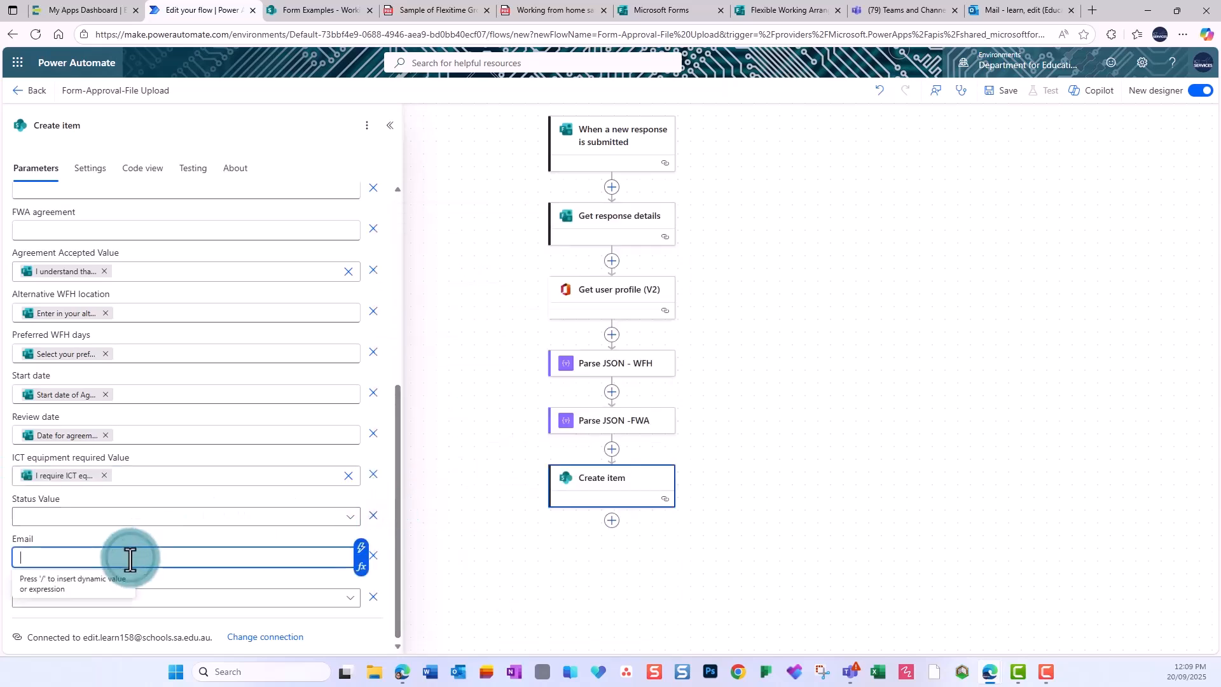
left_click(366, 555)
type("respons")
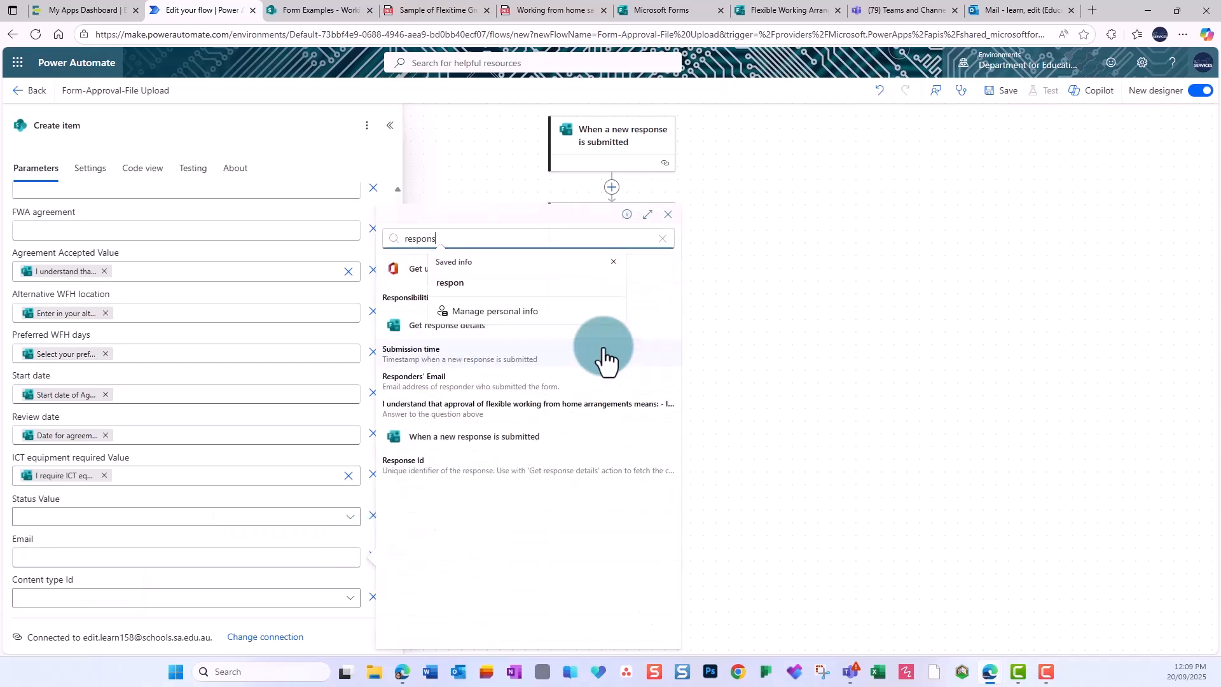
left_click(414, 377)
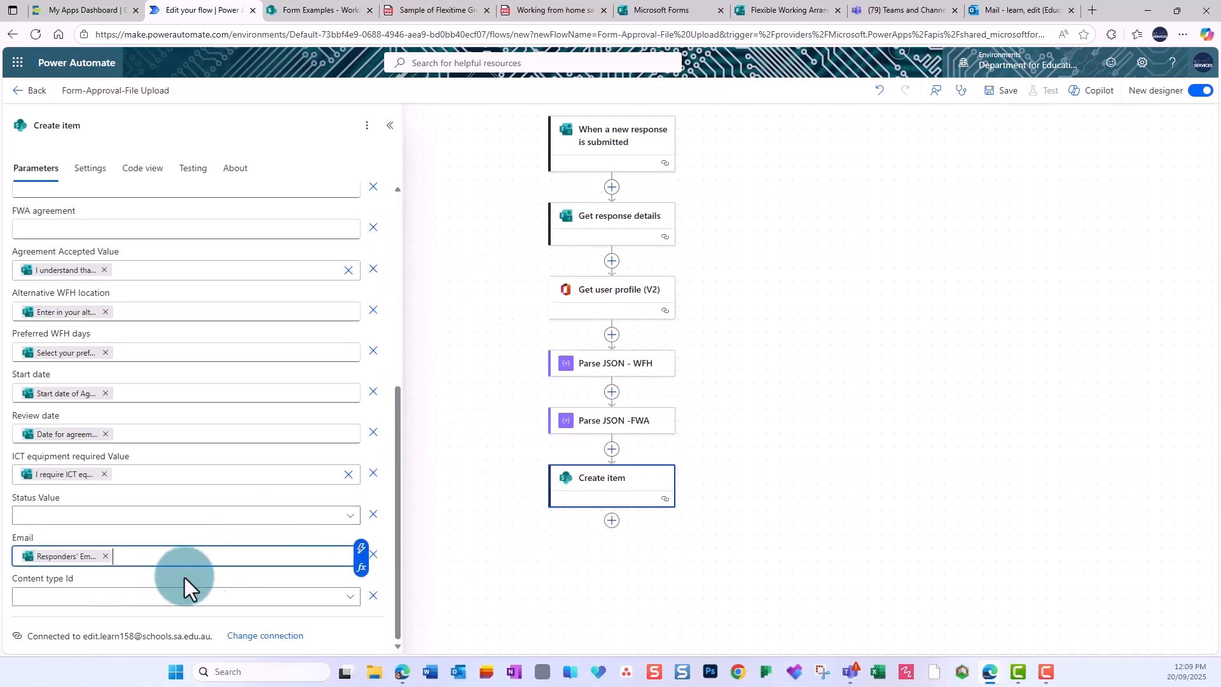
scroll(161, 485, "up", 6)
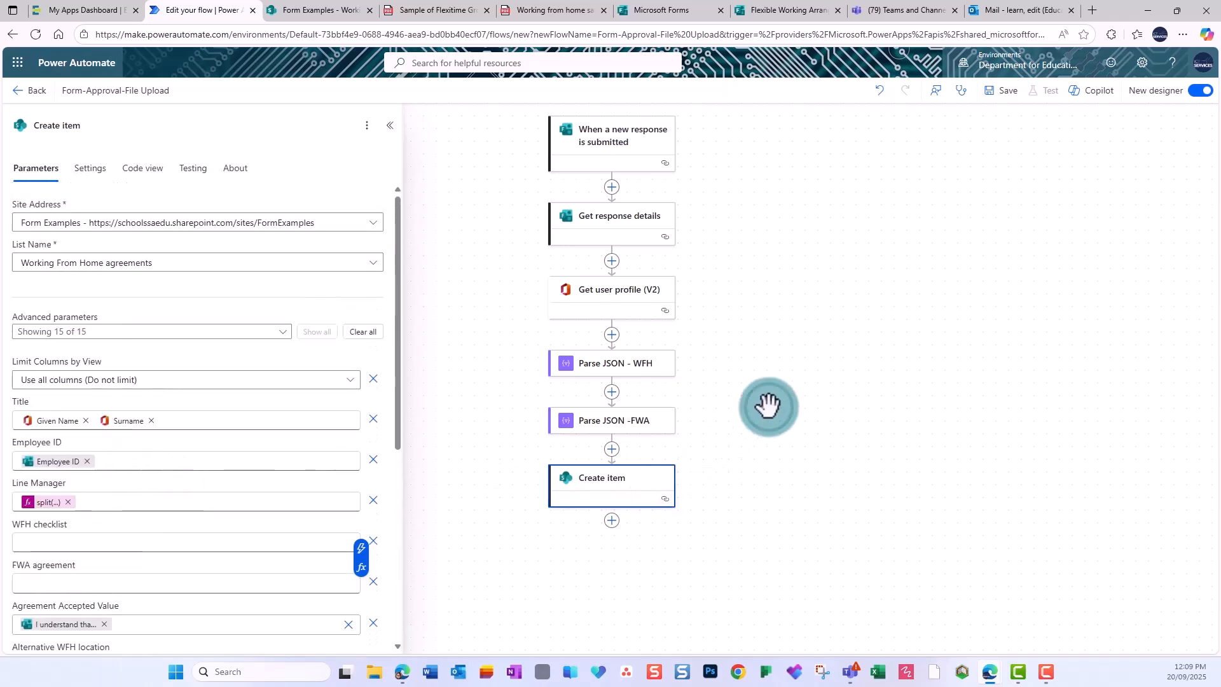
Save the flow and search 'appr' for a new action below Create item.
left_click(768, 405)
left_click(1003, 90)
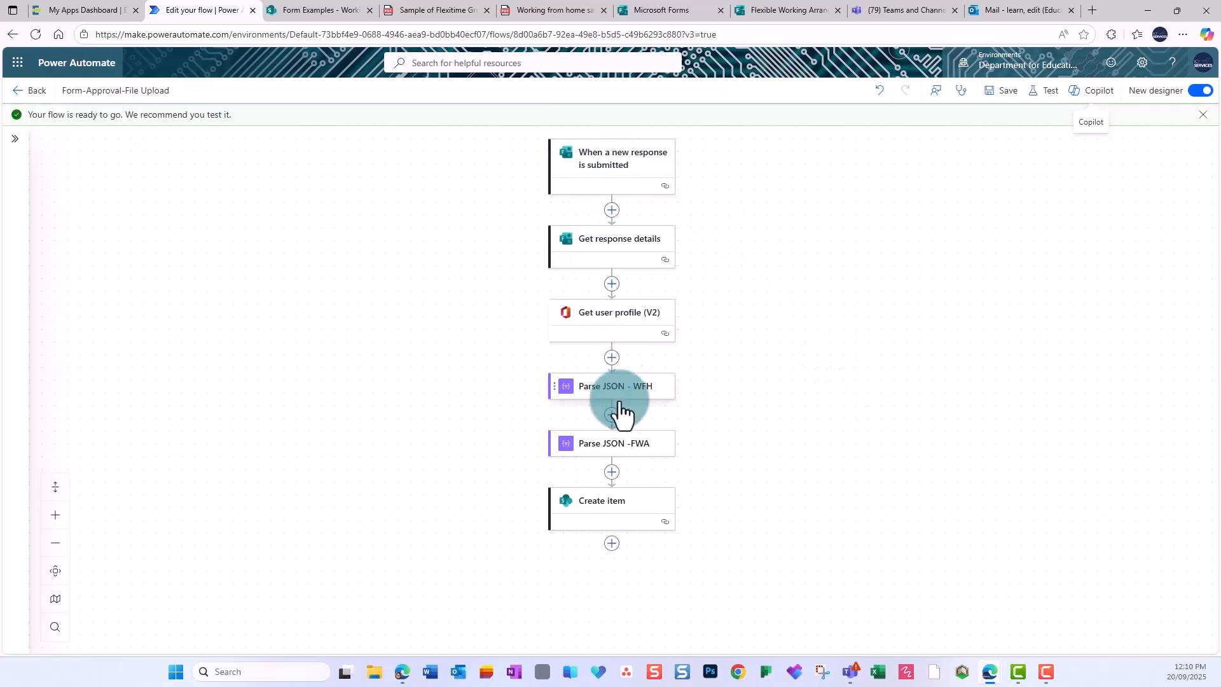
left_click(612, 544)
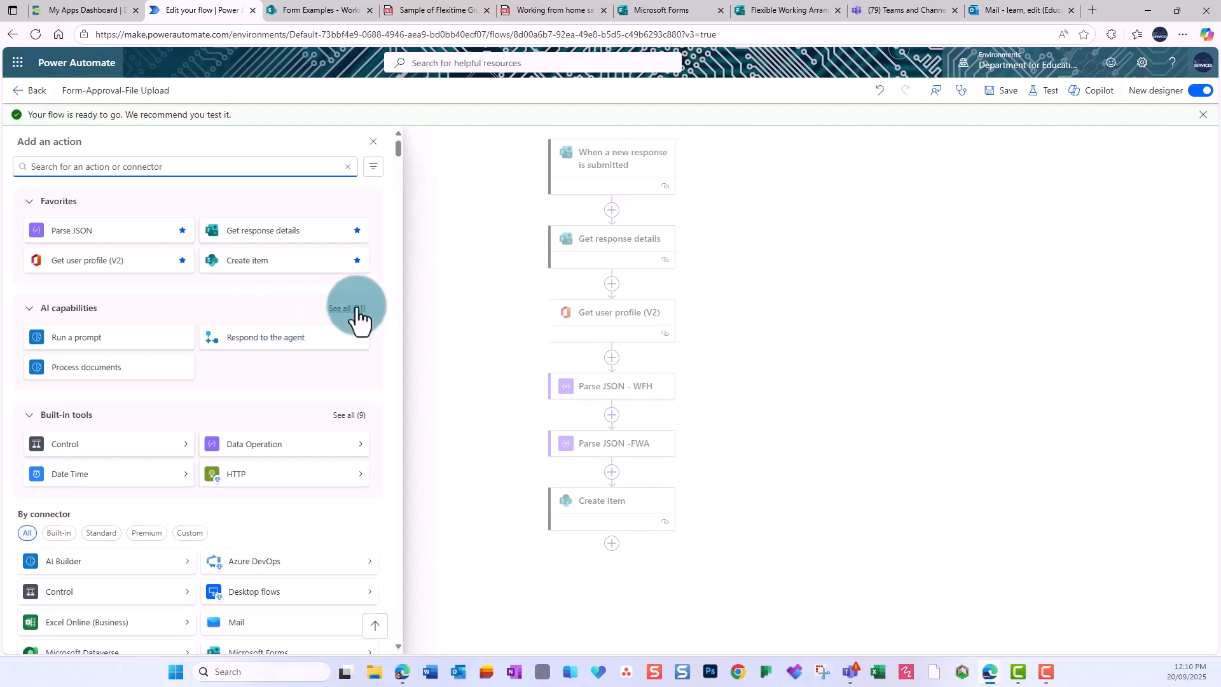
type("approval")
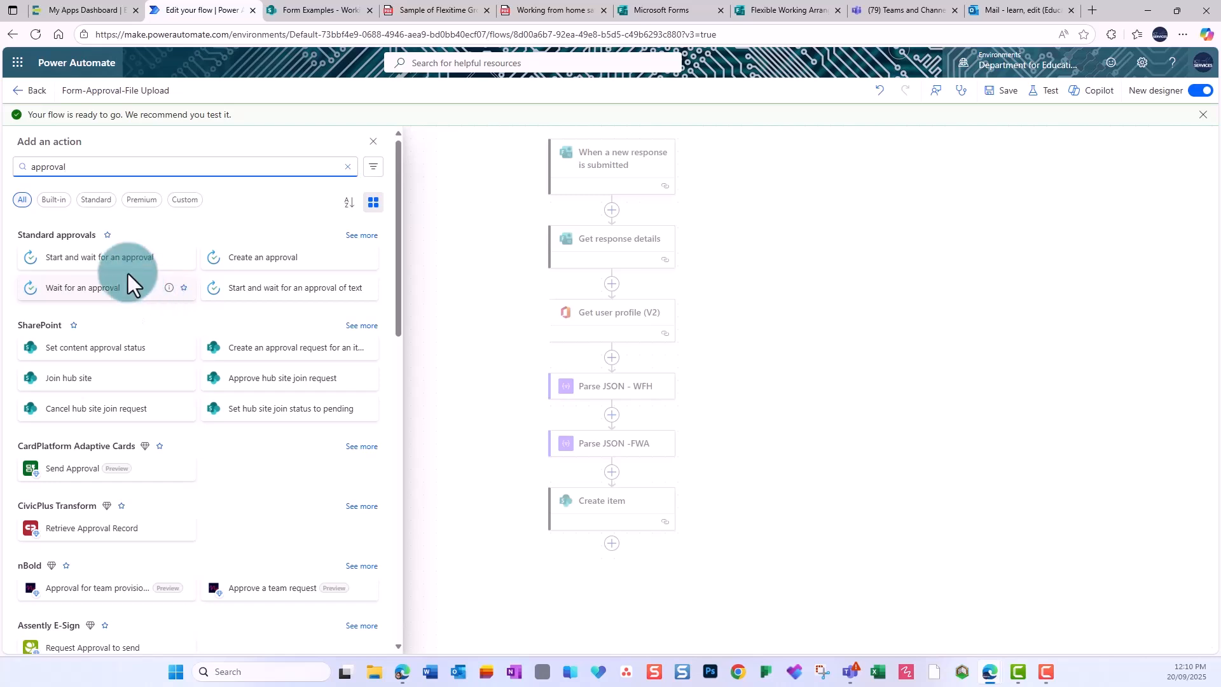
Add an Approve/Reject - First to respond approval titled 'WFH agreement - ' plus Given Name and Surname.
left_click(95, 266)
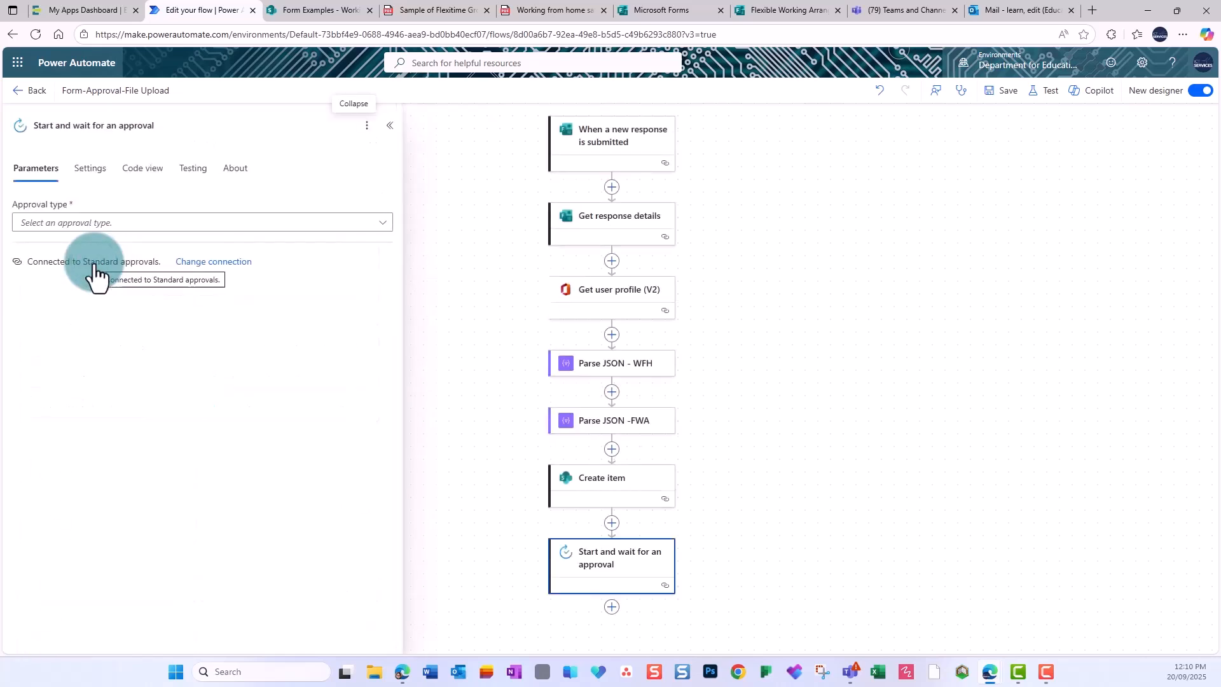
left_click(381, 222)
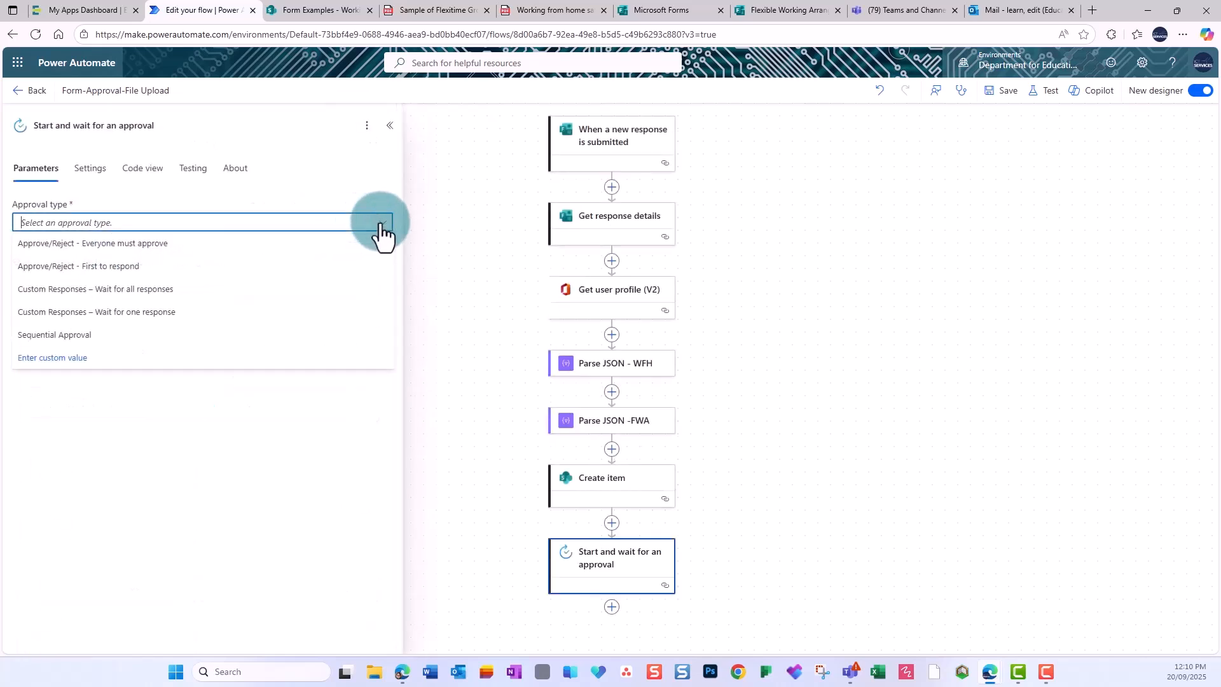
left_click(106, 267)
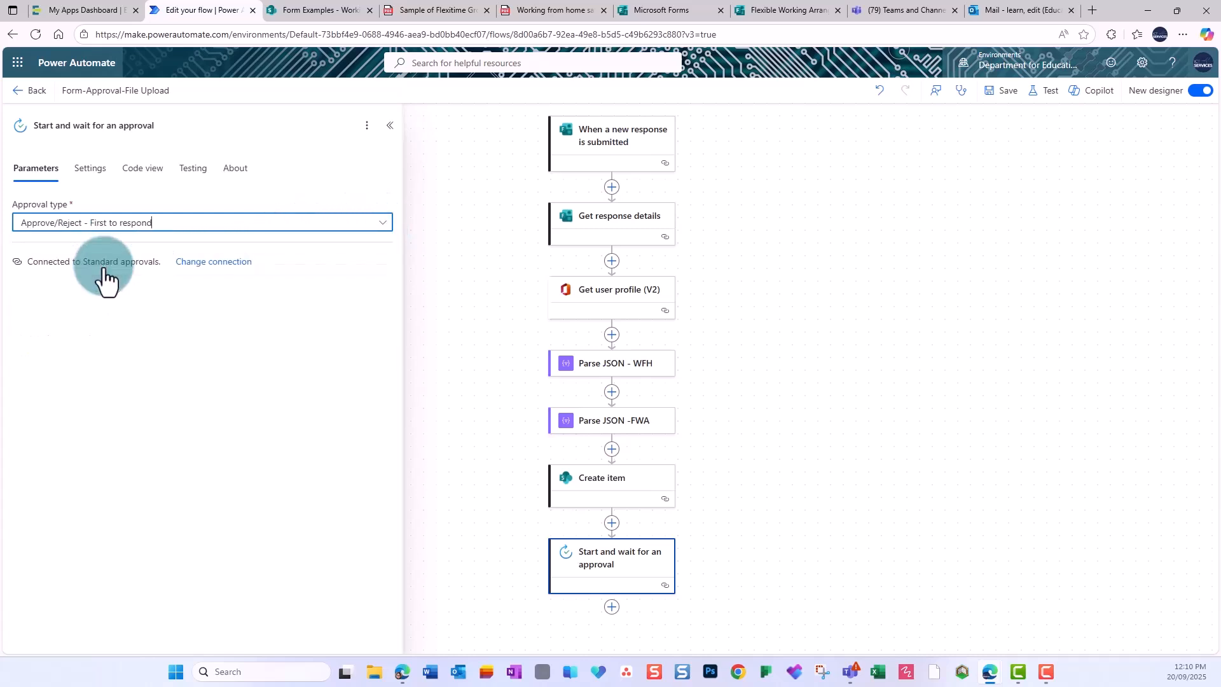
left_click(309, 265)
type("WFH agreement -")
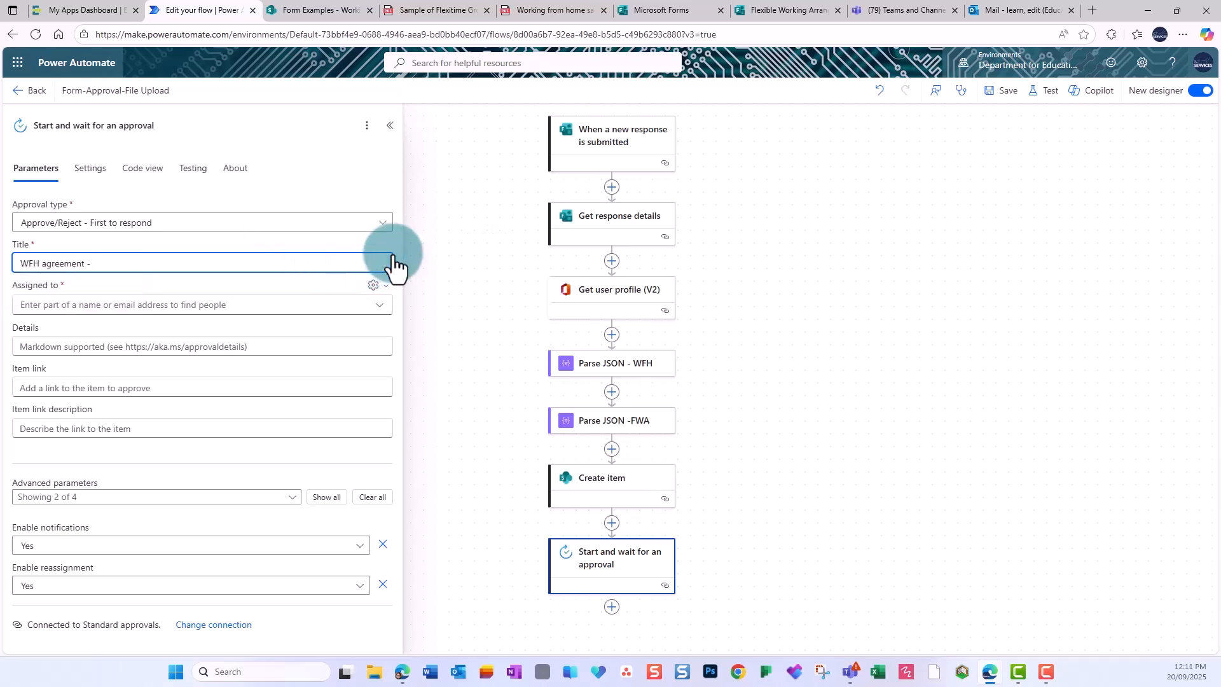
left_click(394, 258)
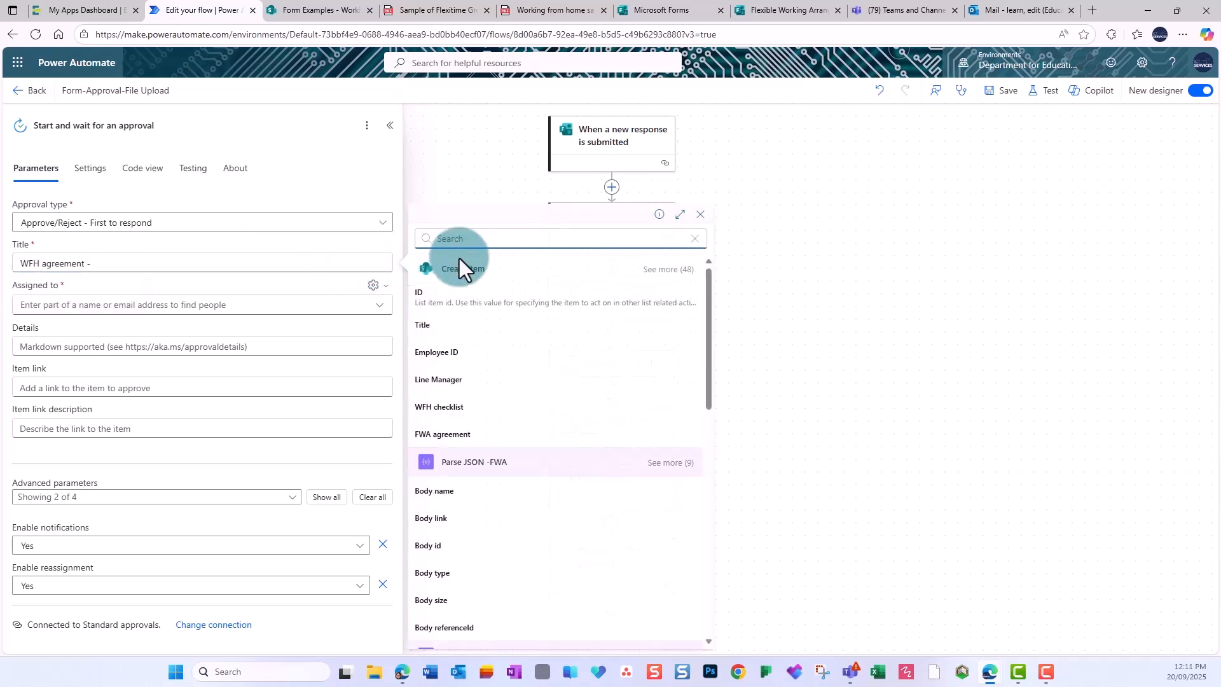
type("given")
left_click(478, 569)
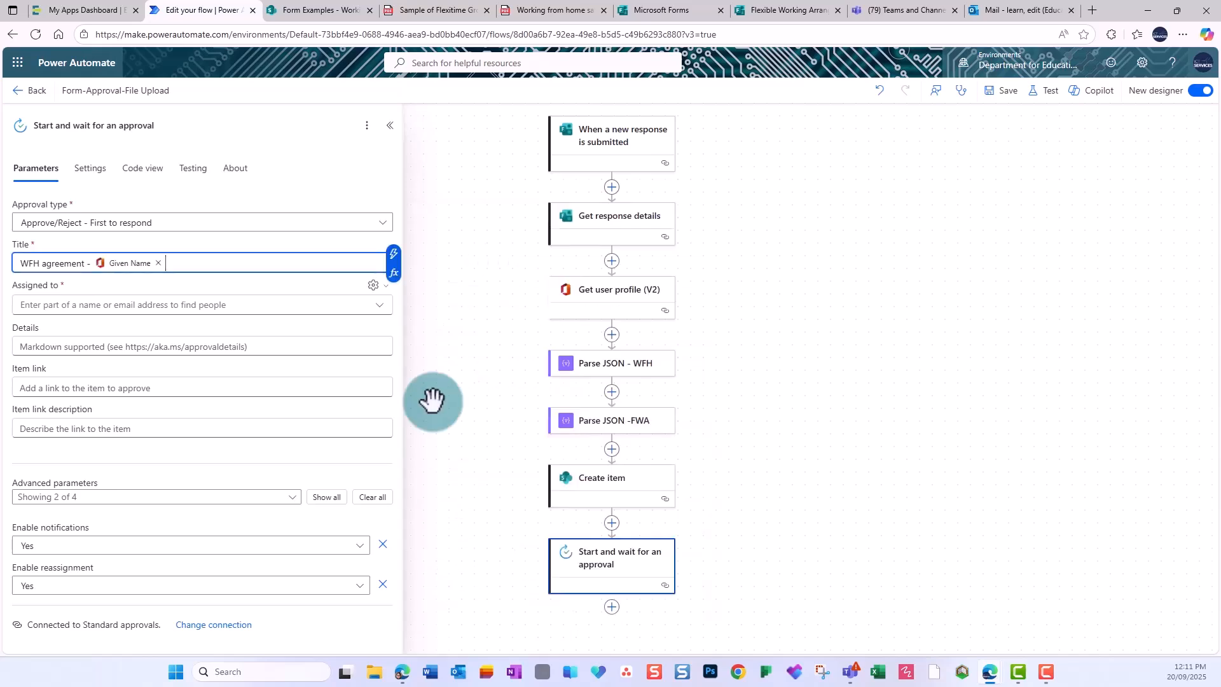
left_click(394, 254)
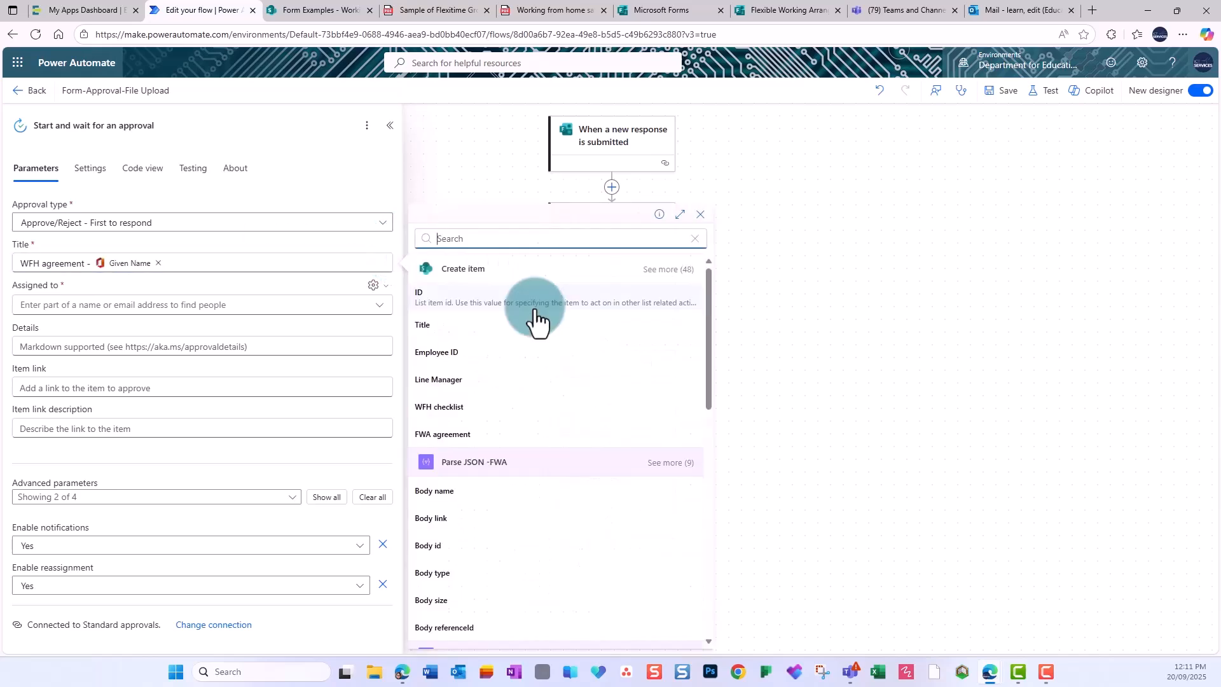
type("surn")
left_click(469, 354)
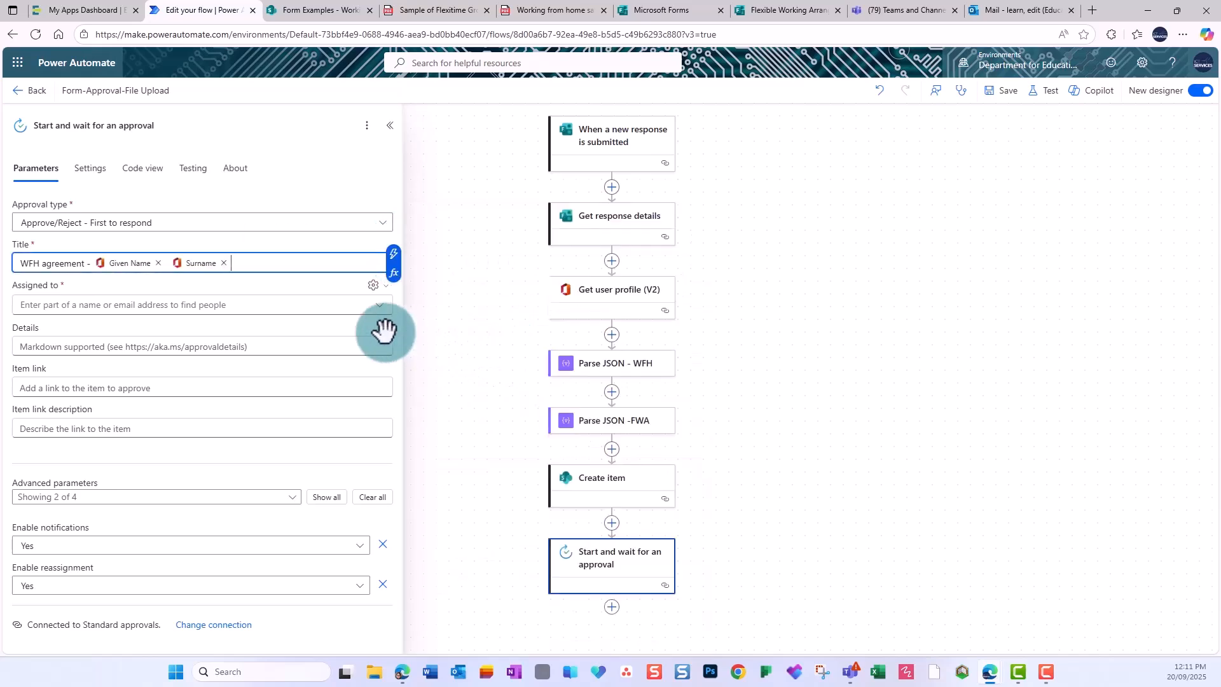
Switch the Assigned to field to plain email address entry.
left_click(91, 304)
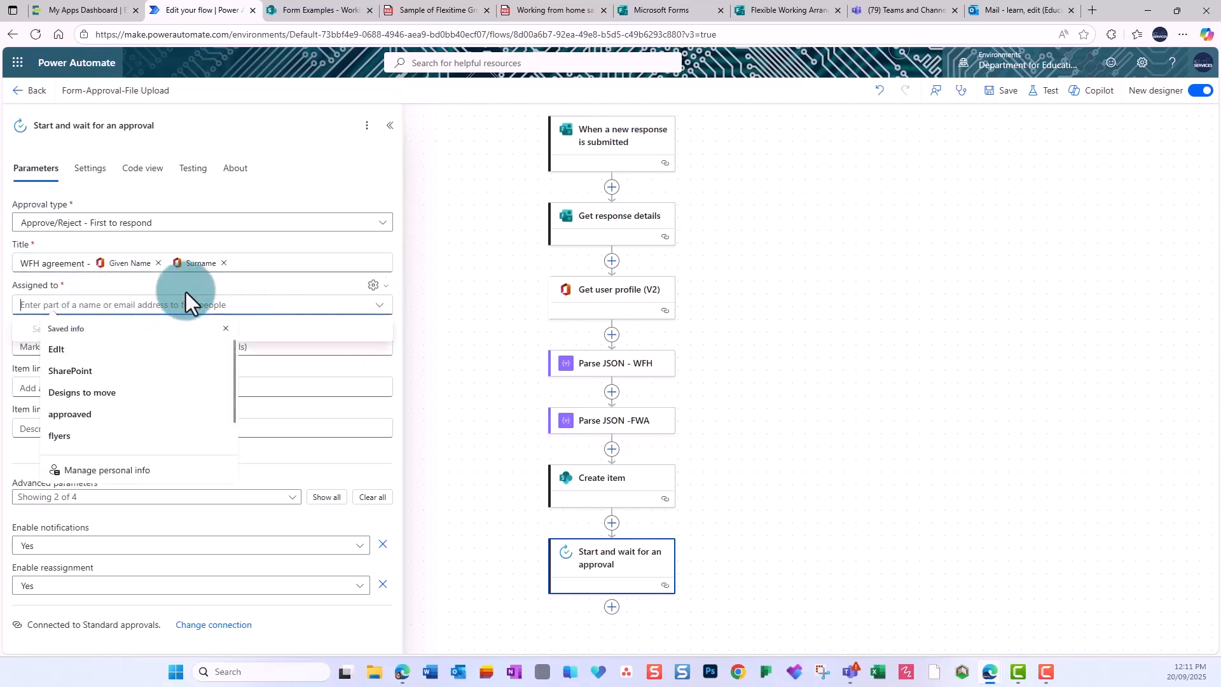
left_click(227, 326)
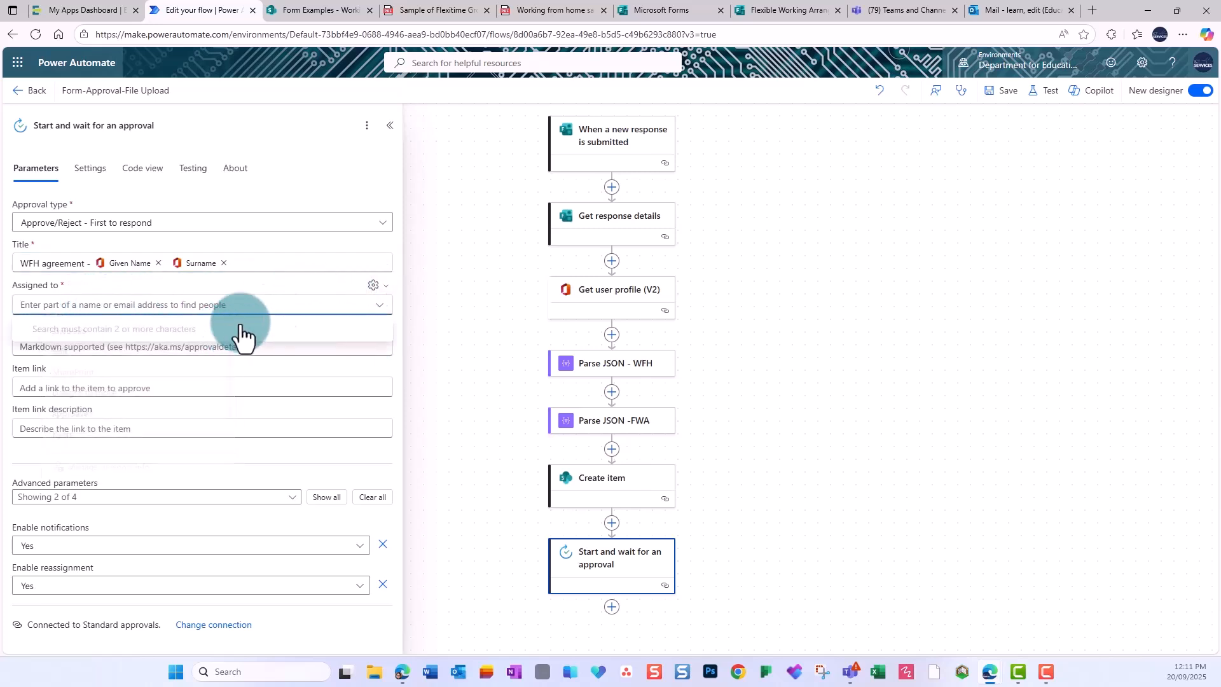
left_click(370, 293)
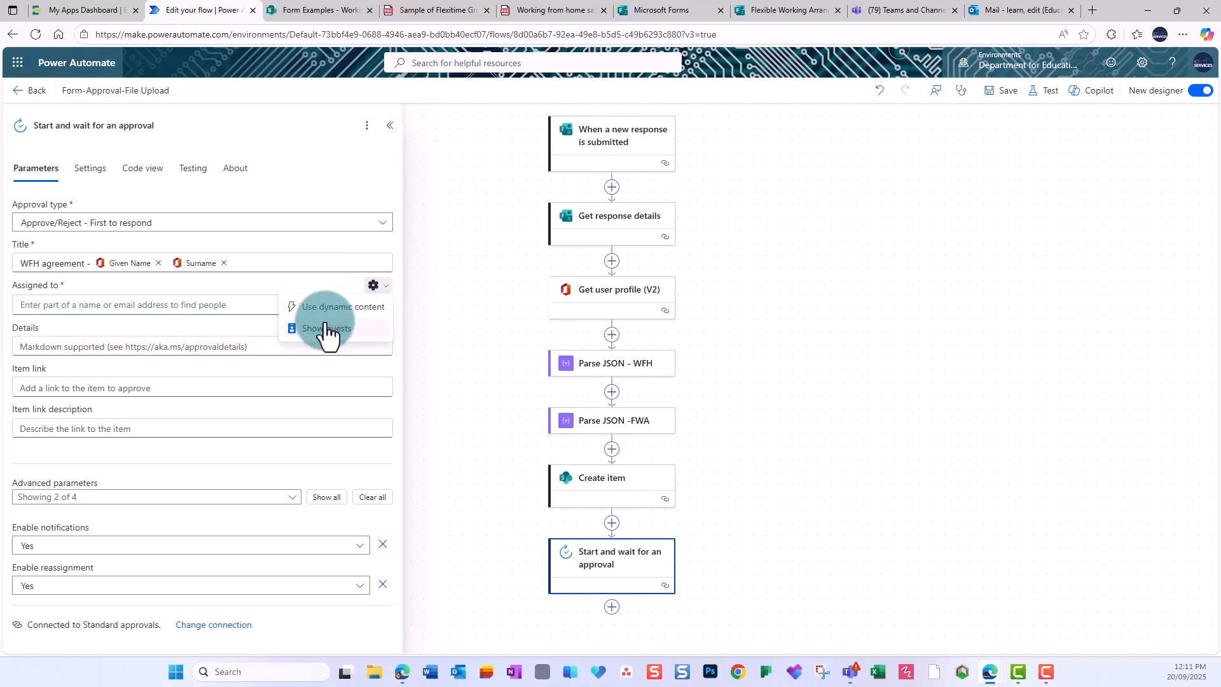
left_click(339, 320)
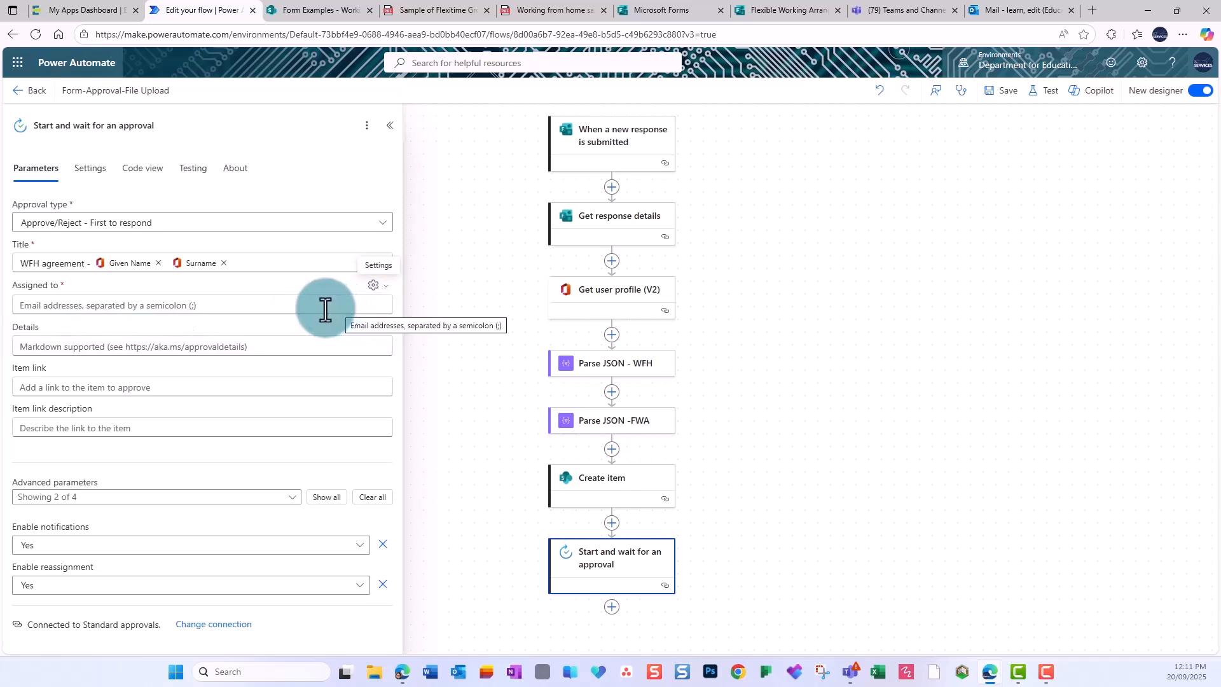
left_click(325, 310)
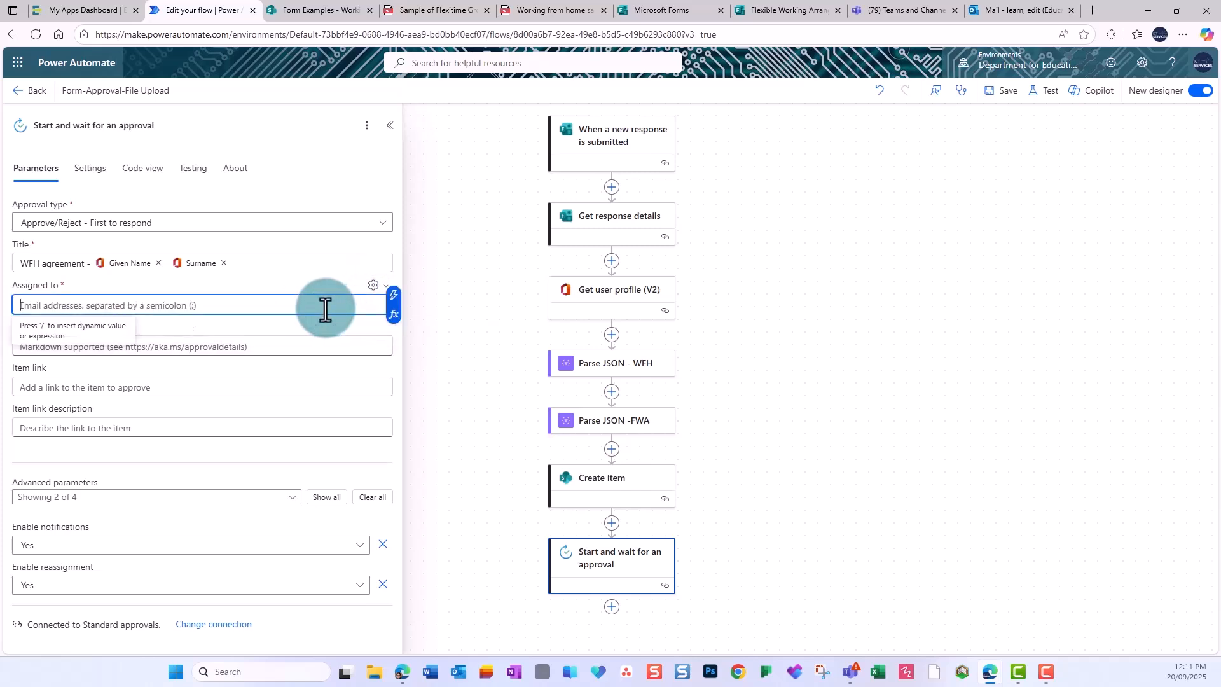
Start an assignee expression using the line manager form answer.
left_click(393, 314)
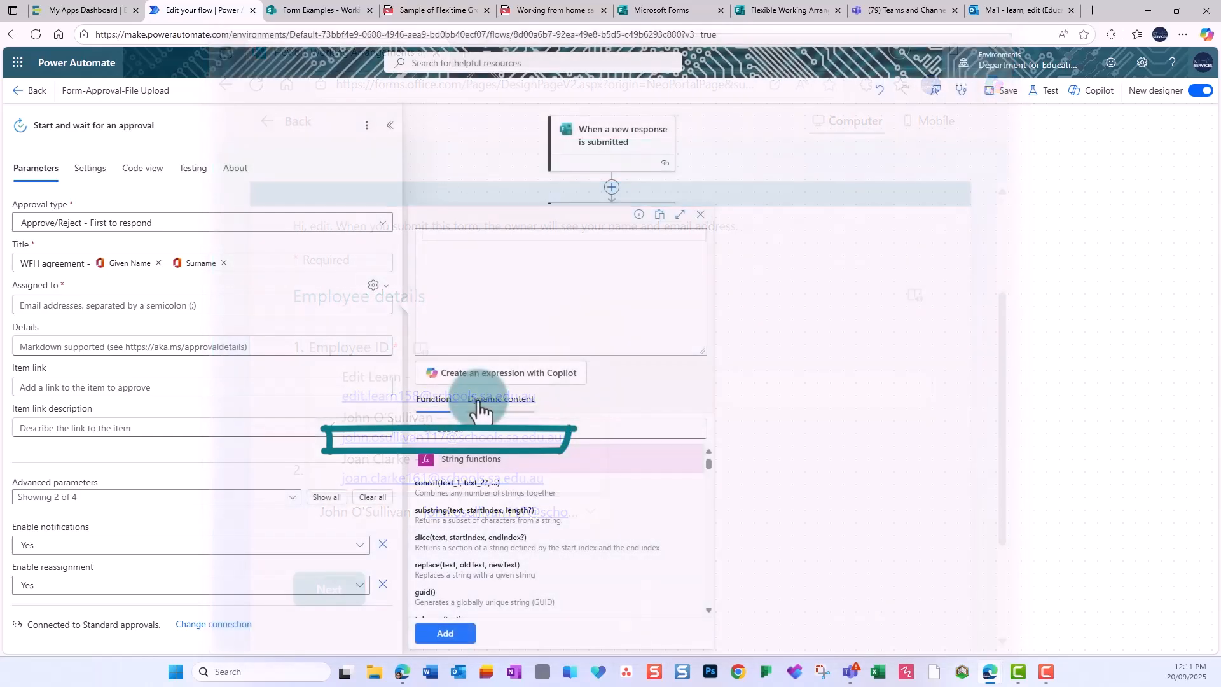
left_click(483, 404)
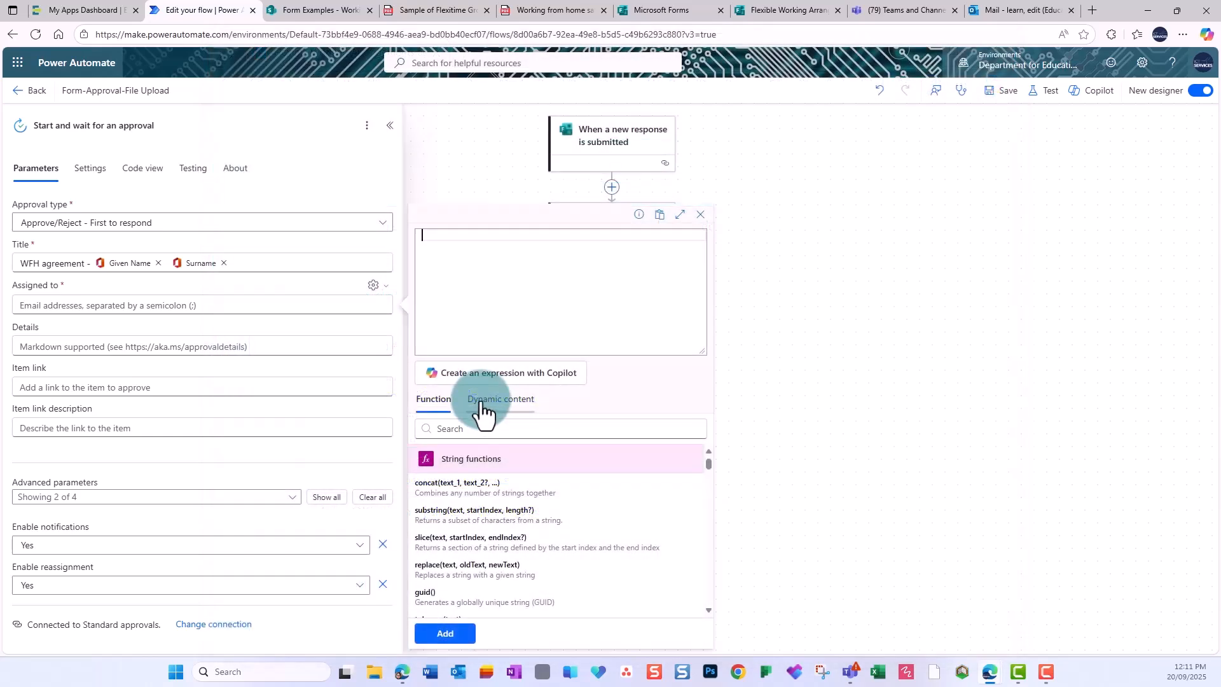
left_click(485, 429)
type("line")
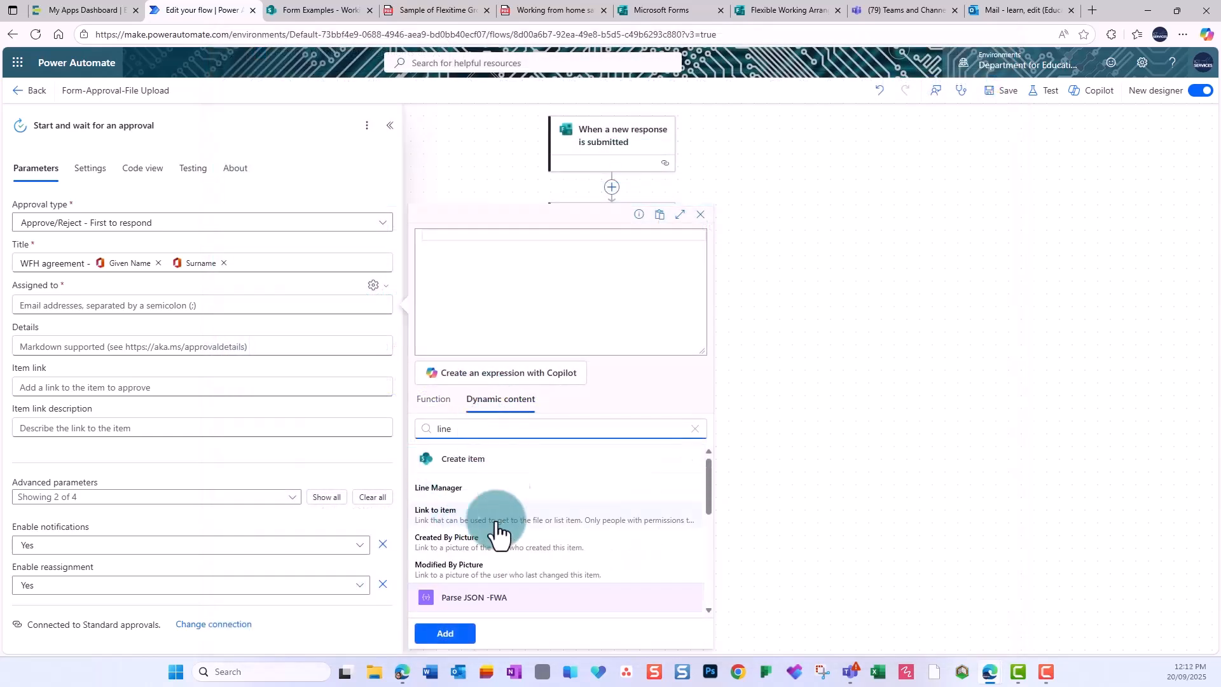
scroll(496, 503, "down", 5)
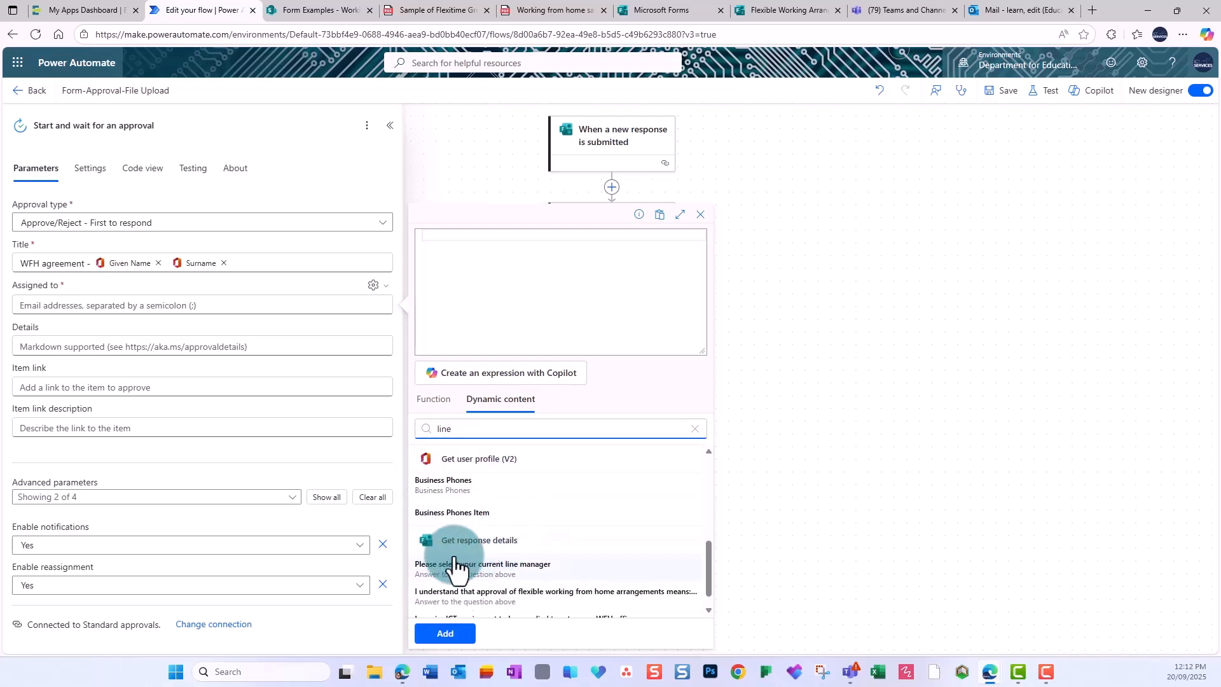
left_click(536, 560)
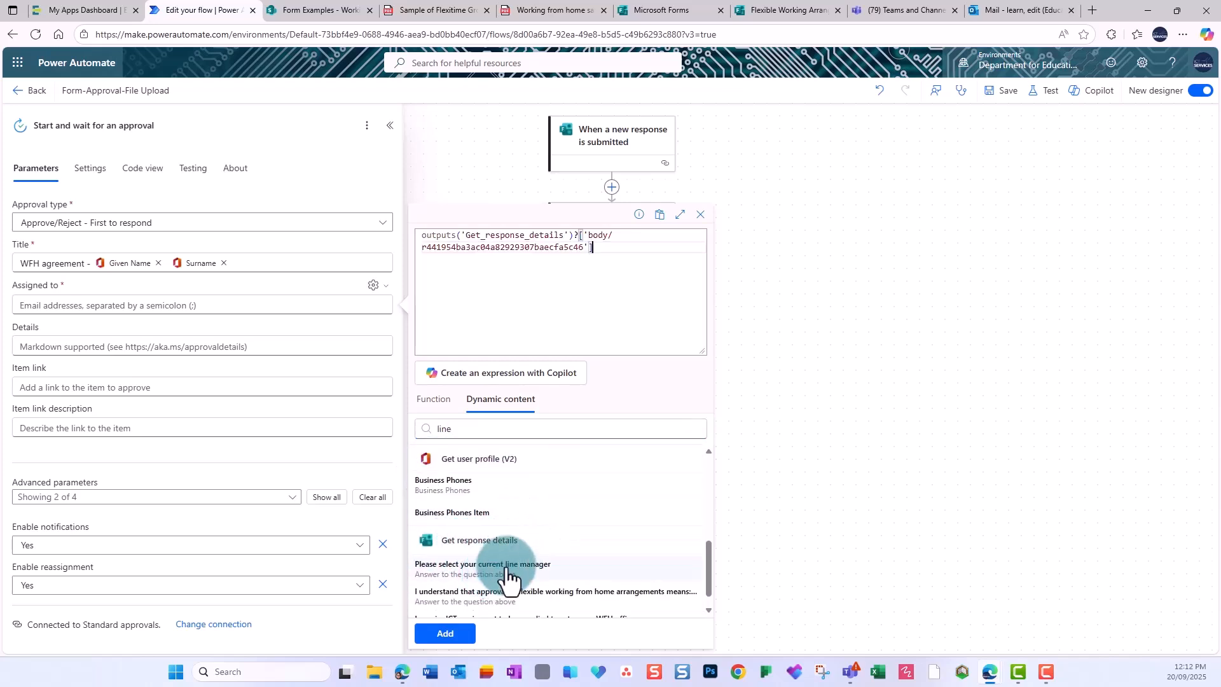
Have Copilot write a last(split(...)) expression keeping only the email address, and accept it.
left_click(521, 378)
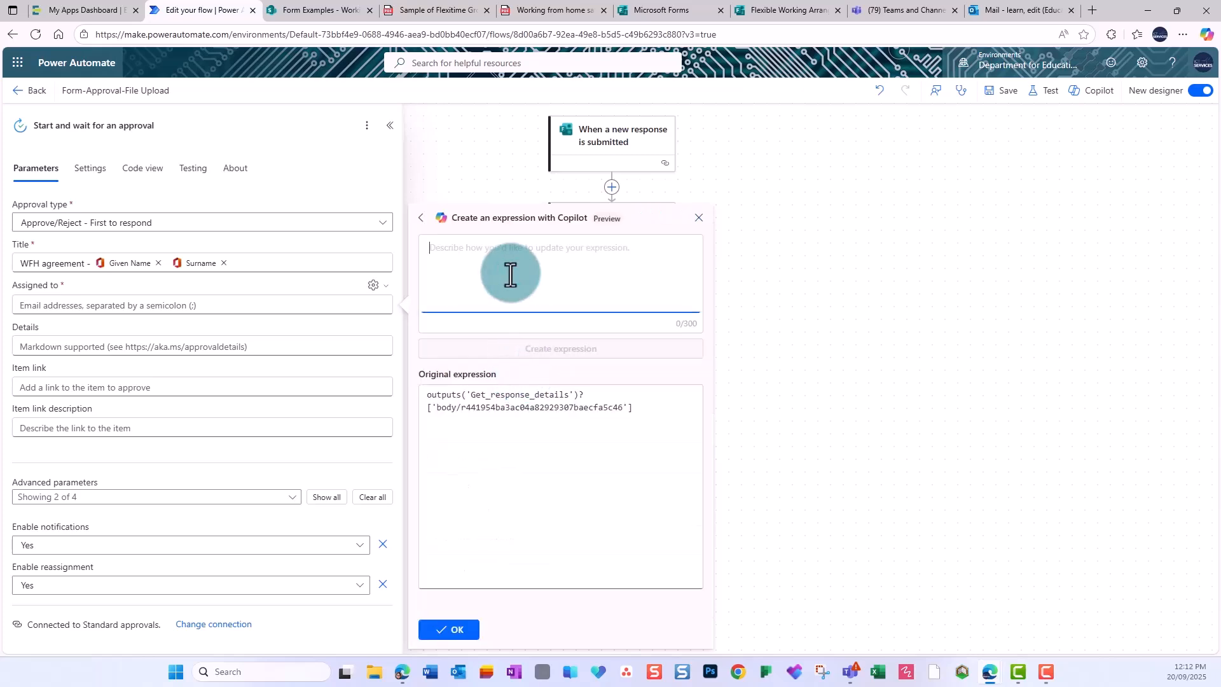
type("Split this so tha")
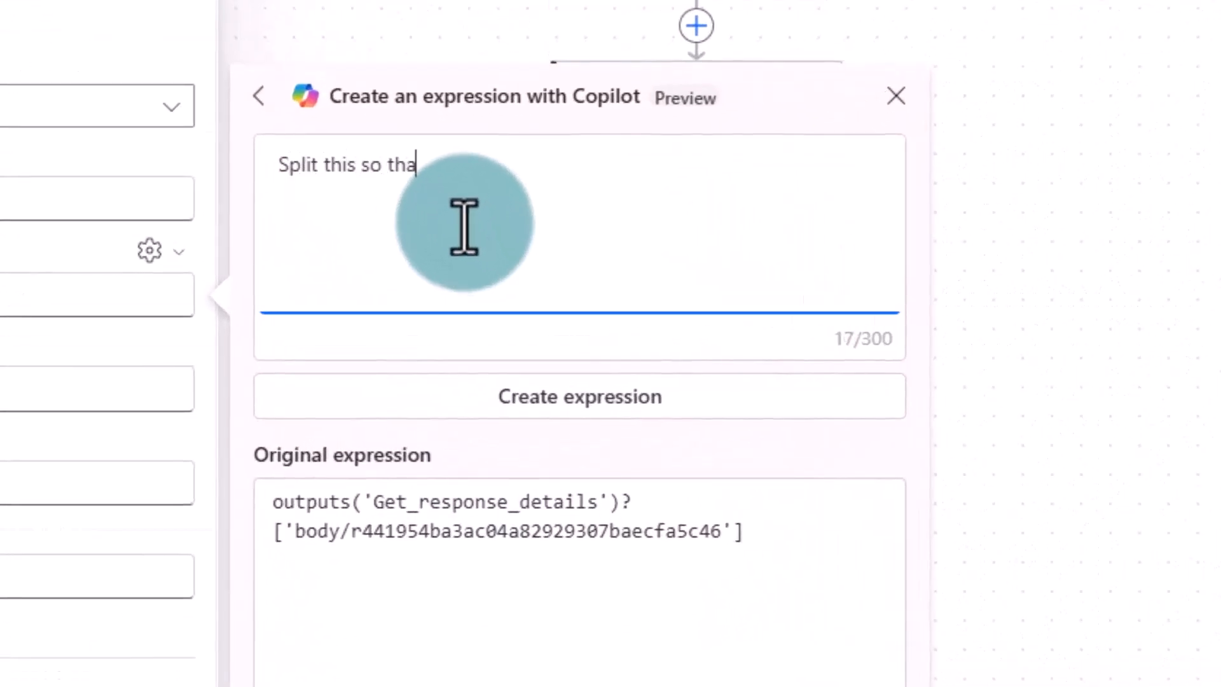
type("t only the email adress is added - example:")
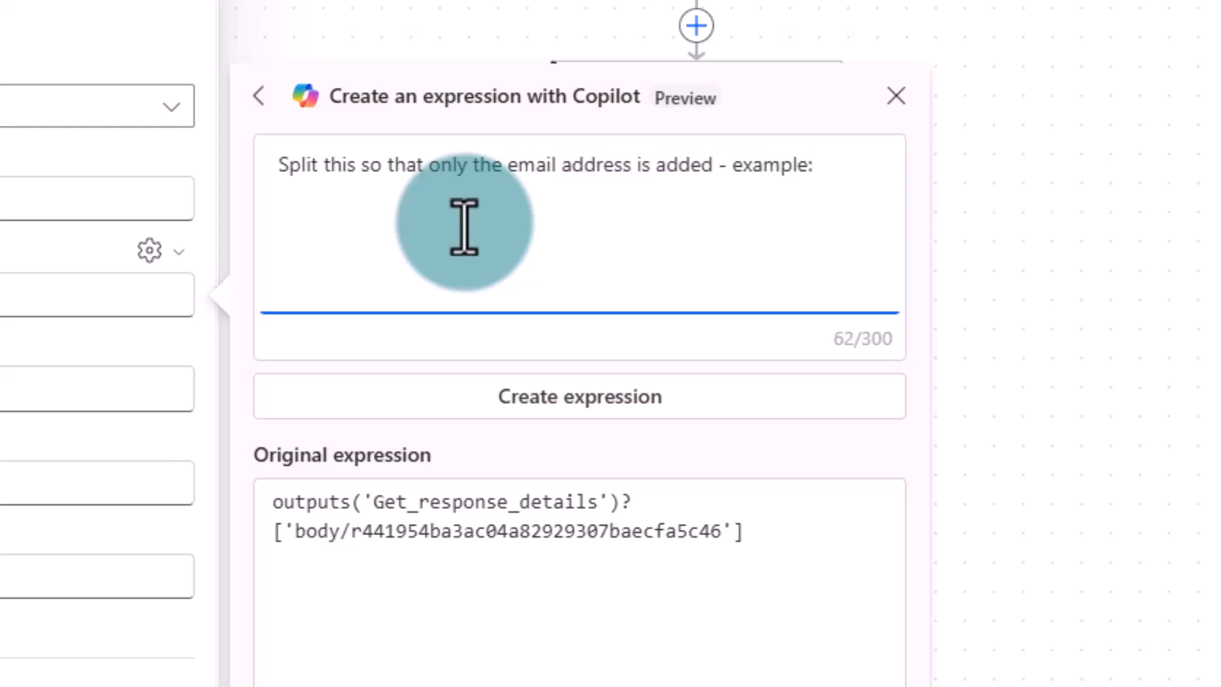
key("ctrl+v")
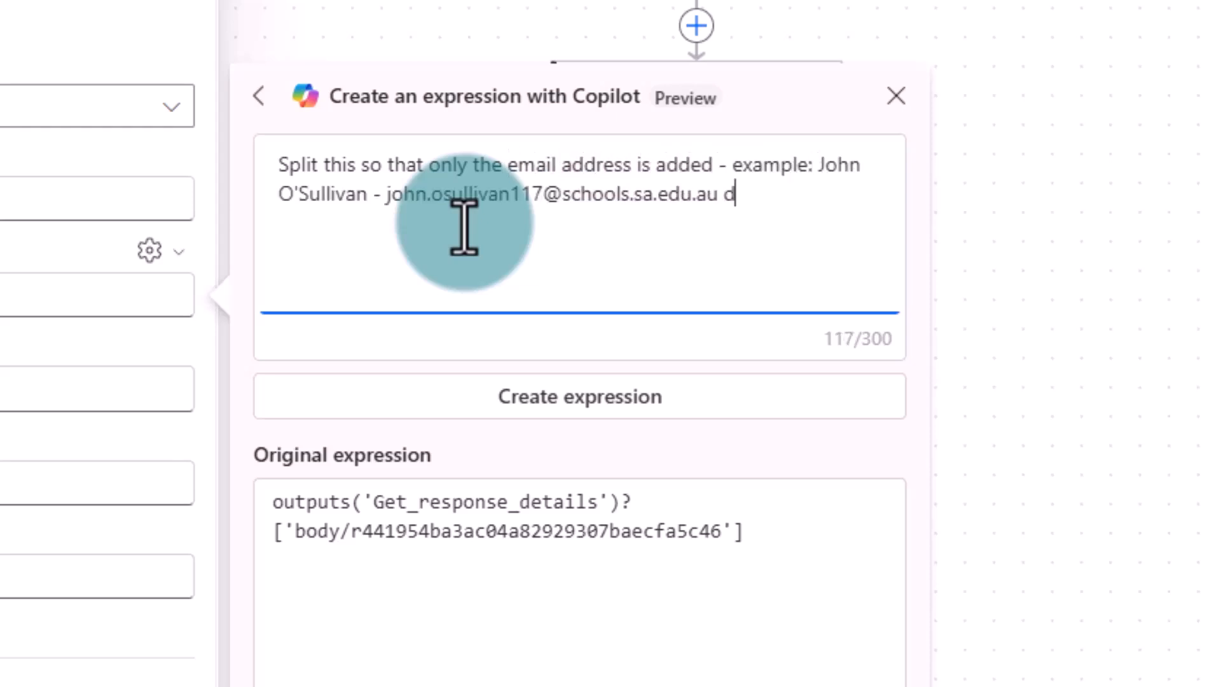
key("super+v")
left_click(1087, 471)
left_click_drag(437, 226, 294, 226)
key("BackSpace")
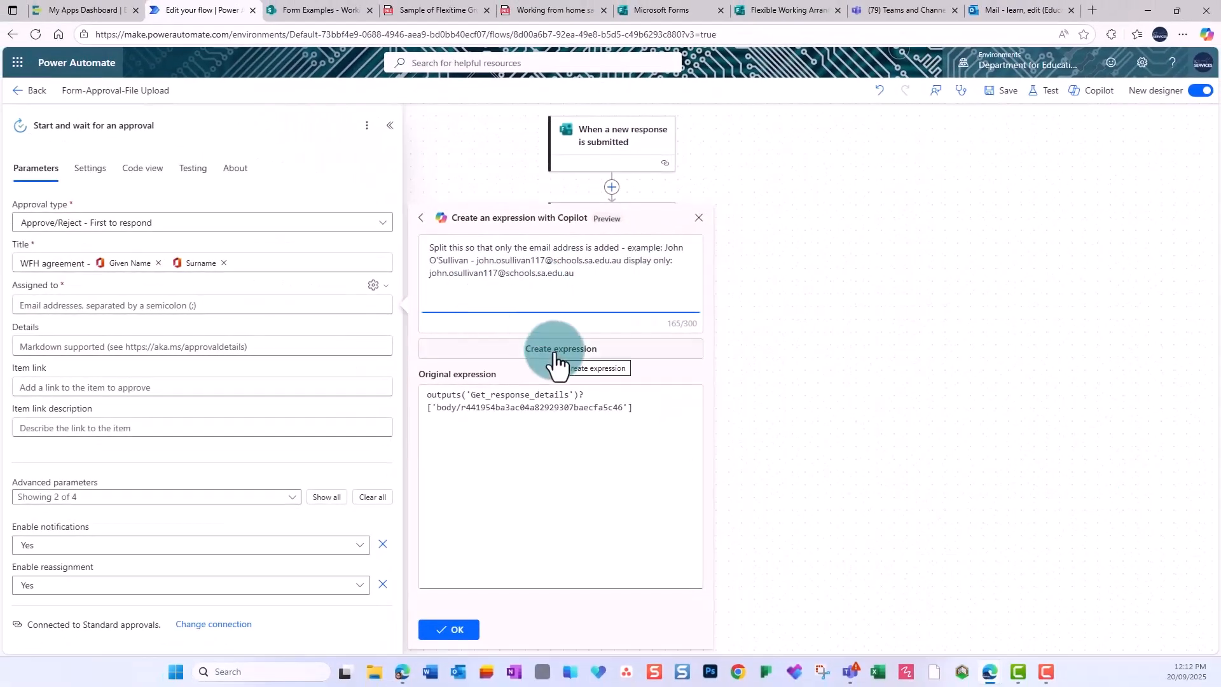
left_click(555, 356)
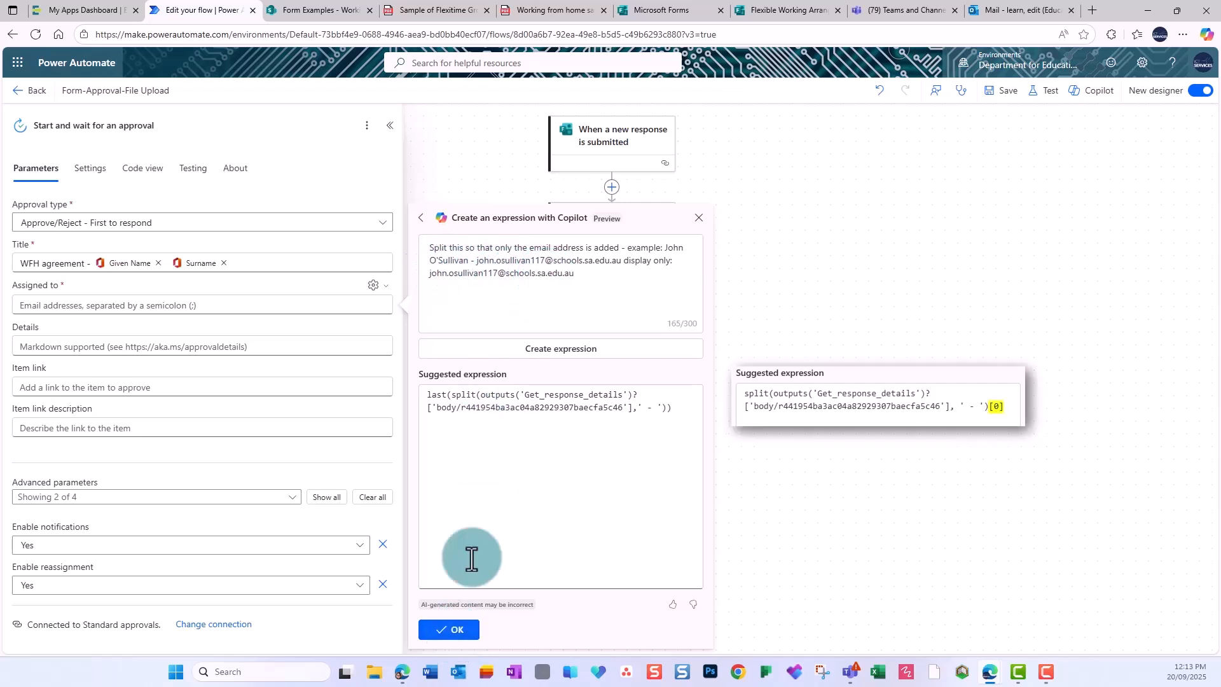
left_click(453, 631)
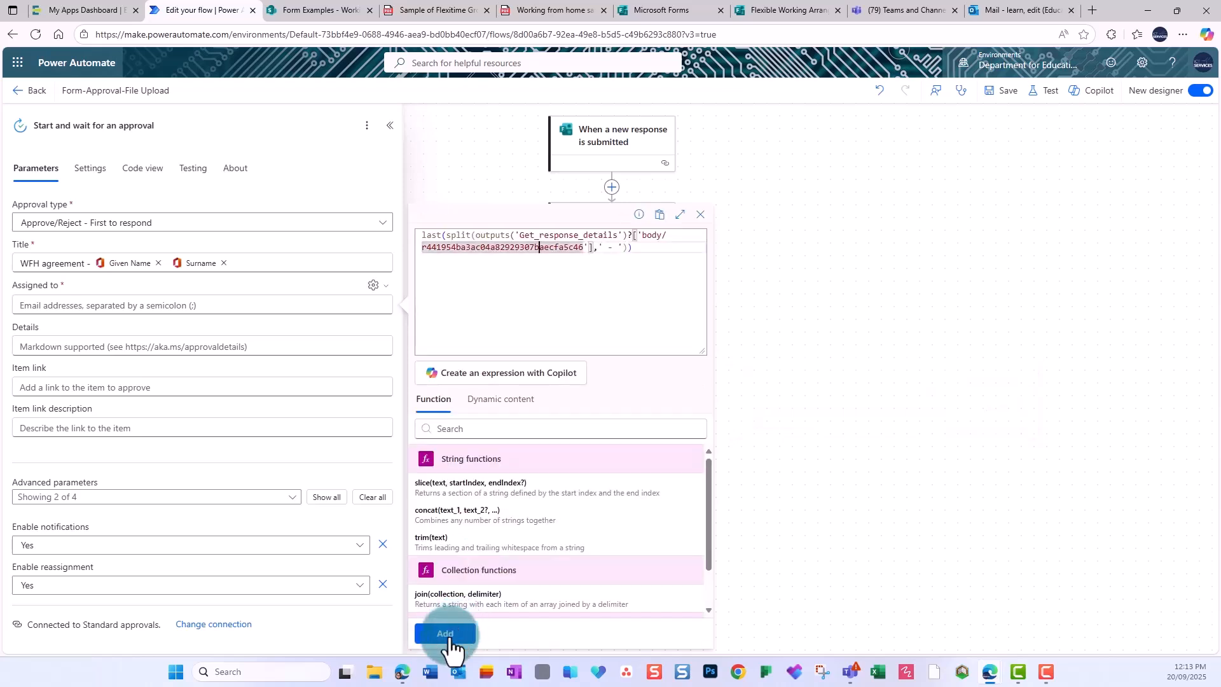
Set the split expression as assignee and paste the Markdown table into Details.
left_click(445, 633)
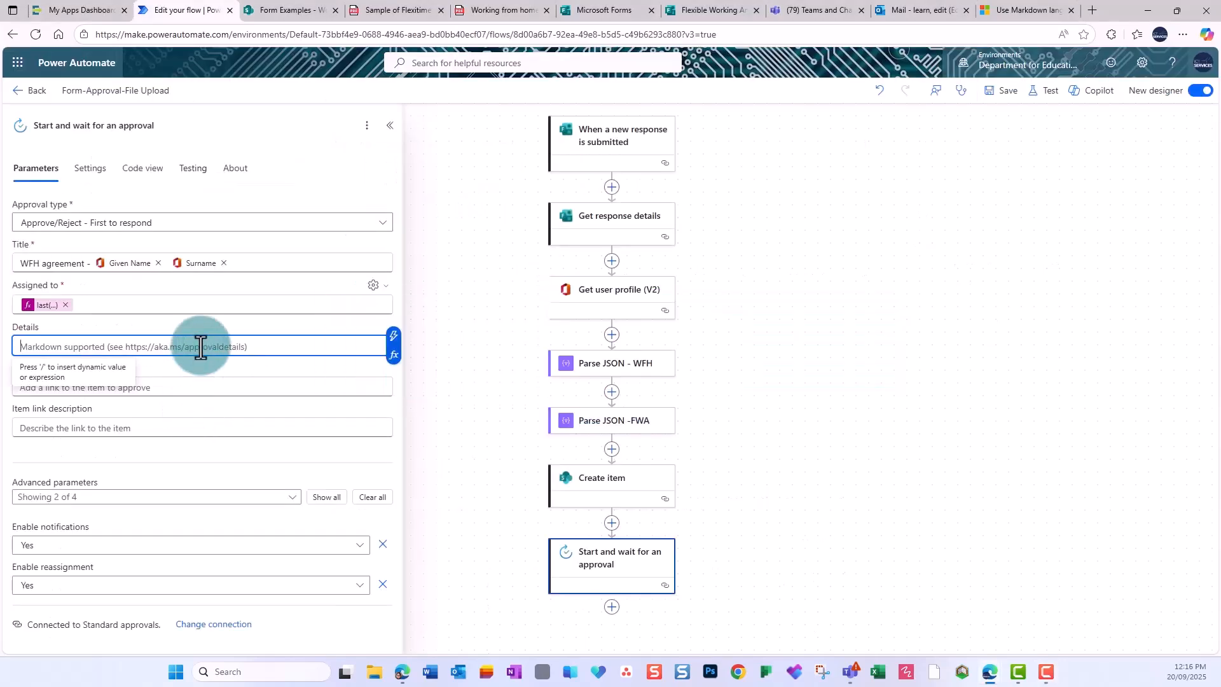
key("ctrl+v")
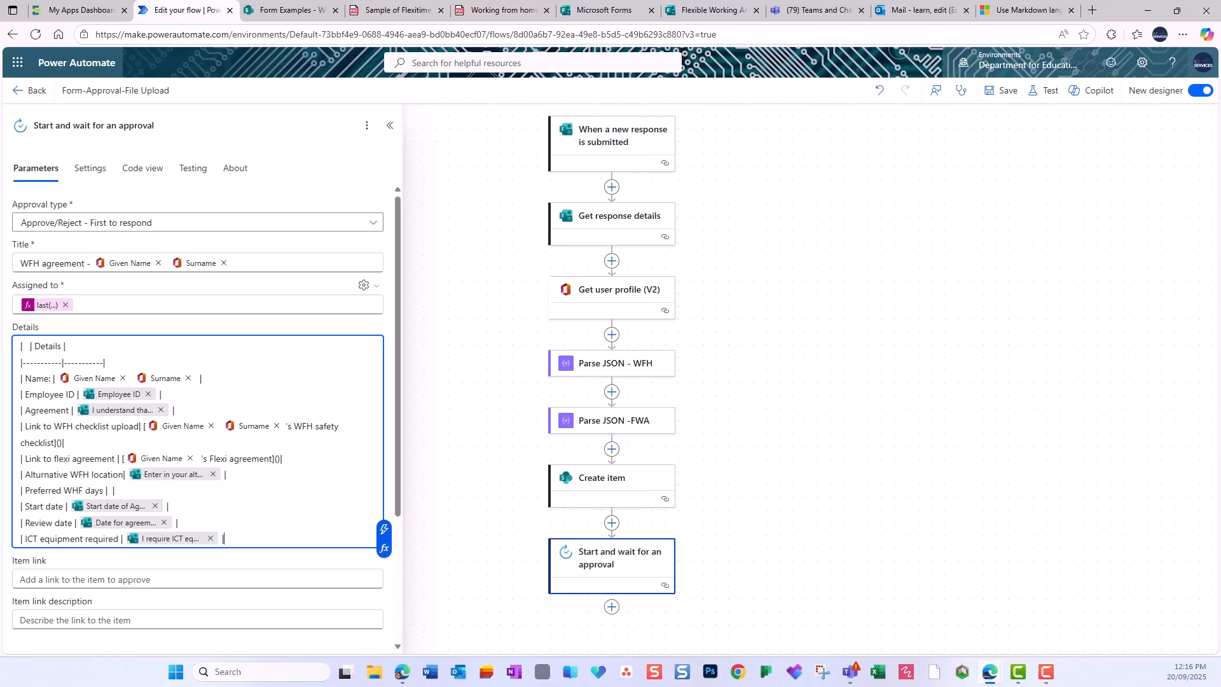
scroll(272, 490, "down", 2)
scroll(221, 375, "up", 2)
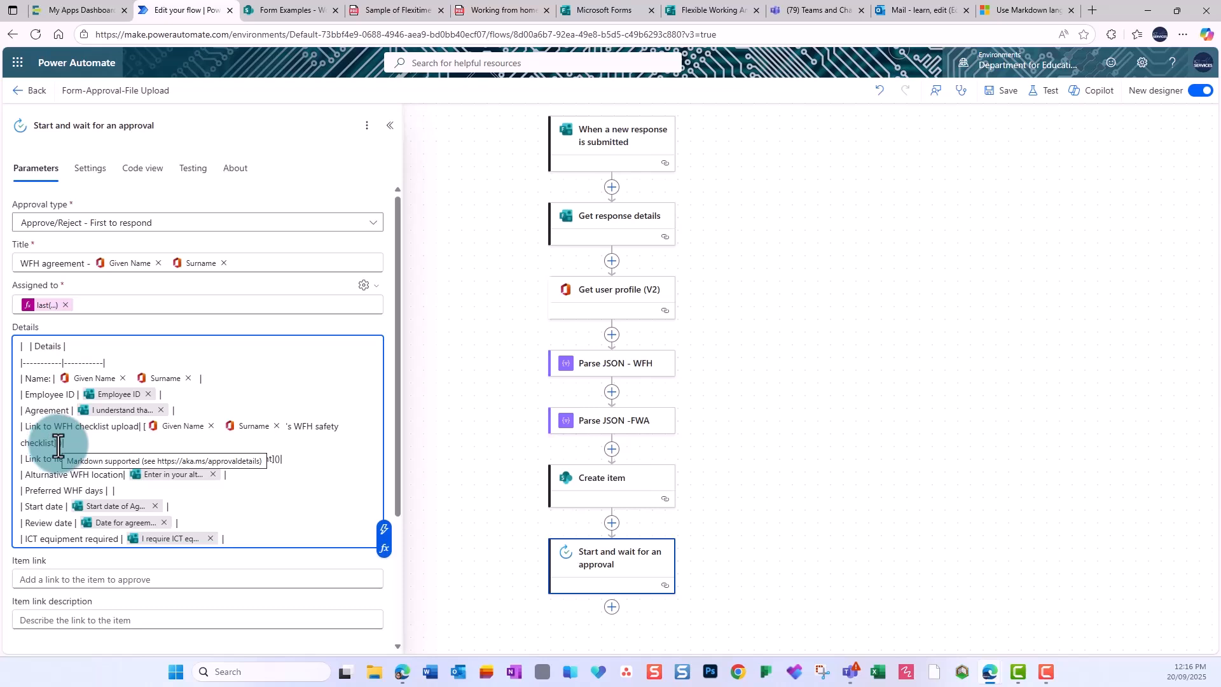
Insert the WFH and flexi agreement file Body links into the table and save the flow.
left_click(389, 429)
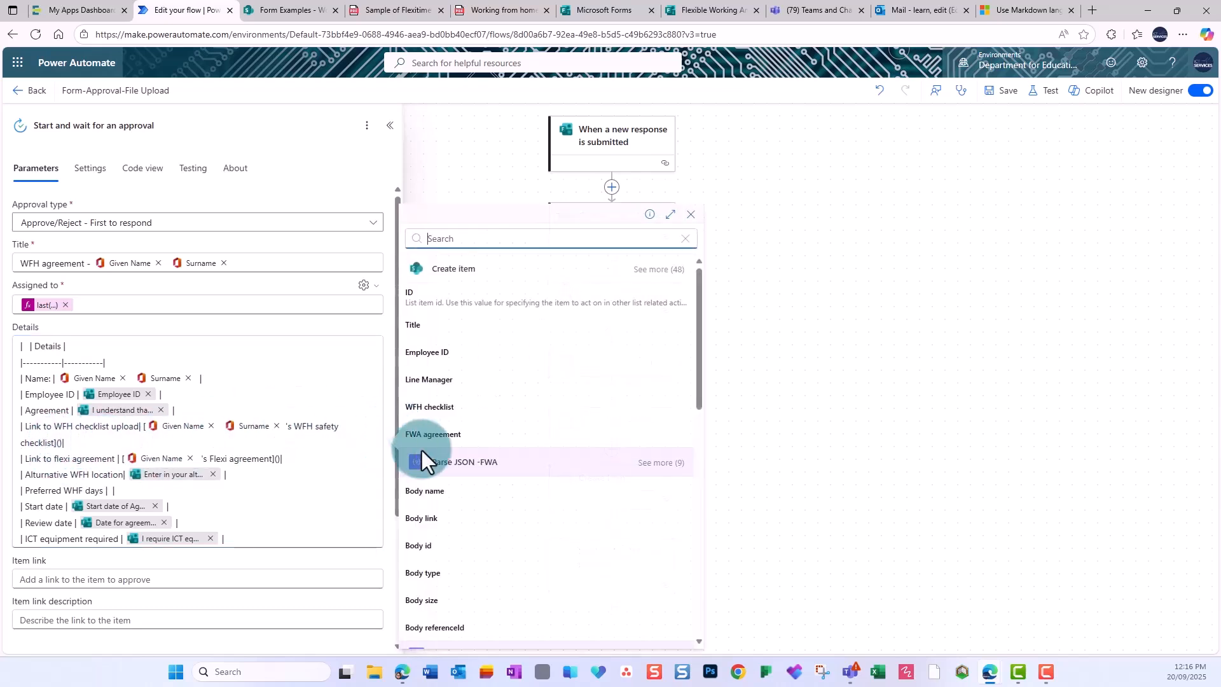
scroll(531, 471, "down", 2)
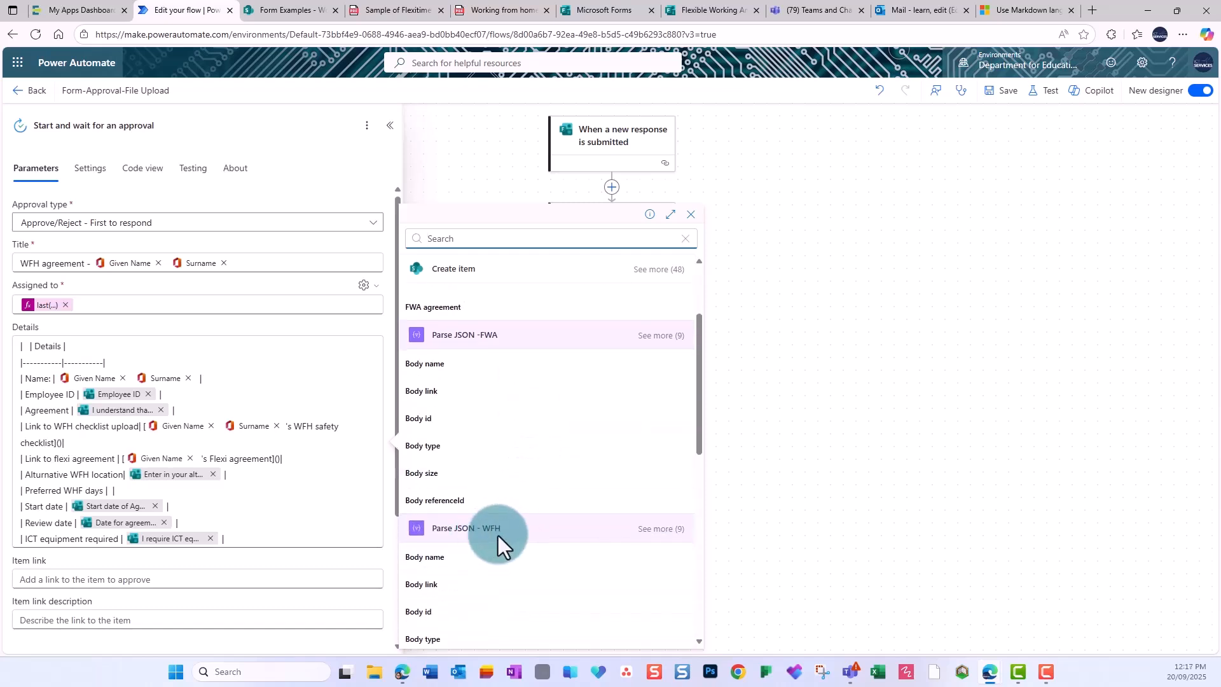
scroll(497, 536, "down", 1)
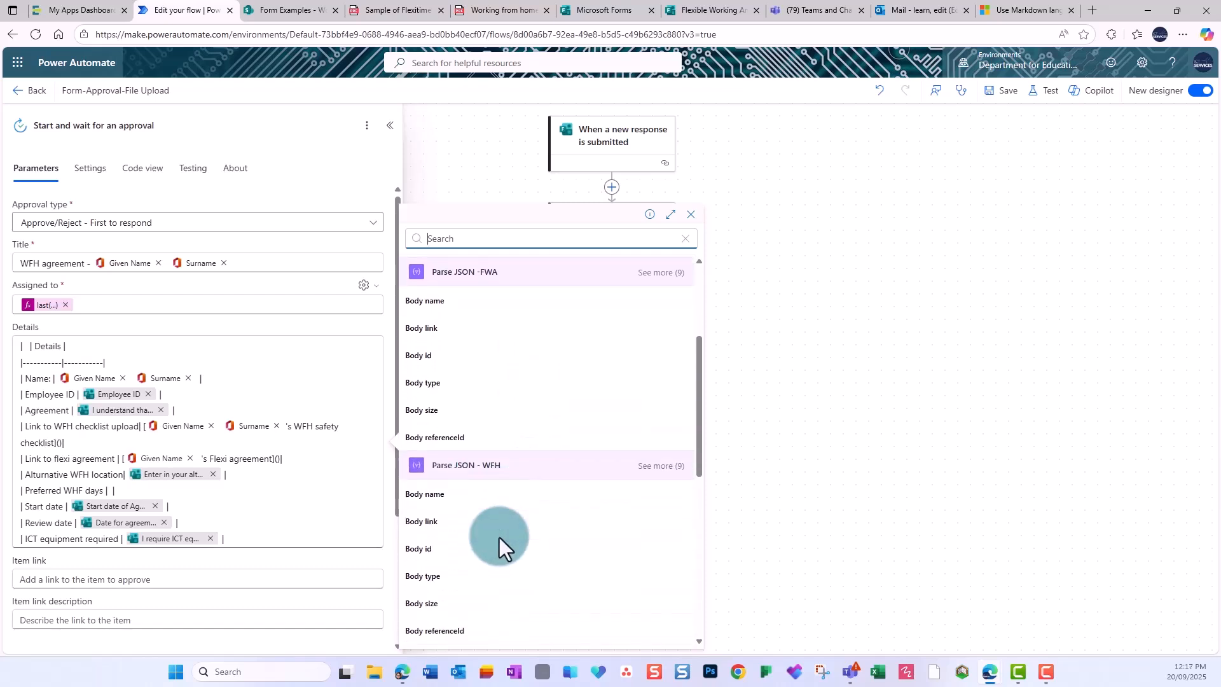
left_click(430, 526)
scroll(704, 537, "down", 3)
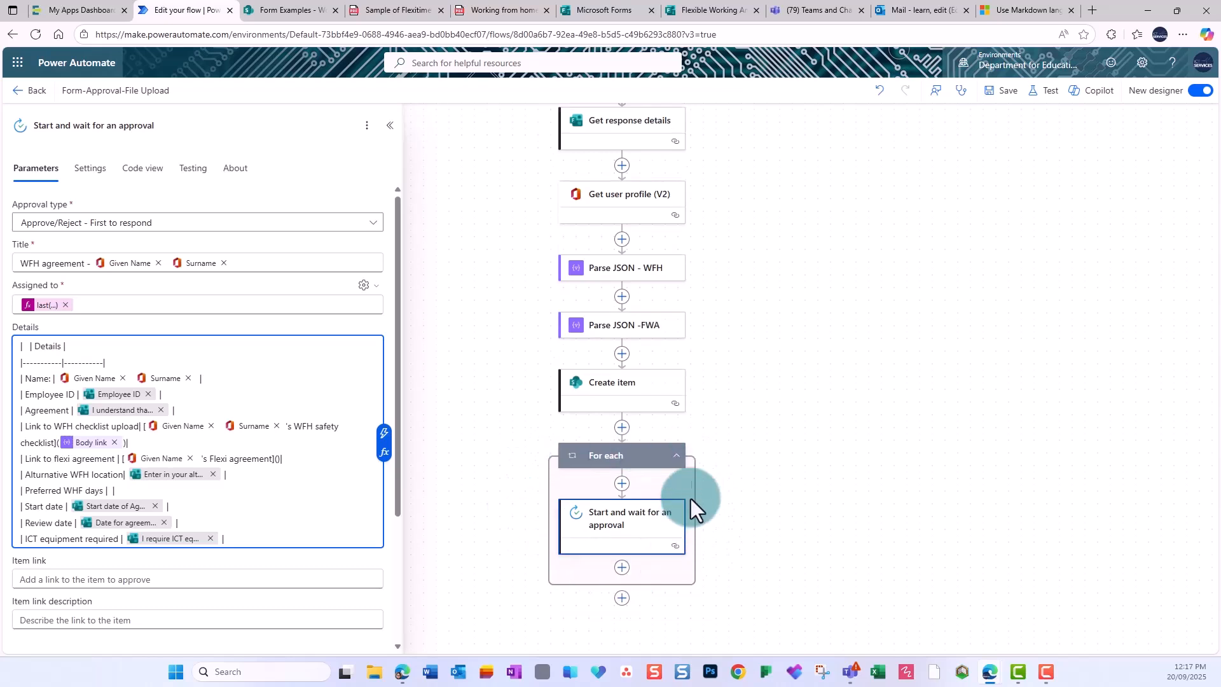
left_click(278, 459)
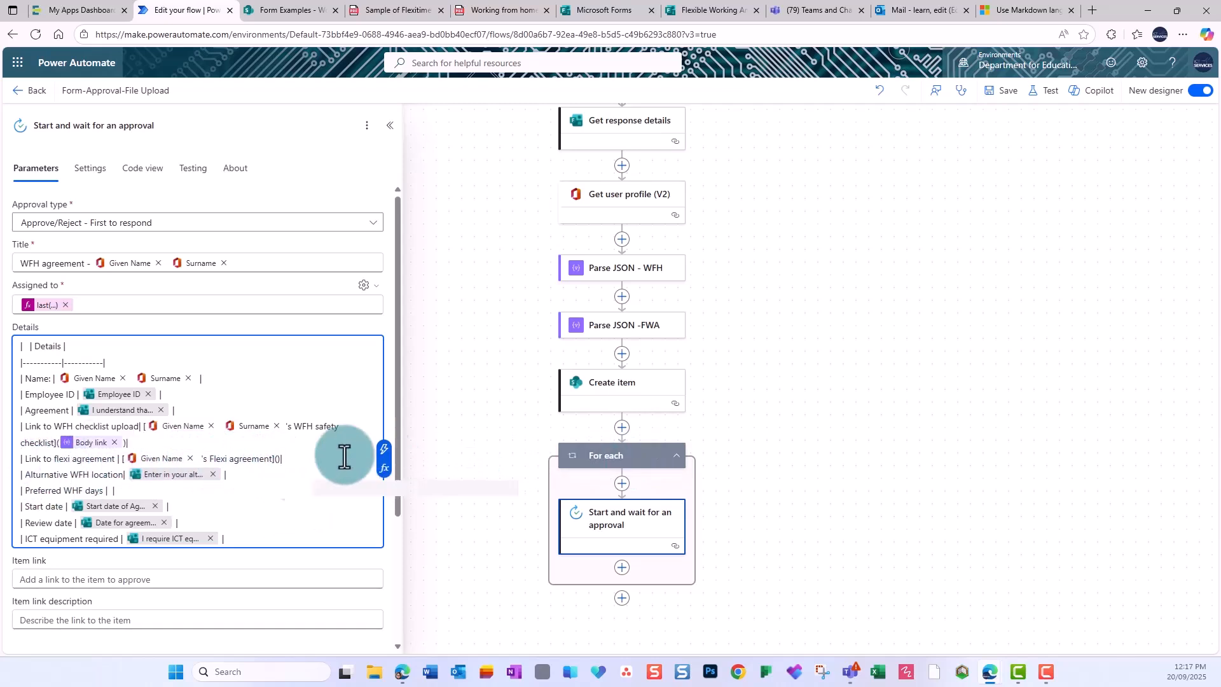
left_click(384, 450)
left_click(425, 518)
left_click(852, 177)
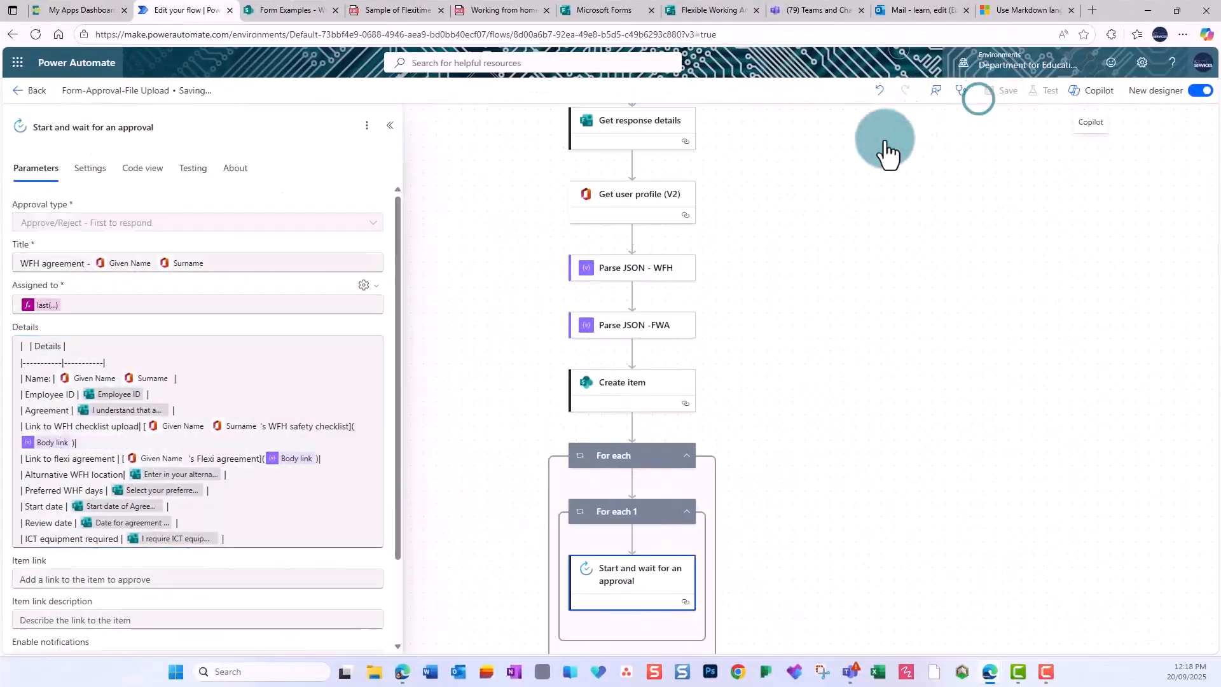
scroll(699, 229, "up", 2)
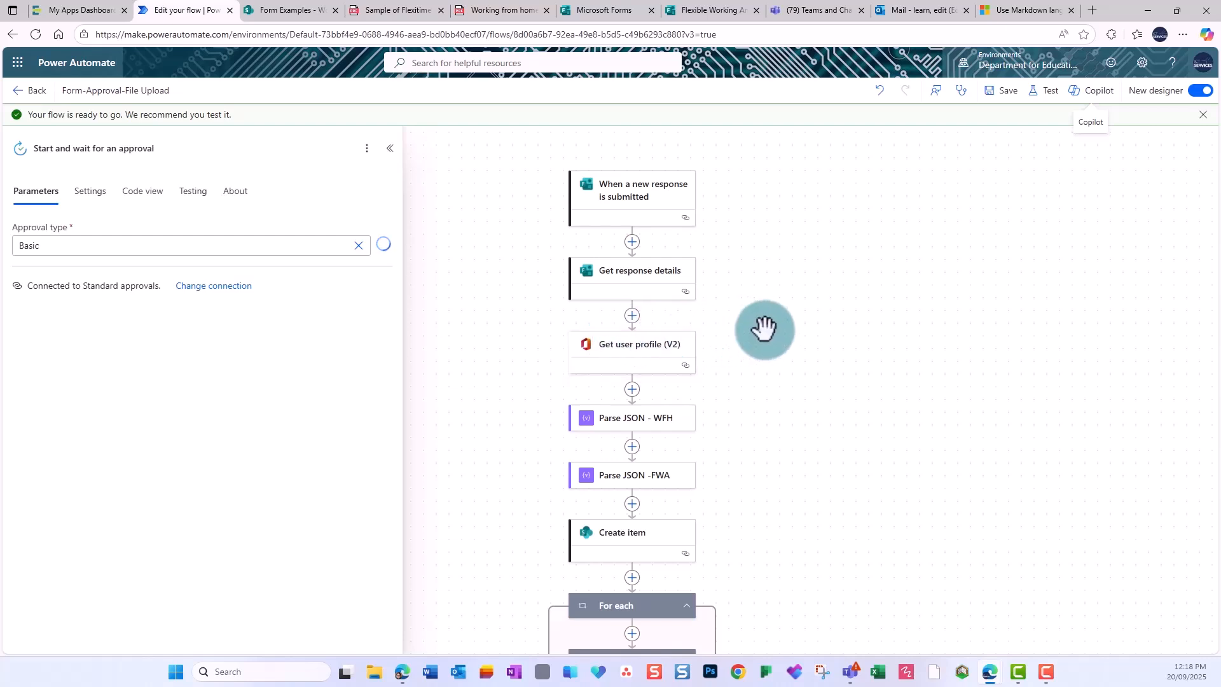
scroll(765, 329, "down", 1)
scroll(764, 328, "down", 1)
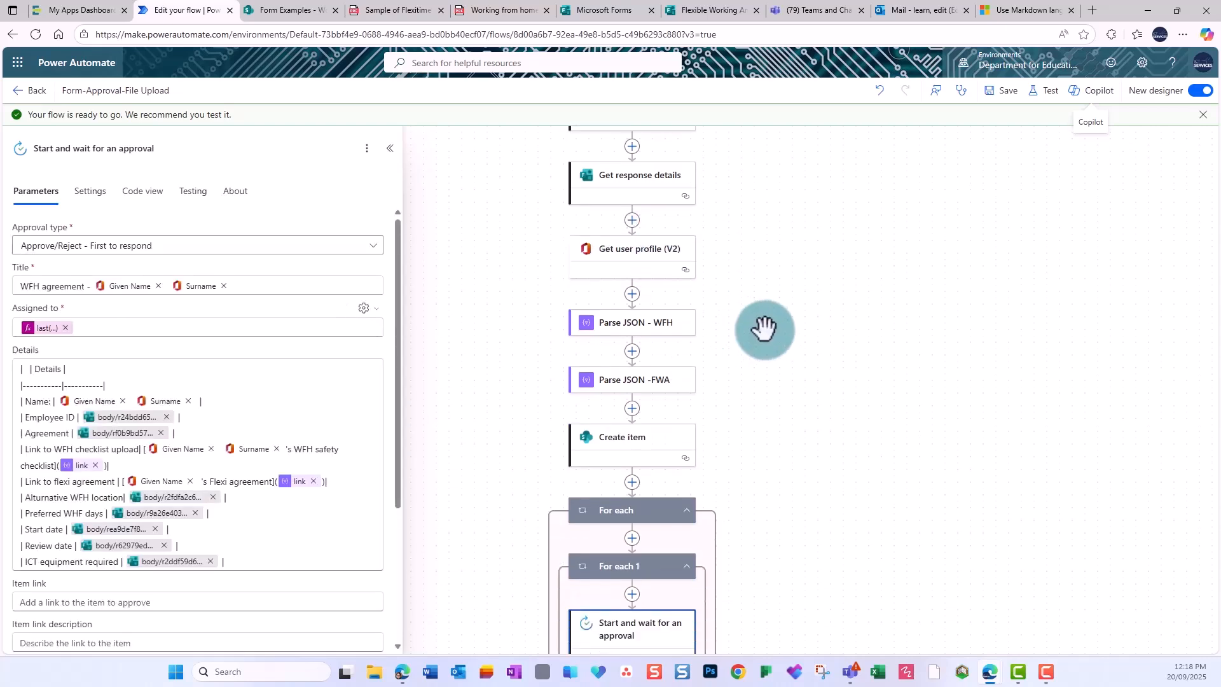
scroll(764, 329, "down", 1)
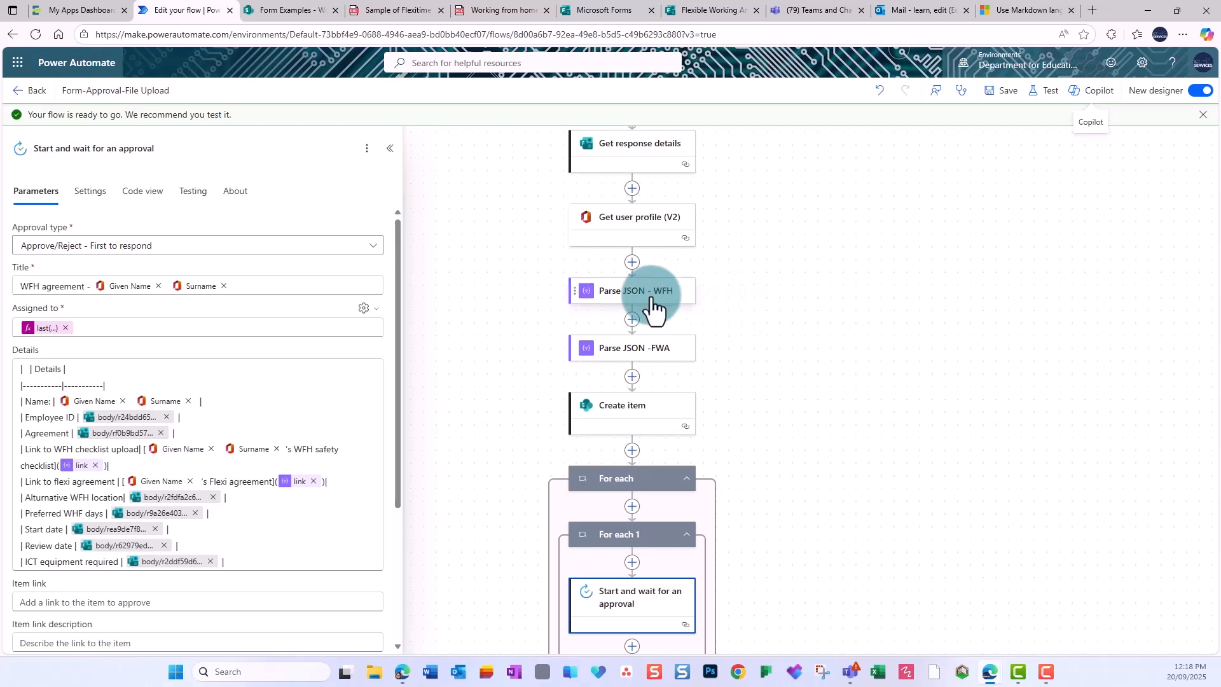
scroll(678, 361, "down", 1)
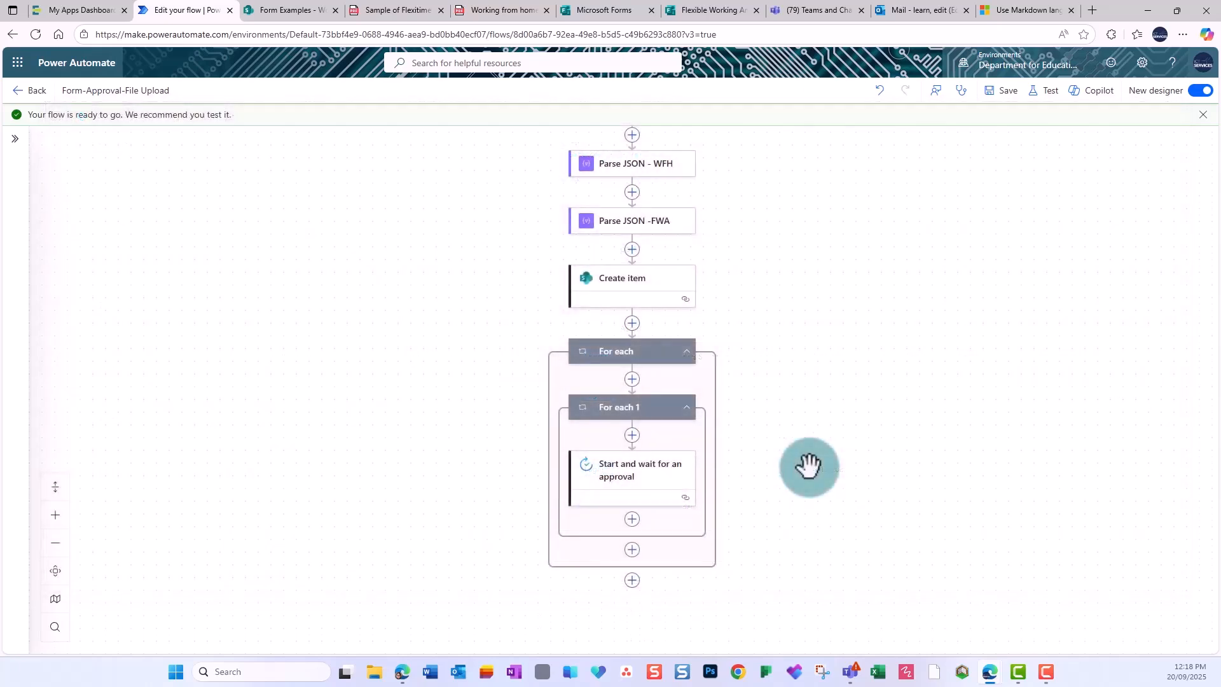
Add a Condition after the approval comparing Outcome is equal to 'Approve'.
left_click(631, 519)
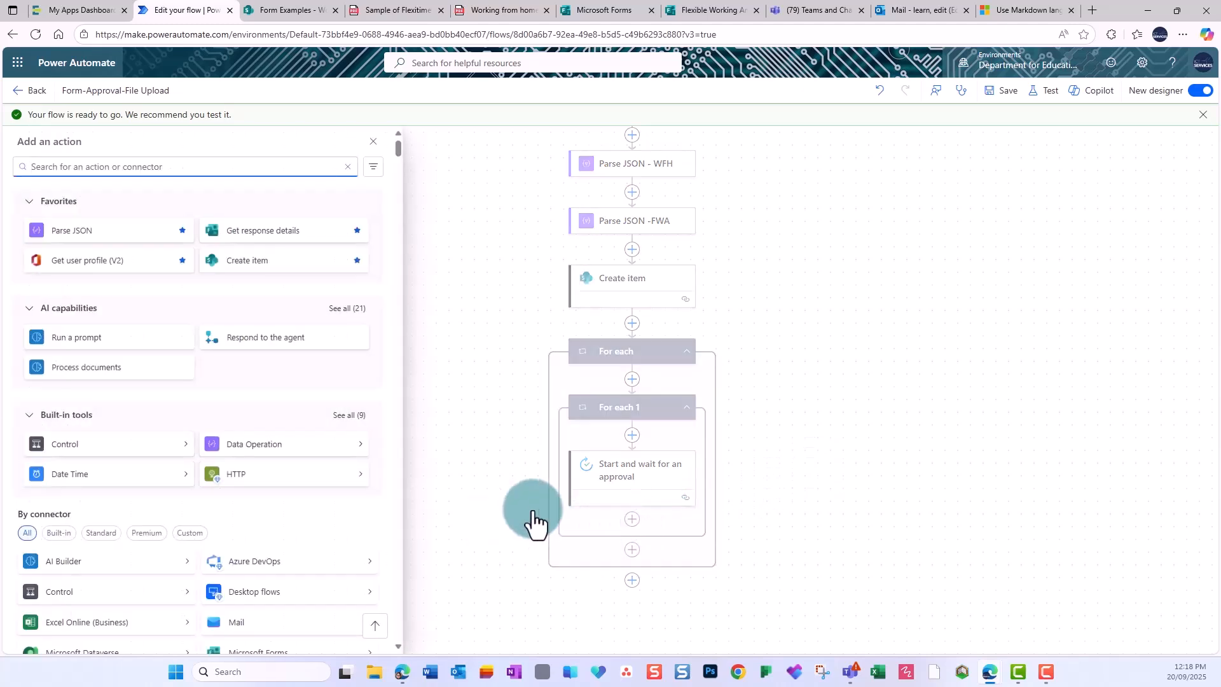
type("cond")
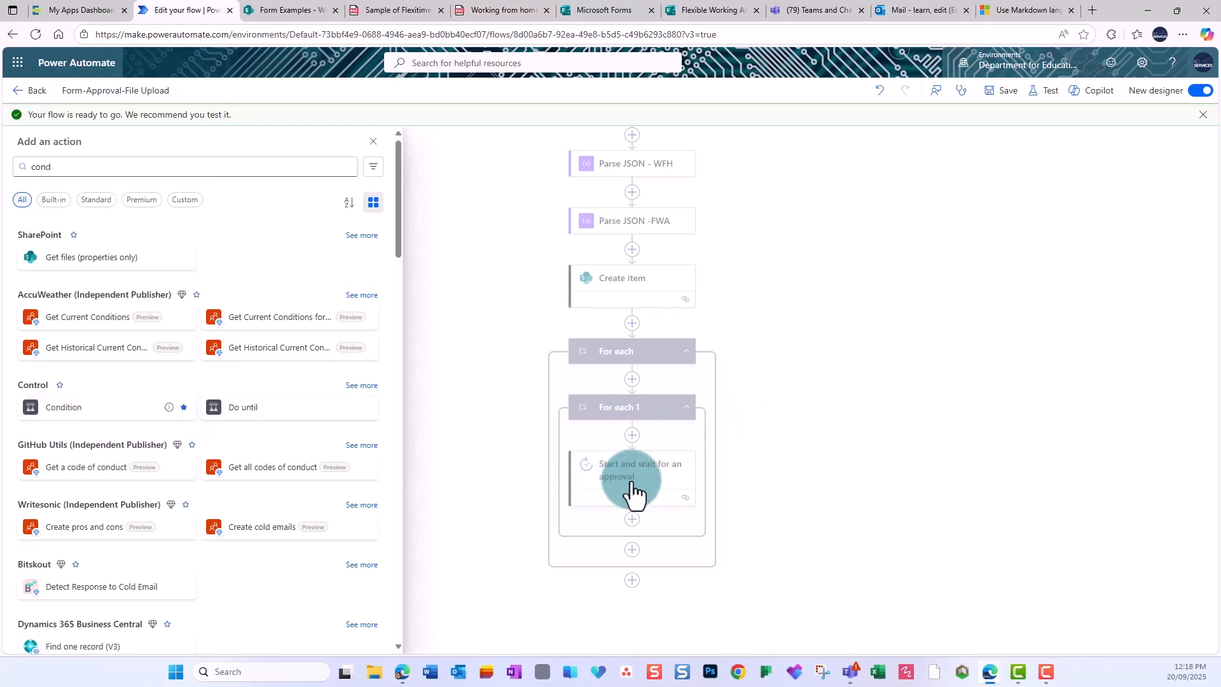
left_click(93, 413)
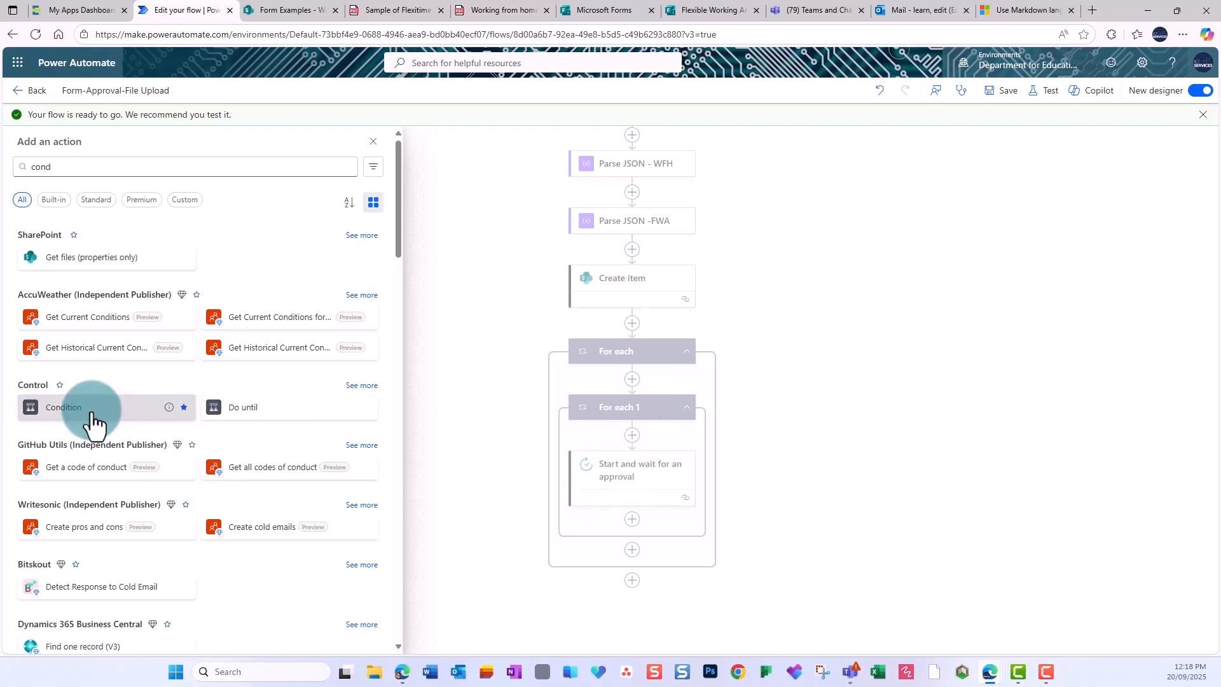
left_click(90, 270)
left_click(181, 261)
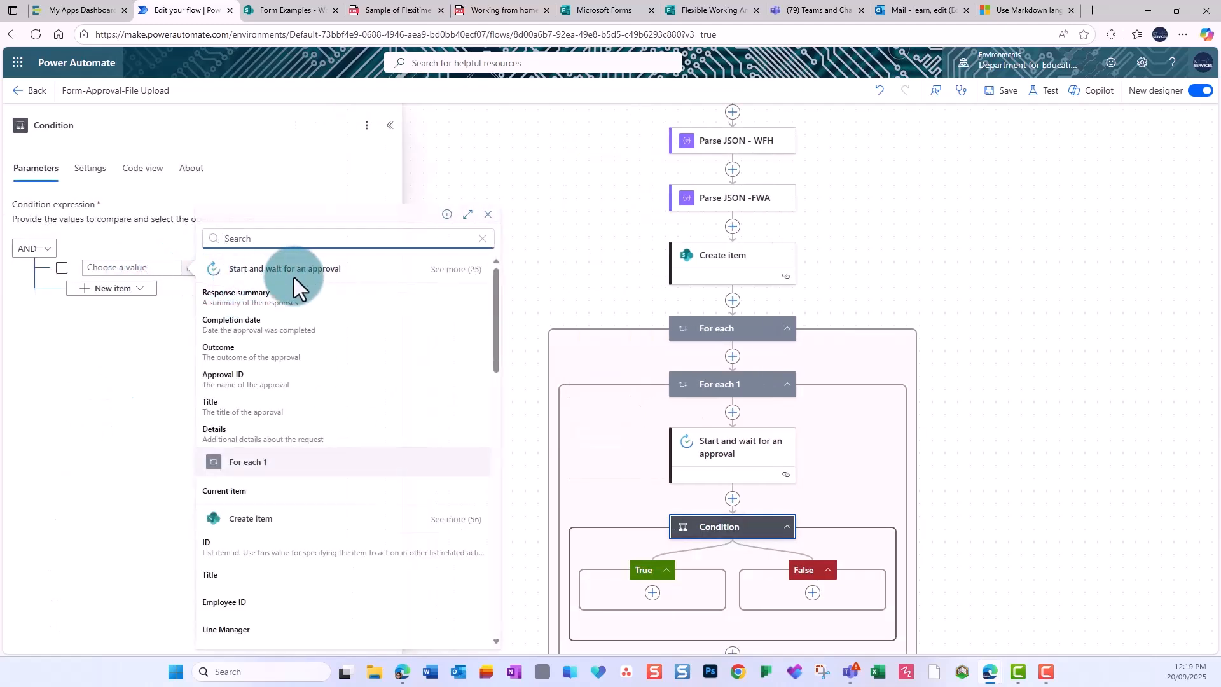
left_click(232, 351)
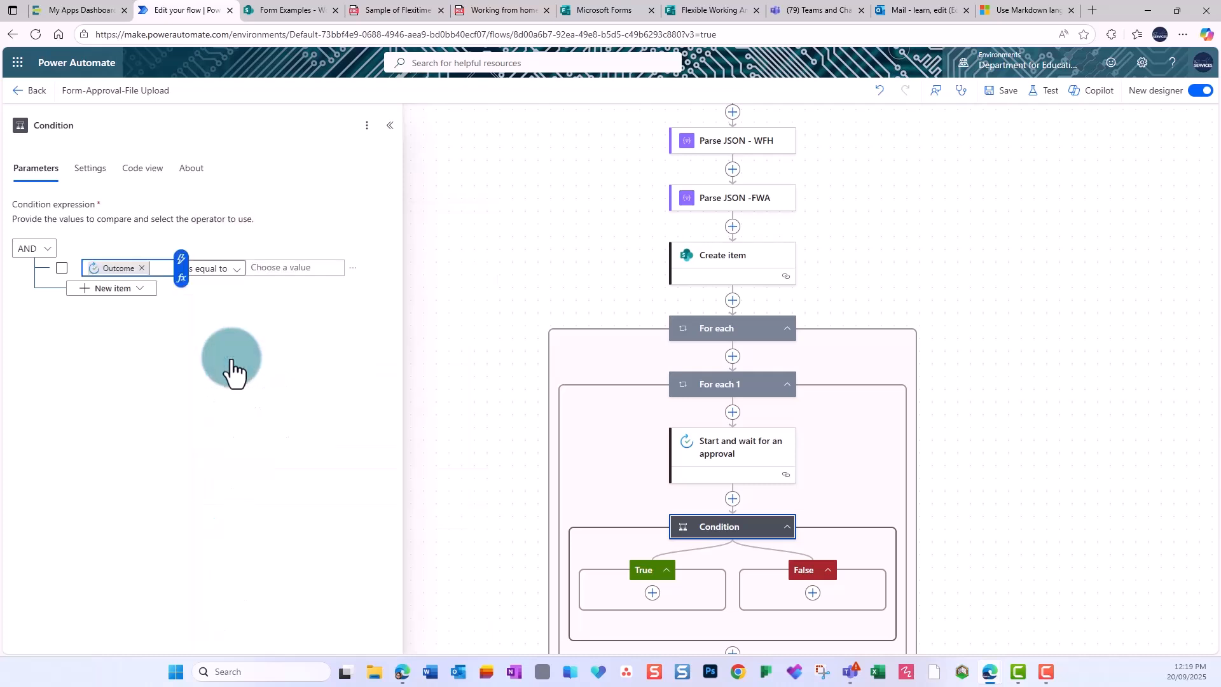
left_click(273, 267)
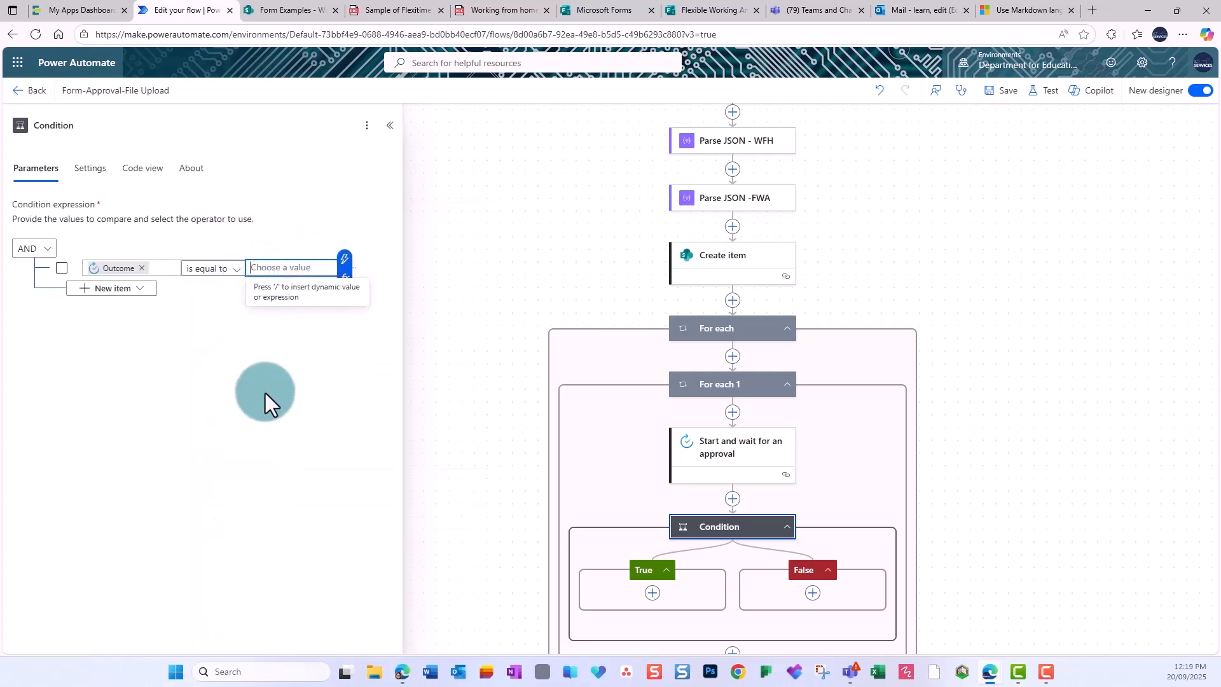
type("Approv")
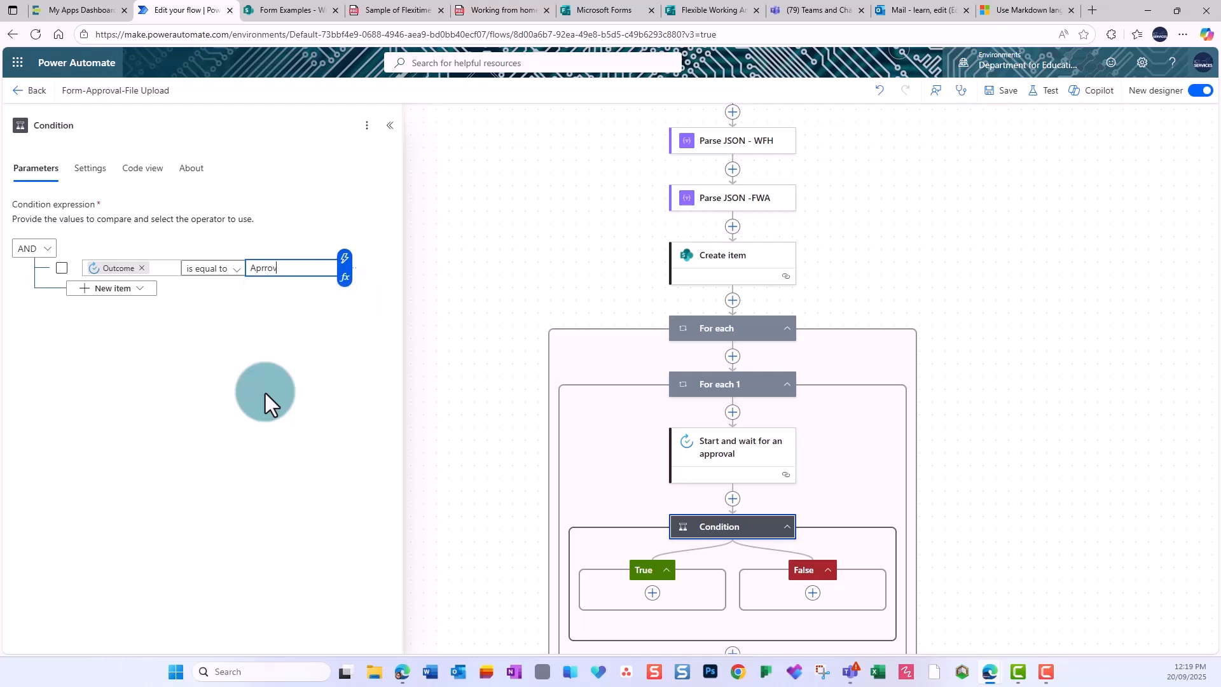
key("BackSpace")
key("BackSpace")
key("BackSpace")
key("BackSpace")
Finish the comparison value 'Approve' and add a SharePoint Update item to the True branch.
type("prove")
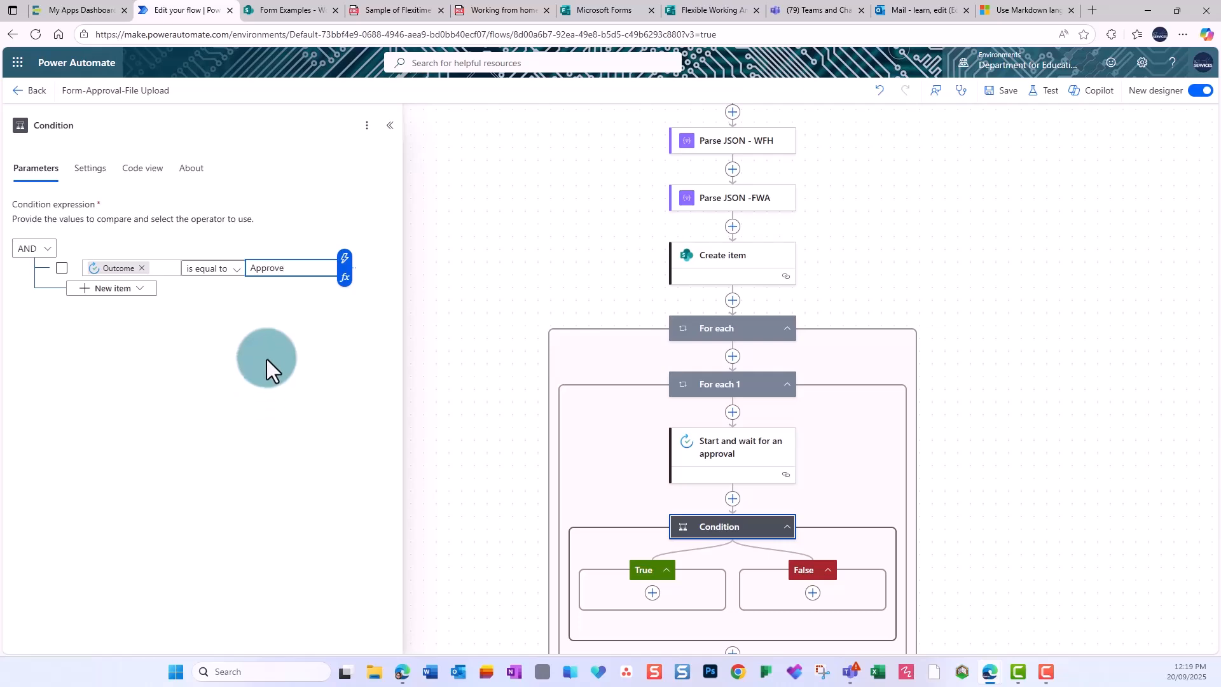
scroll(654, 534, "down", 1)
left_click(653, 529)
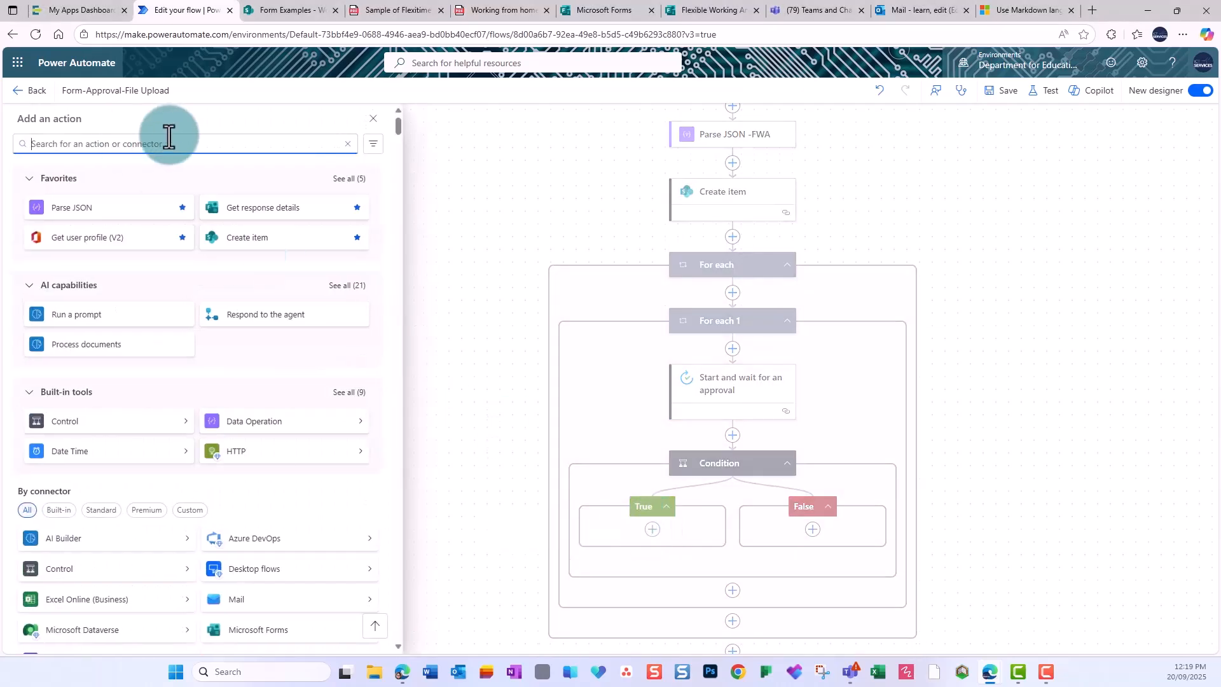
type("update")
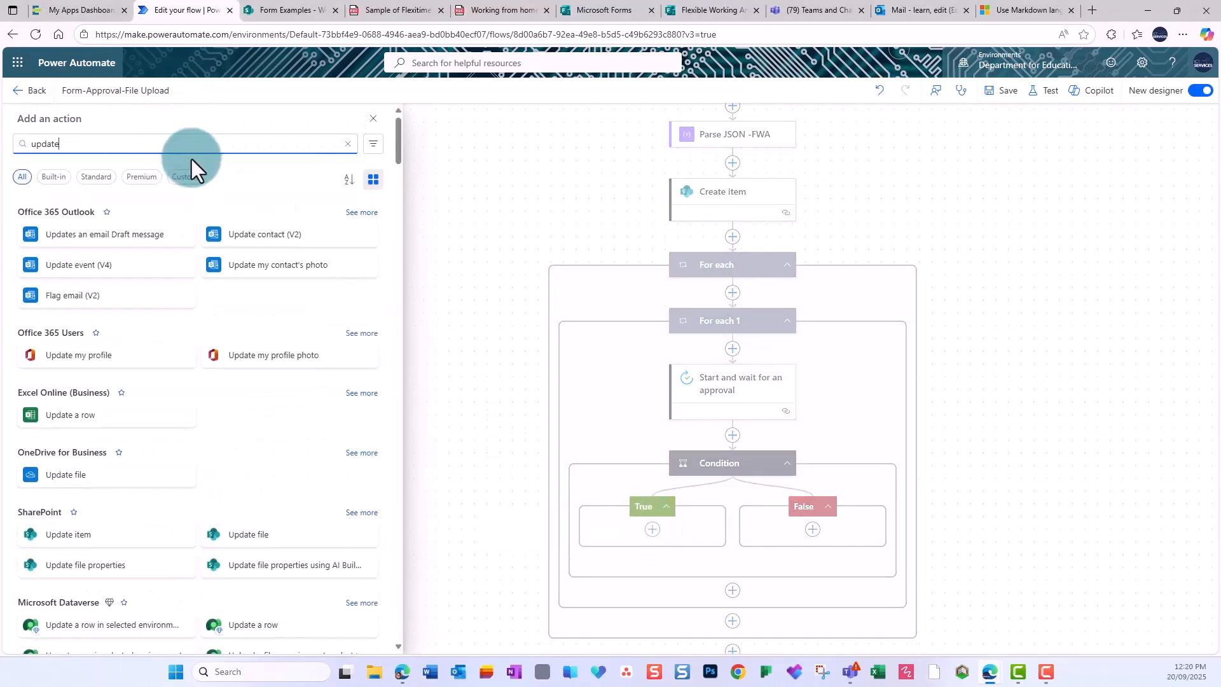
left_click(63, 537)
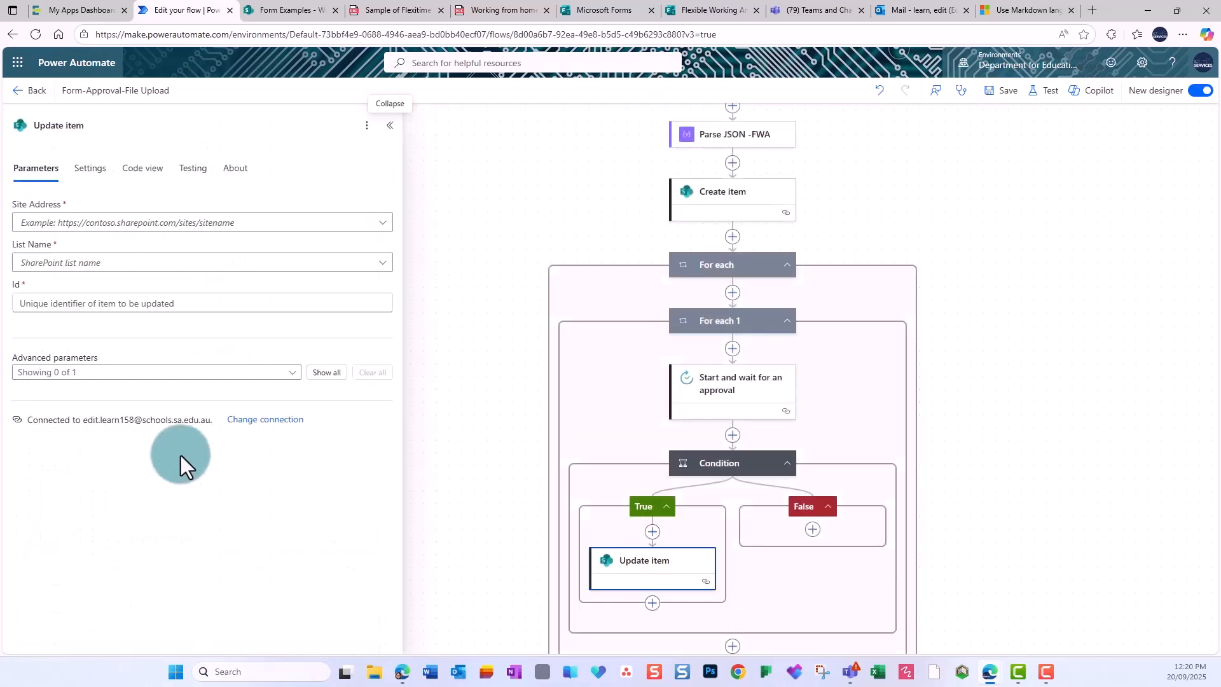
Target the Form Examples site's Working From Home agreements list, using the created item's ID.
left_click(378, 222)
left_click(109, 369)
left_click(380, 263)
left_click(154, 337)
left_click(128, 311)
left_click(393, 294)
left_click(459, 365)
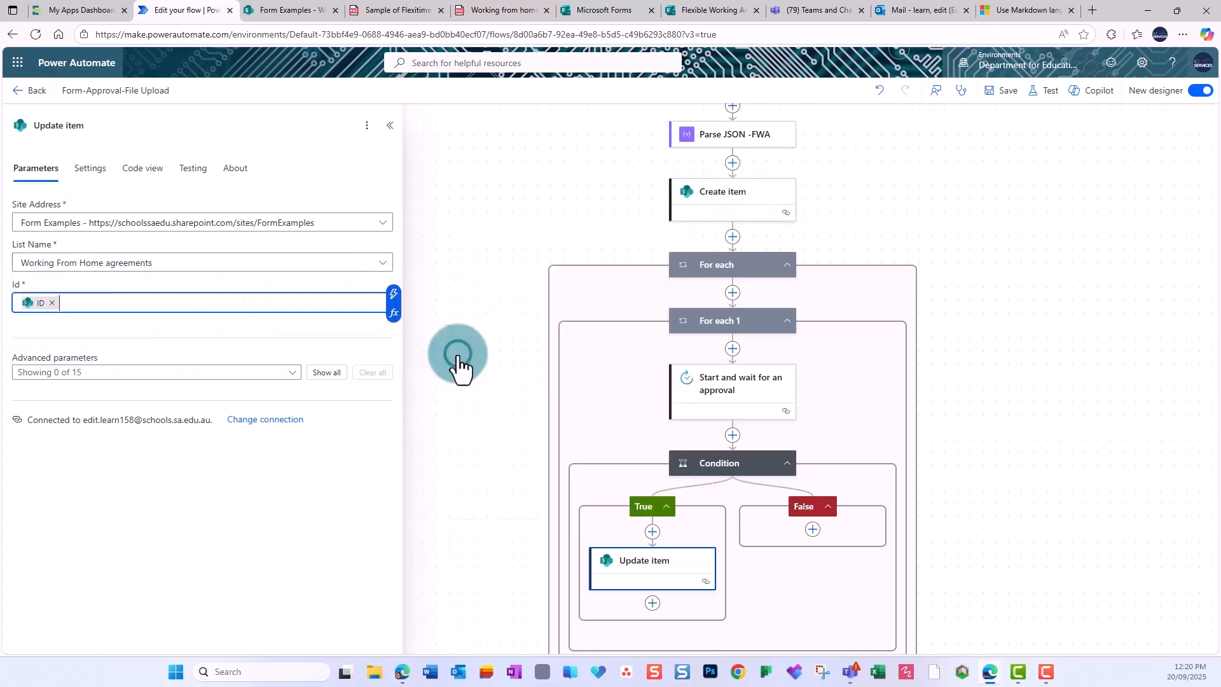
left_click(327, 372)
scroll(241, 431, "down", 1)
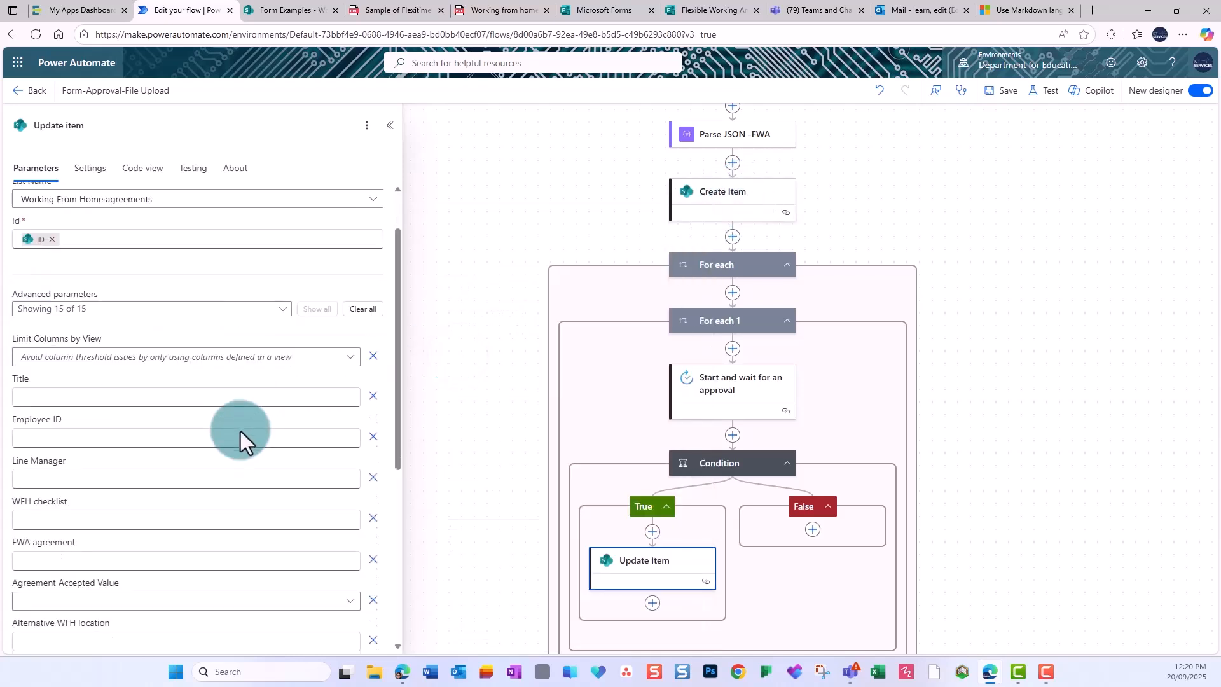
scroll(240, 431, "down", 2)
scroll(88, 588, "down", 3)
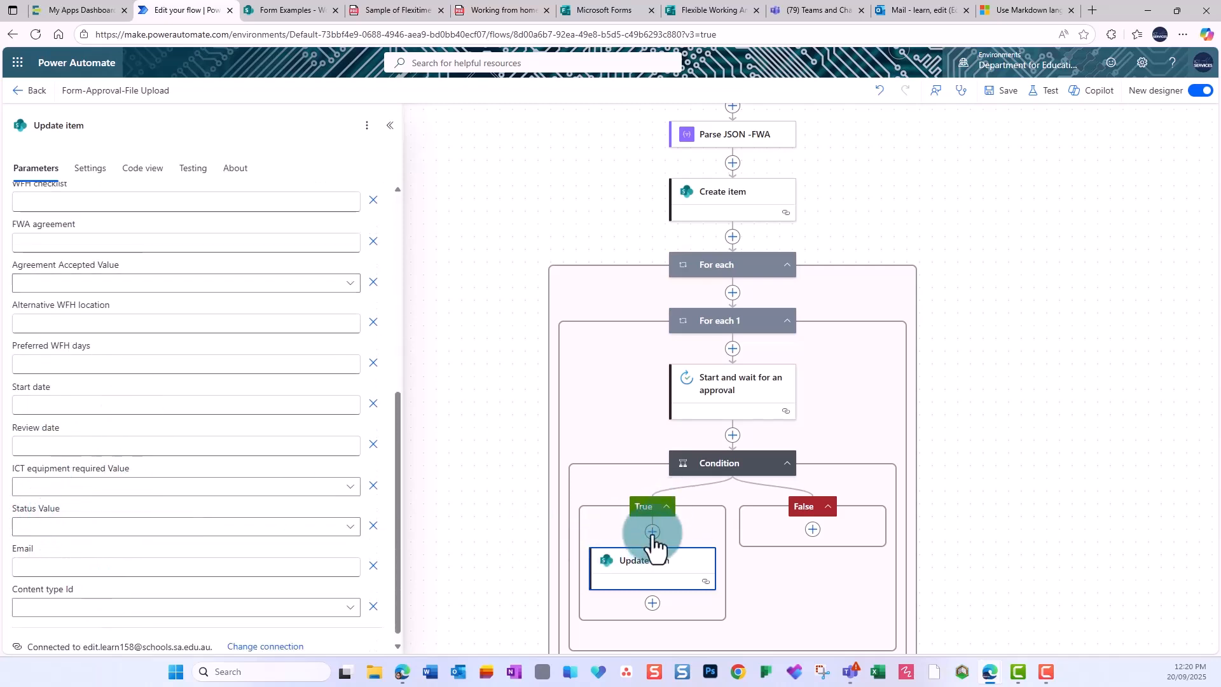
Set Status to Approved and WFH checklist to the WFH file's Body link.
left_click(346, 529)
left_click(83, 550)
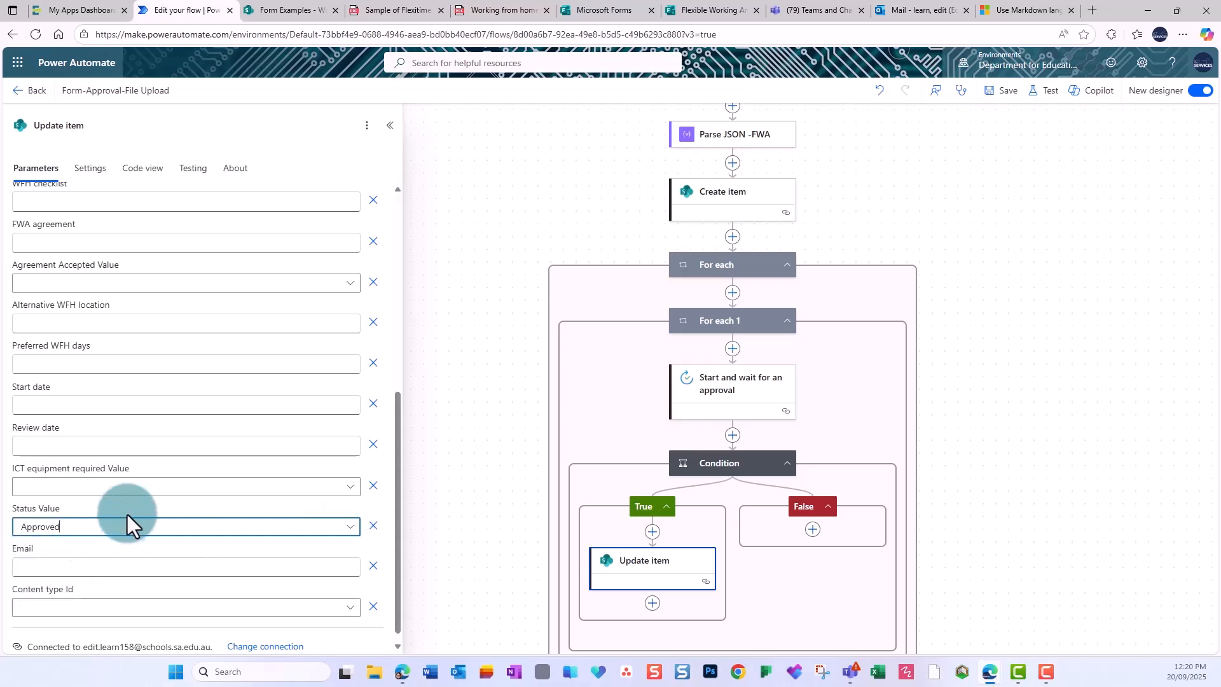
scroll(125, 525, "up", 3)
left_click(32, 391)
left_click(357, 383)
scroll(471, 445, "down", 10)
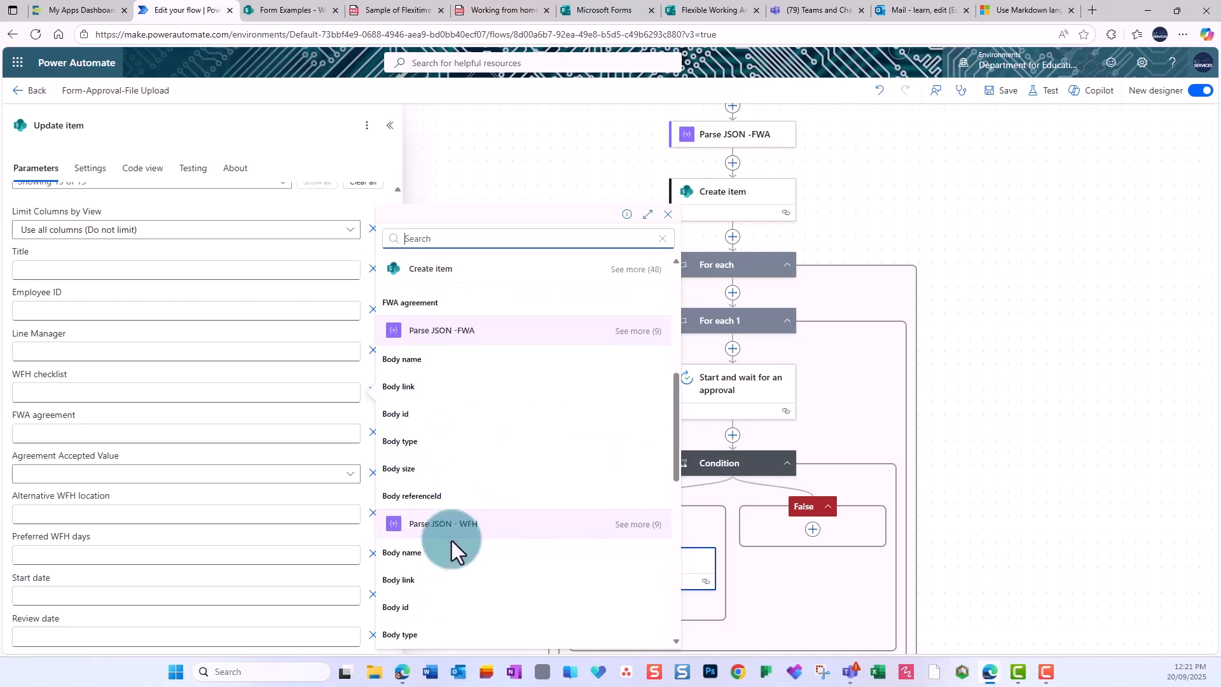
left_click(414, 579)
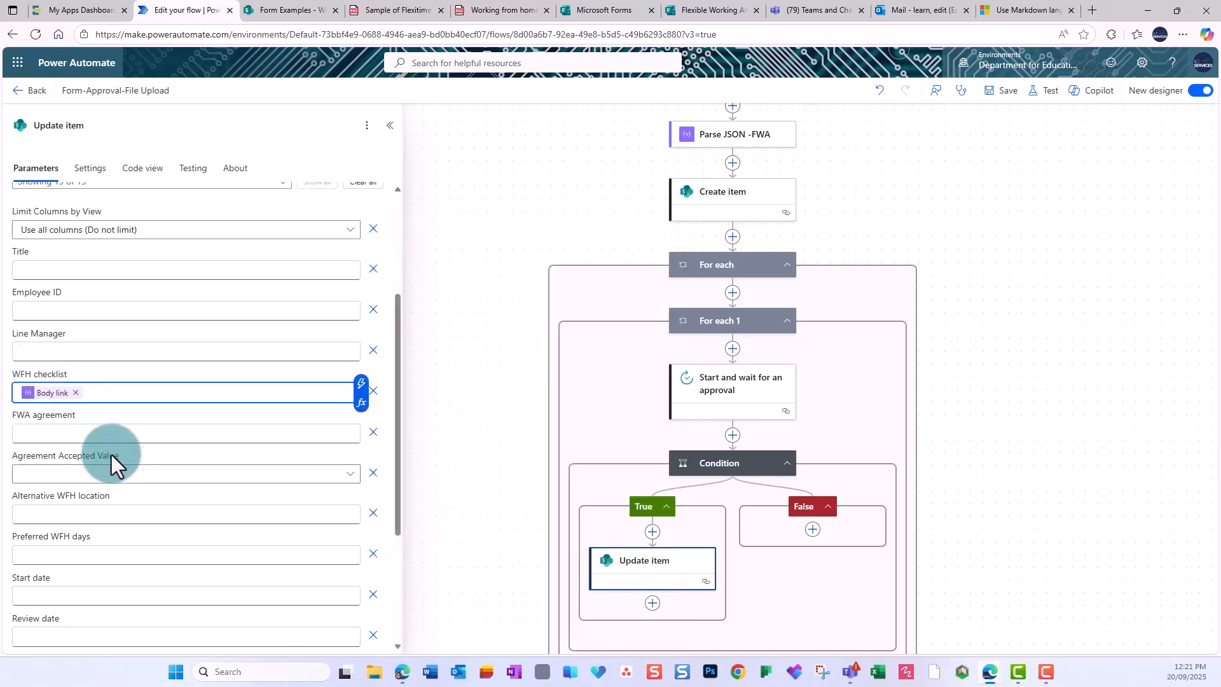
Fill FWA agreement with the FWA file's Body link and save the flow.
left_click(99, 435)
left_click(363, 425)
scroll(474, 428, "down", 10)
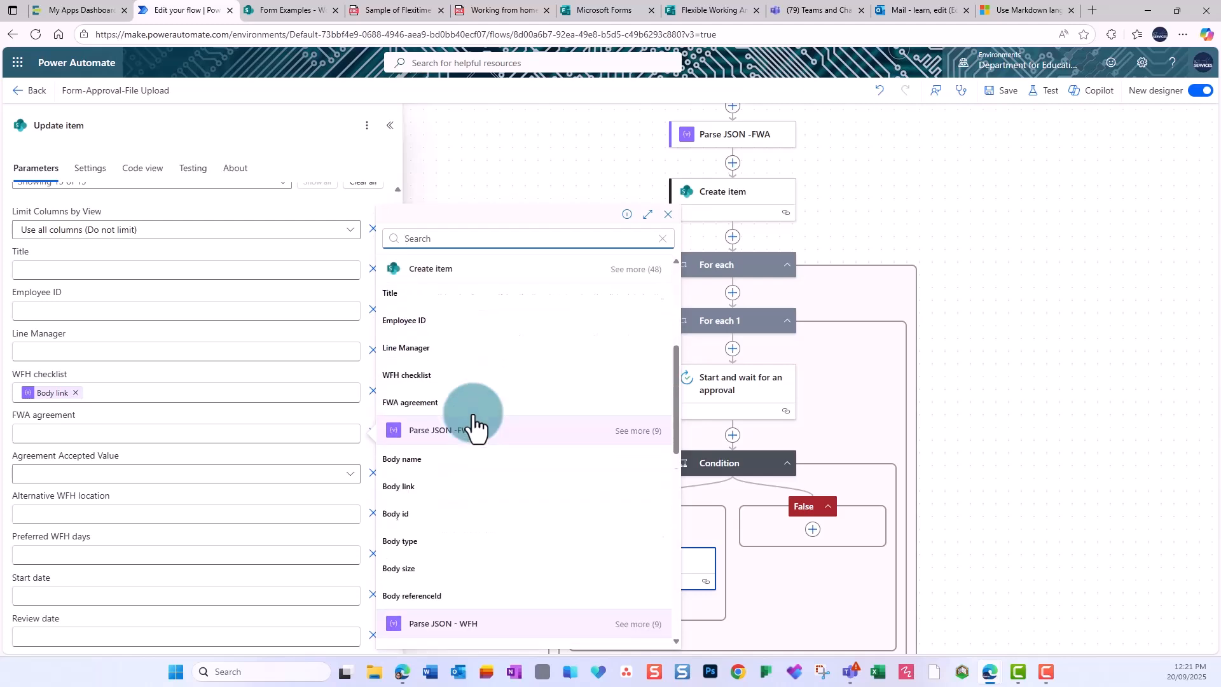
left_click(23, 423)
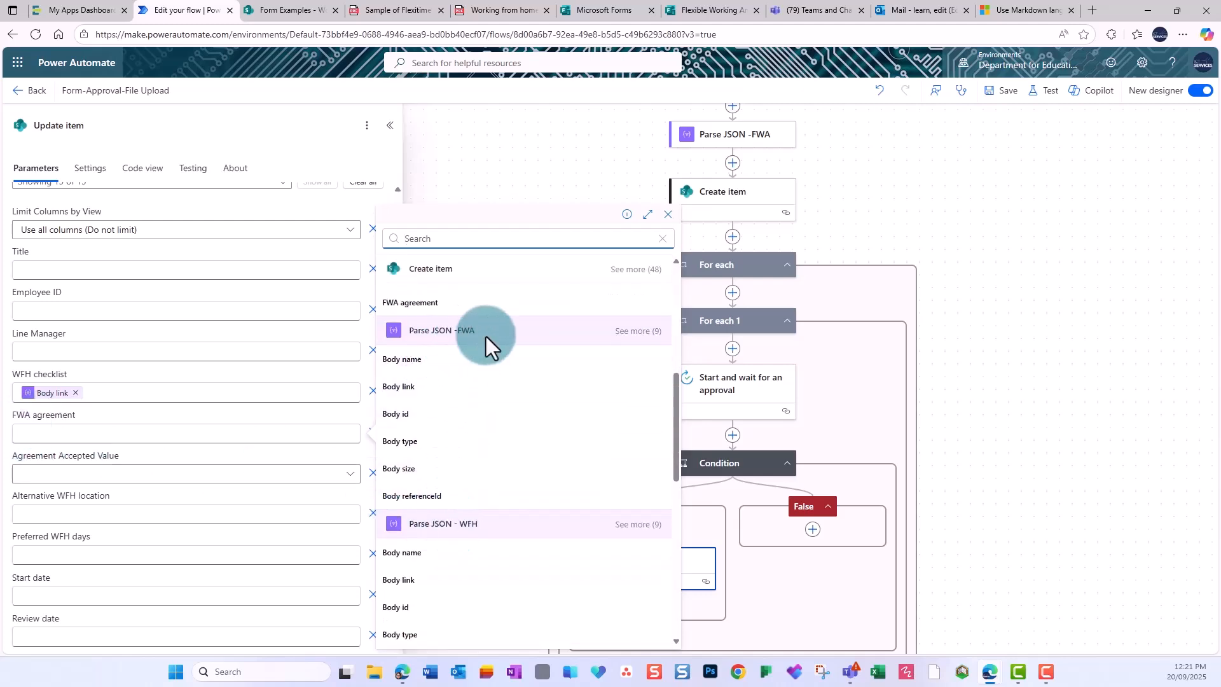
left_click(407, 387)
scroll(254, 485, "down", 3)
scroll(267, 482, "up", 6)
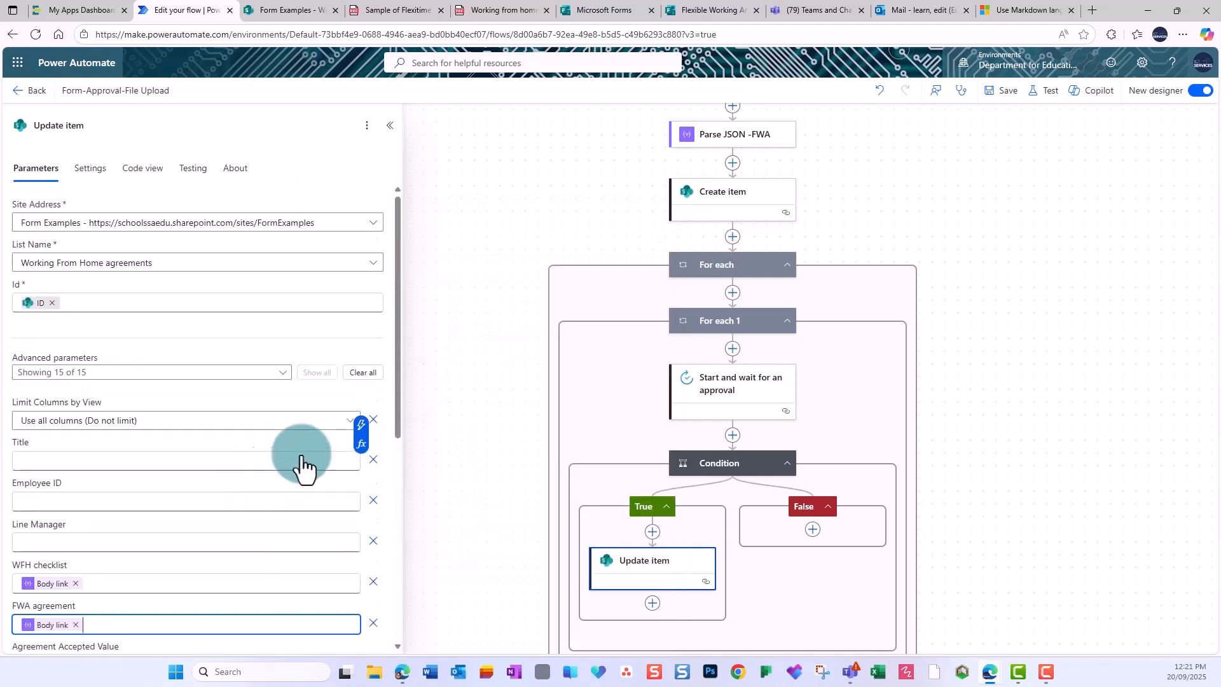
left_click(1003, 94)
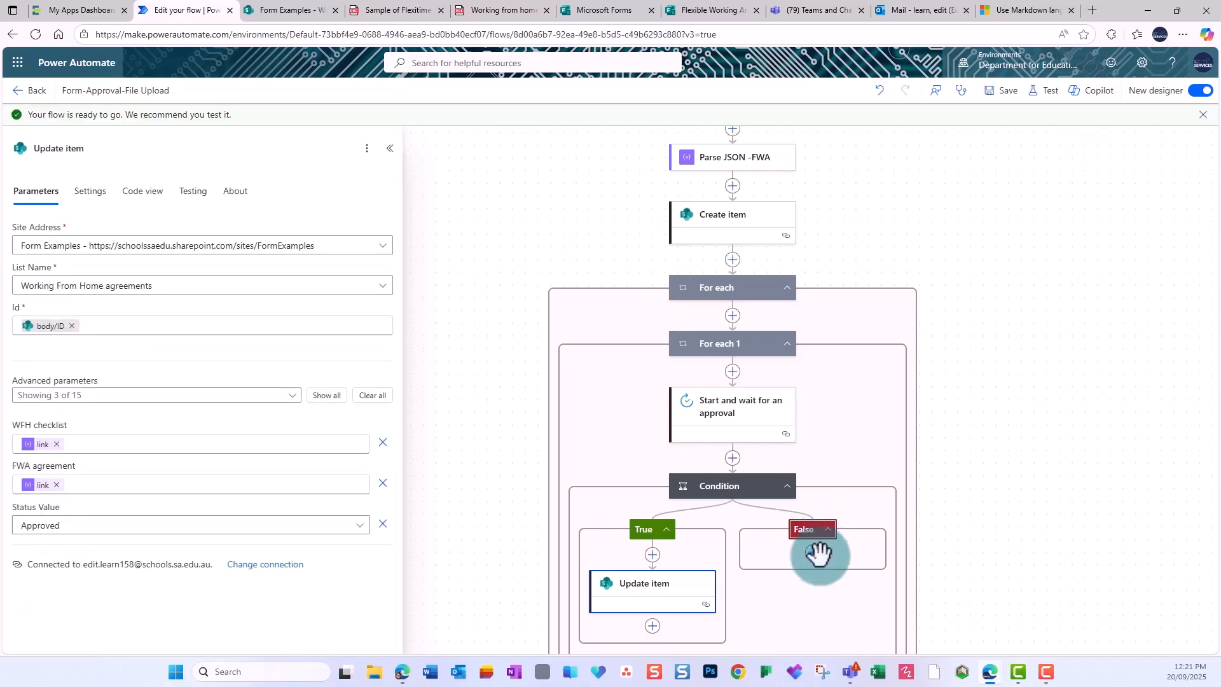
Search for an 'update' action to add in the False branch.
left_click(816, 553)
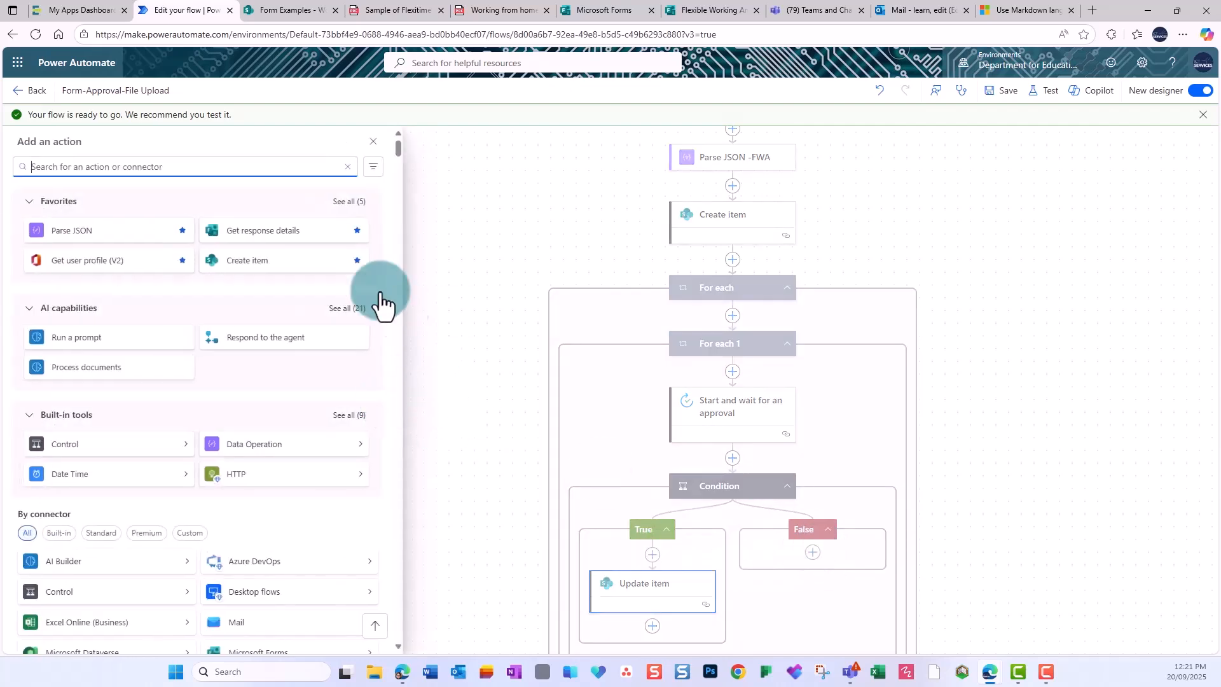
type("update")
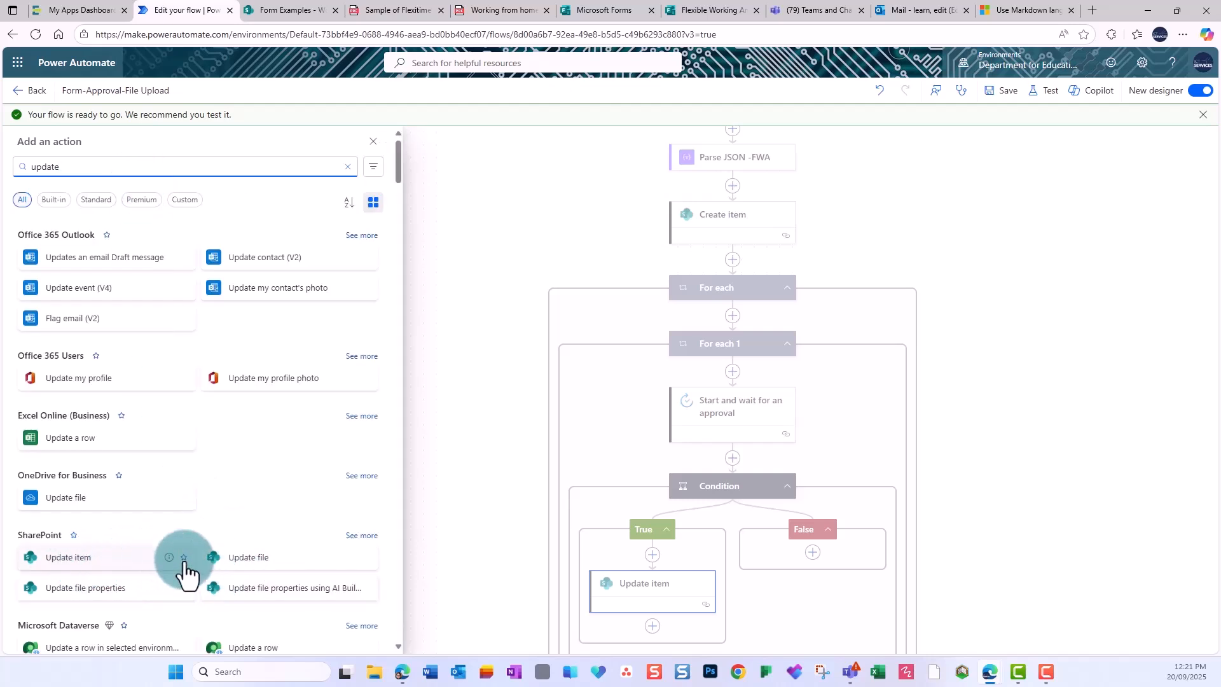
Add Update item for the Form Examples Working From Home agreements list, Id from the created item.
left_click(164, 553)
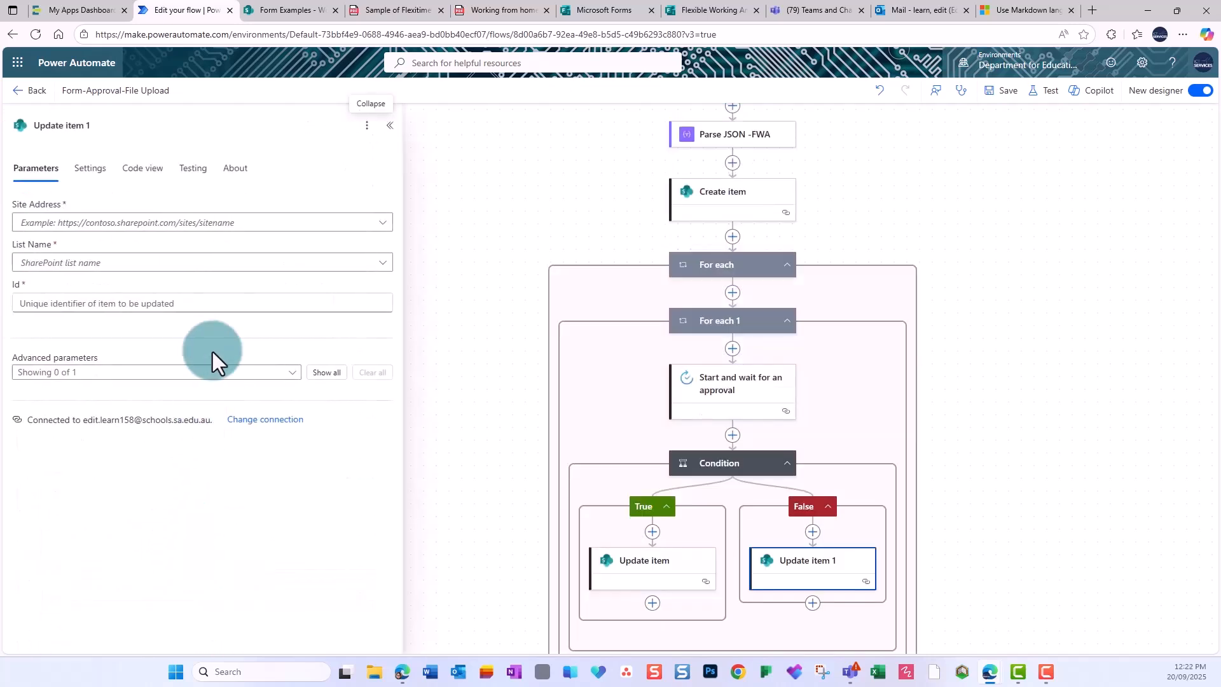
left_click(382, 223)
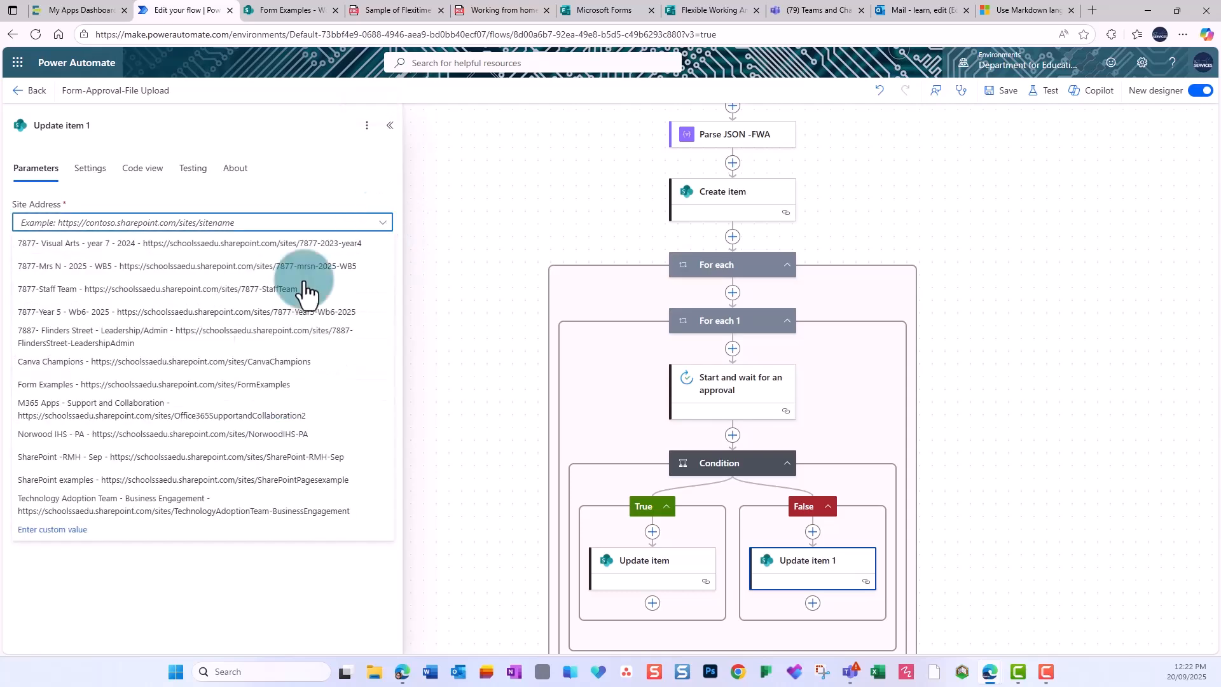
left_click(99, 381)
left_click(382, 263)
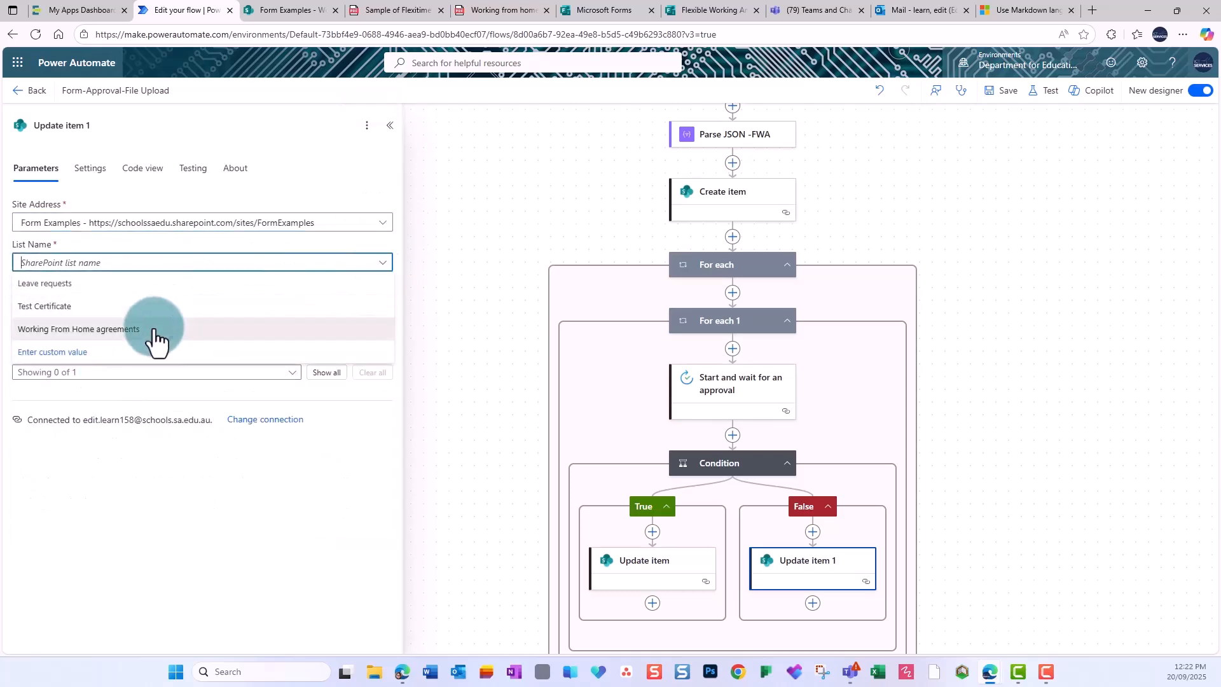
left_click(155, 341)
left_click(128, 303)
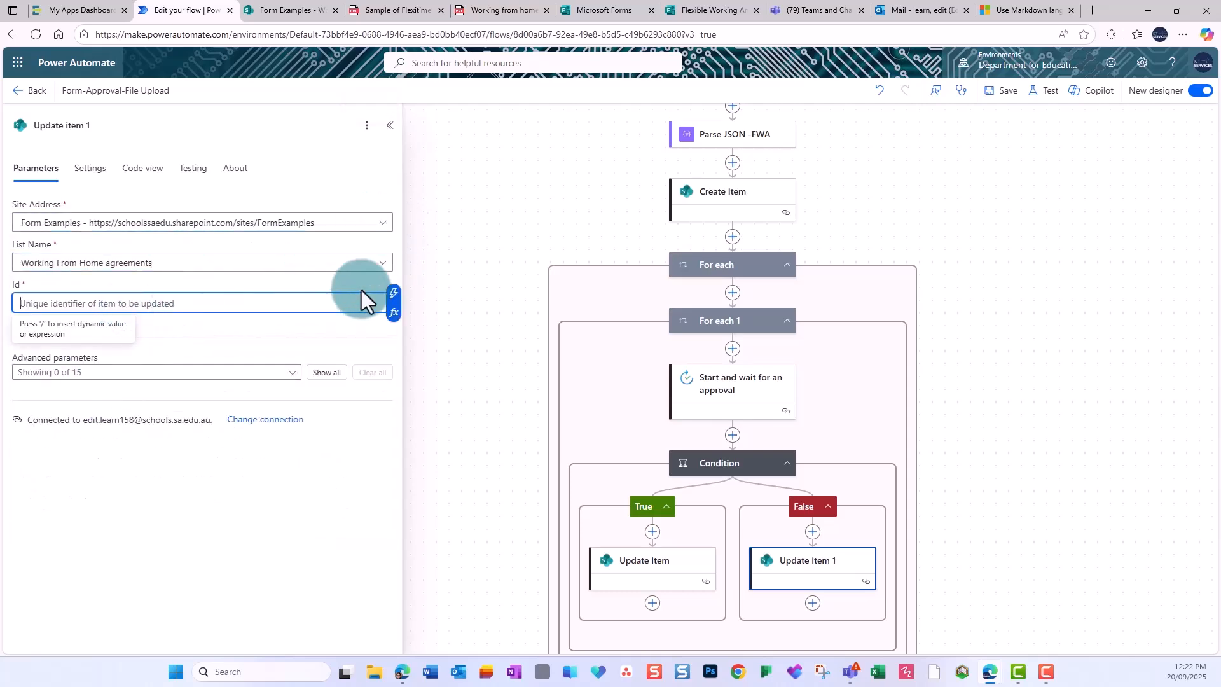
left_click(394, 303)
left_click(448, 353)
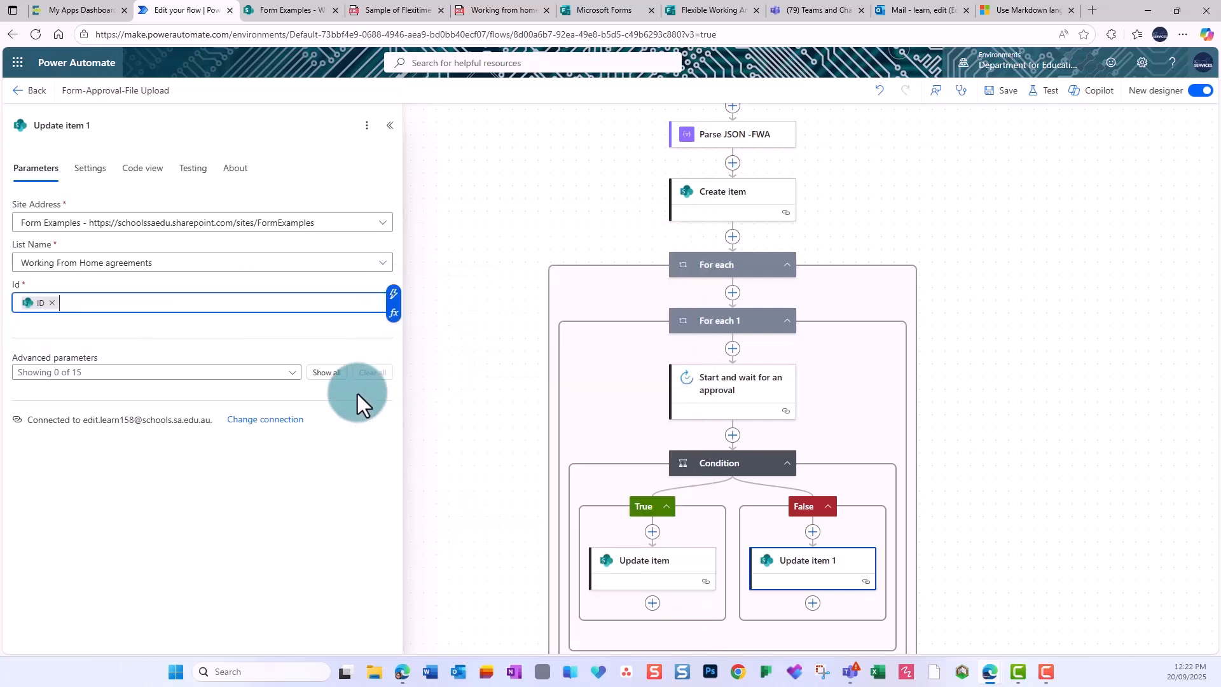
left_click(335, 375)
Set Status to Not approved and WFH checklist to the WFH file's Body link.
scroll(214, 453, "down", 6)
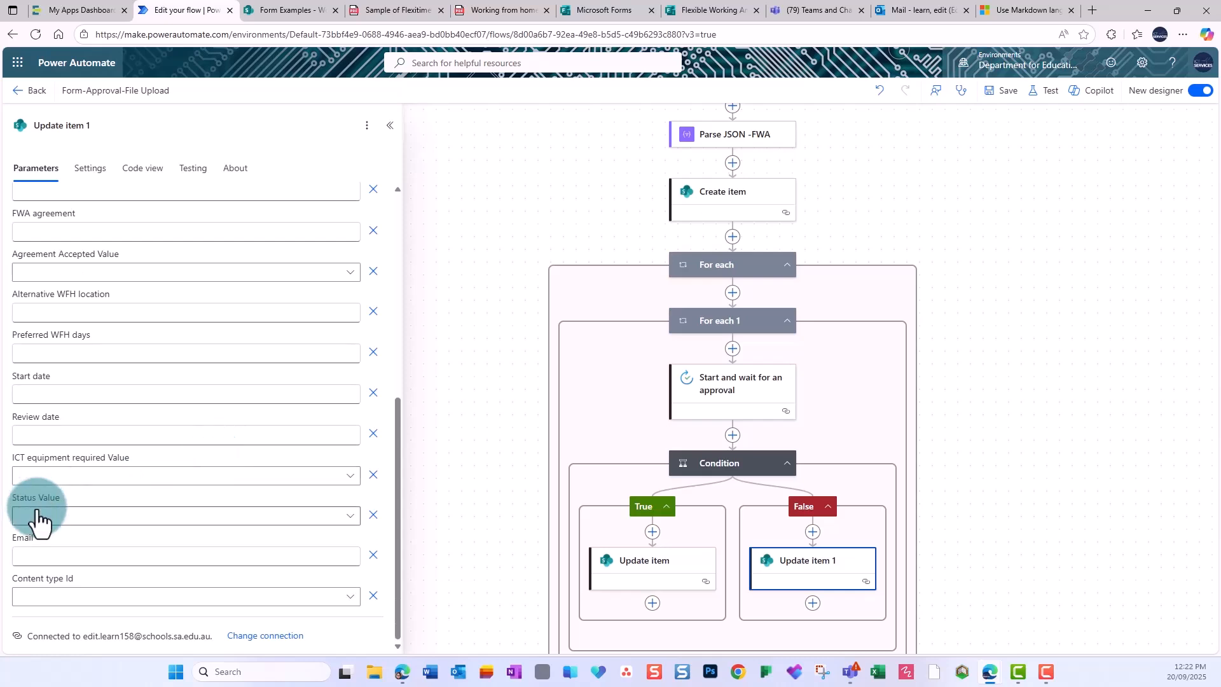
left_click(350, 516)
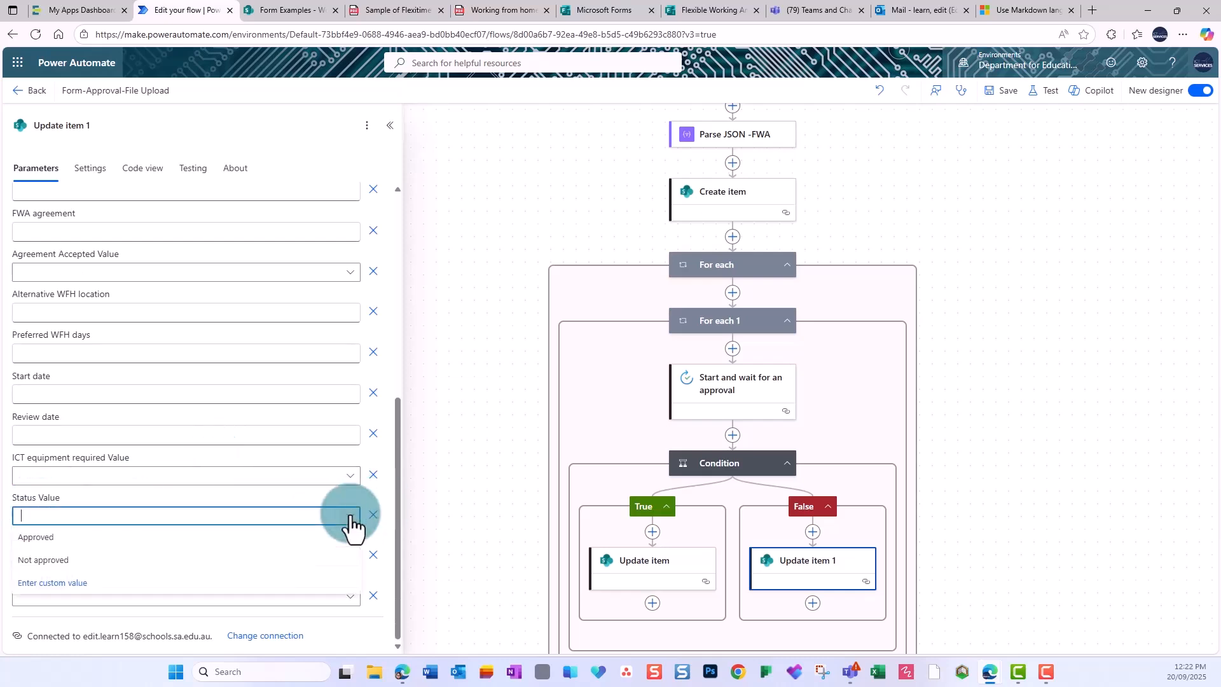
left_click(48, 563)
scroll(177, 485, "up", 4)
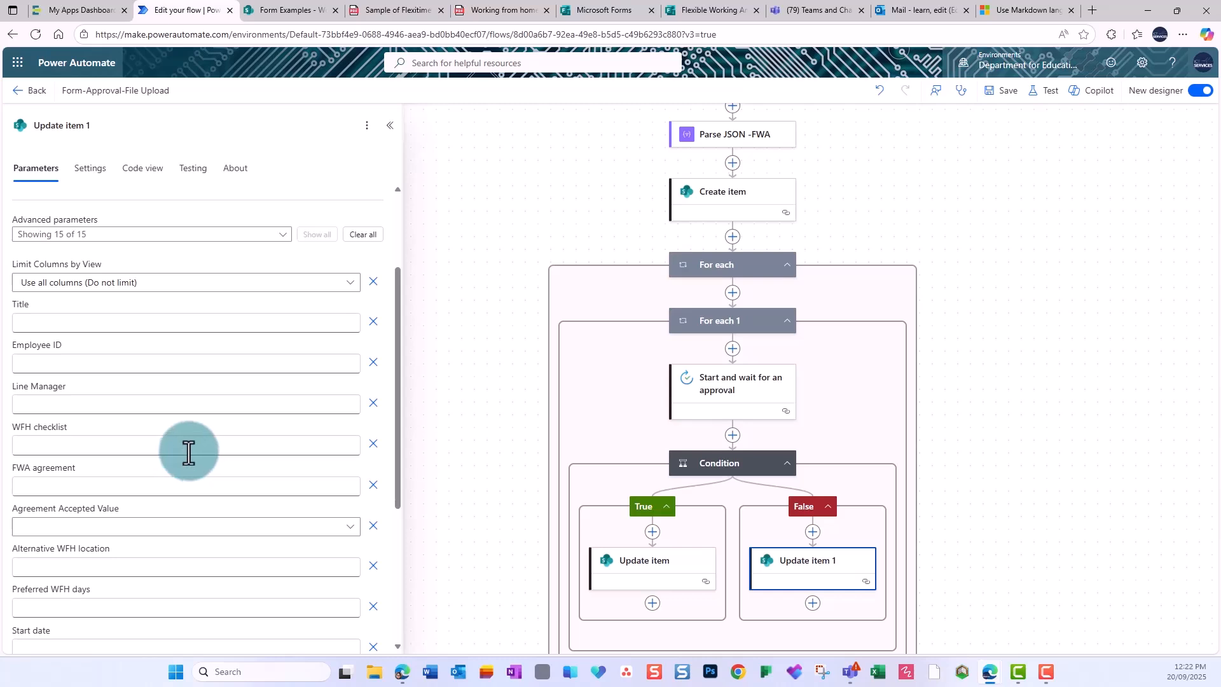
left_click(90, 439)
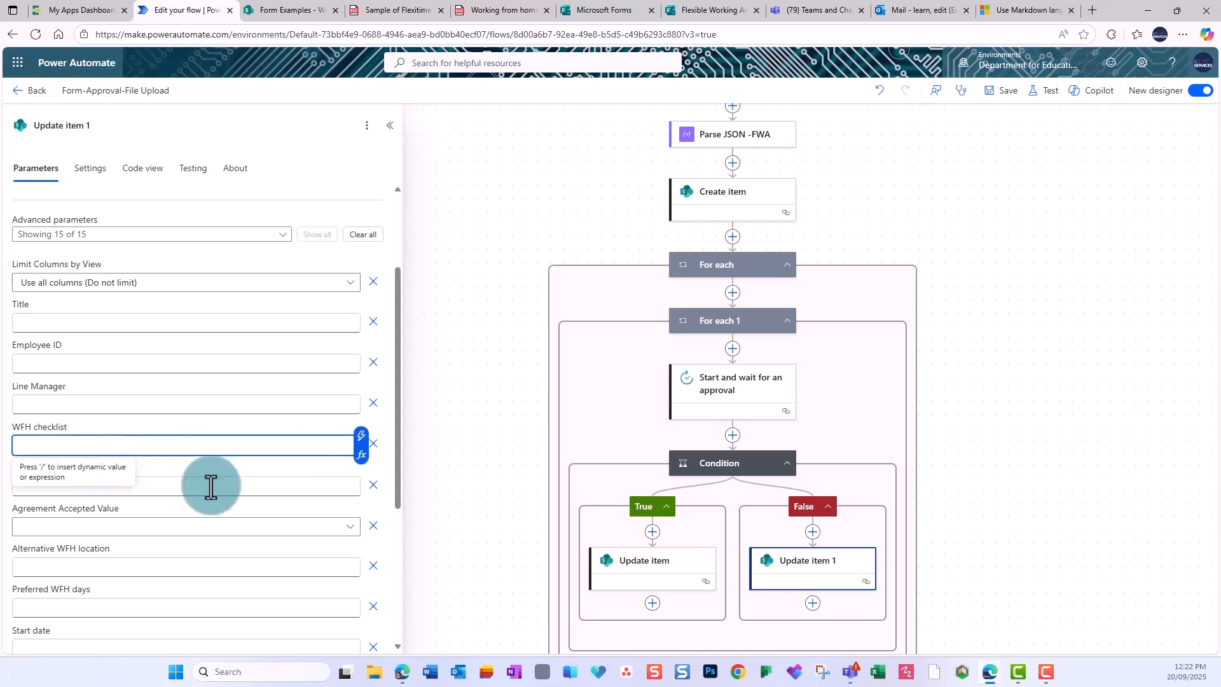
left_click(361, 436)
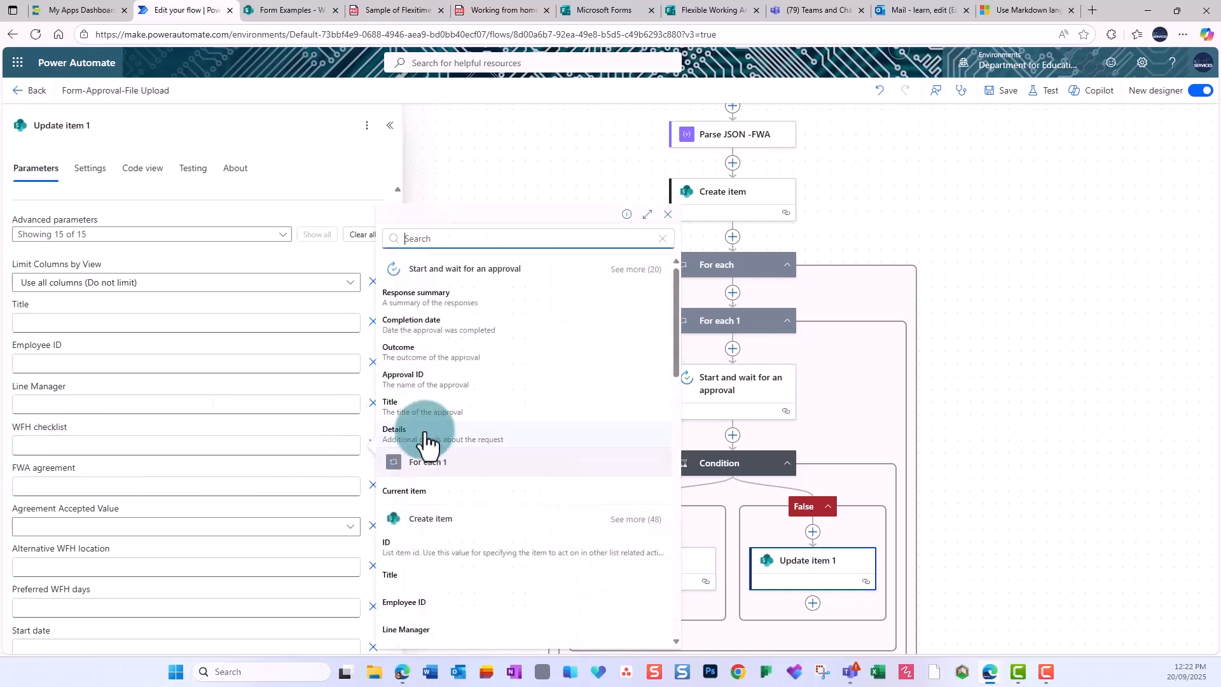
scroll(470, 446, "down", 2)
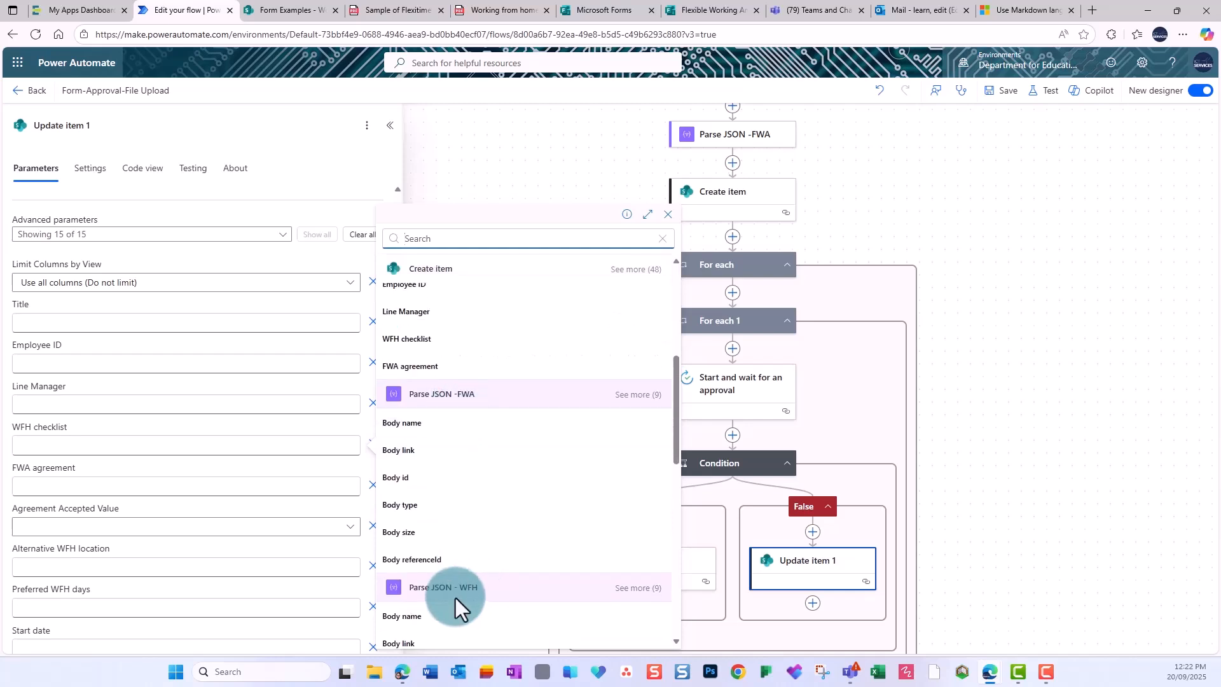
scroll(445, 585, "down", 1)
left_click(422, 585)
Fill FWA agreement with the FWA file's Body link and save the flow.
left_click(129, 488)
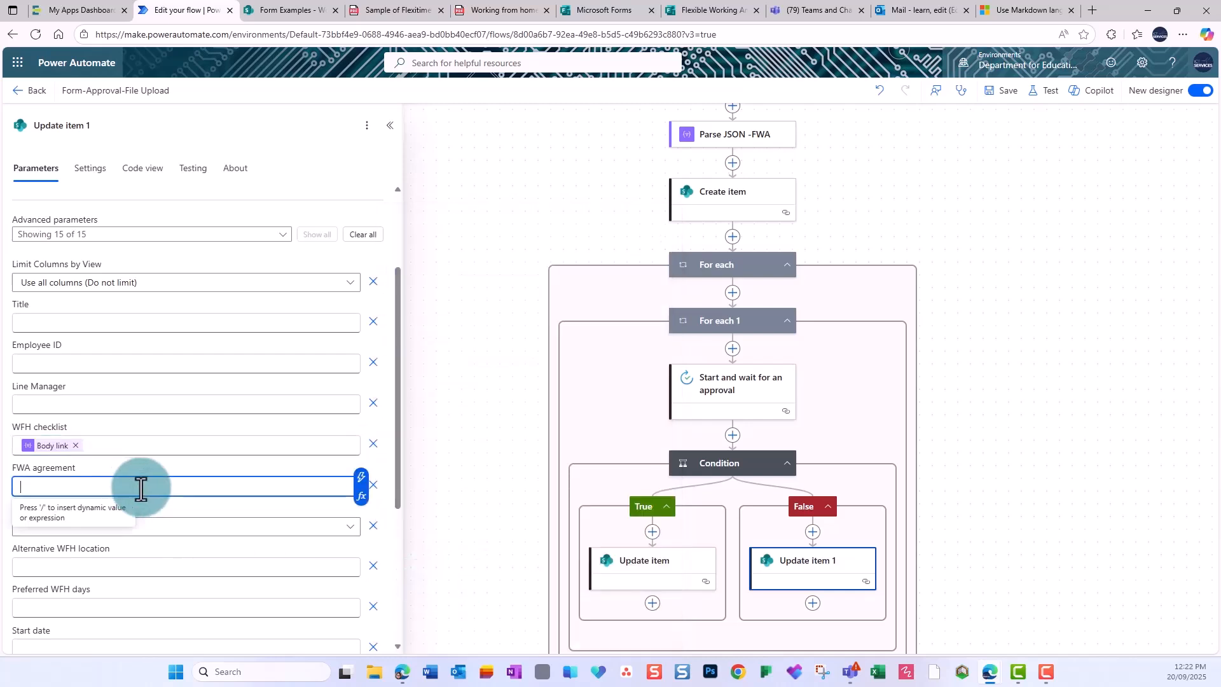
left_click(363, 477)
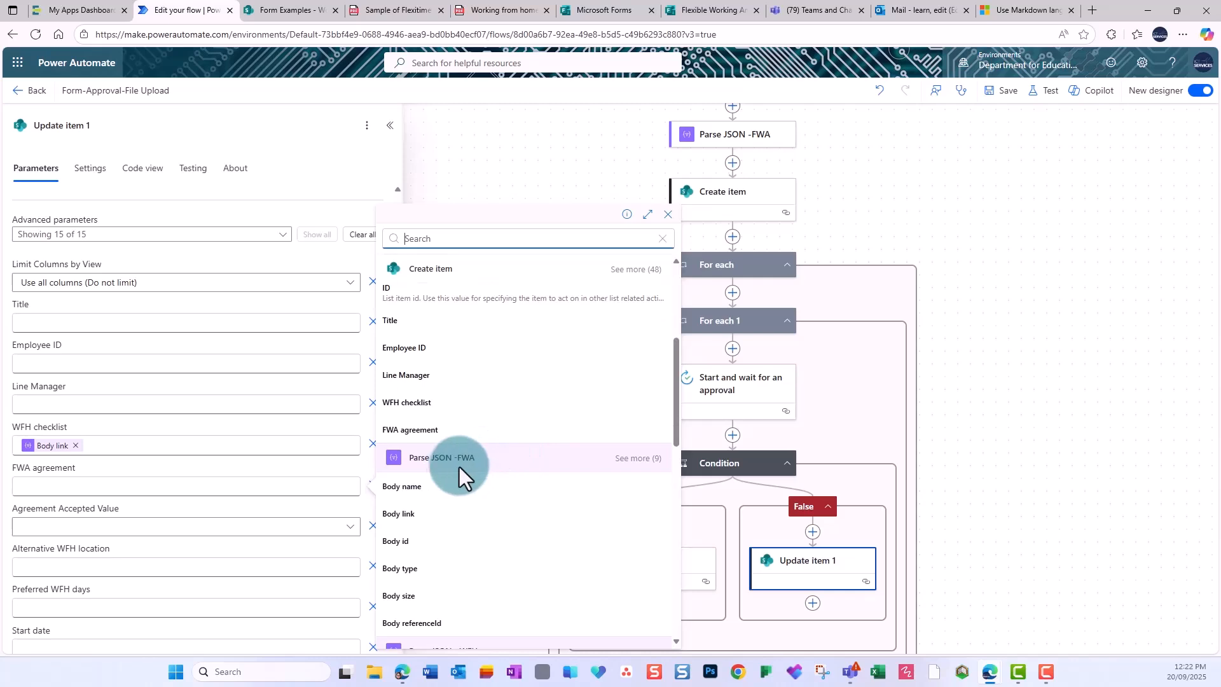
left_click(417, 513)
scroll(267, 496, "down", 2)
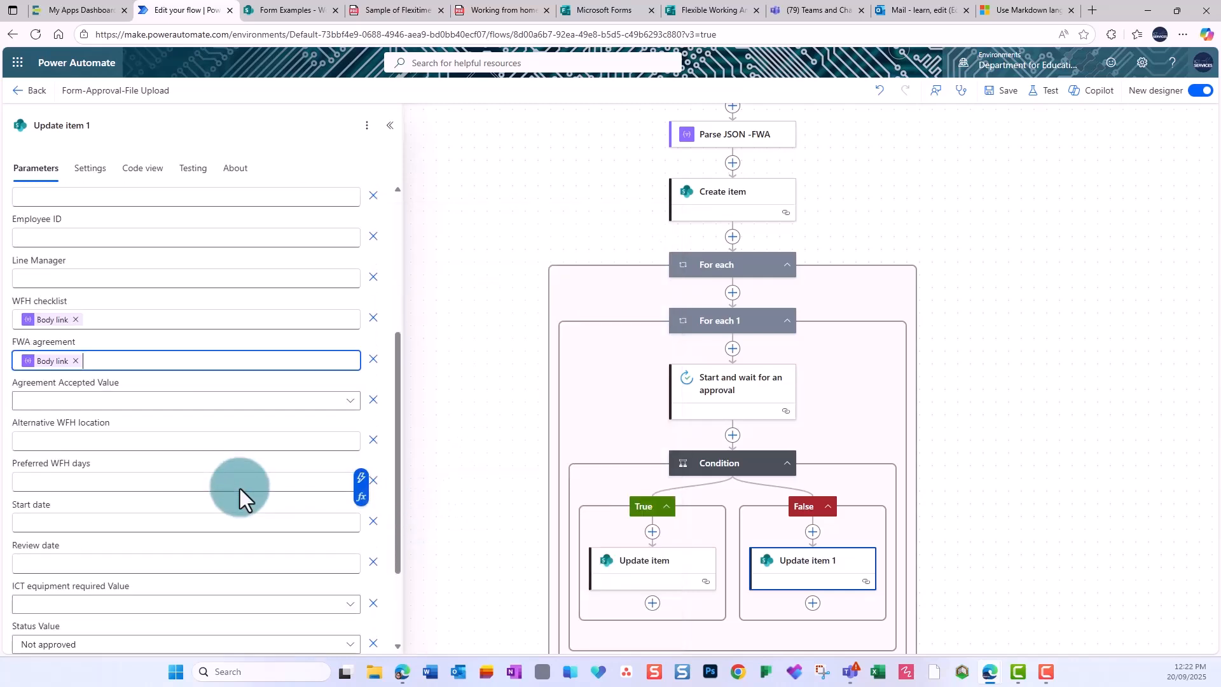
left_click(998, 91)
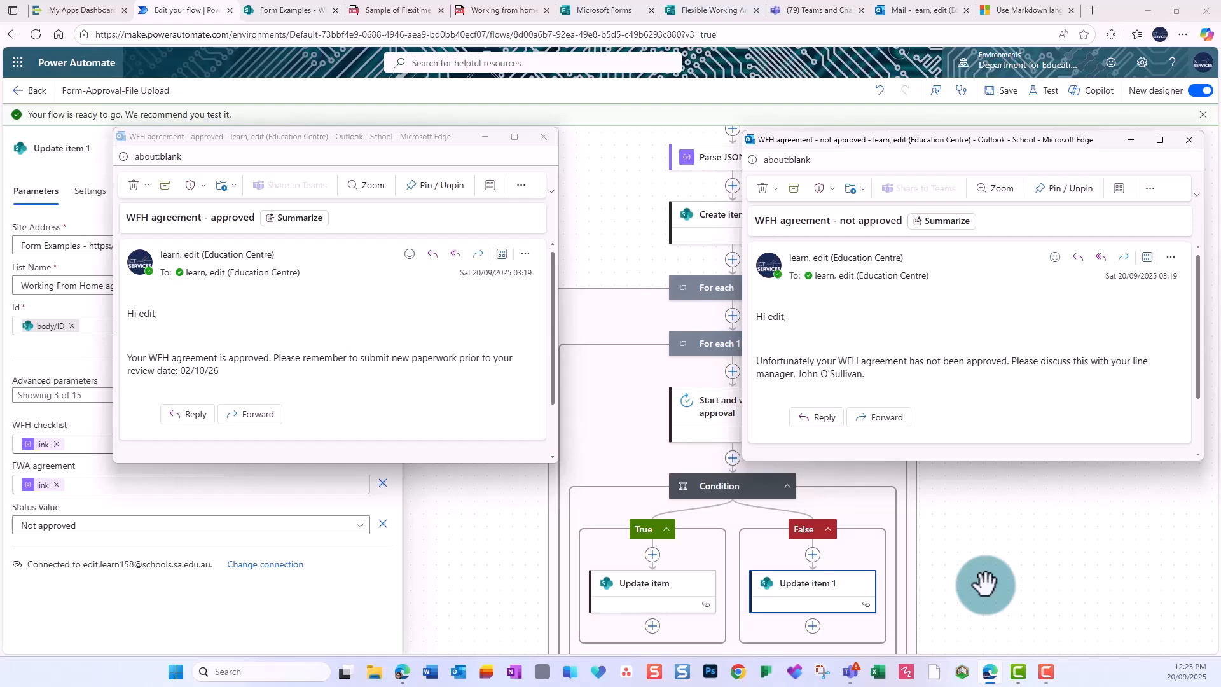
Add an Outlook Send an email (V2) to Responders' Email after the approved-branch update.
left_click(983, 582)
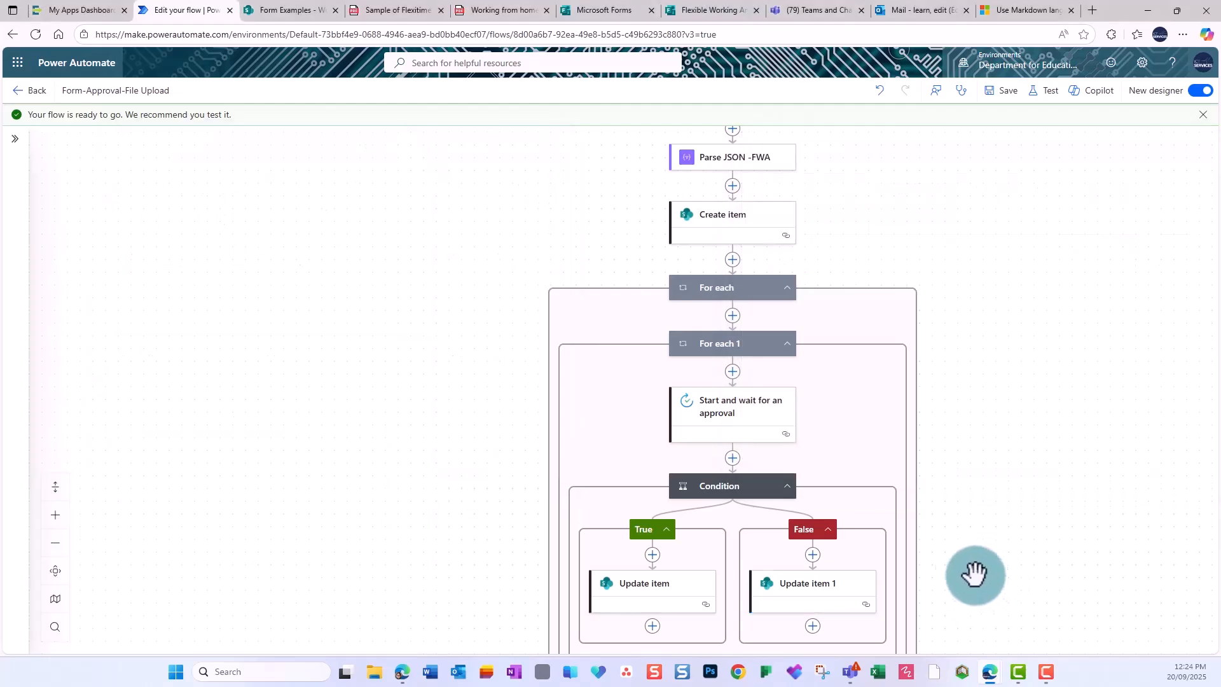
left_click(655, 627)
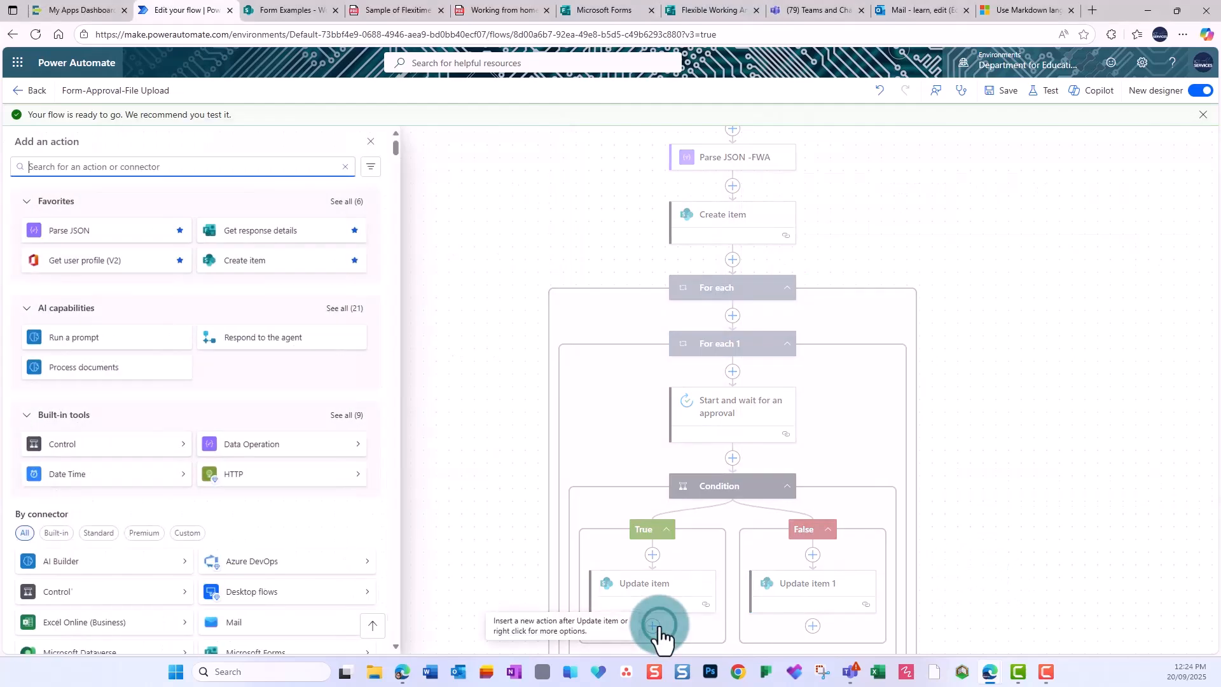
left_click(213, 164)
type("send an email")
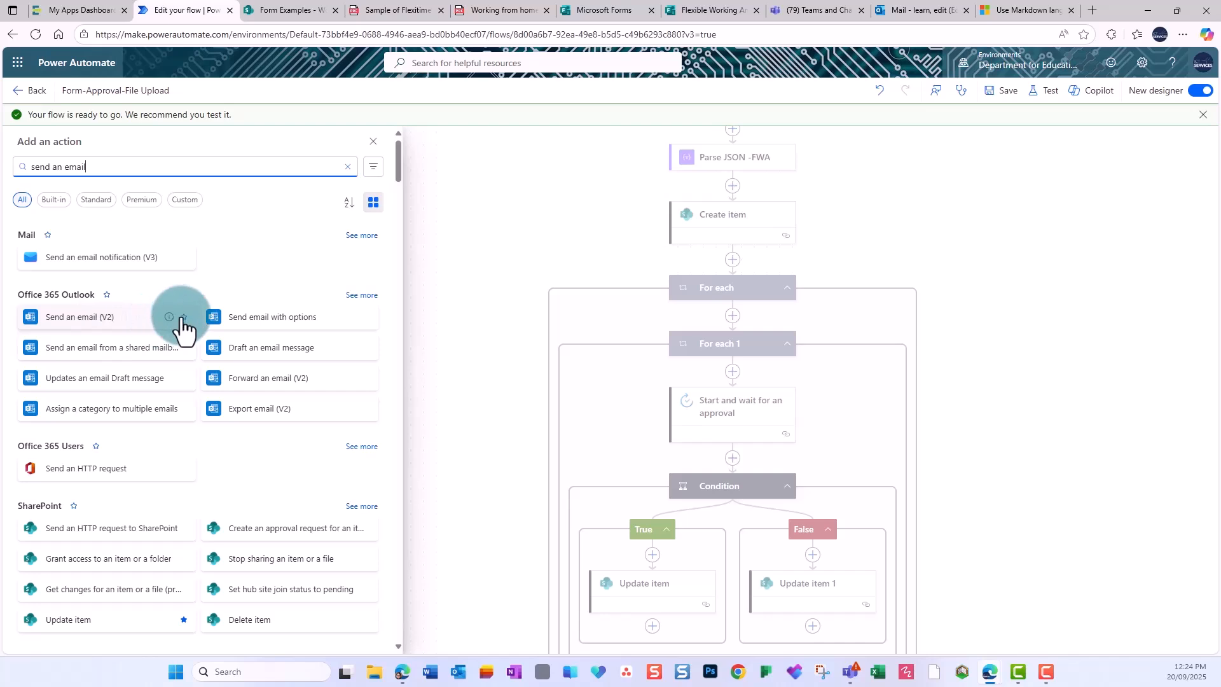
left_click(115, 320)
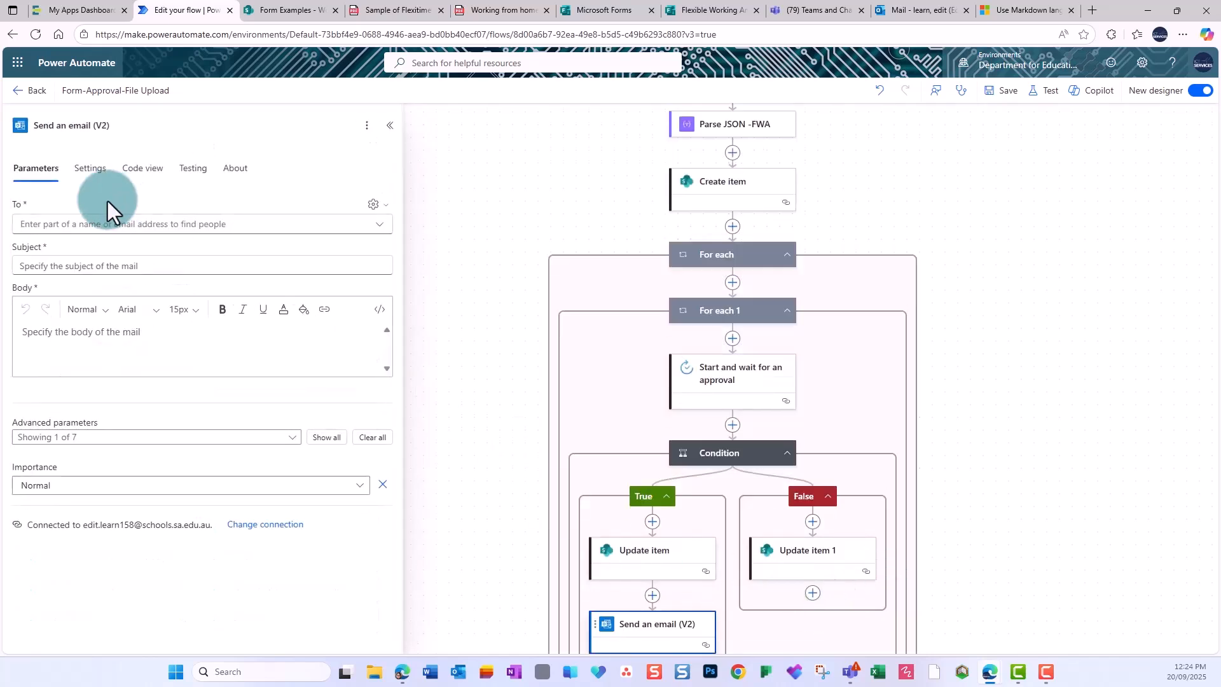
left_click(384, 211)
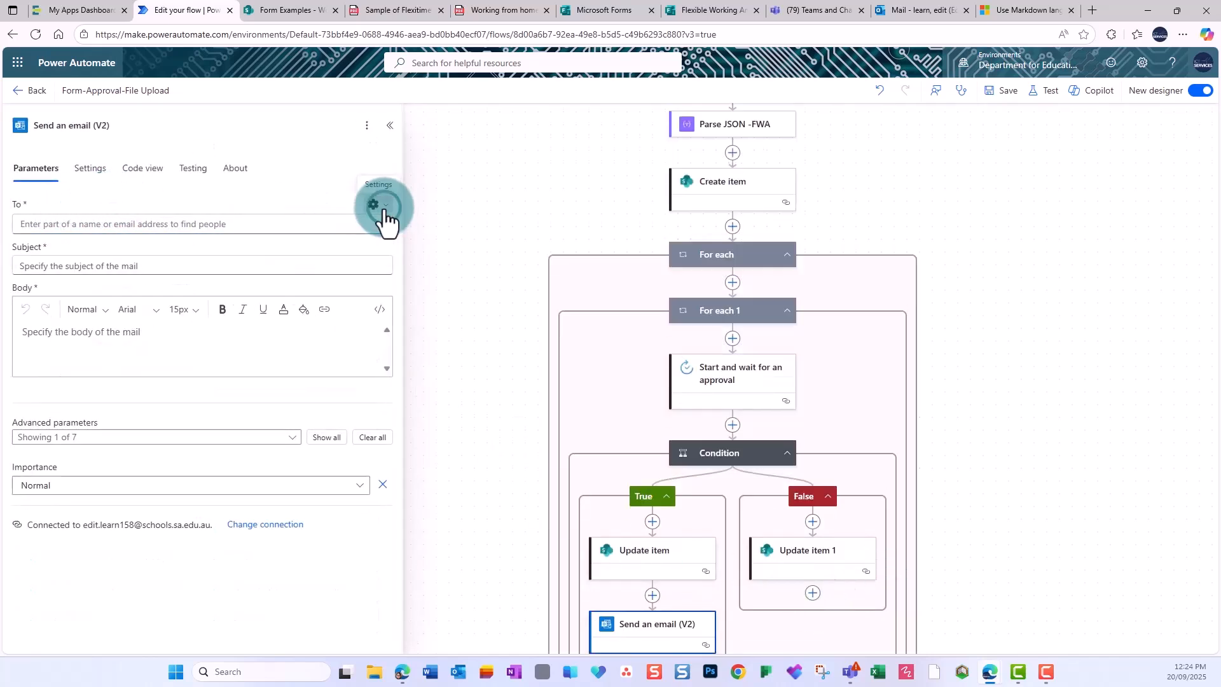
left_click(348, 227)
left_click(393, 226)
type("respons")
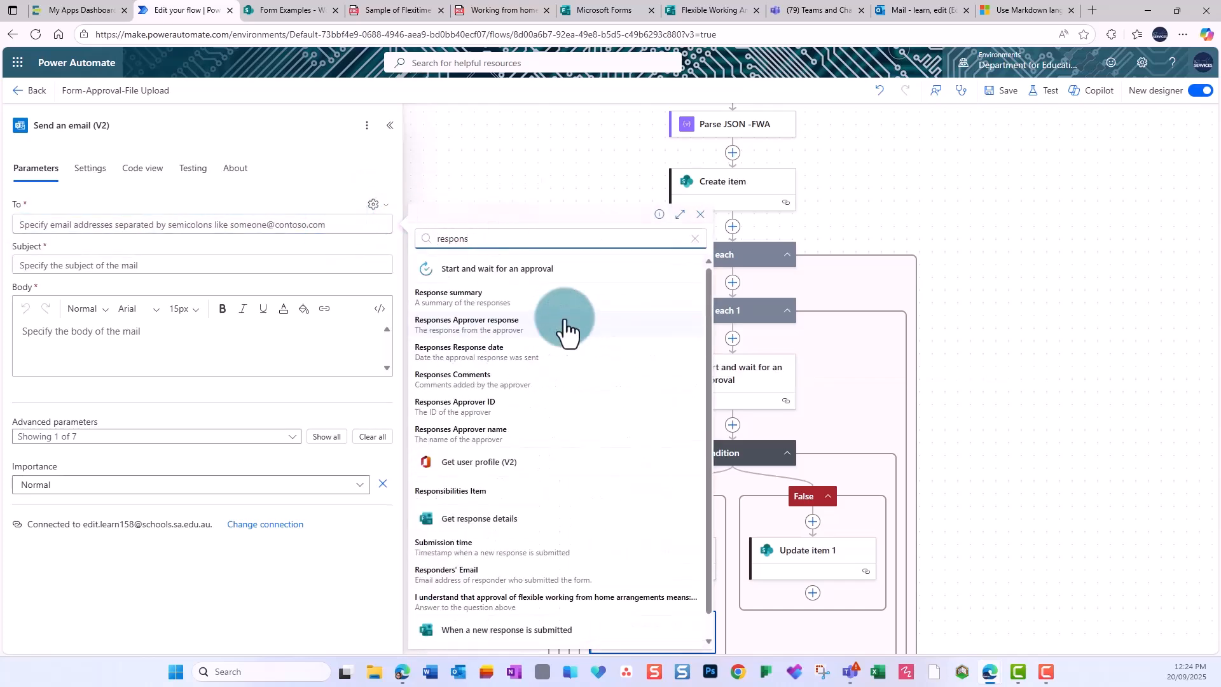
left_click(439, 545)
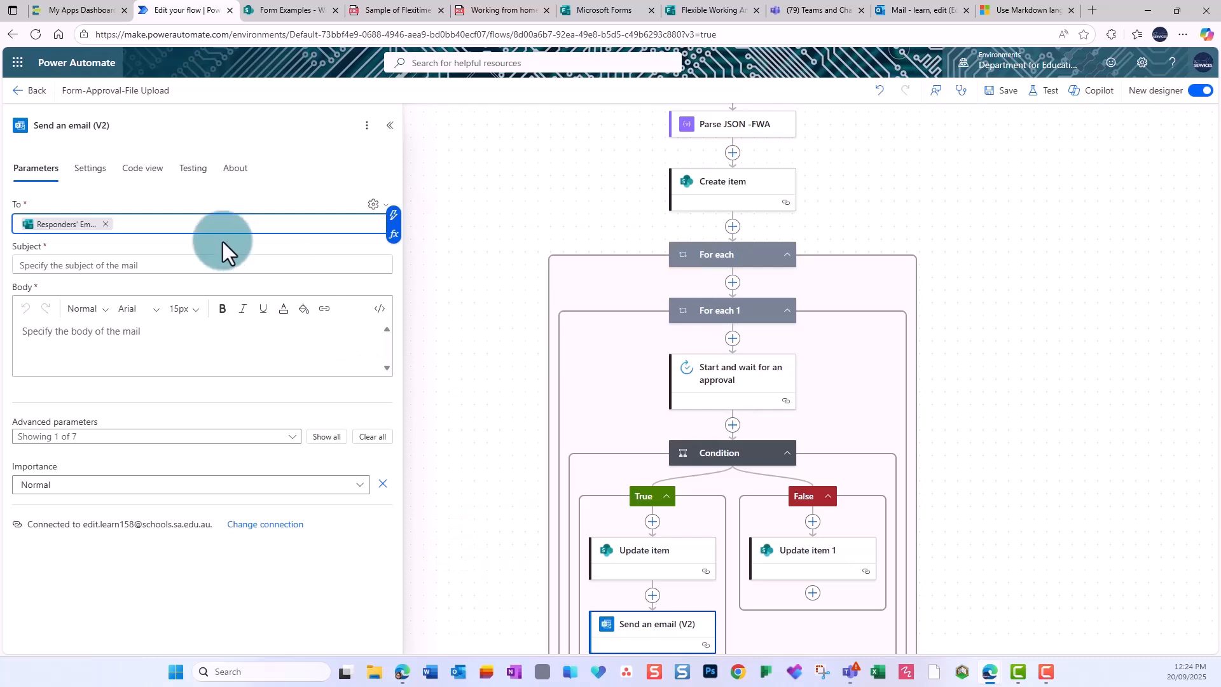
Enter subject 'WFH agreement approved' and a body greeting Given Name, confirming approval and start date.
left_click(210, 259)
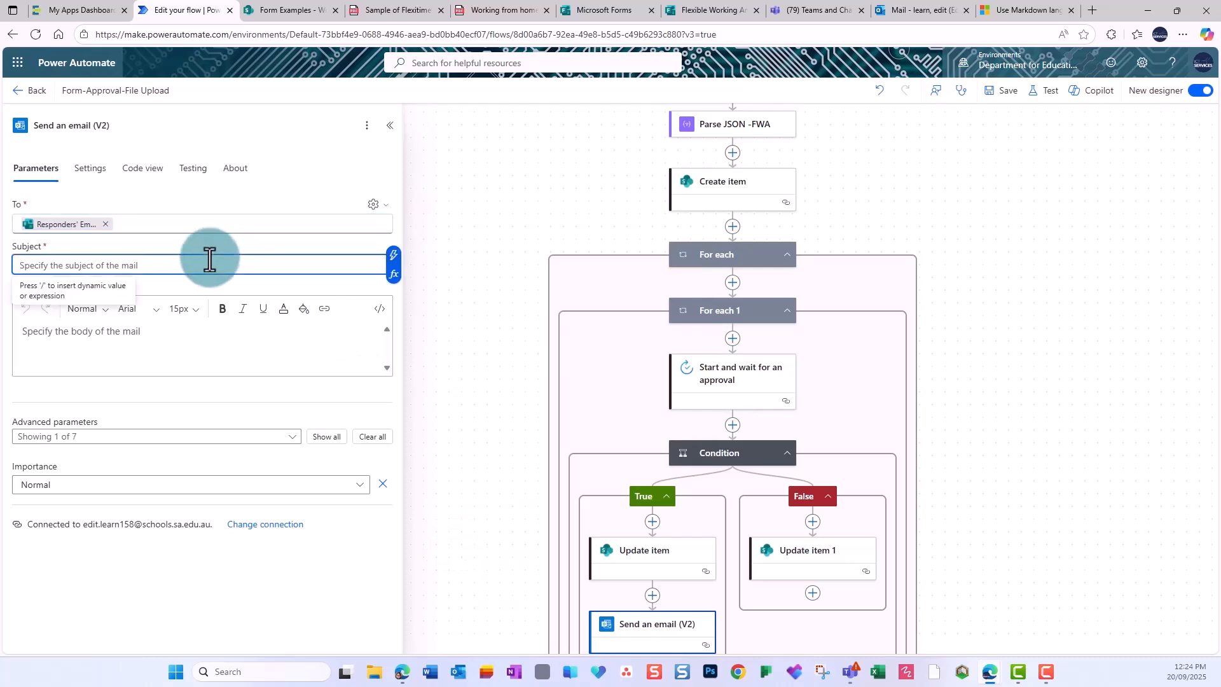
type("WFH agreement approved")
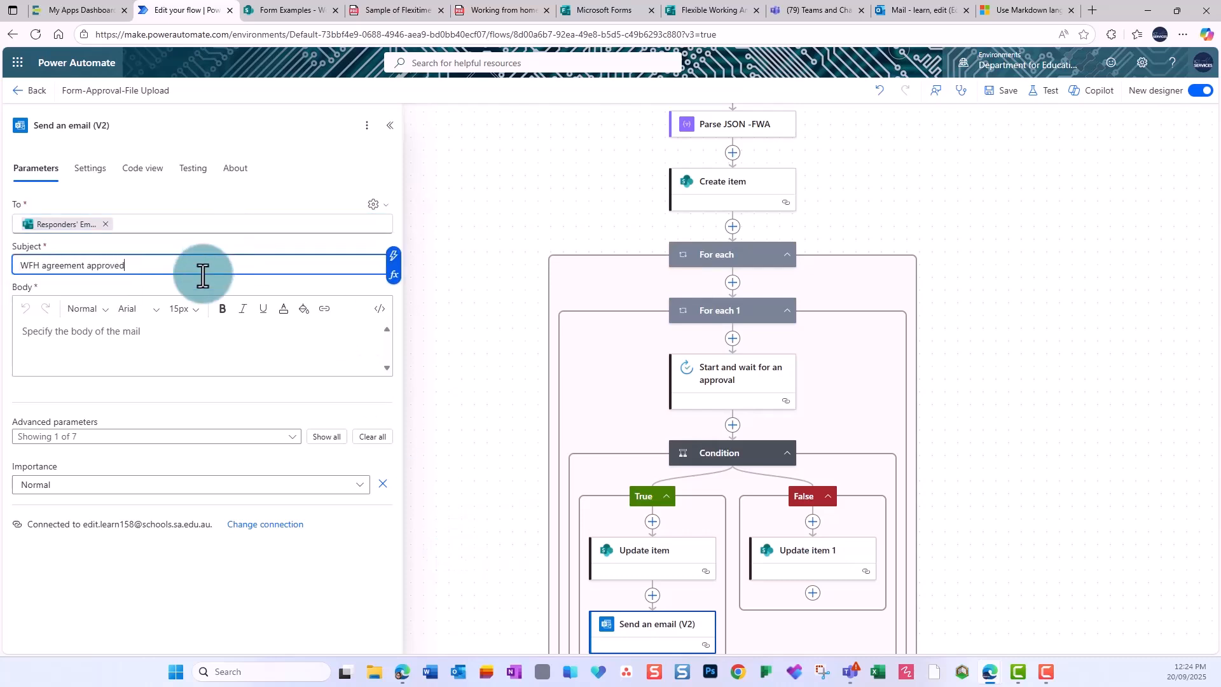
left_click(176, 340)
type("Hi")
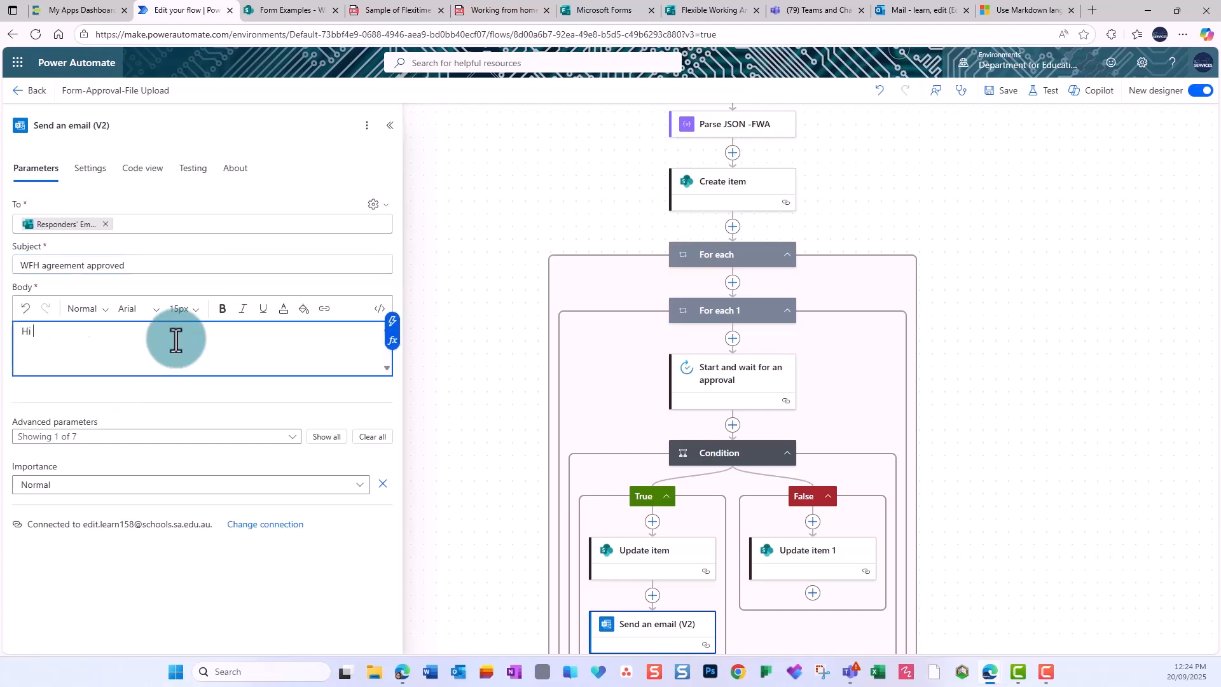
left_click(393, 321)
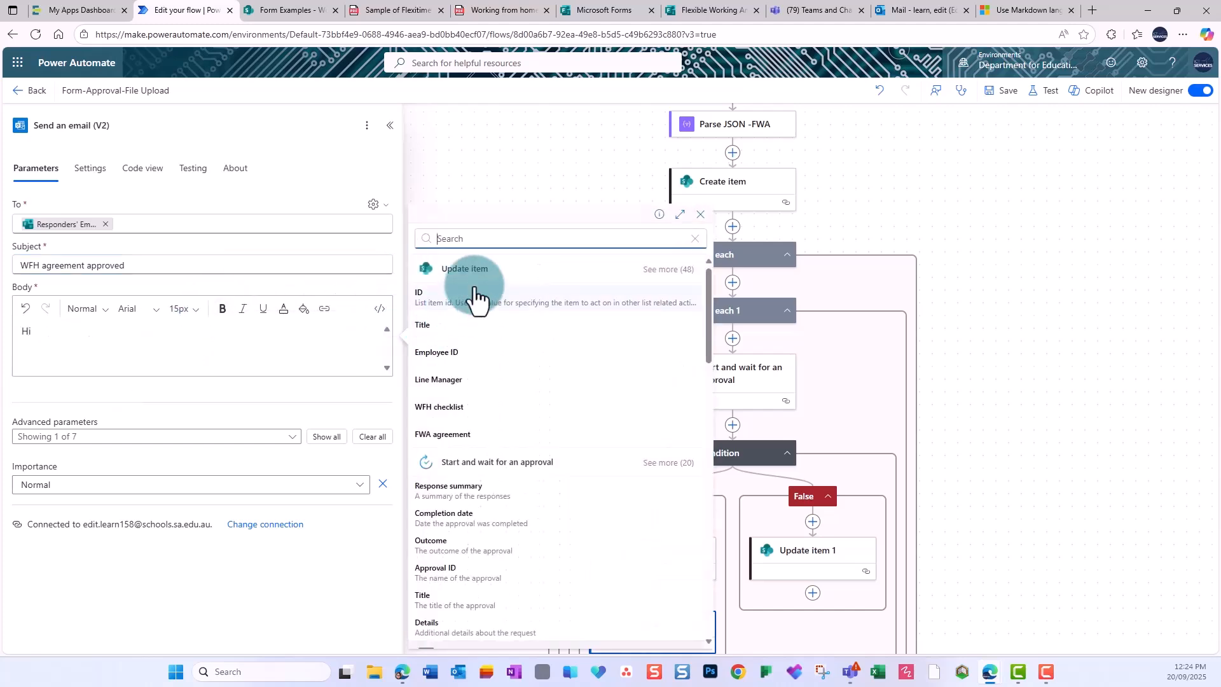
type("given name")
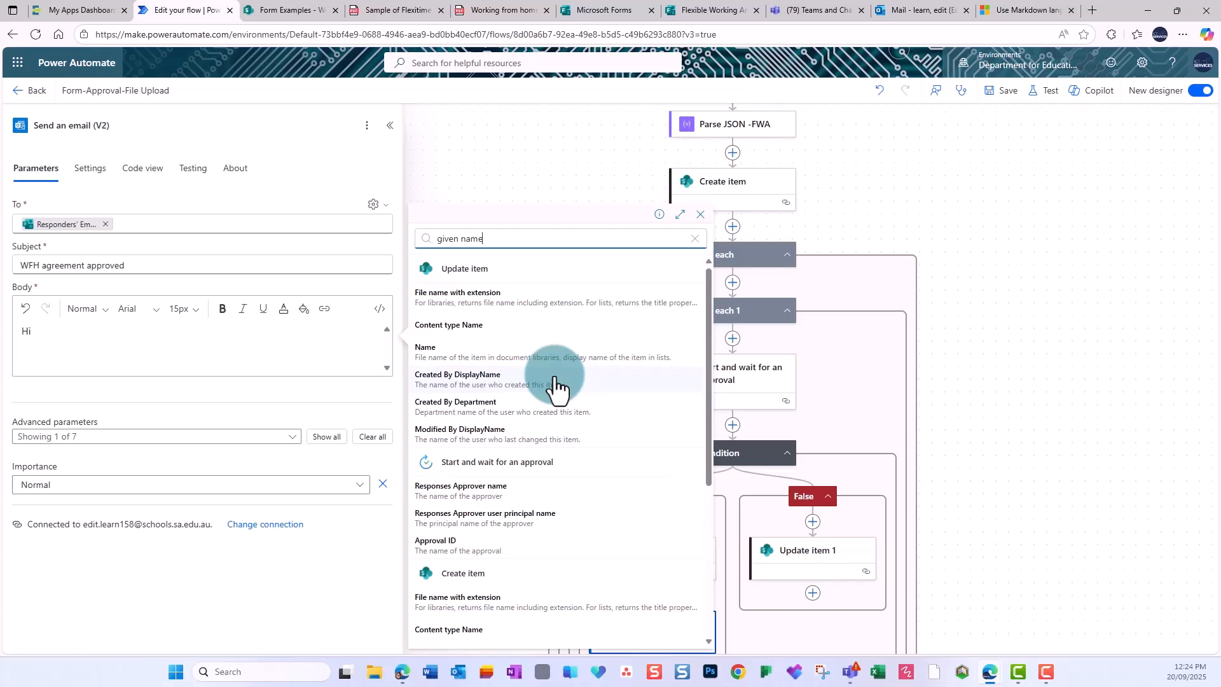
scroll(565, 414, "down", 4)
left_click(448, 541)
type(",")
key("Return")
key("Return")
type("Your work from hom")
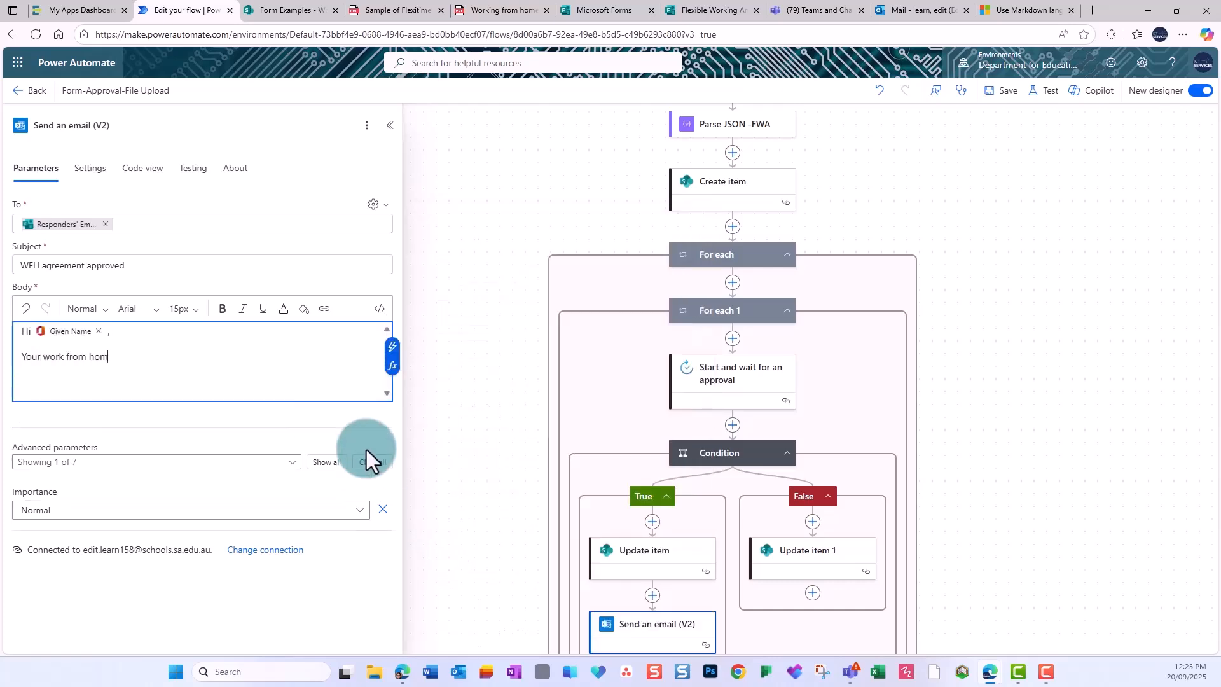
type(" has been approved.  You start date is:")
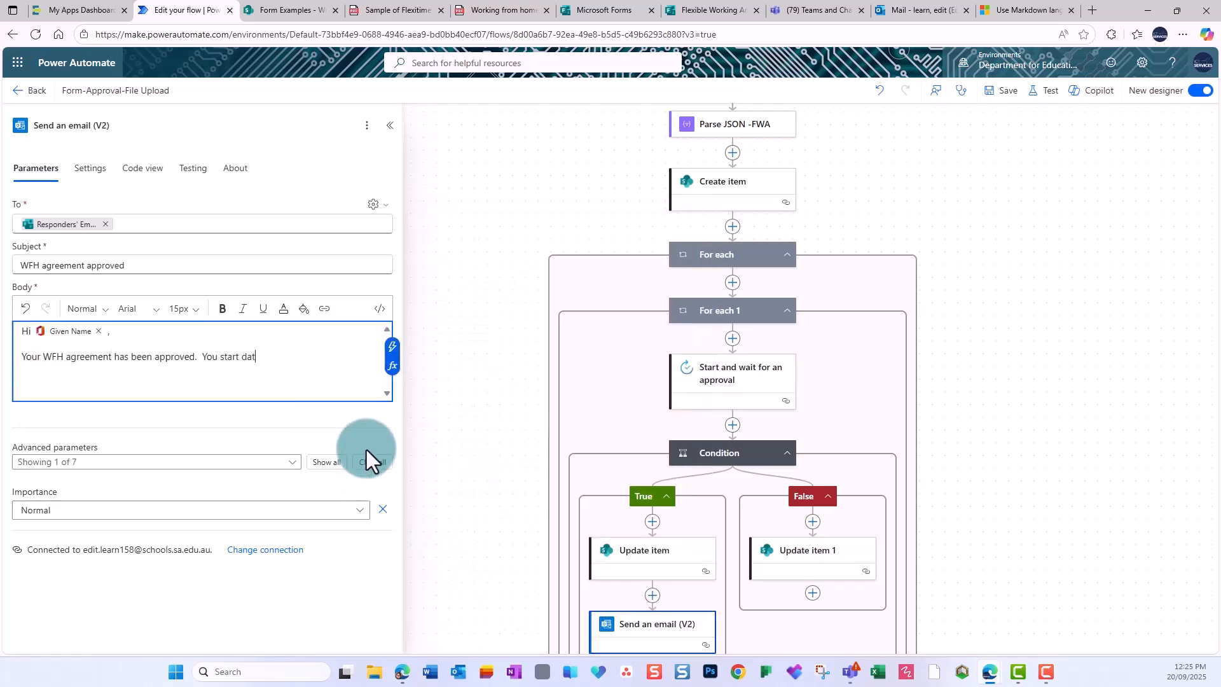
Pick the form response's start date field in the email body's dynamic content.
left_click(393, 353)
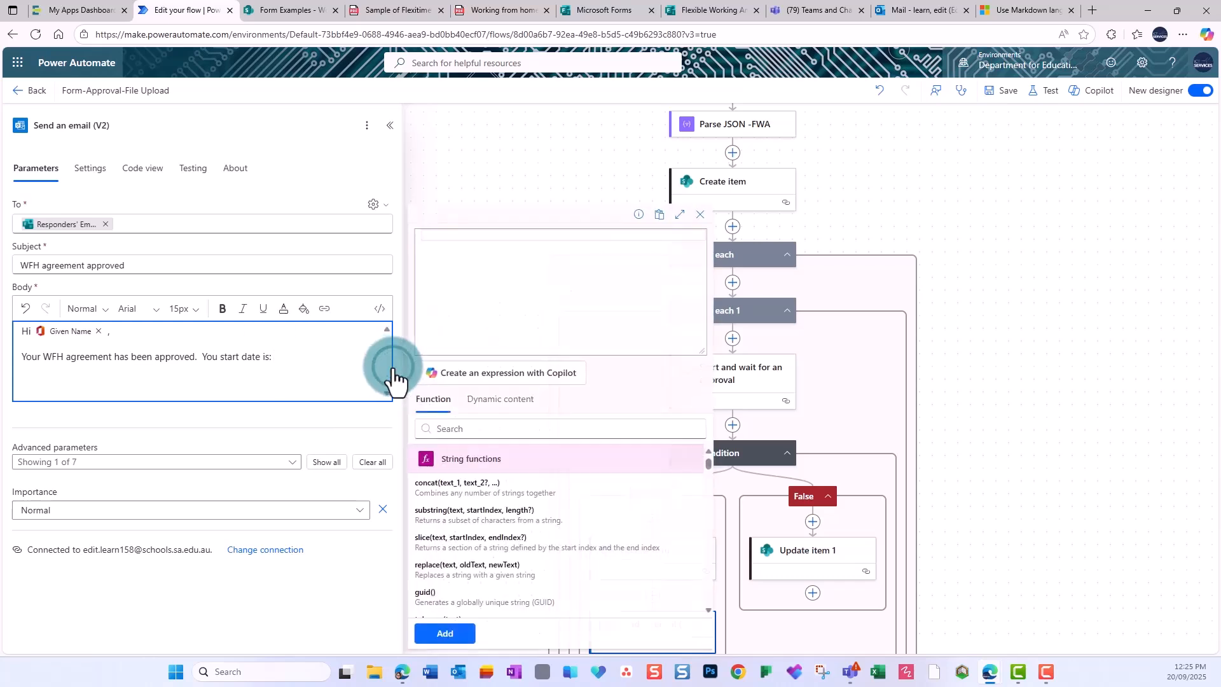
left_click(500, 399)
scroll(526, 537, "up", 3)
scroll(526, 537, "down", 3)
left_click(512, 429)
type("date")
scroll(545, 540, "down", 6)
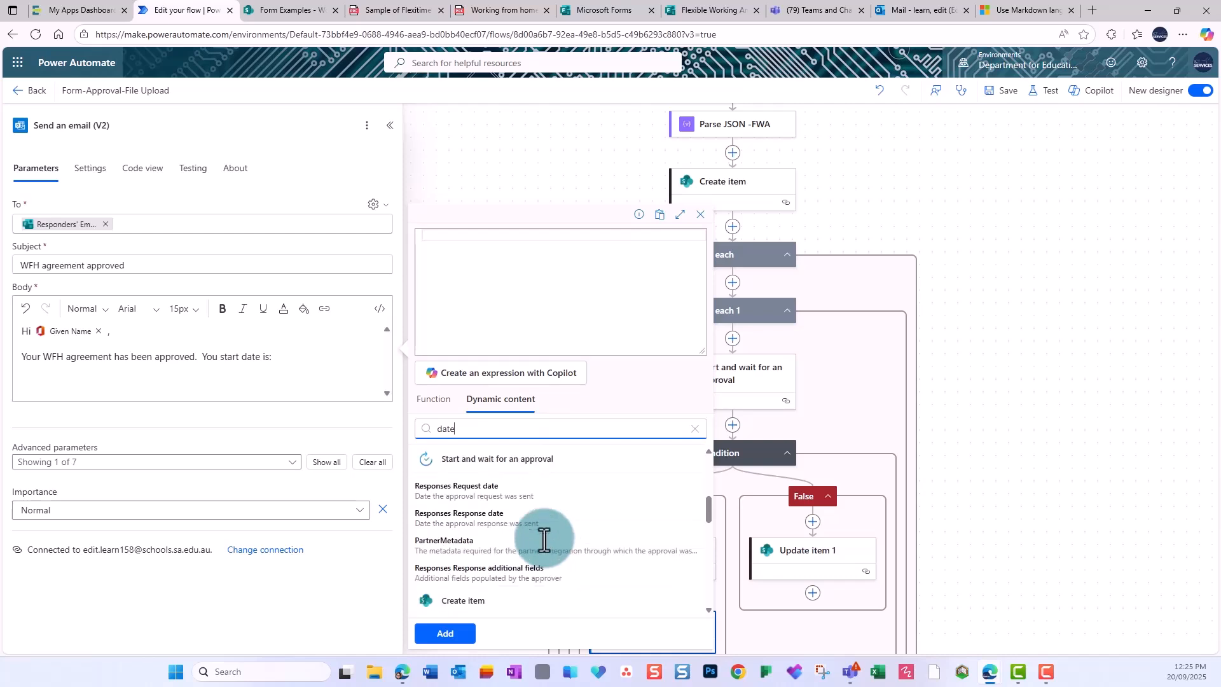
scroll(545, 540, "up", 3)
left_click(452, 525)
Have Copilot build a formatDateTime expression showing the start date as DD/MM/YYYY, and insert it.
left_click(504, 374)
left_click(504, 284)
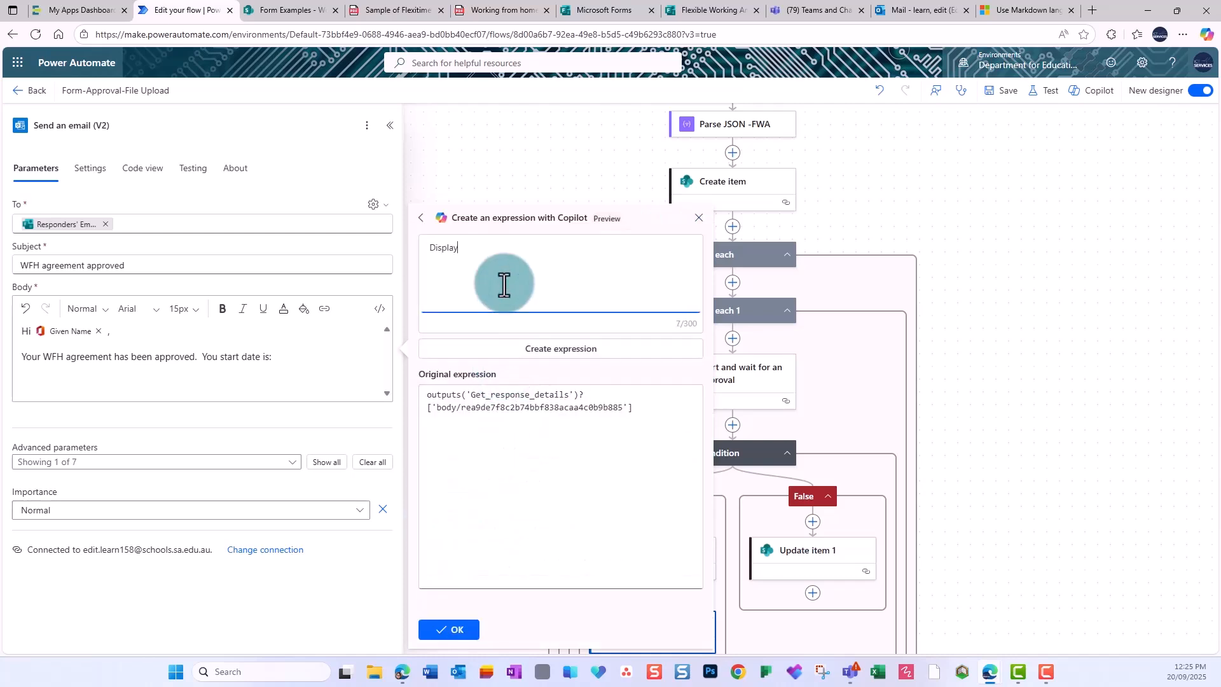
type("Display as DD/MM/YYYY")
left_click(558, 349)
left_click(452, 629)
left_click(459, 632)
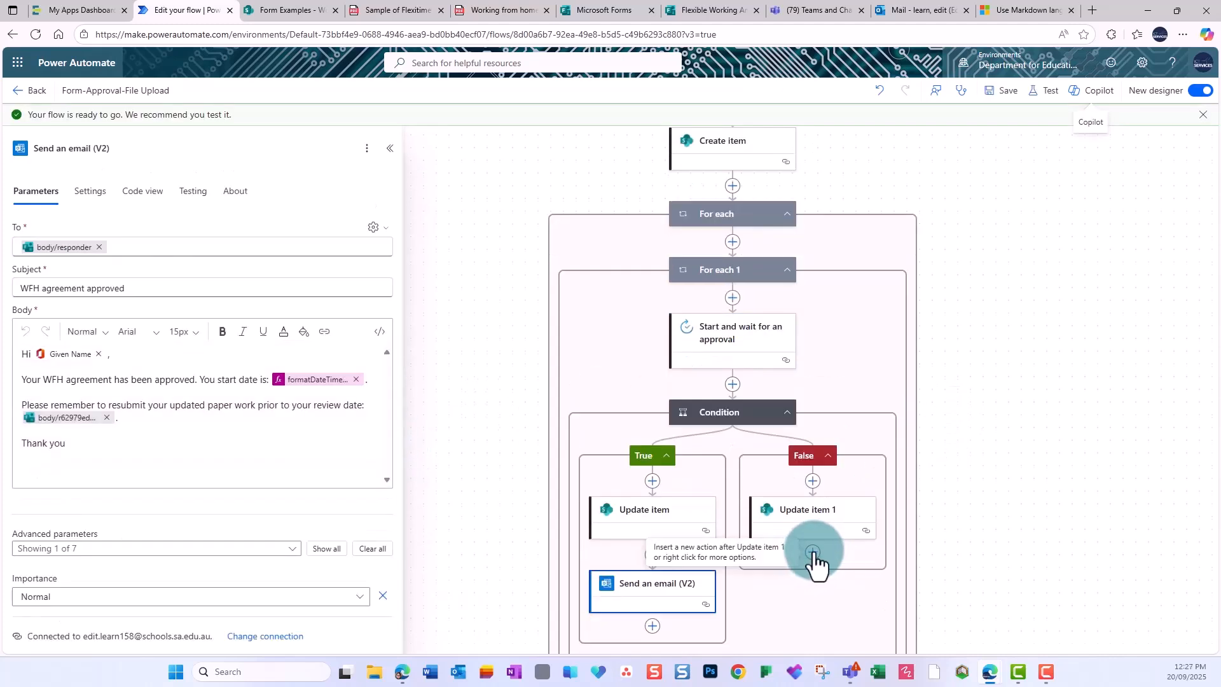
Add a Send an email (V2) step after Update item 1, addressed to the Responders' Email.
left_click(813, 554)
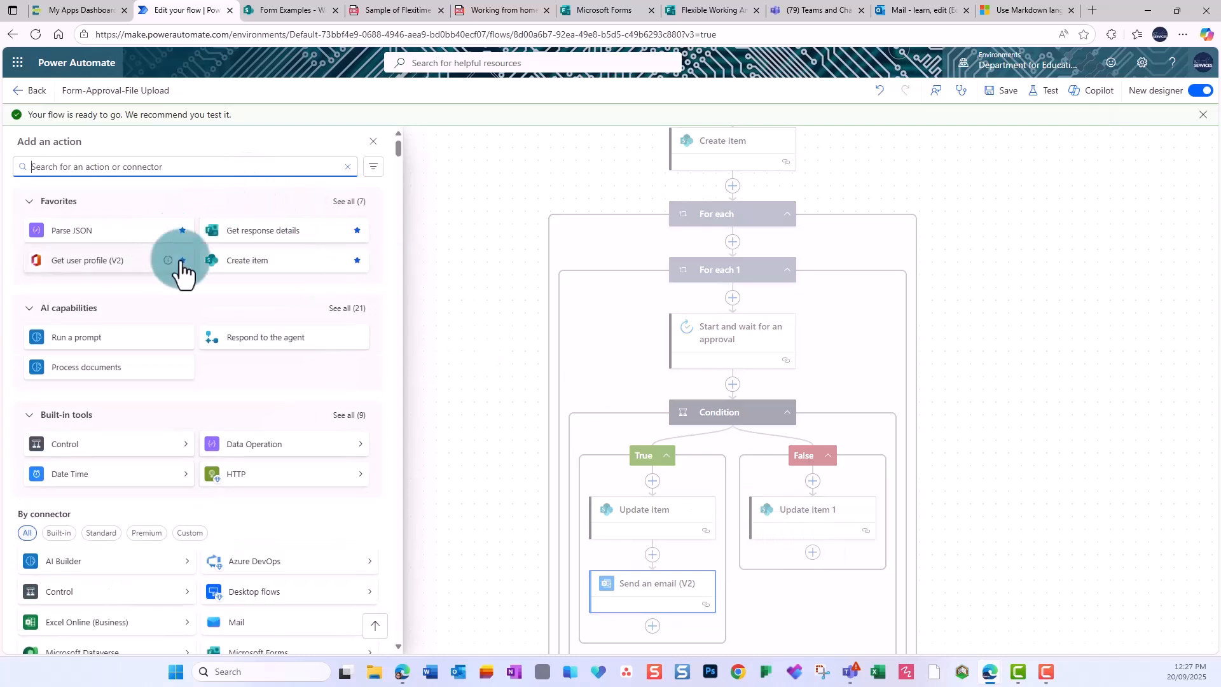
left_click(345, 203)
left_click(105, 332)
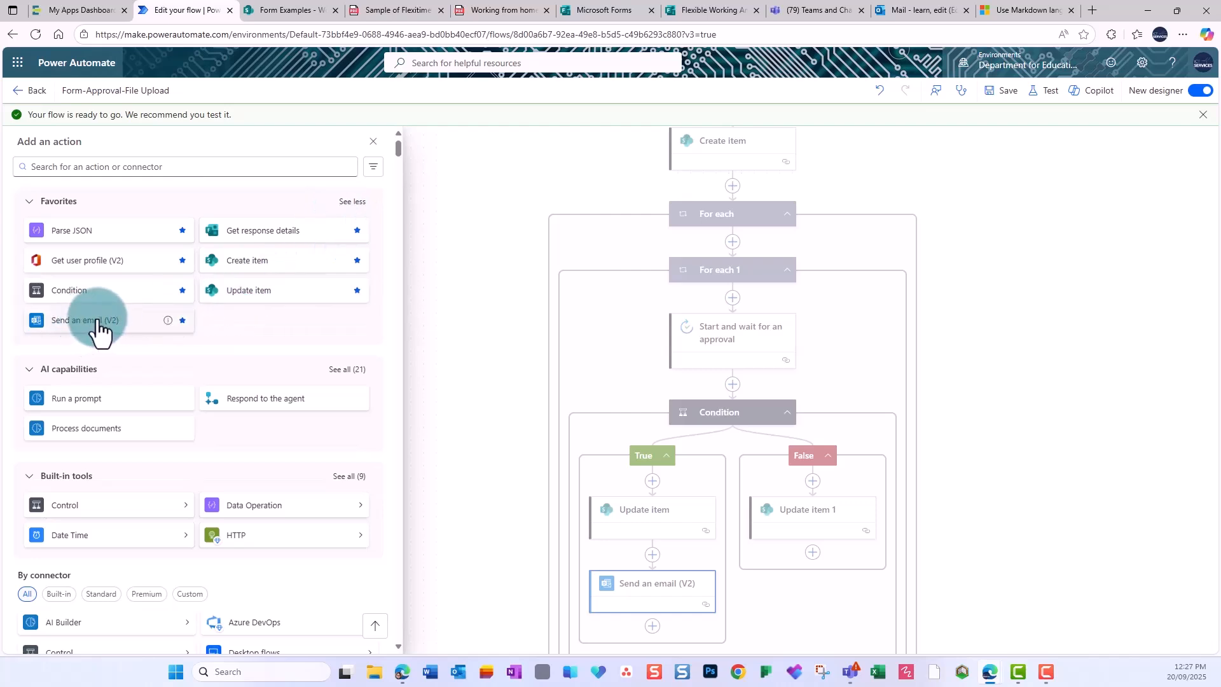
left_click(376, 218)
left_click(394, 218)
type("respond")
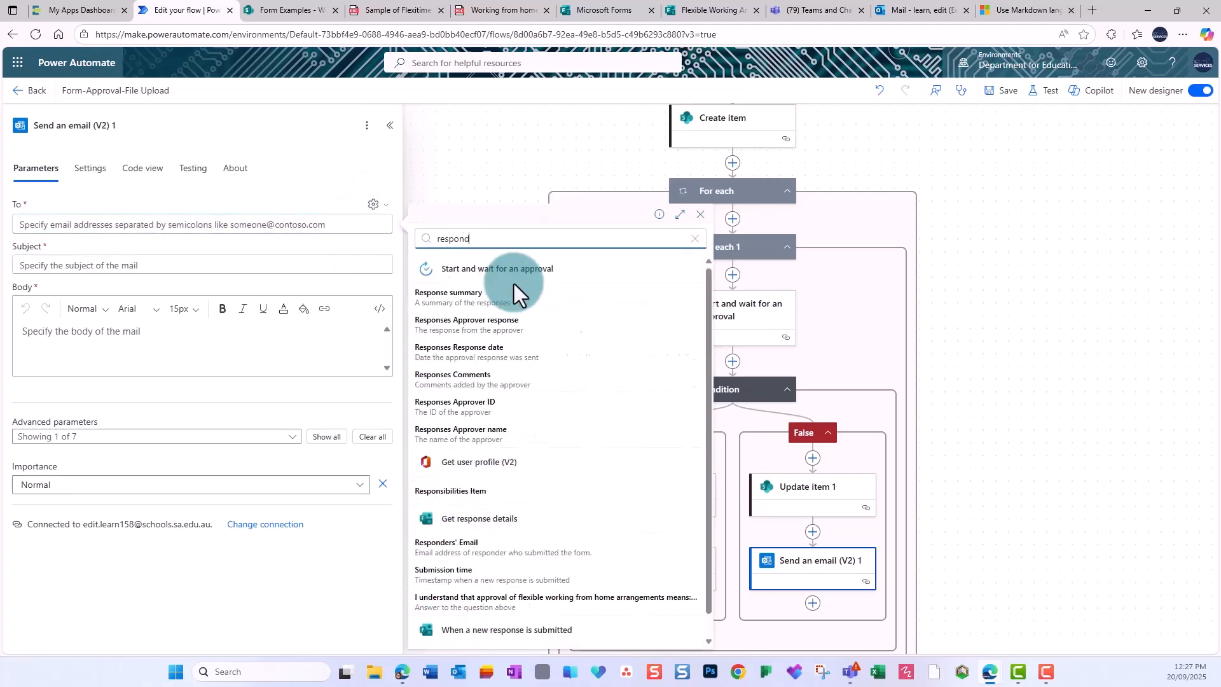
left_click(439, 548)
Fill in the subject and greet the responder by Given Name, saying the WFH agreement wasn't approved.
left_click(221, 265)
type("WFH agreement - not approv")
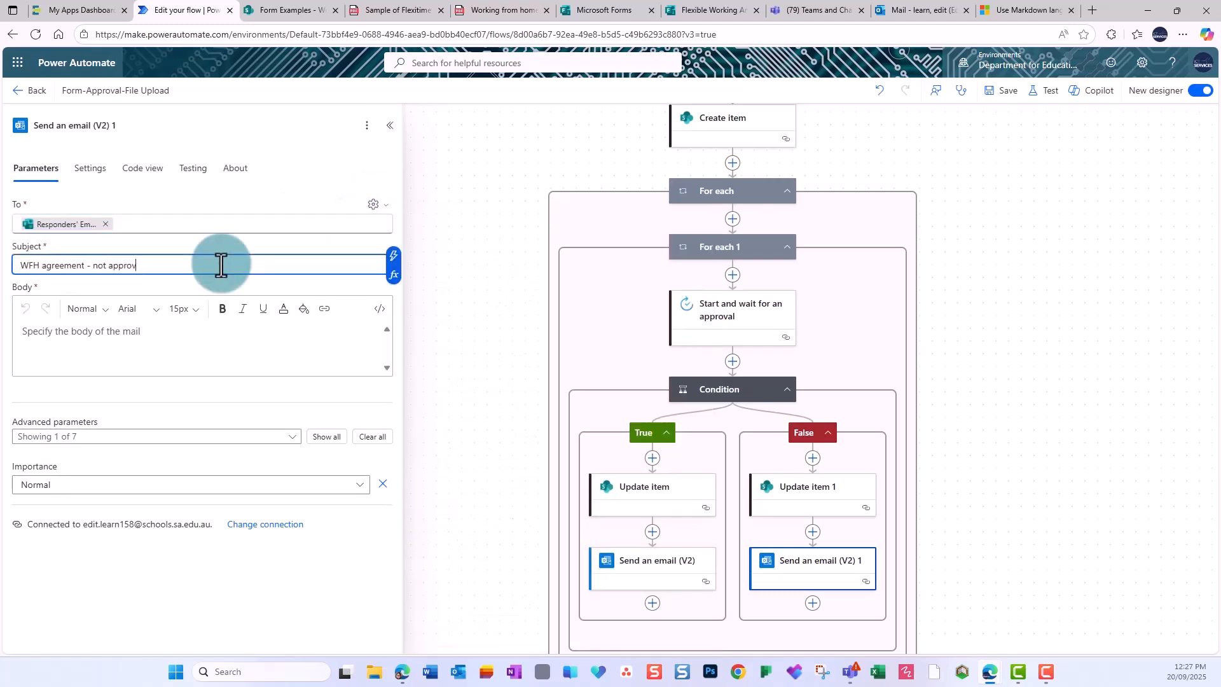
type("ed")
left_click(181, 336)
type("Hi")
left_click(393, 322)
type("given name")
scroll(545, 459, "down", 4)
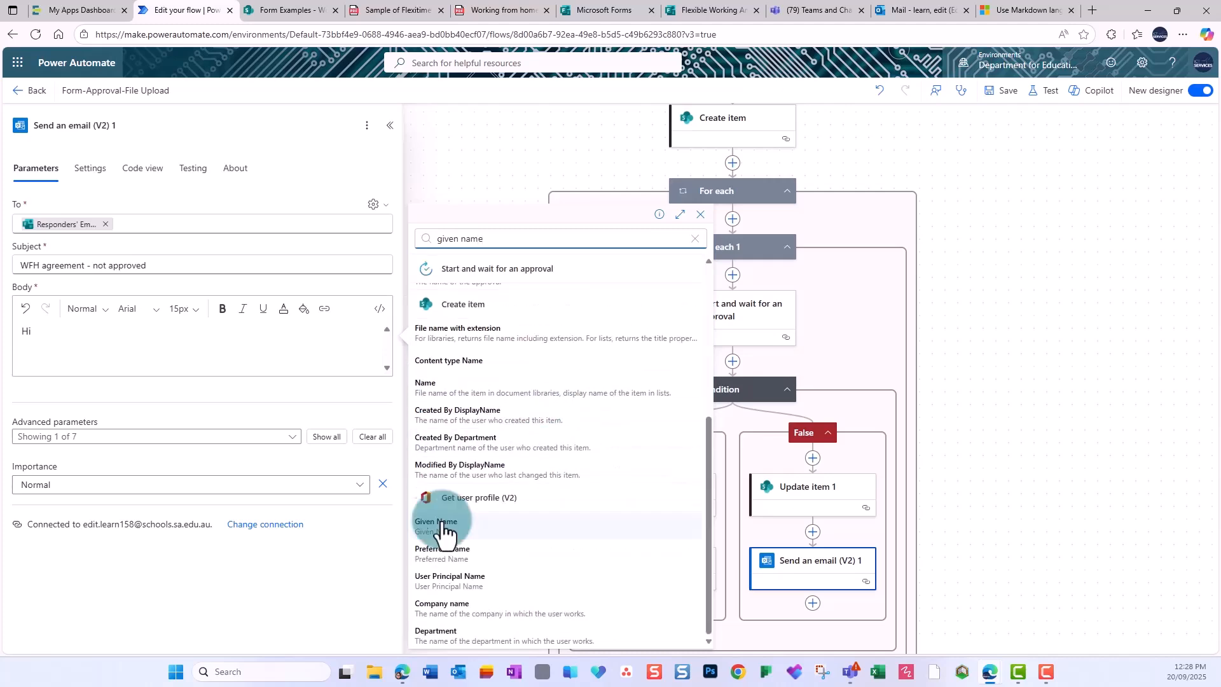
left_click(436, 522)
type(",")
key("Return")
type("Unfortunately your WFH agreement ")
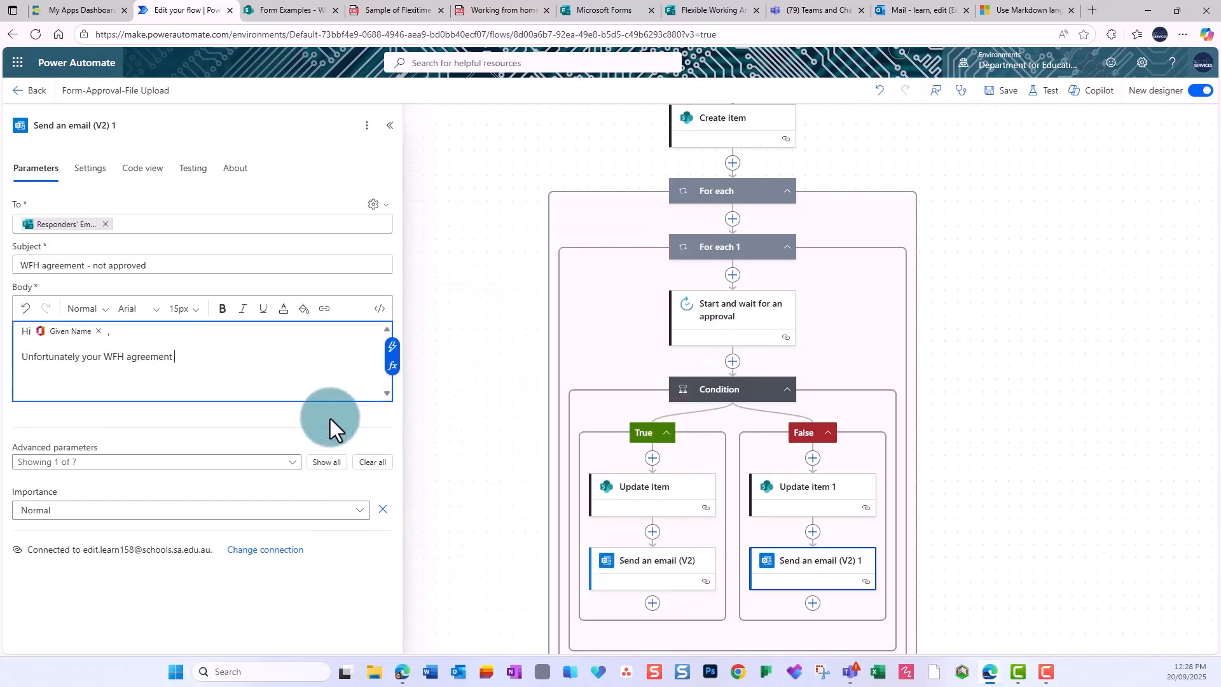
type("has not been approved.  Please discuss this wilh your line manager:")
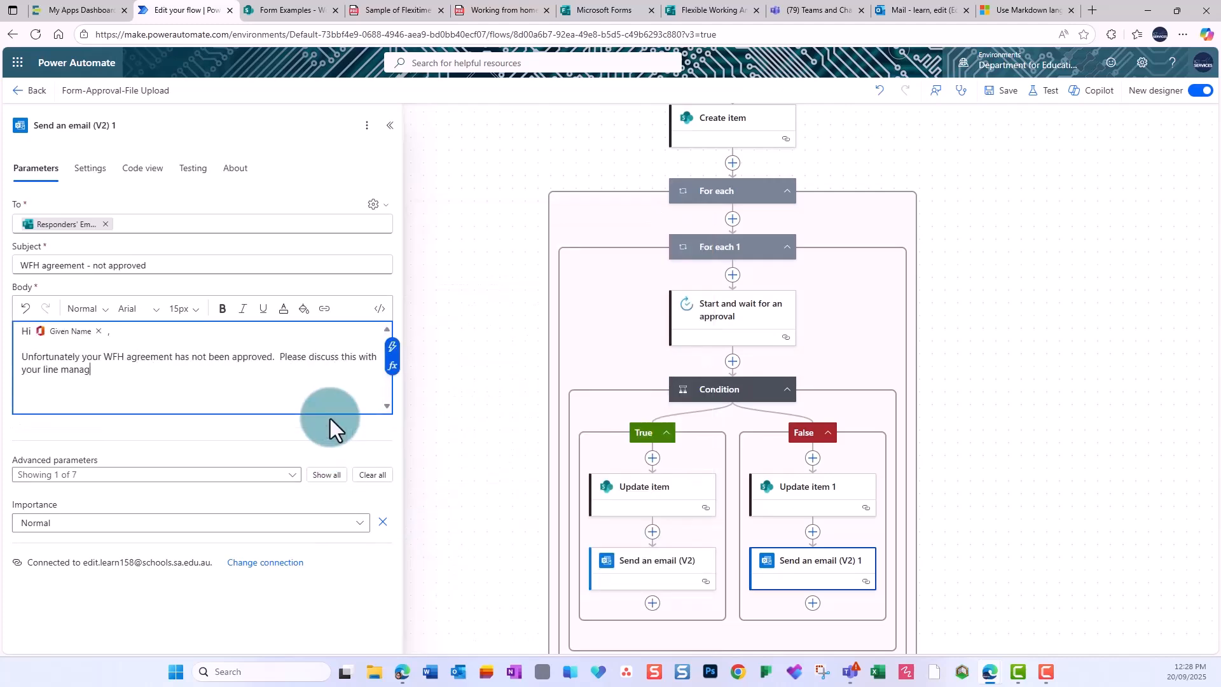
Pick the Line Manager response field in the email body.
left_click(393, 368)
left_click(500, 400)
left_click(482, 431)
type("line man")
scroll(573, 513, "down", 1)
left_click(499, 577)
Have Copilot build a split() expression that extracts the line manager's name, and insert it.
left_click(520, 374)
type("Split this to o")
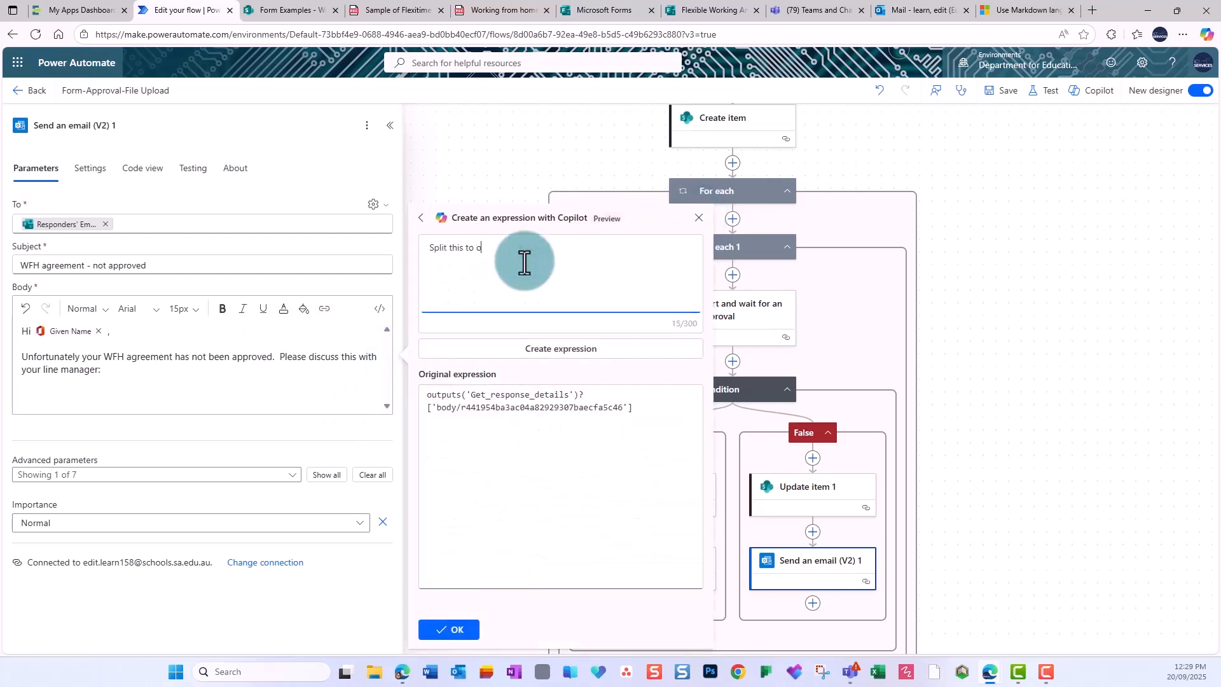
key("super+v")
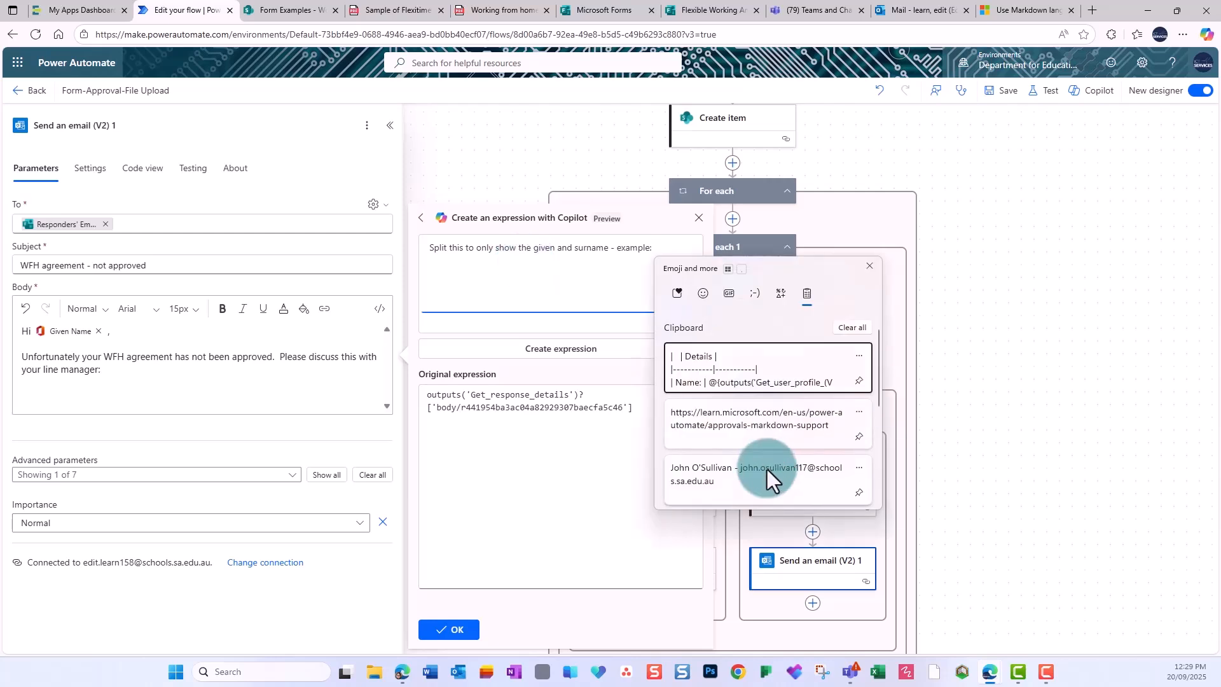
left_click(767, 472)
type(", s")
left_click(605, 349)
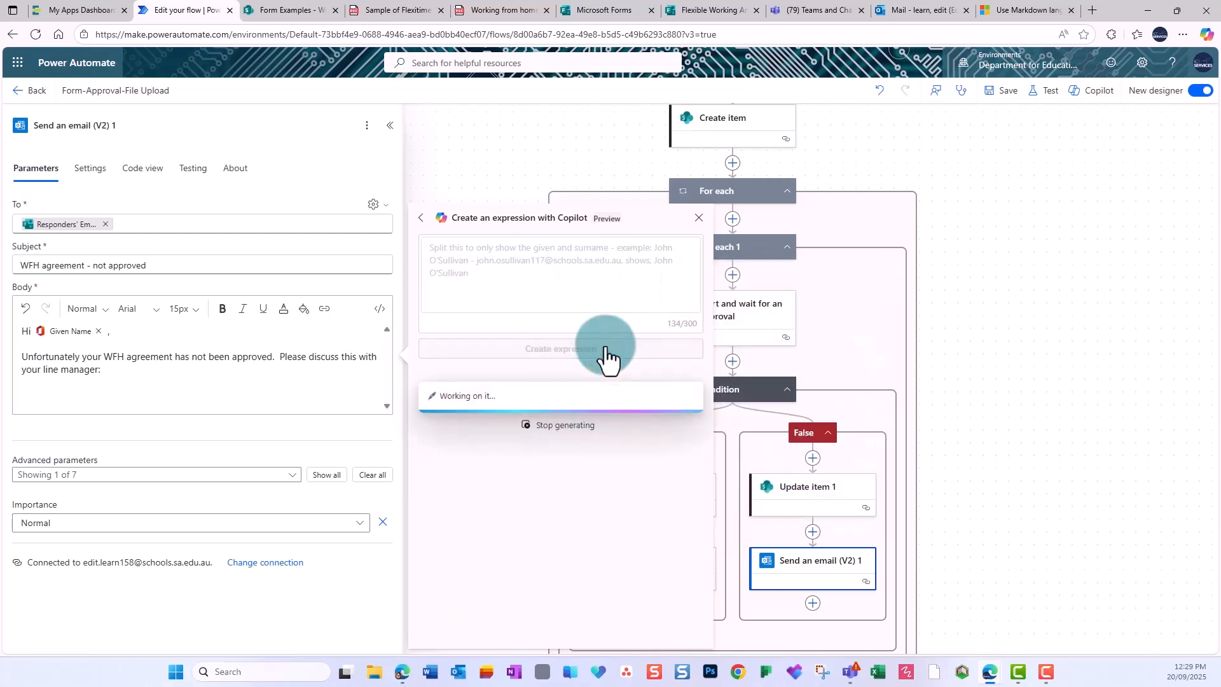
left_click(449, 629)
left_click(449, 630)
Sign off the email with 'Thank you' and save the flow.
key("Return")
key("Return")
type("Thank you")
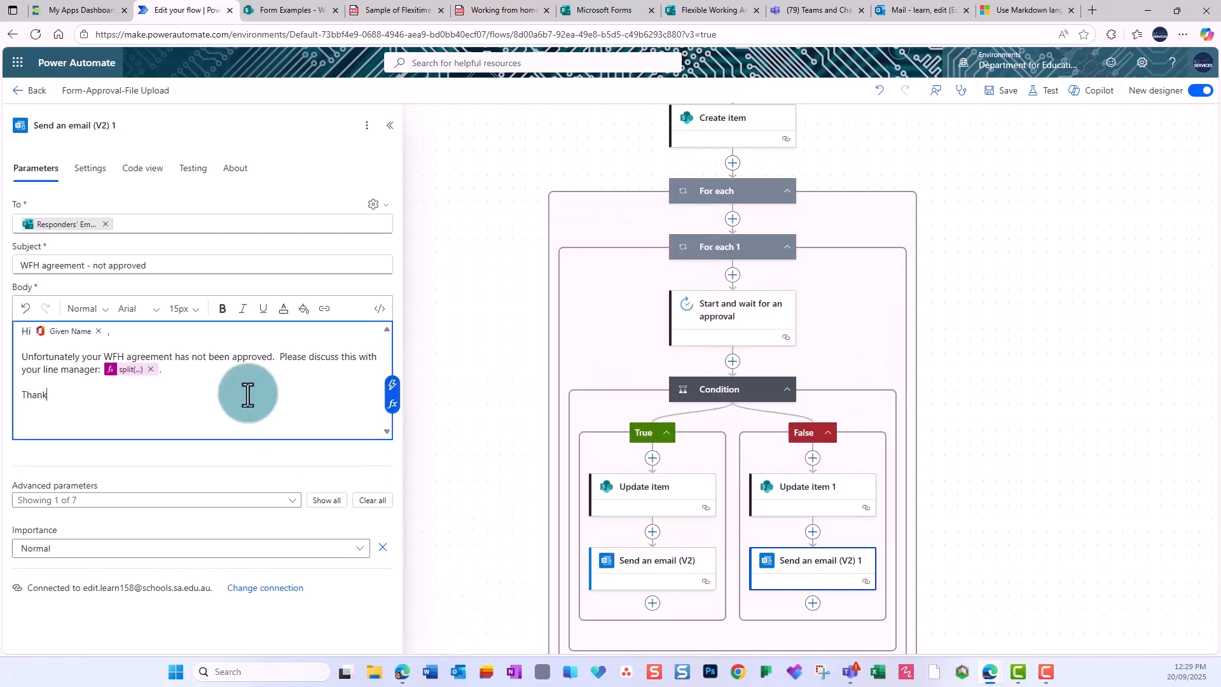
left_click(1003, 90)
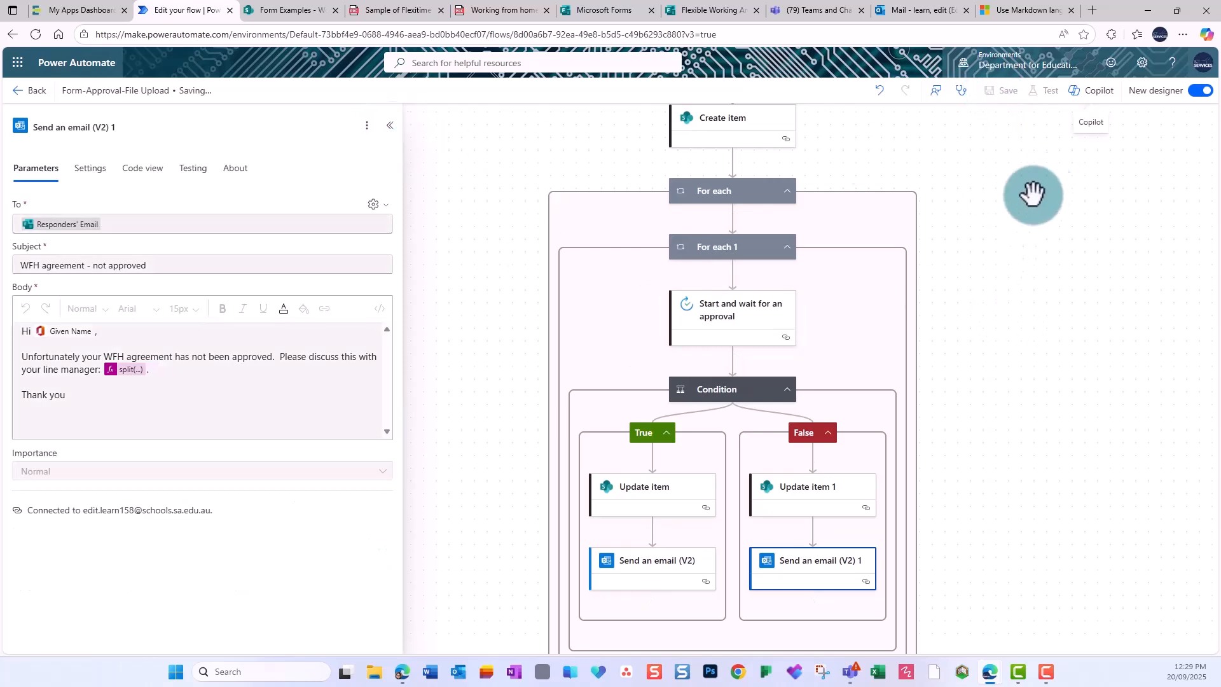
scroll(992, 257, "up", 3)
scroll(984, 261, "up", 4)
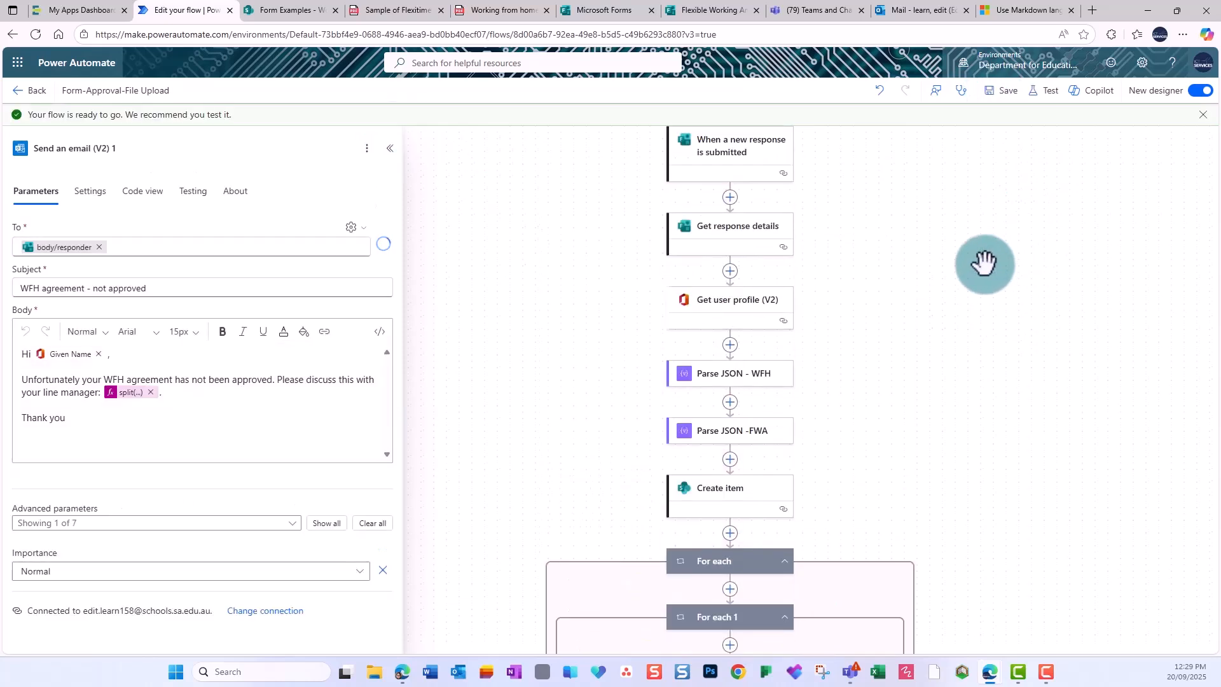
scroll(984, 262, "down", 5)
scroll(984, 262, "down", 3)
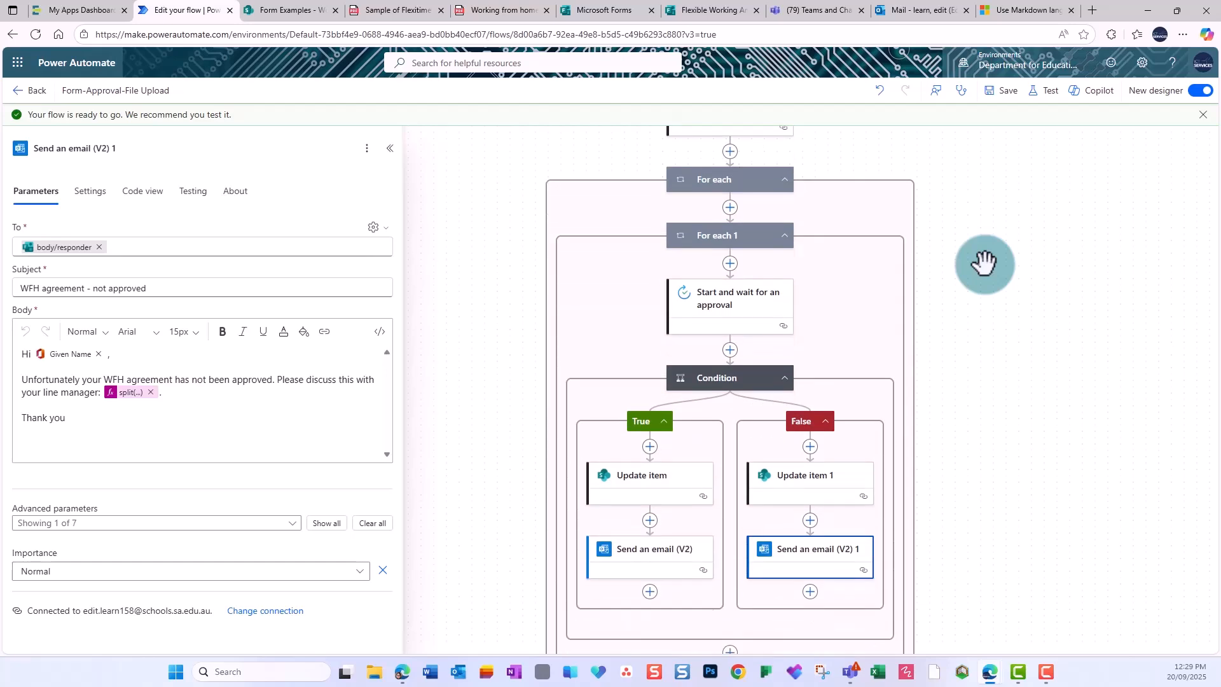
Start a manual flow test and submit a flexible working request from the form Preview.
left_click(1046, 93)
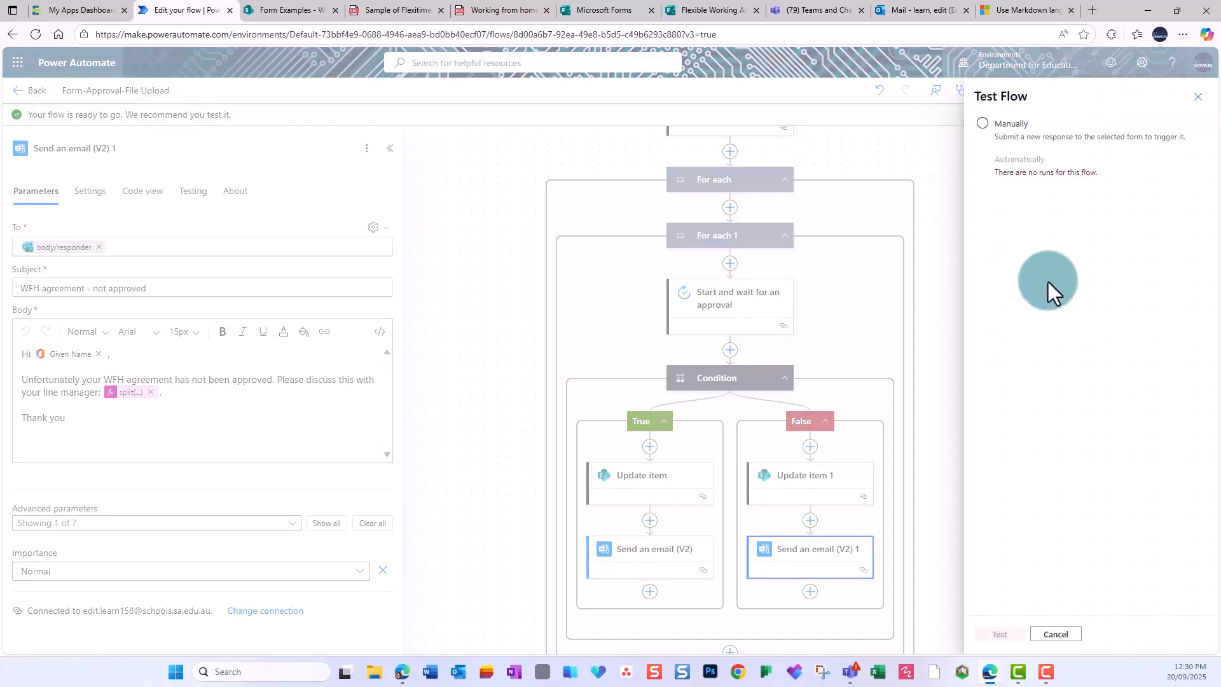
left_click(1008, 135)
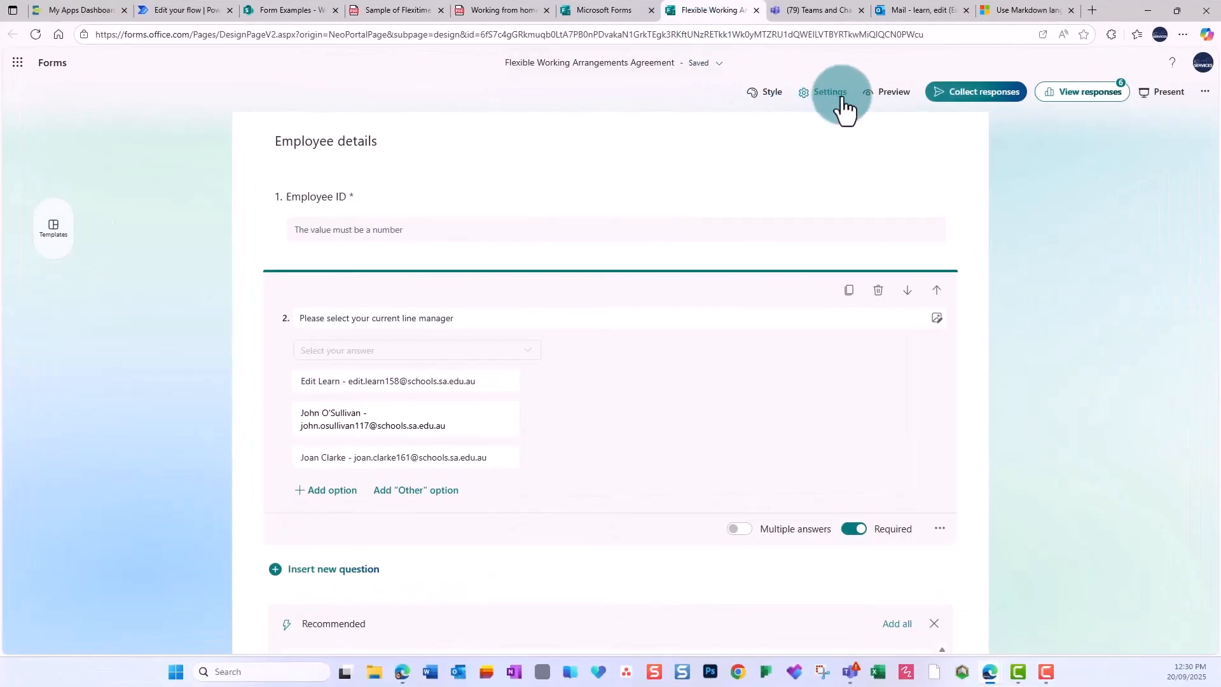
left_click(886, 95)
left_click(373, 607)
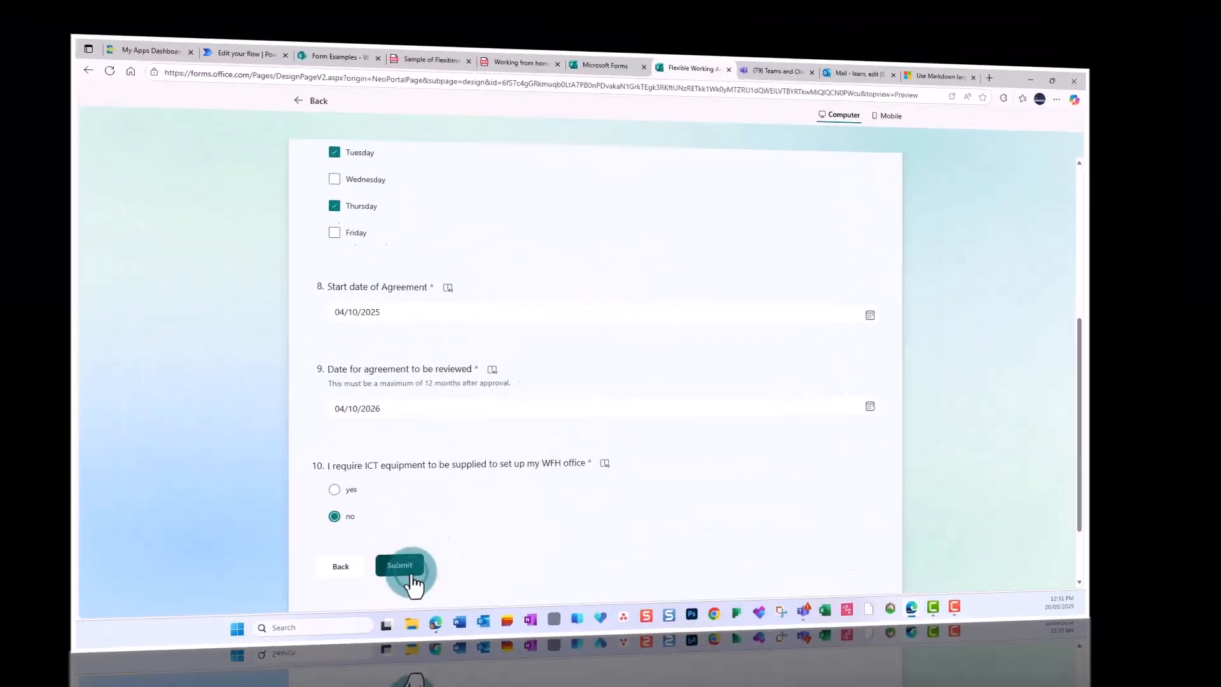
left_click(184, 10)
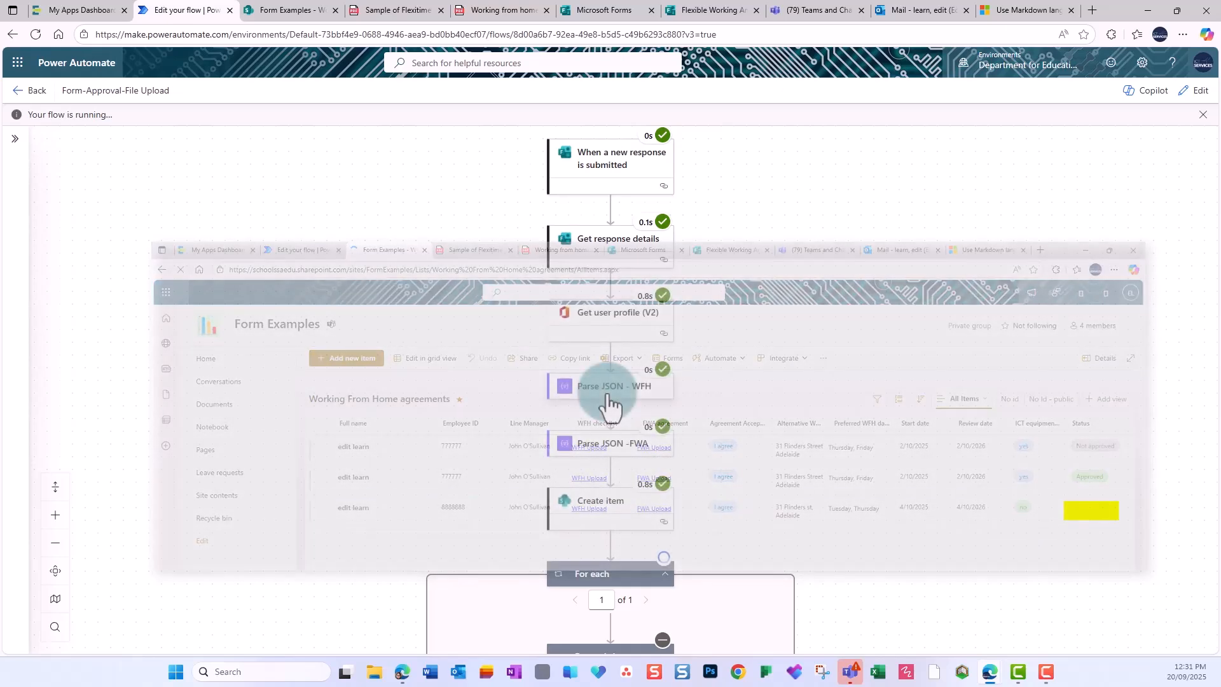
Review the attached WFH safety checklist and flexi agreement, then approve the request.
scroll(713, 424, "down", 4)
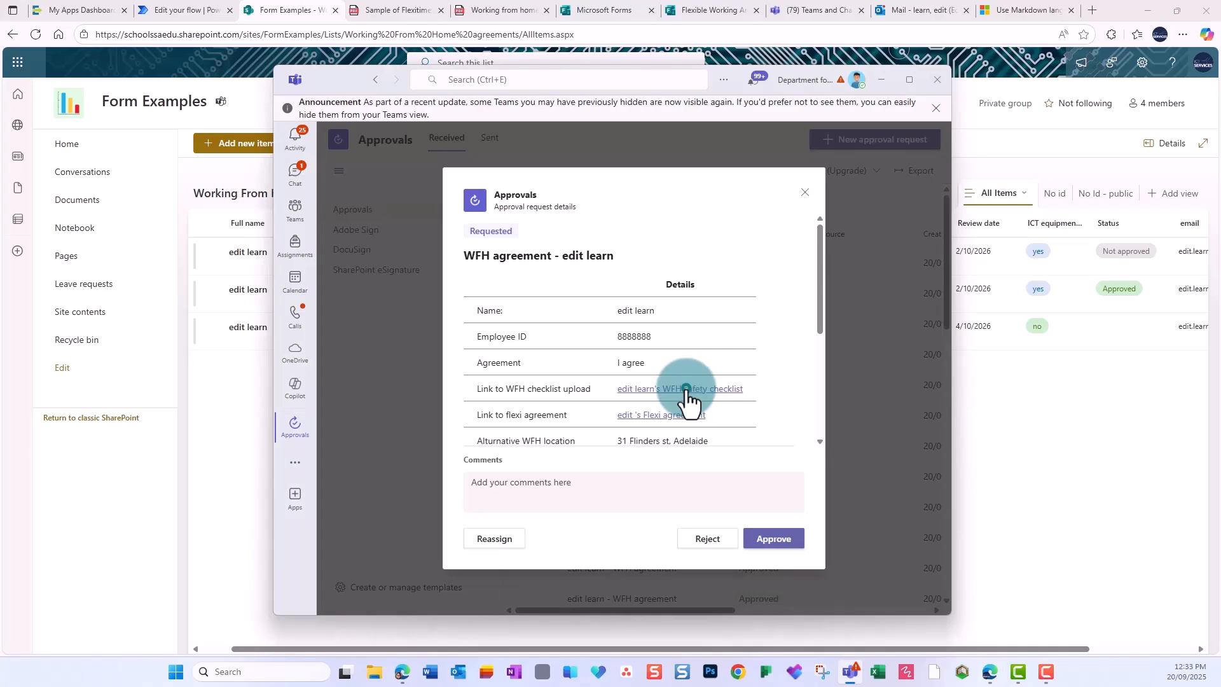
left_click(686, 396)
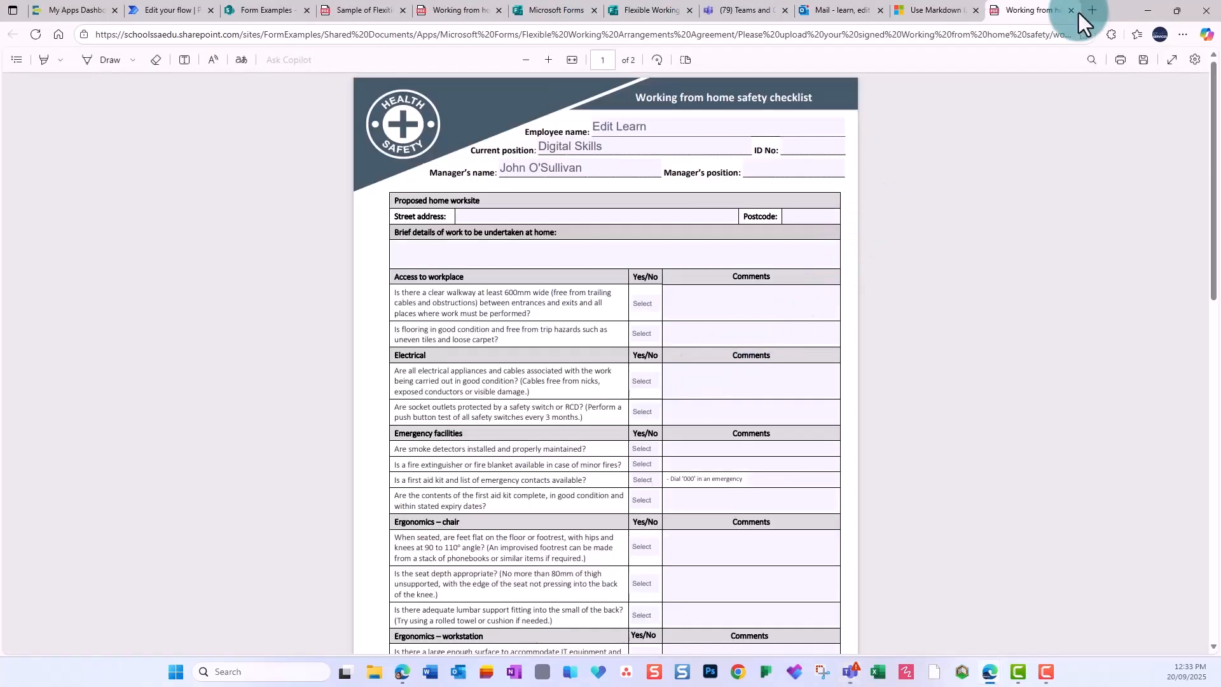
left_click(1088, 11)
left_click(689, 418)
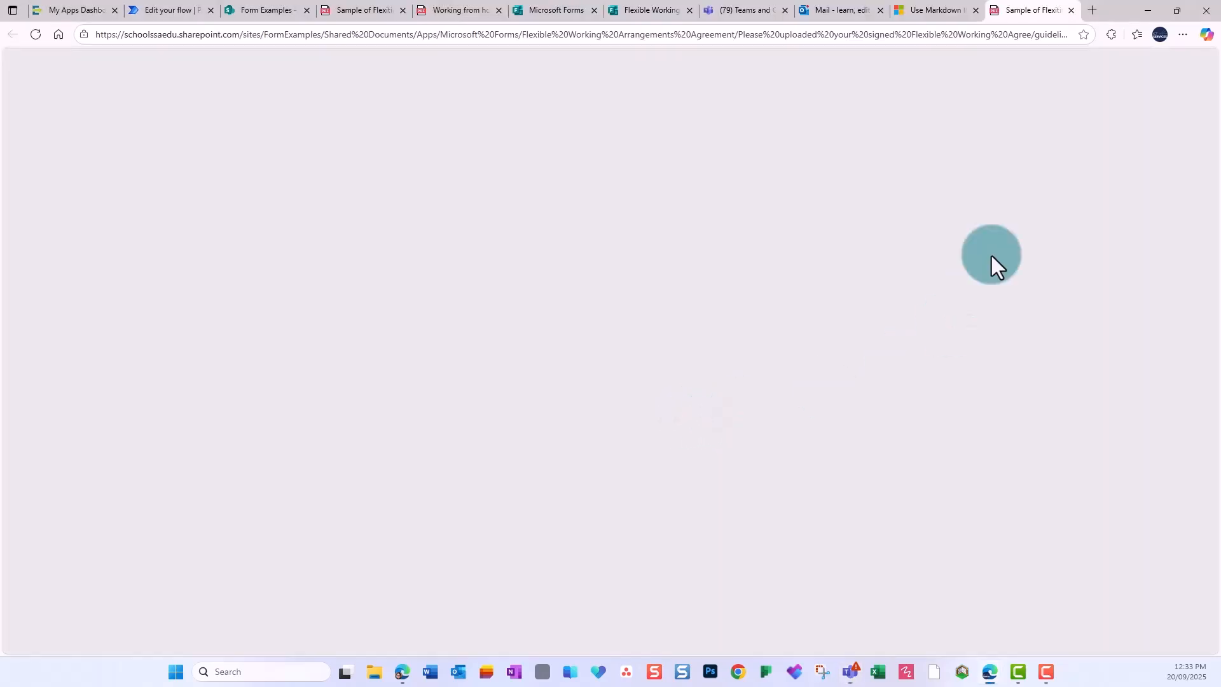
key("ctrl+w")
left_click(780, 546)
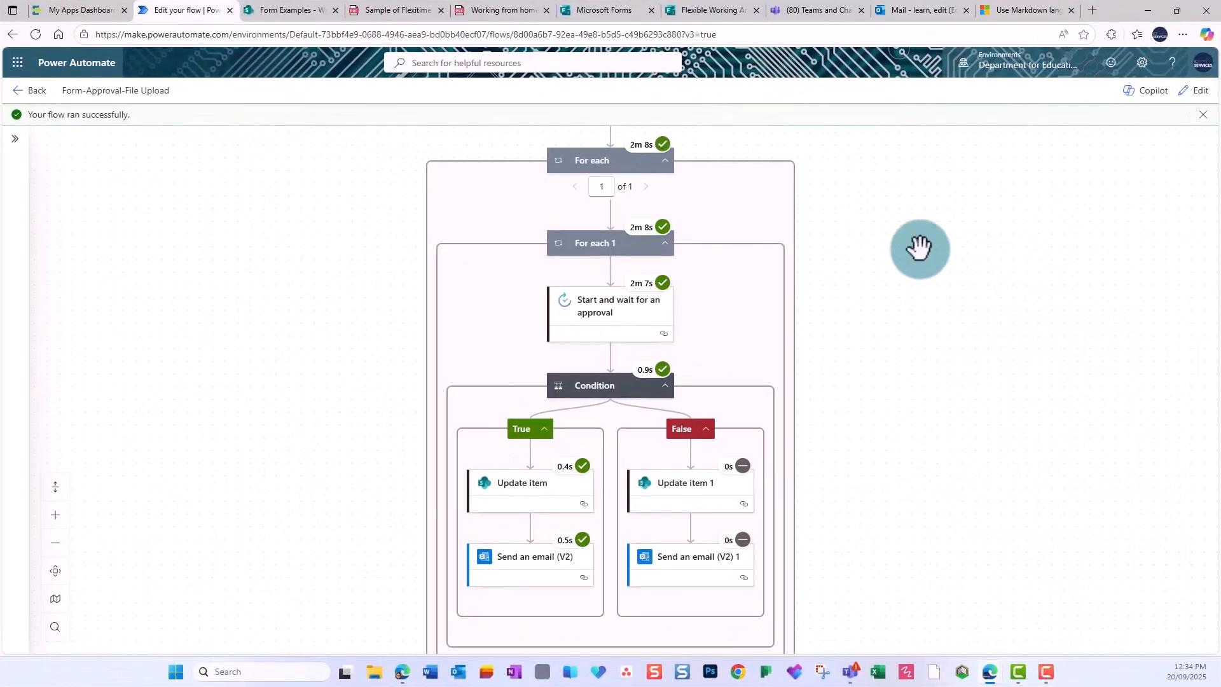
In the approved email, delete the old review date token and select the review date field.
left_click(1184, 103)
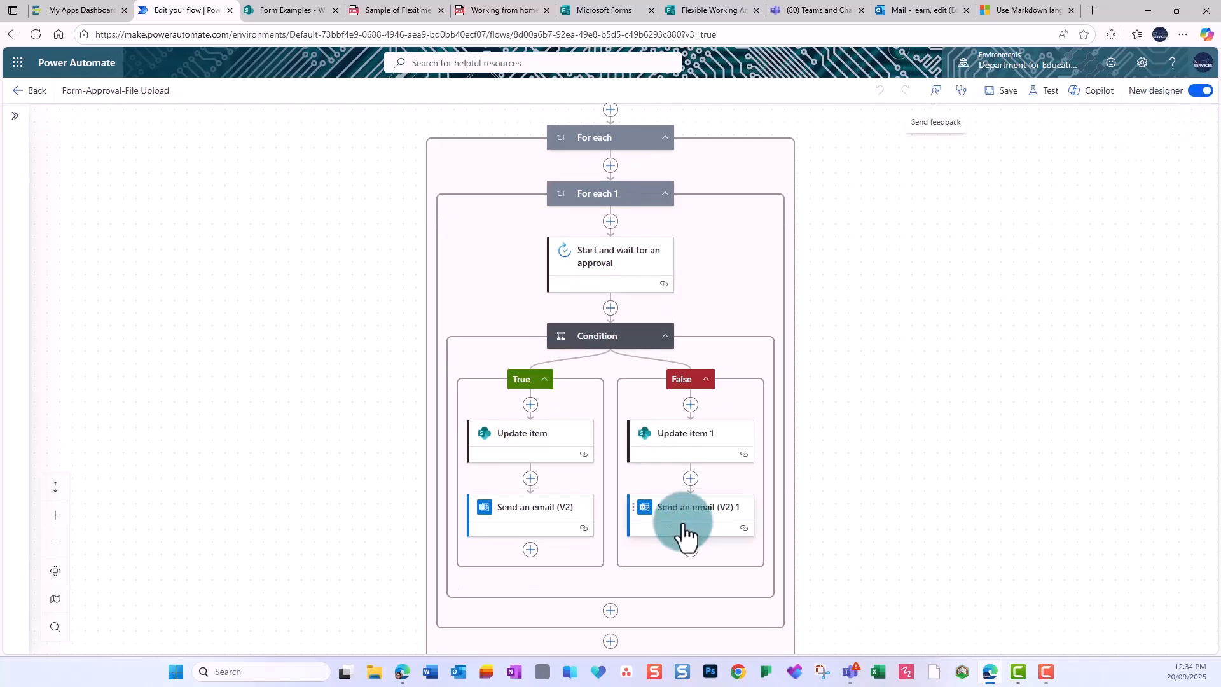
left_click(546, 529)
left_click(107, 395)
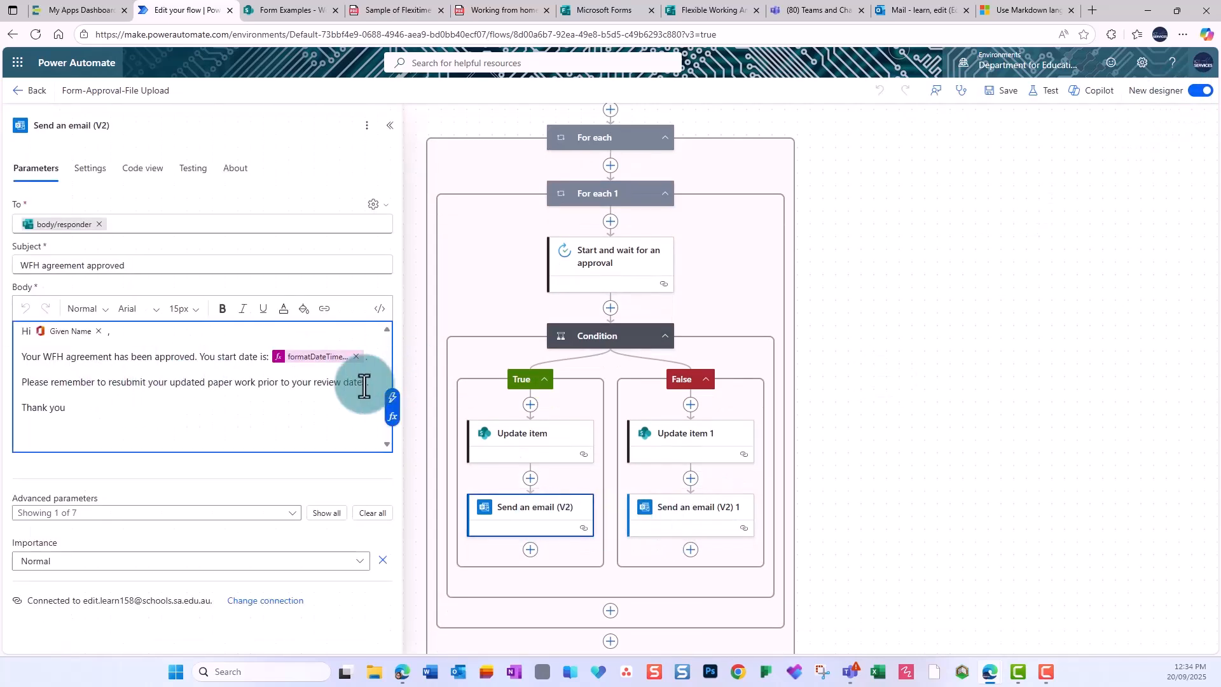
left_click(392, 391)
left_click(501, 399)
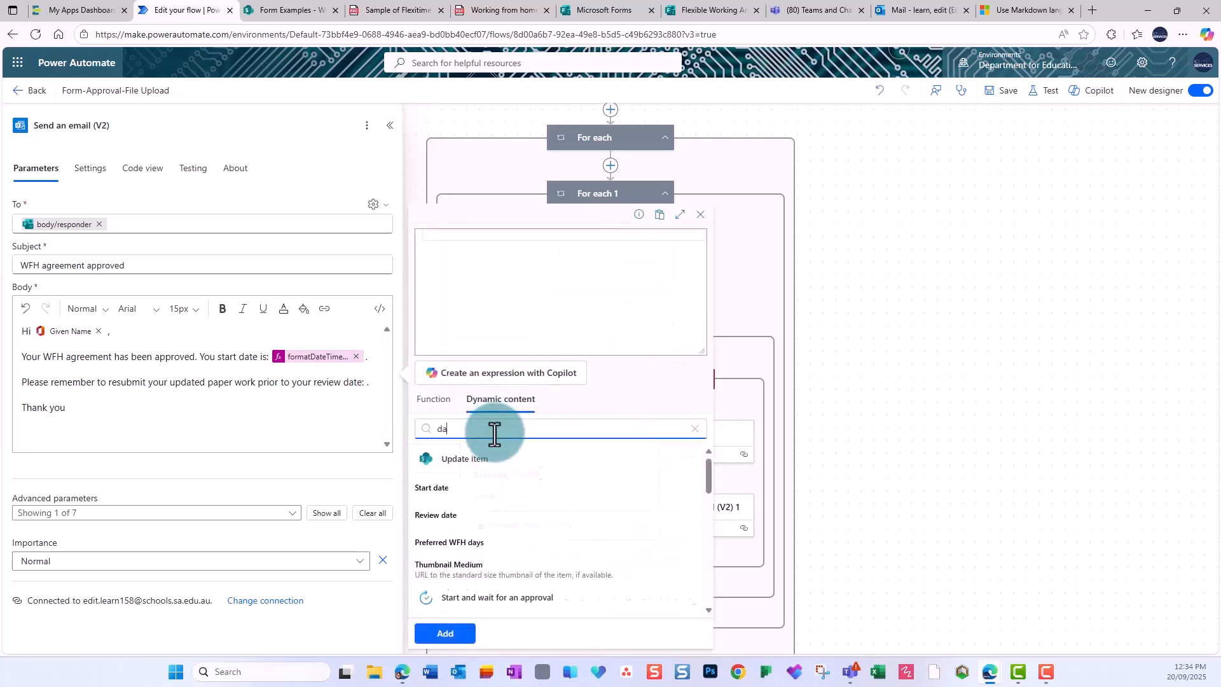
type("date")
scroll(597, 493, "up", 5)
Insert a Copilot-built formatDateTime expression showing the review date as DD/MM/YYYY, and save the flow.
left_click(458, 373)
left_click(494, 276)
type("show date as DD/MM/YYYY")
left_click(548, 351)
left_click(455, 630)
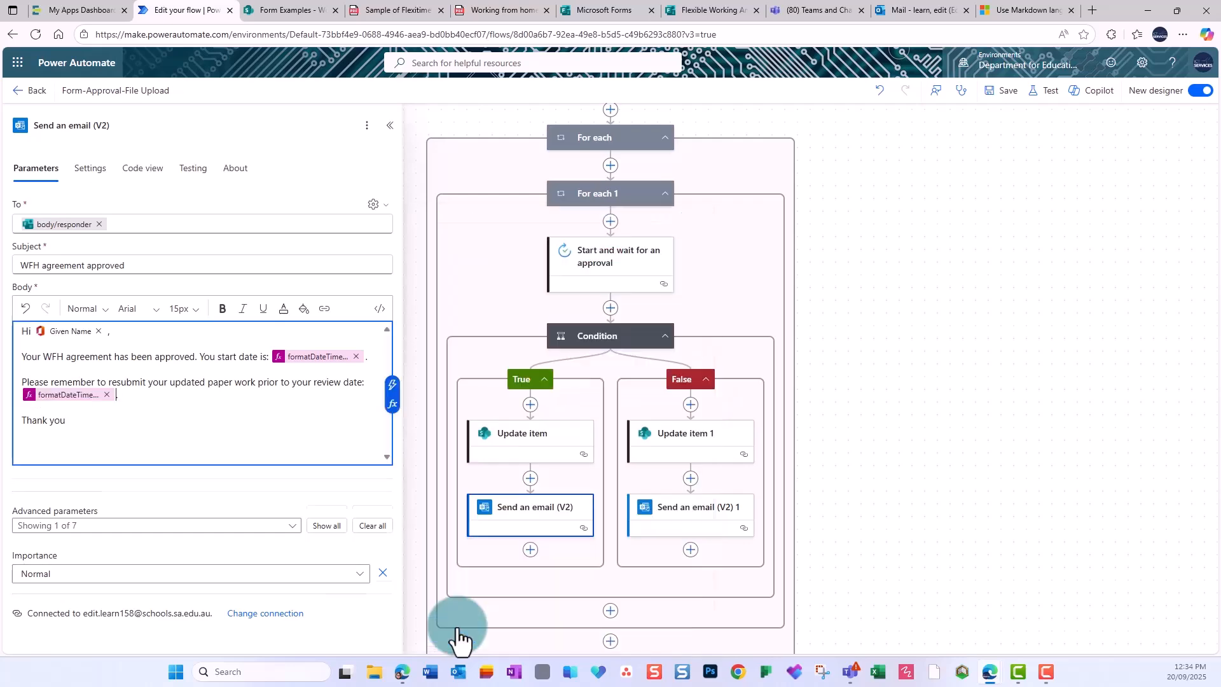
left_click(996, 92)
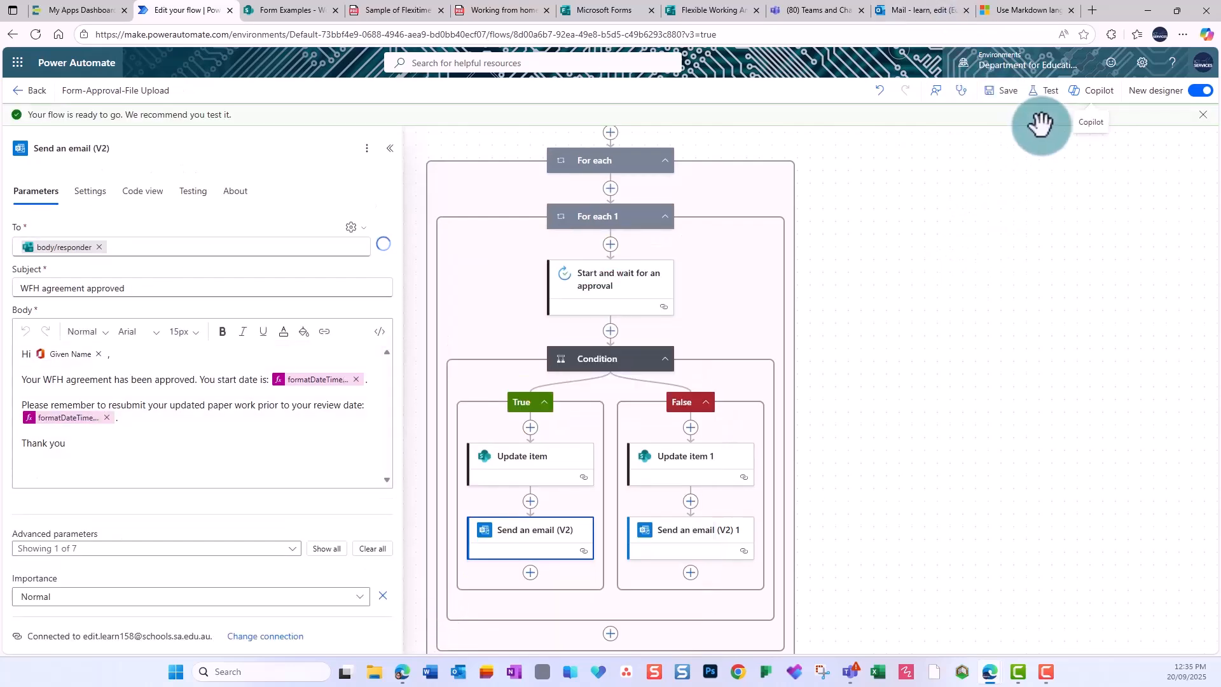
Rerun the flow automatically, replaying the earlier succeeded run's trigger.
left_click(1046, 94)
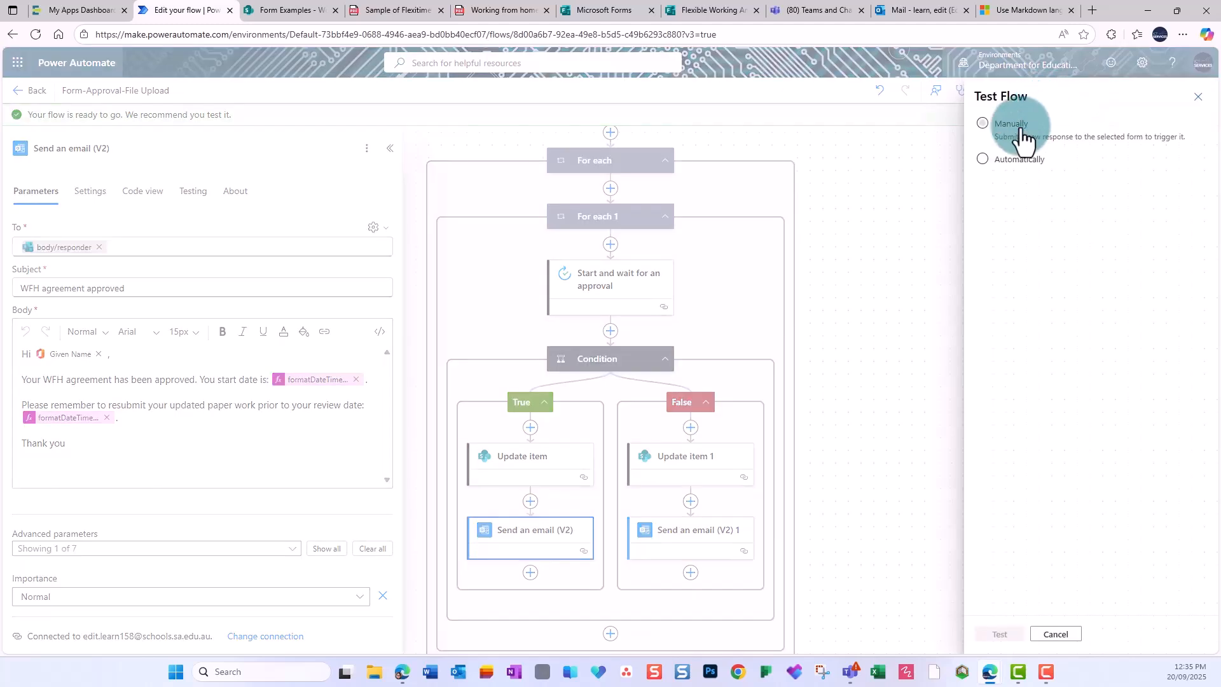
left_click(985, 159)
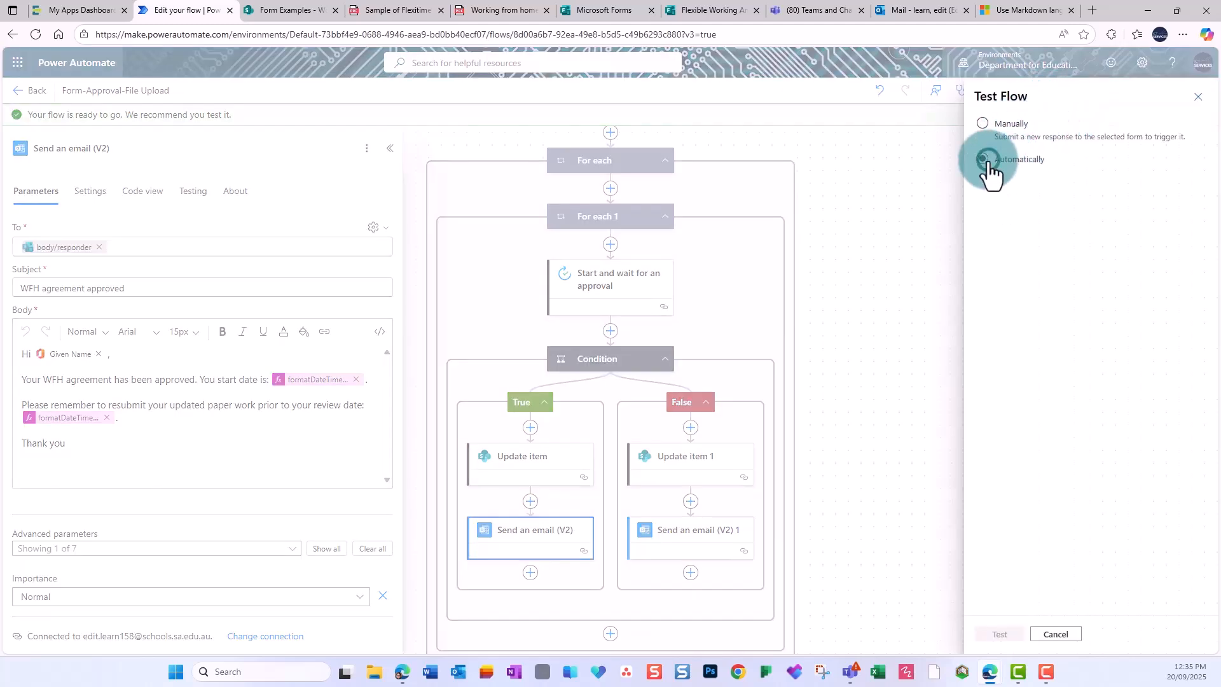
left_click(1005, 180)
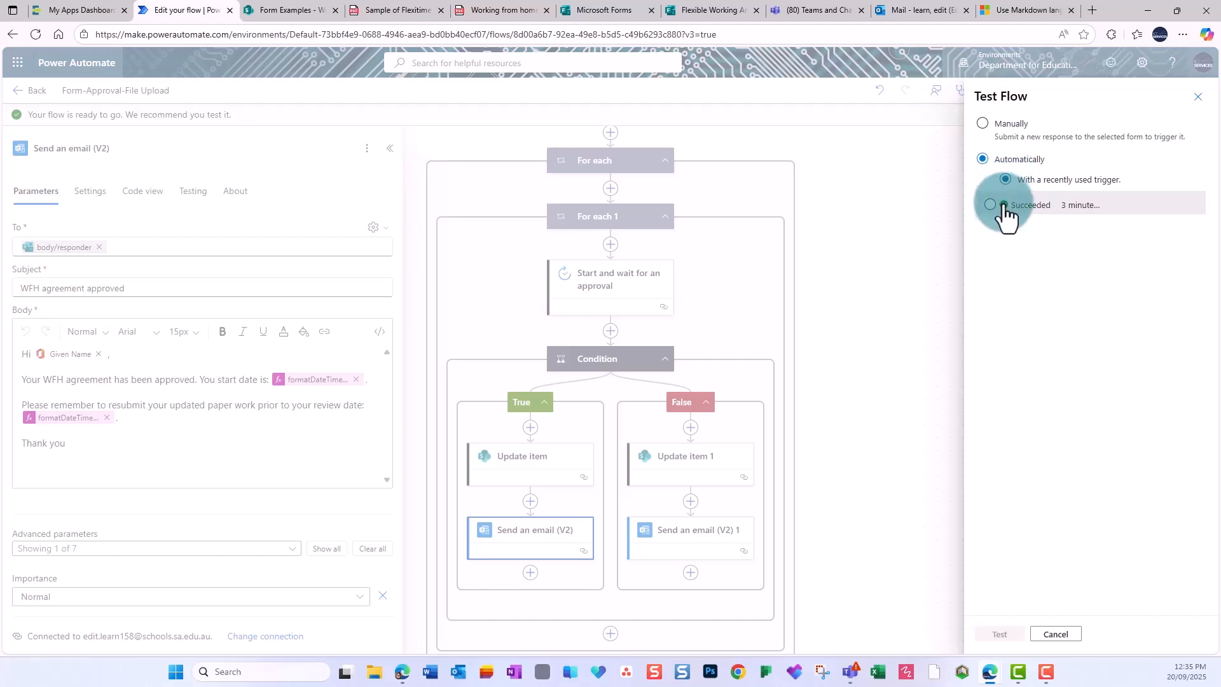
left_click(990, 204)
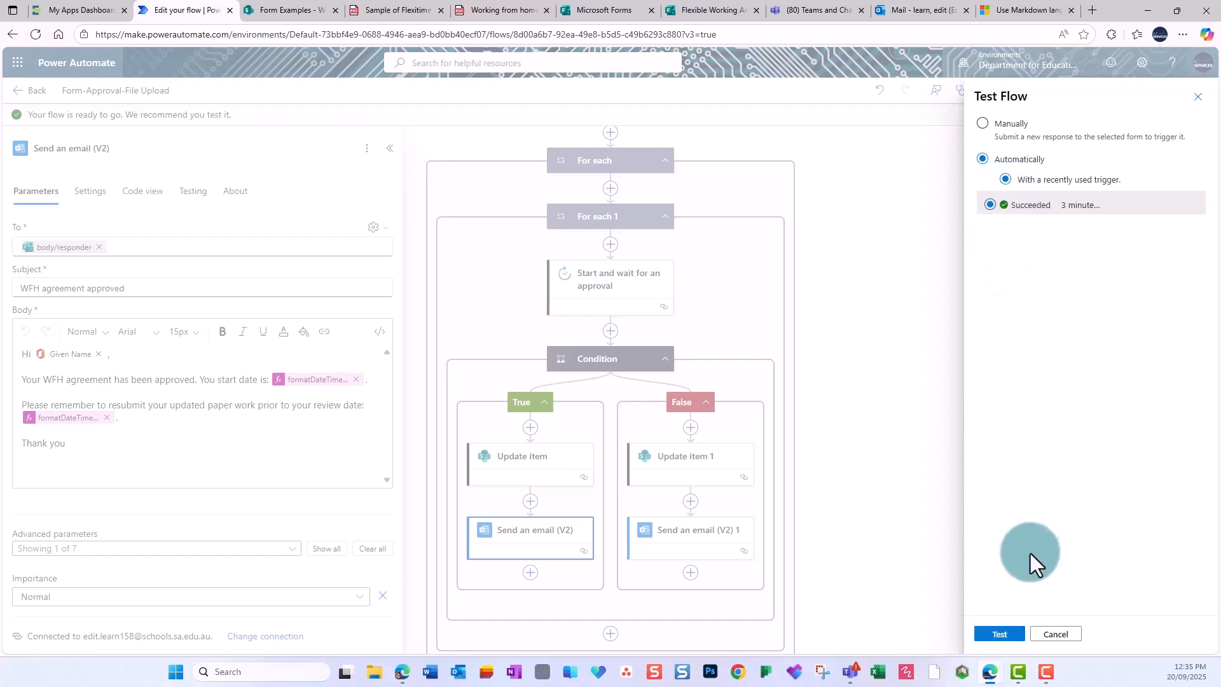
left_click(997, 625)
scroll(926, 414, "up", 7)
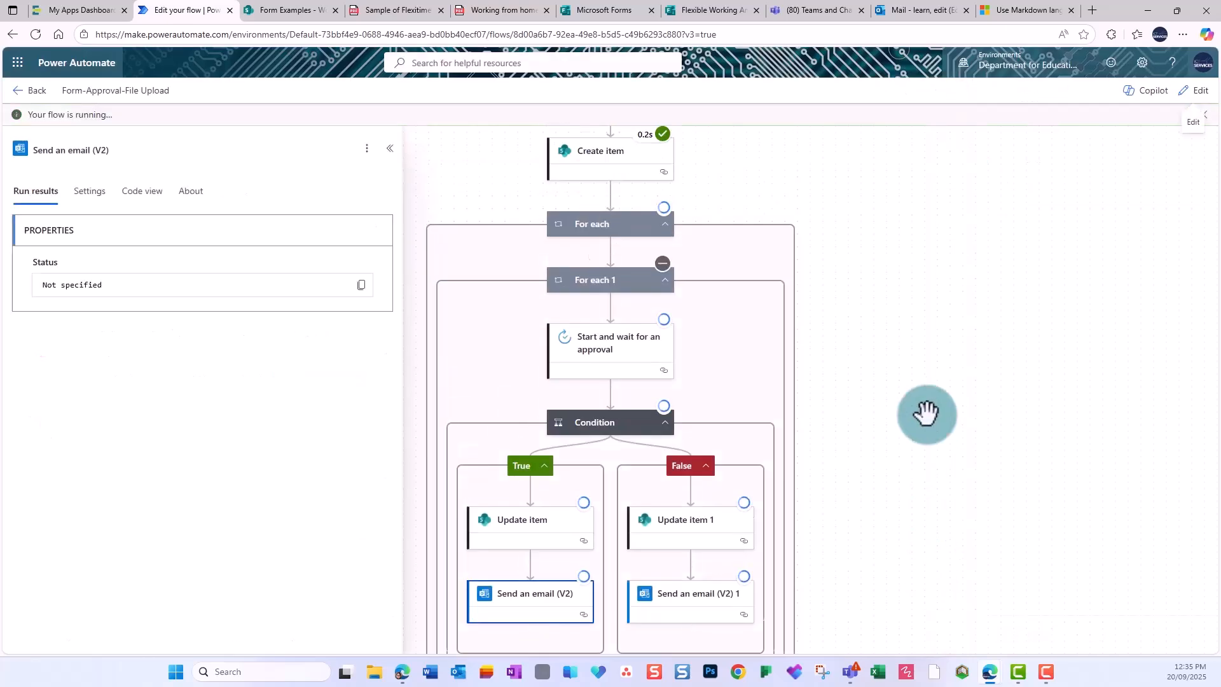
scroll(709, 505, "down", 3)
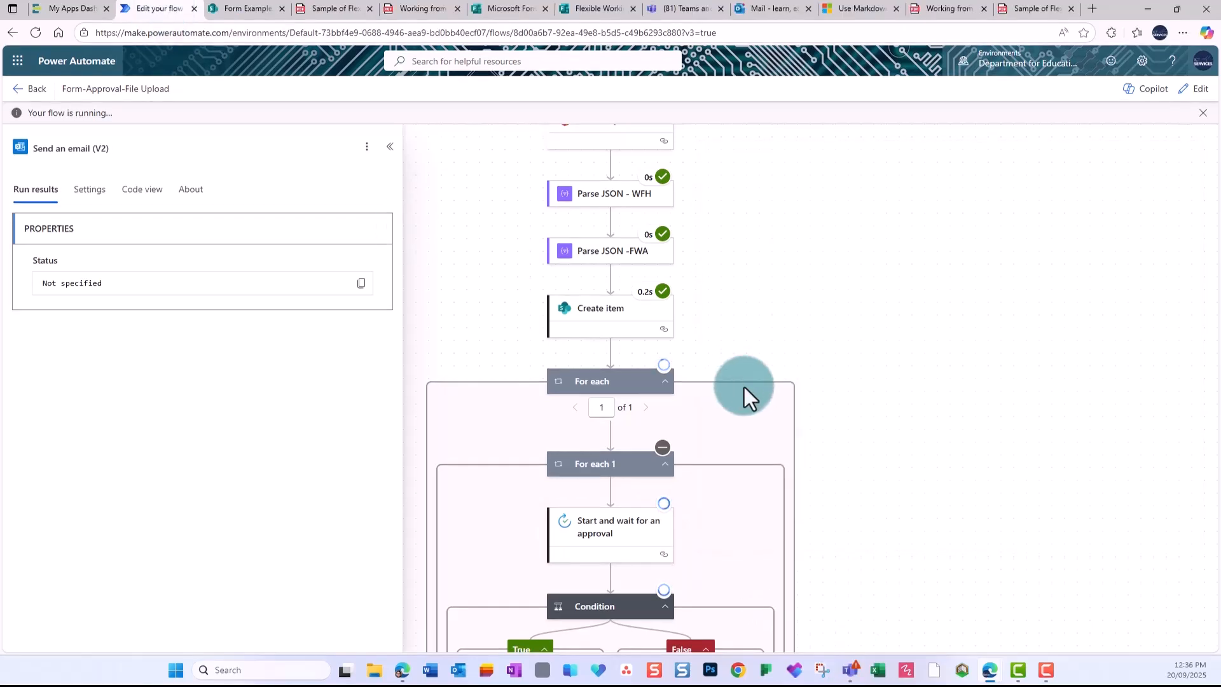
scroll(744, 387, "down", 4)
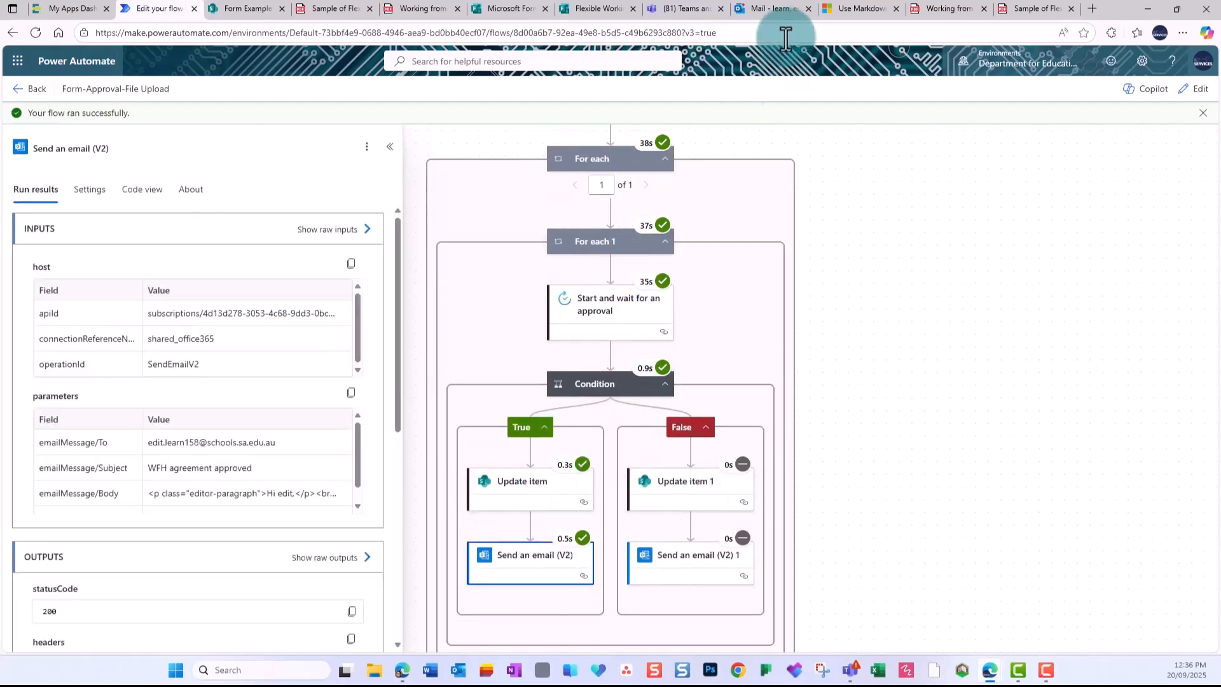
Check the approved email in Outlook and the Working From Home agreements list's uploaded files.
left_click(770, 8)
left_click(338, 243)
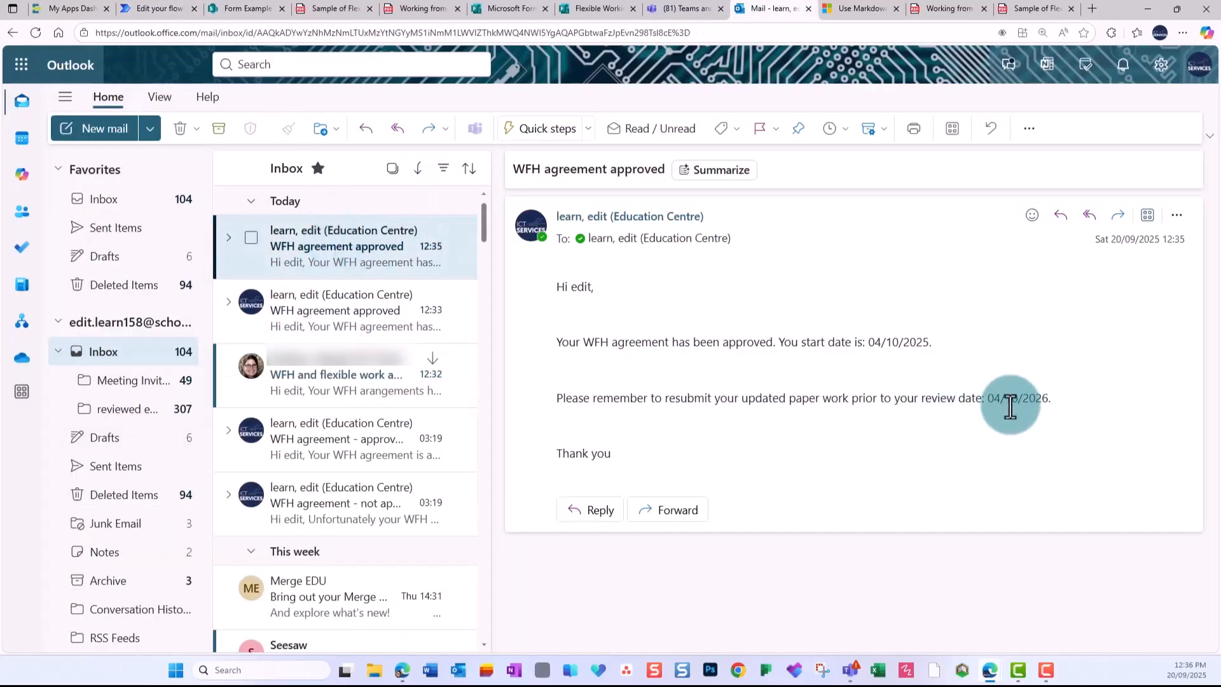
left_click(243, 8)
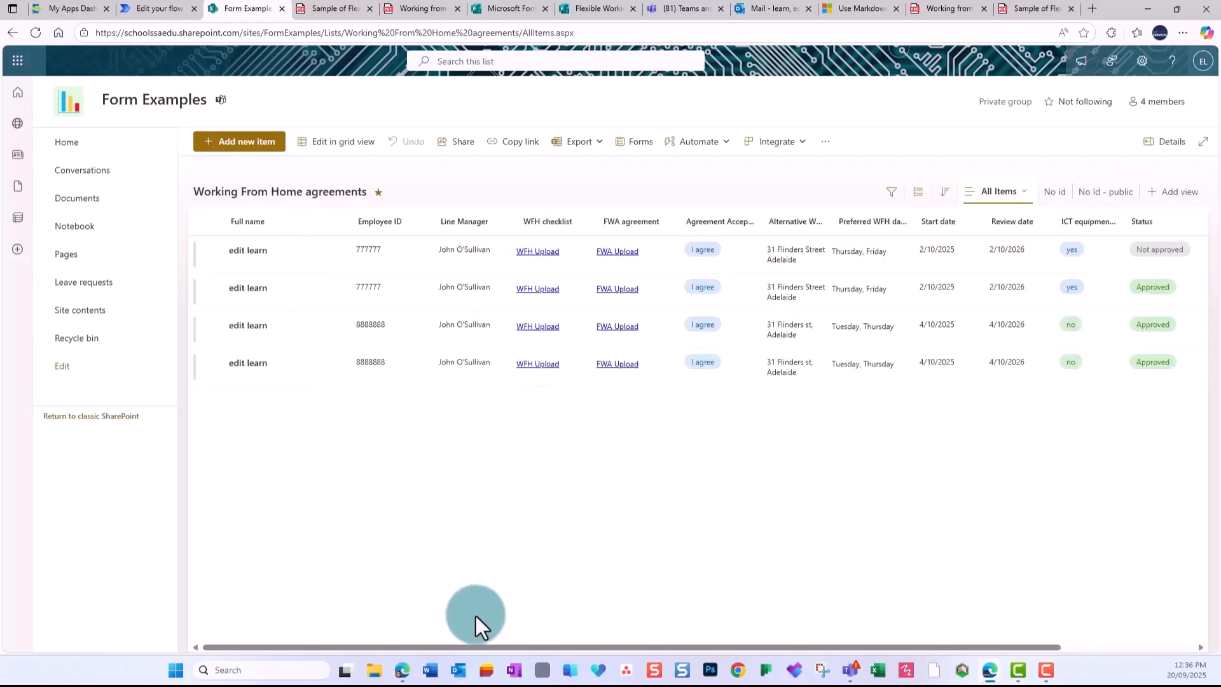
left_click_drag(502, 646, 639, 646)
left_click(458, 366)
left_click(219, 8)
left_click(389, 375)
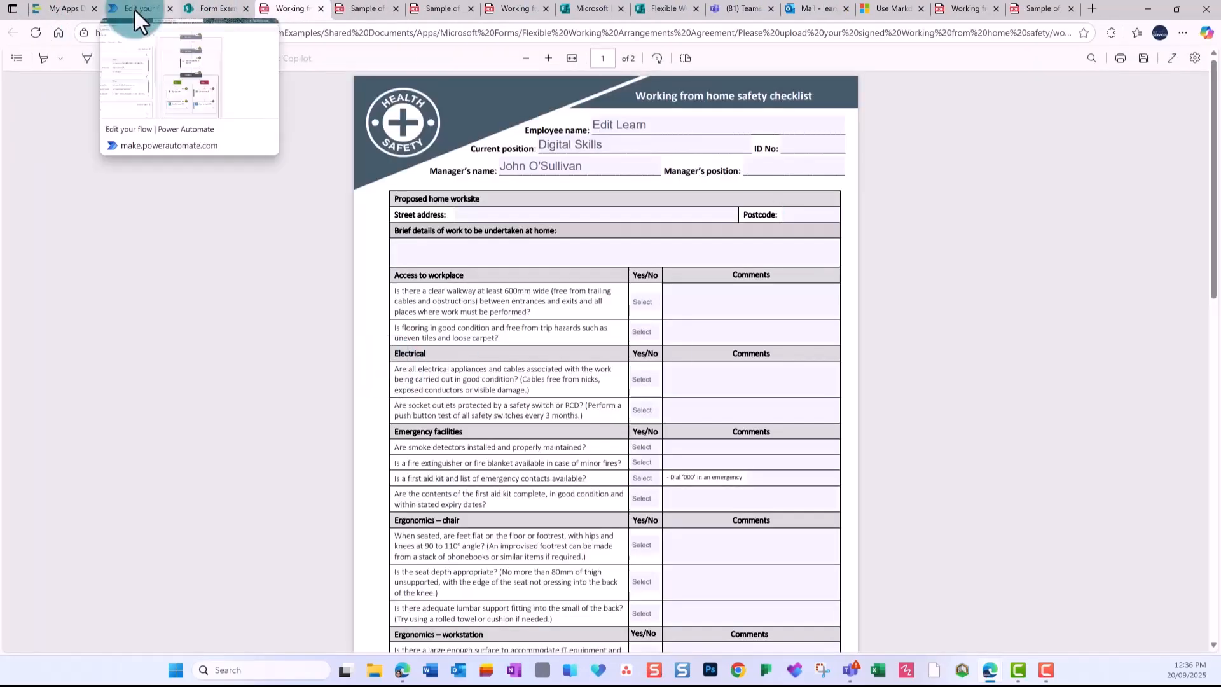
left_click(215, 8)
left_click_drag(545, 647, 454, 647)
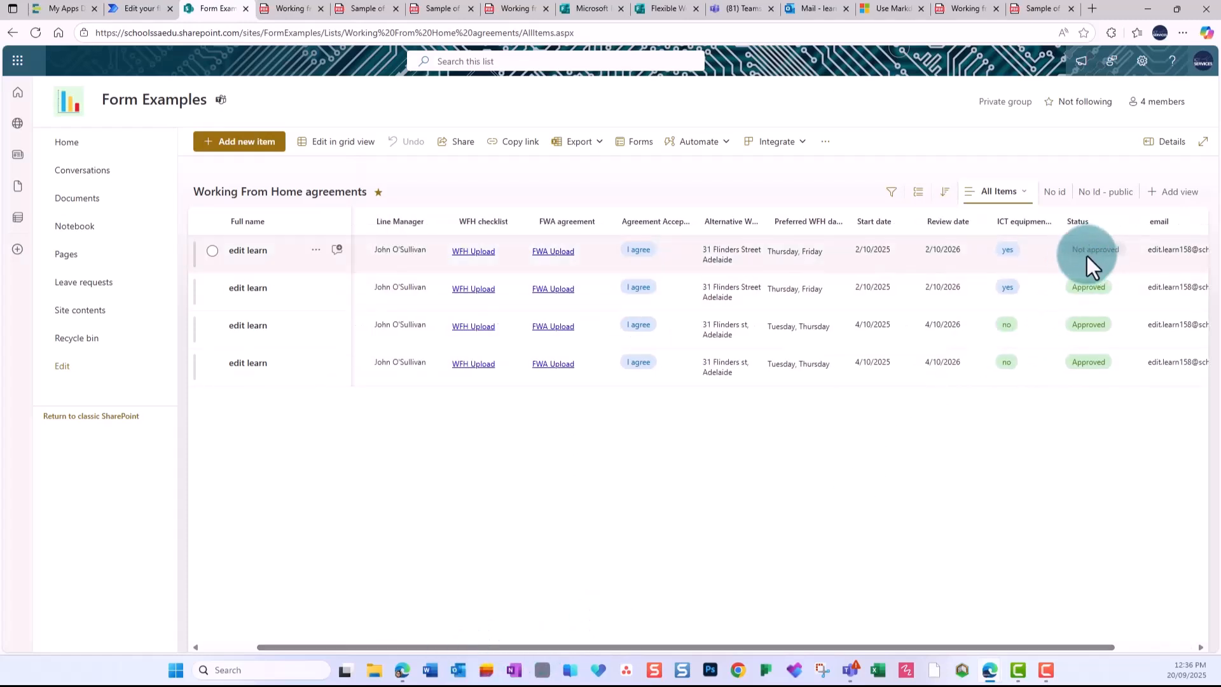
left_click(143, 9)
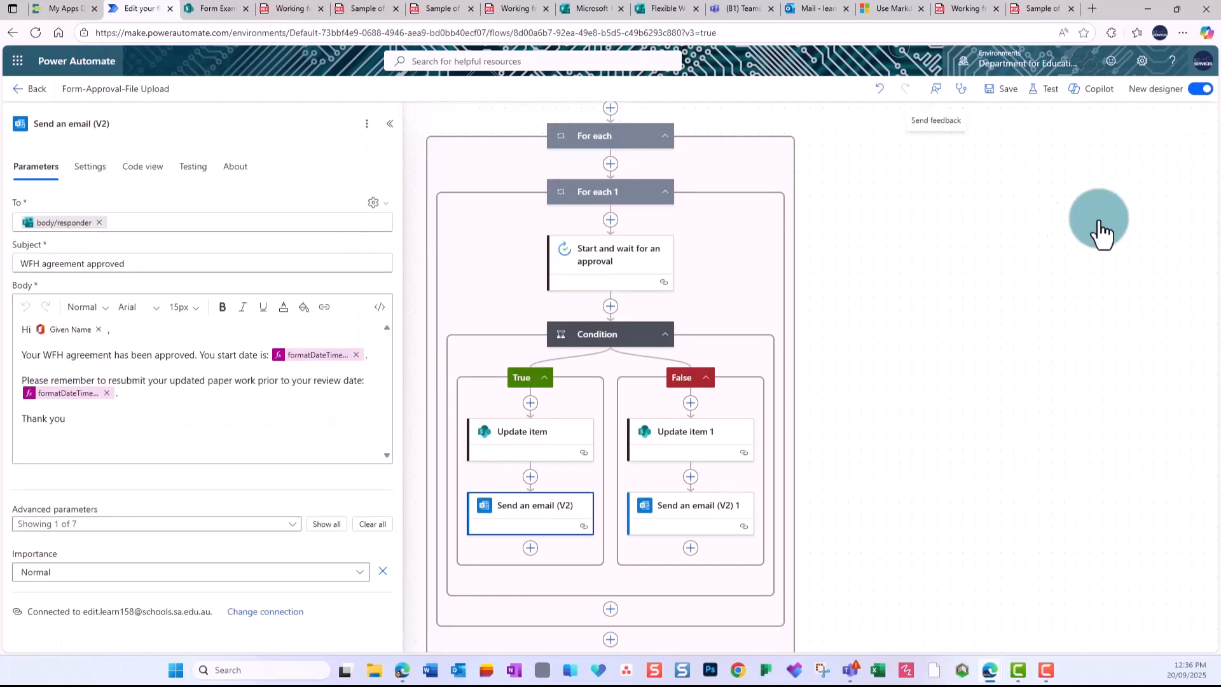
Retest the flow, replaying the recent succeeded run's trigger.
left_click(1046, 89)
left_click(1025, 159)
left_click(1030, 230)
left_click(998, 632)
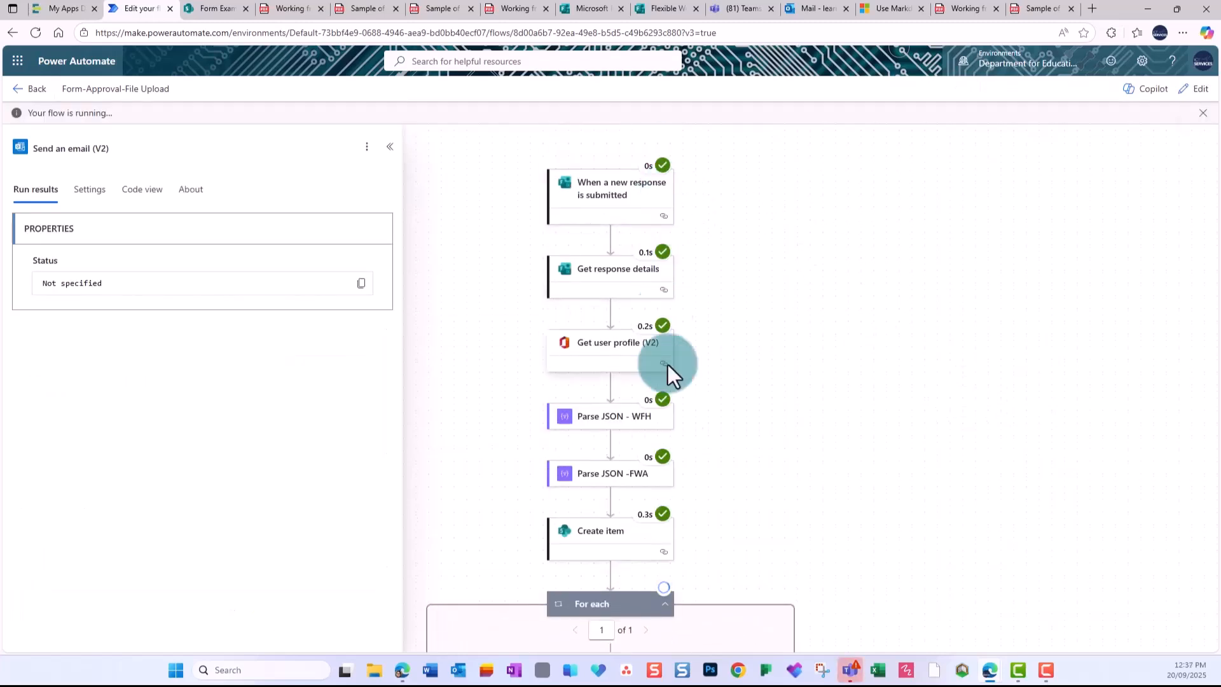
scroll(763, 471, "down", 3)
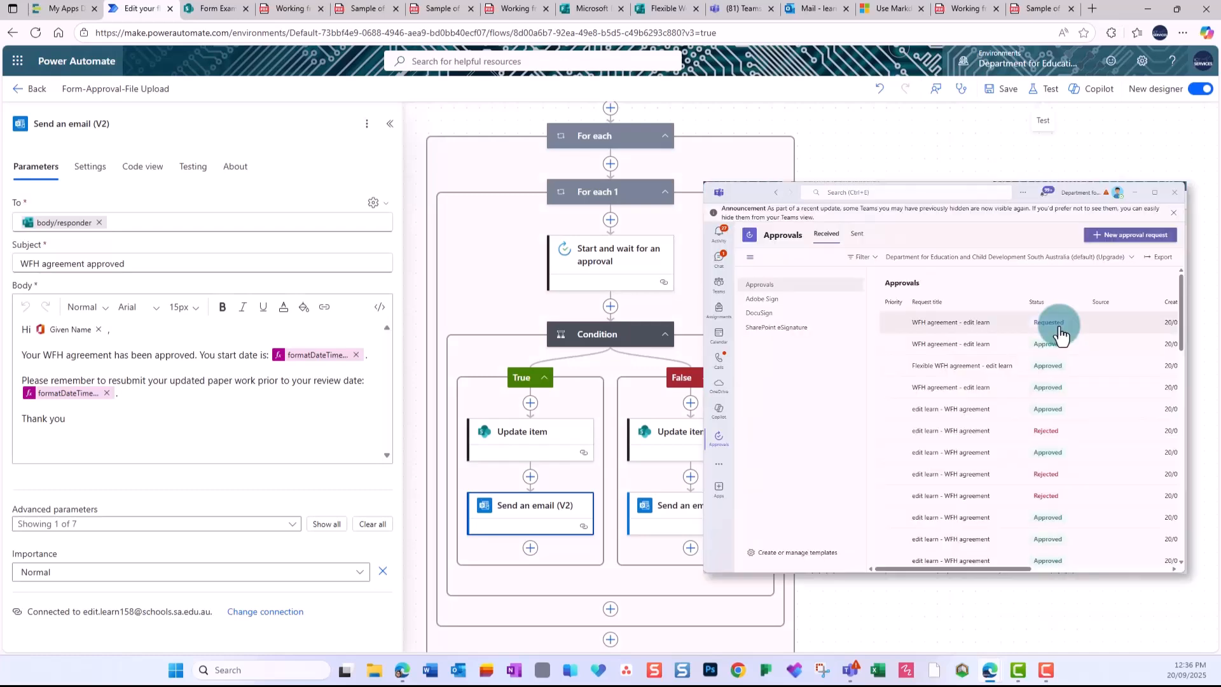
Reject the newest WFH agreement request and review the flow's run results.
left_click(1059, 325)
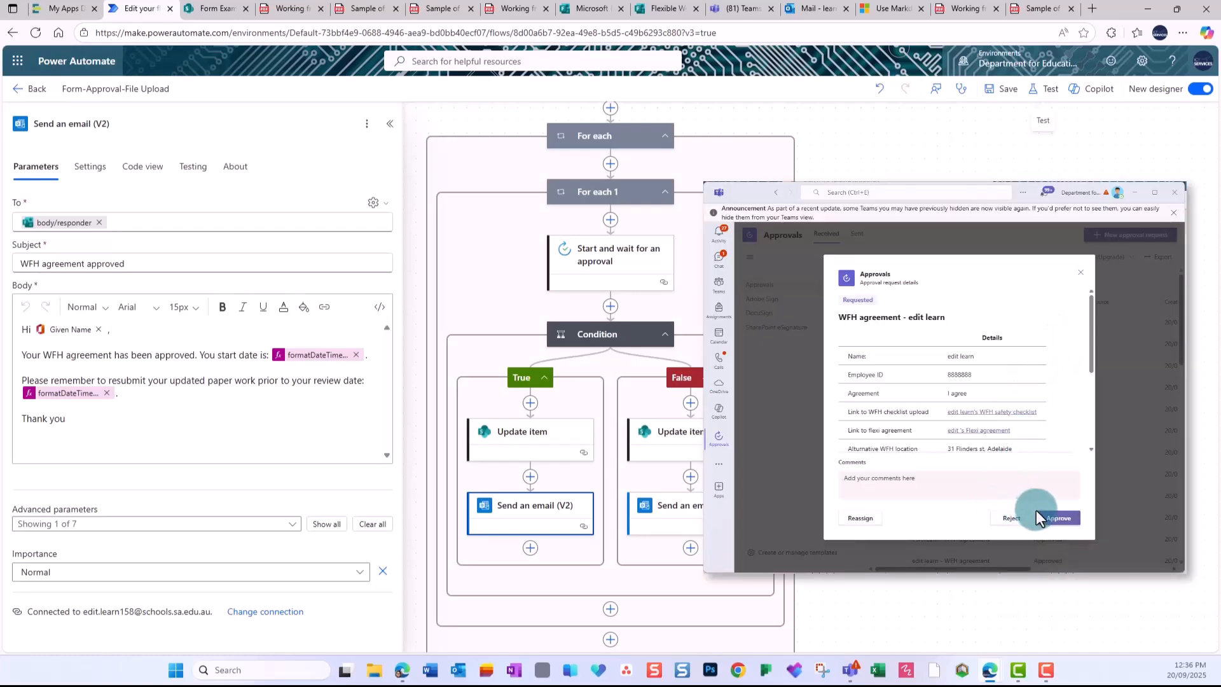
left_click(1011, 518)
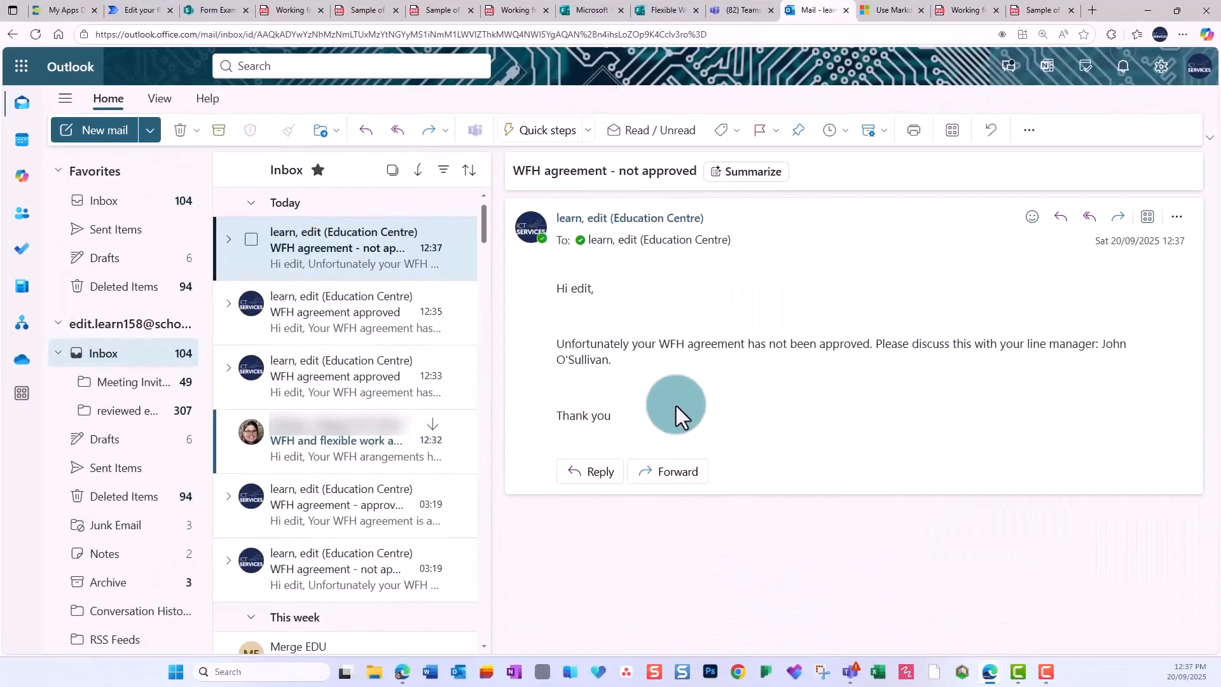
left_click(141, 18)
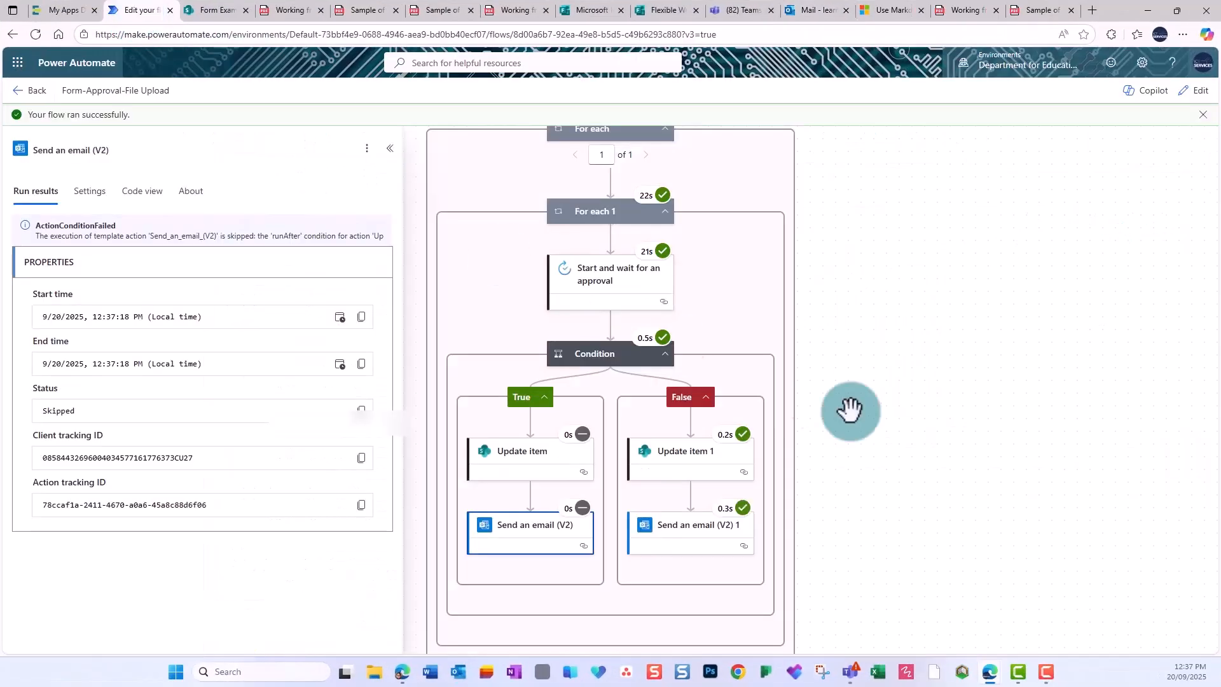
scroll(916, 412, "up", 2)
scroll(916, 412, "up", 6)
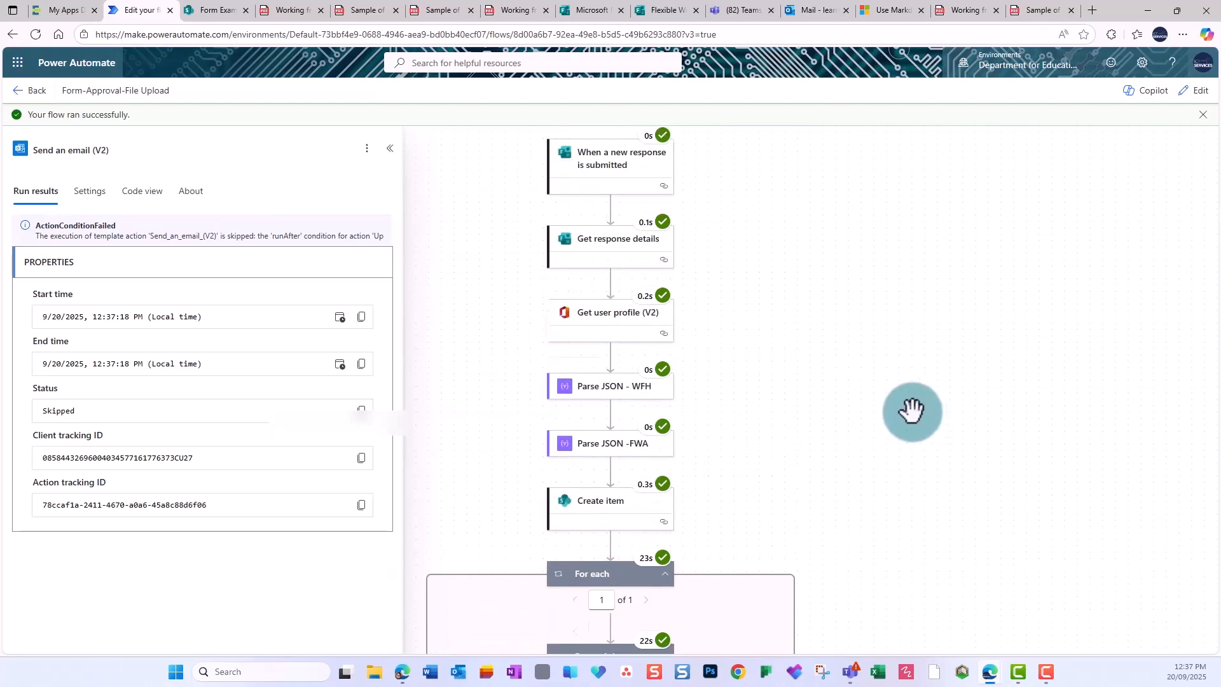
scroll(912, 412, "down", 1)
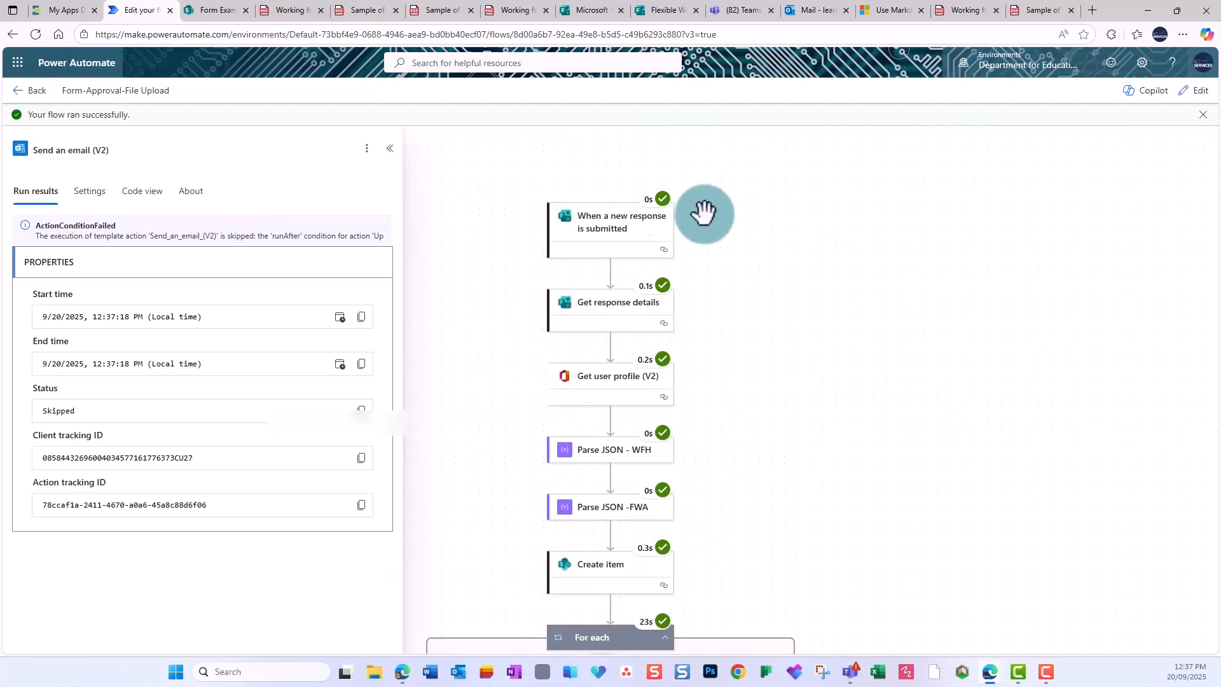